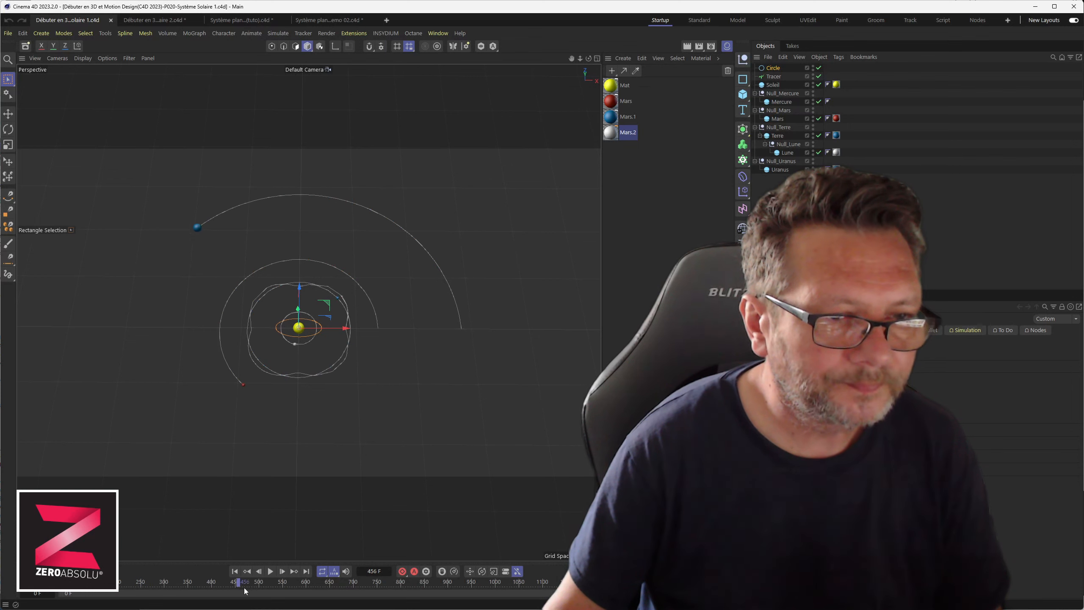
Step: Examine the planet orbits in the first two solar system projects, scrubbing the second one's timeline and rewinding it
alt+drag(329, 256, 352, 287)
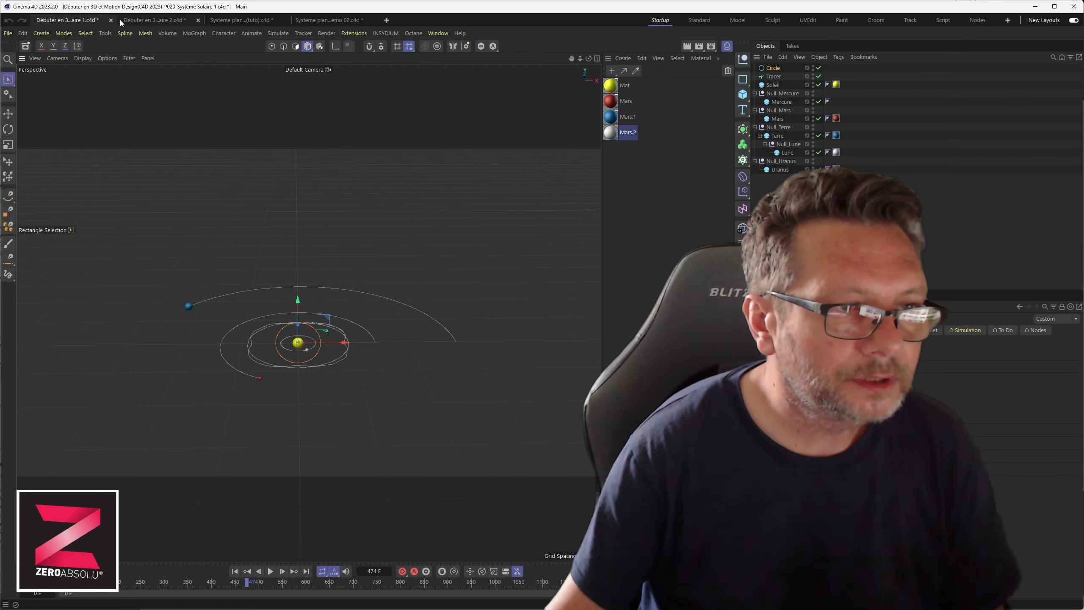
click(146, 20)
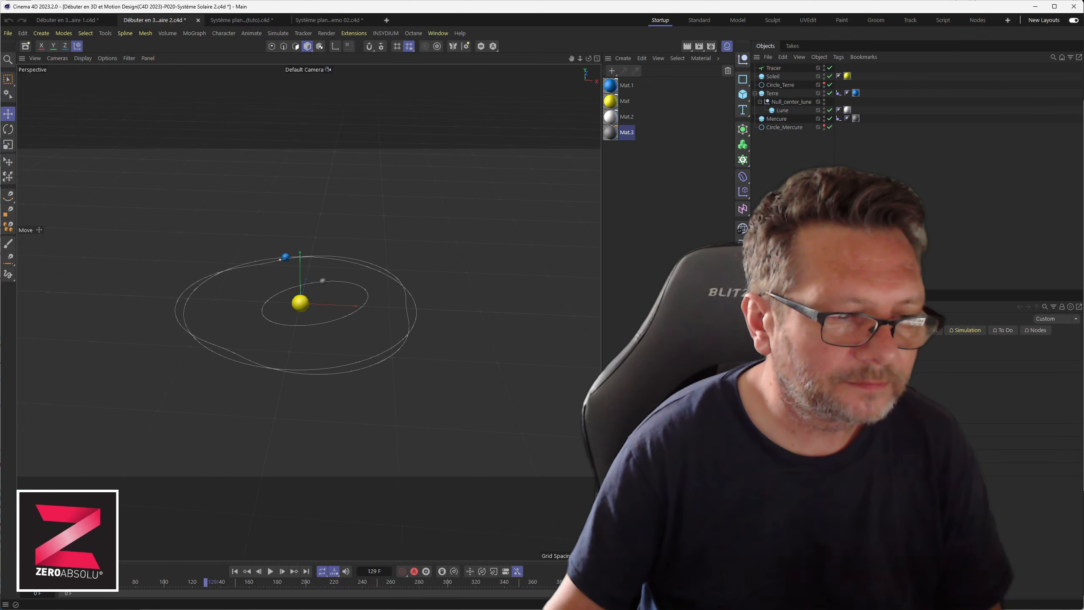
drag(206, 581, 162, 582)
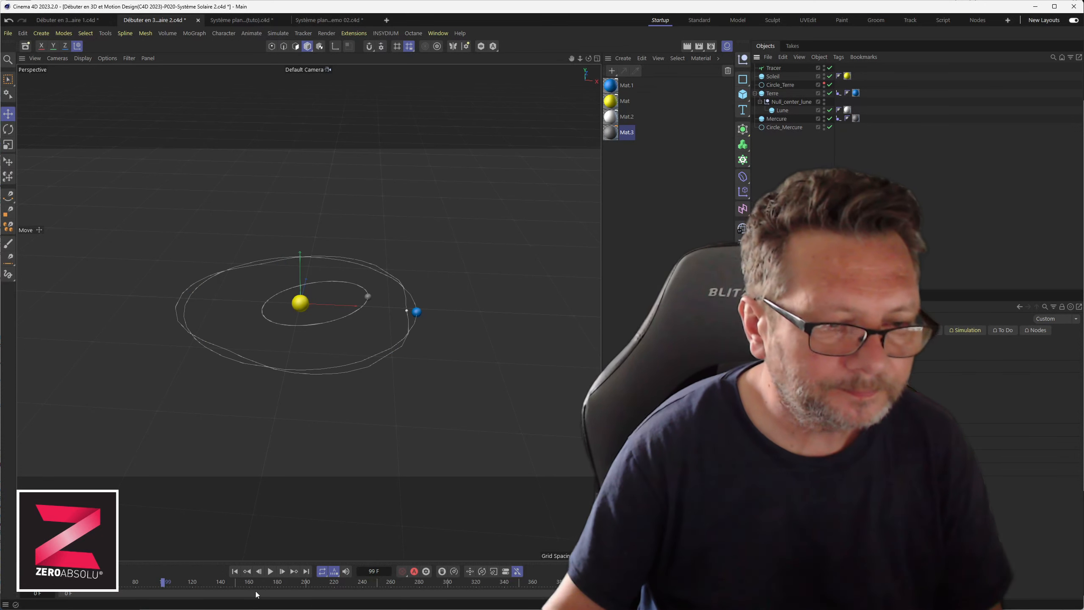
click(235, 570)
scroll(301, 261, up, 4)
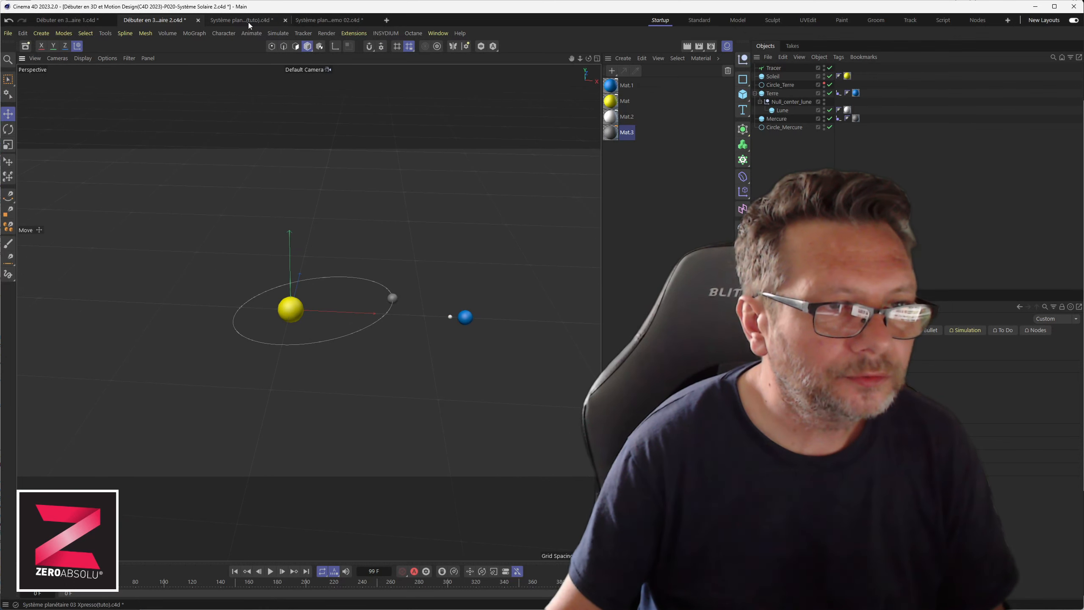
Step: Play the animation of the project Système planétaire 03 Xpresso(tuto) from its first frame
click(250, 20)
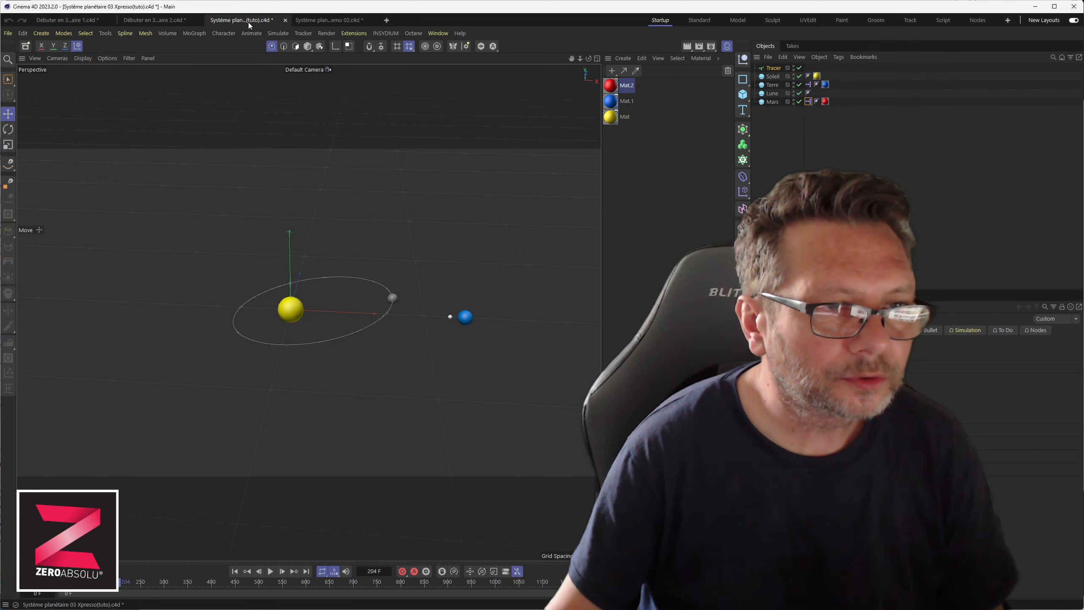
click(235, 570)
key(F8)
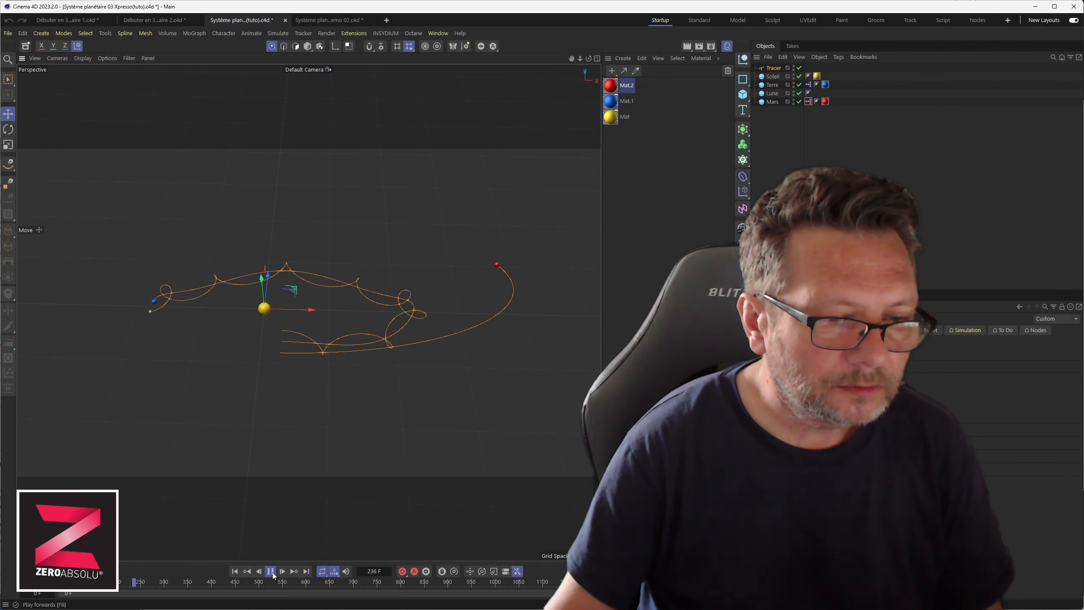
Step: Play and scrub the attractor-driven orbit animation in the project Système planétaire 04_Demo 02
click(327, 20)
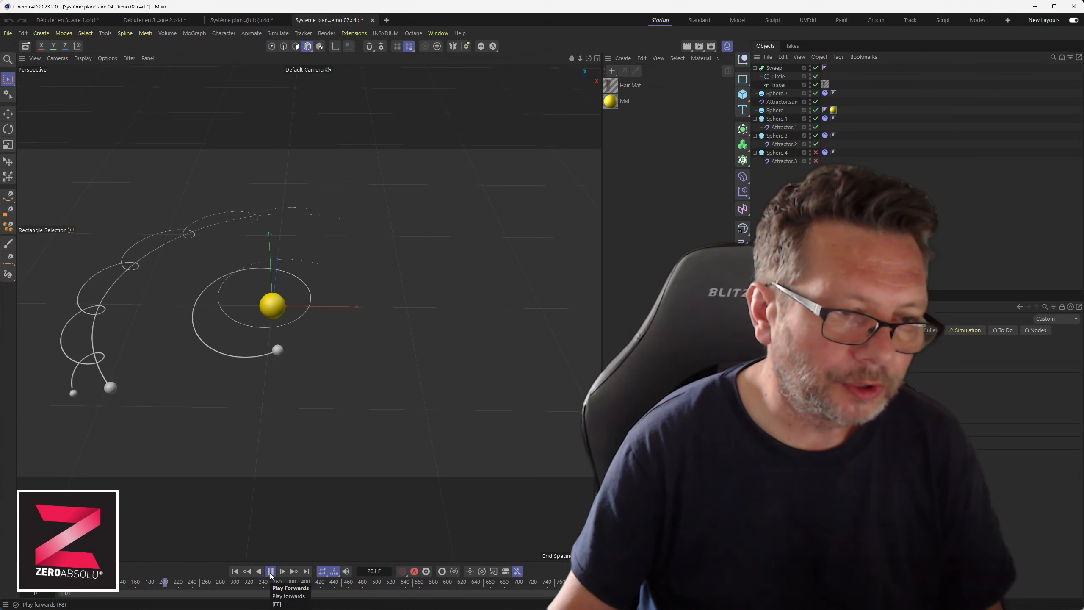
click(270, 572)
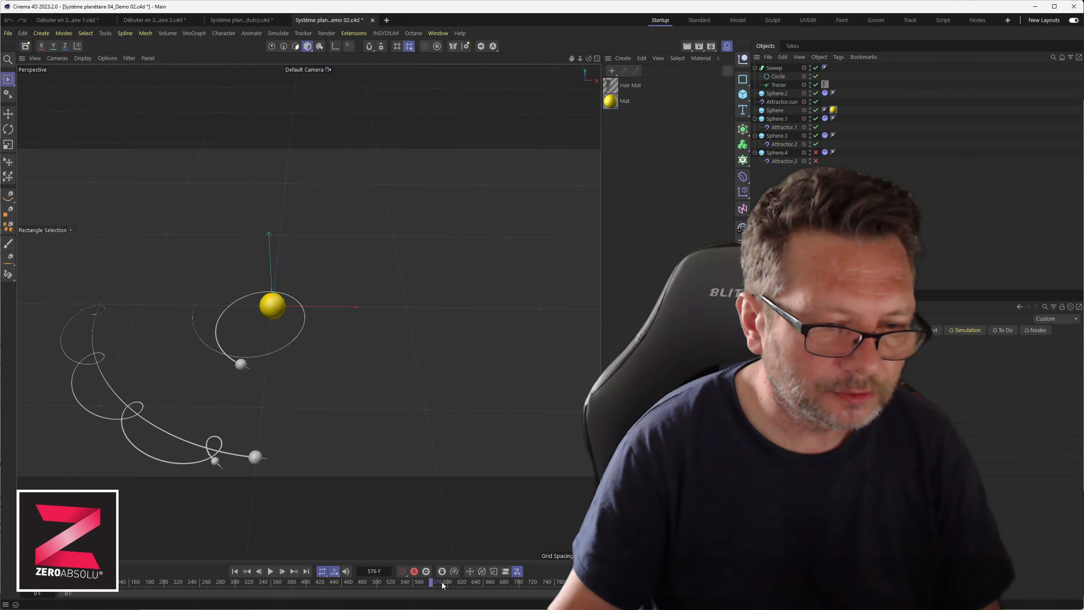
drag(442, 585, 510, 586)
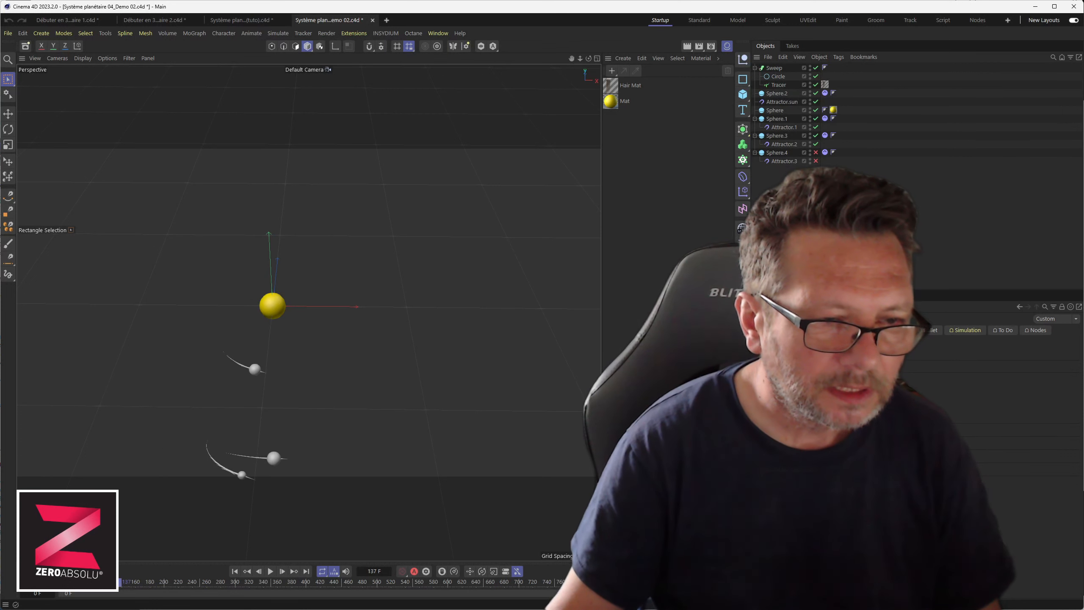
click(385, 584)
click(13, 583)
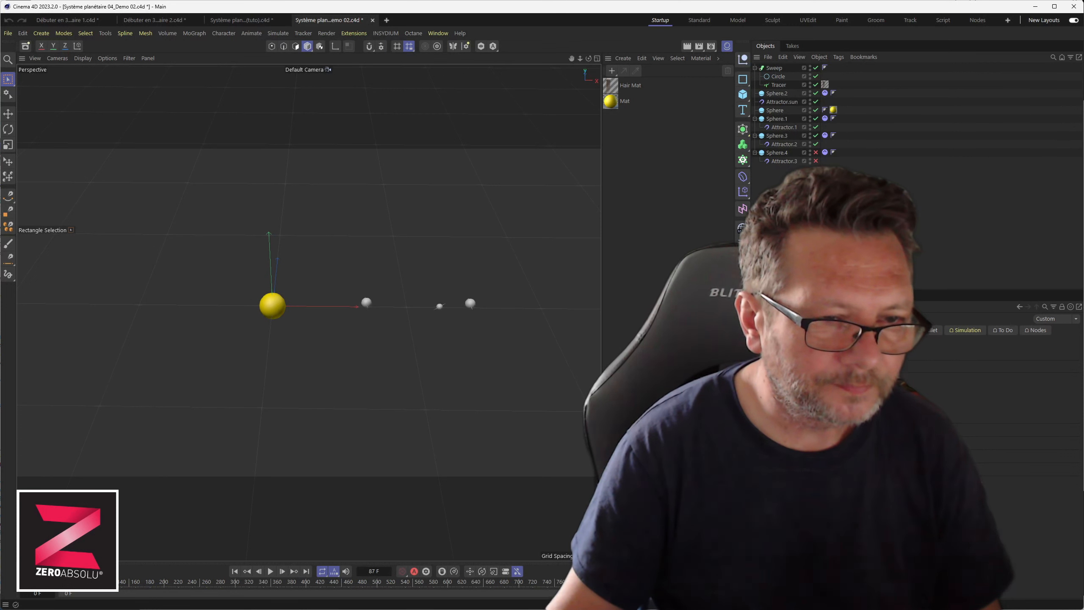
drag(84, 586, 184, 588)
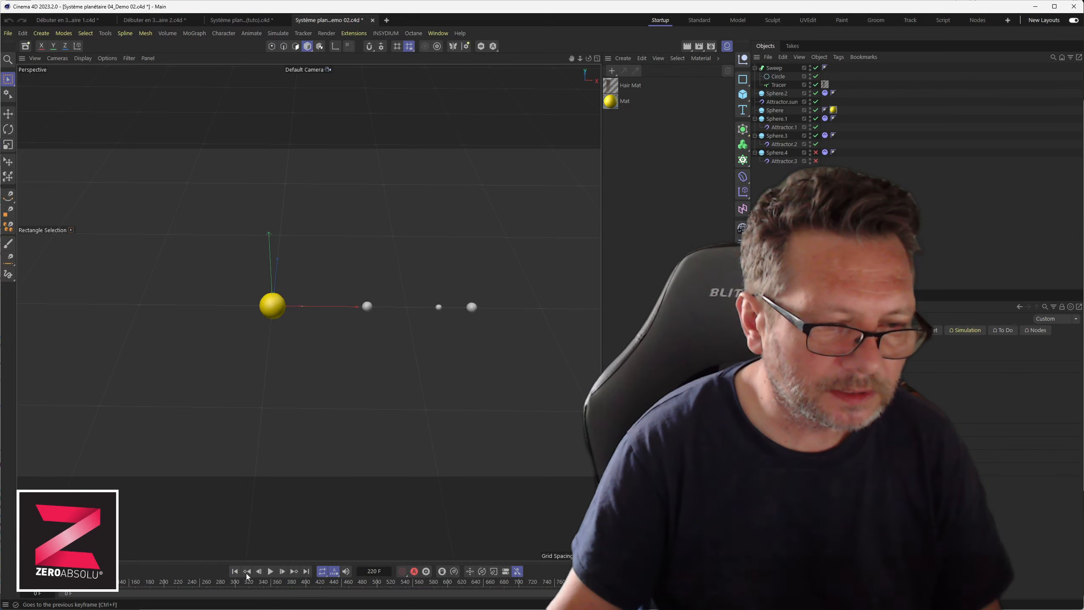
click(270, 571)
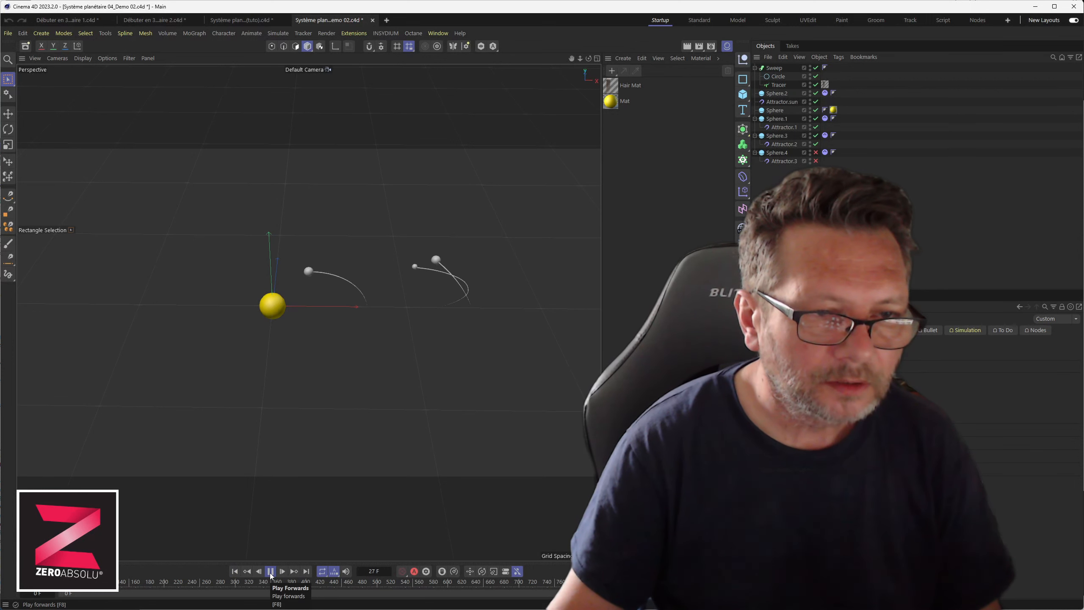
click(270, 571)
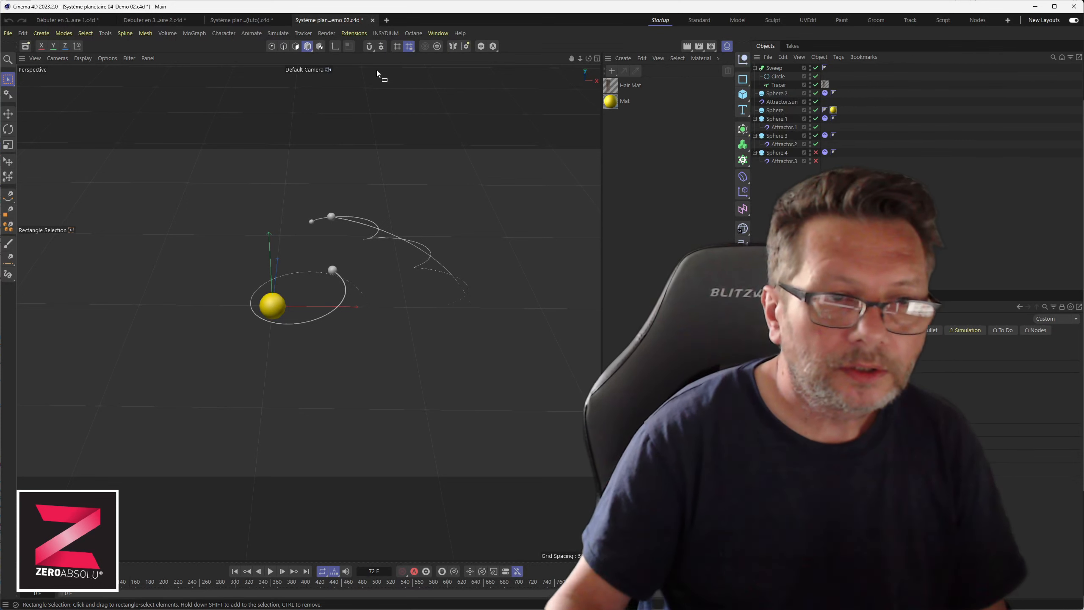
Step: Create a new project in the Standard layout, show the Material Manager, and resize it and the object panels
click(386, 20)
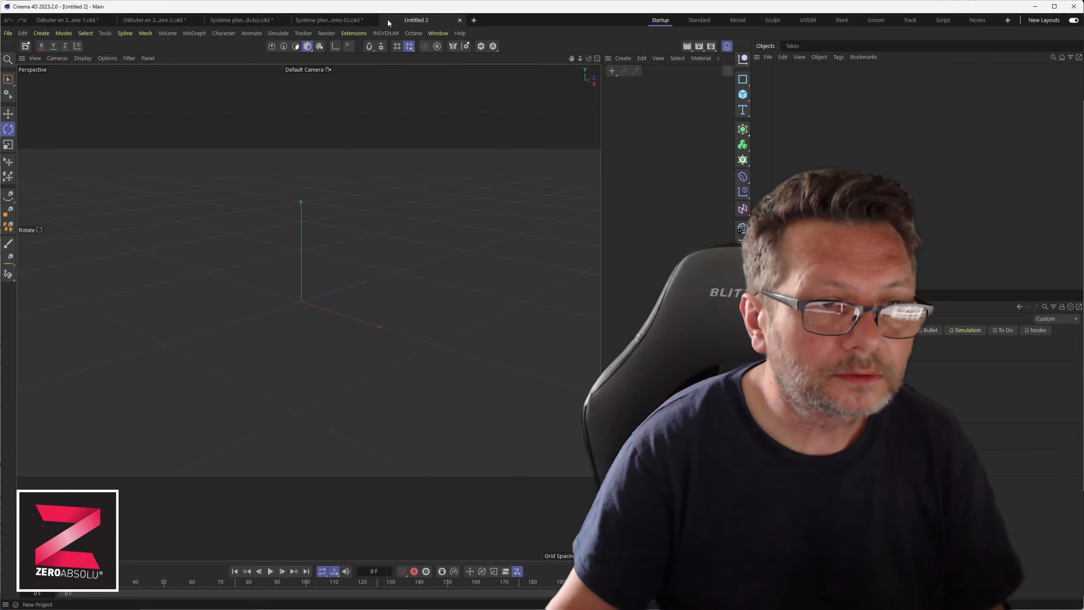
click(701, 19)
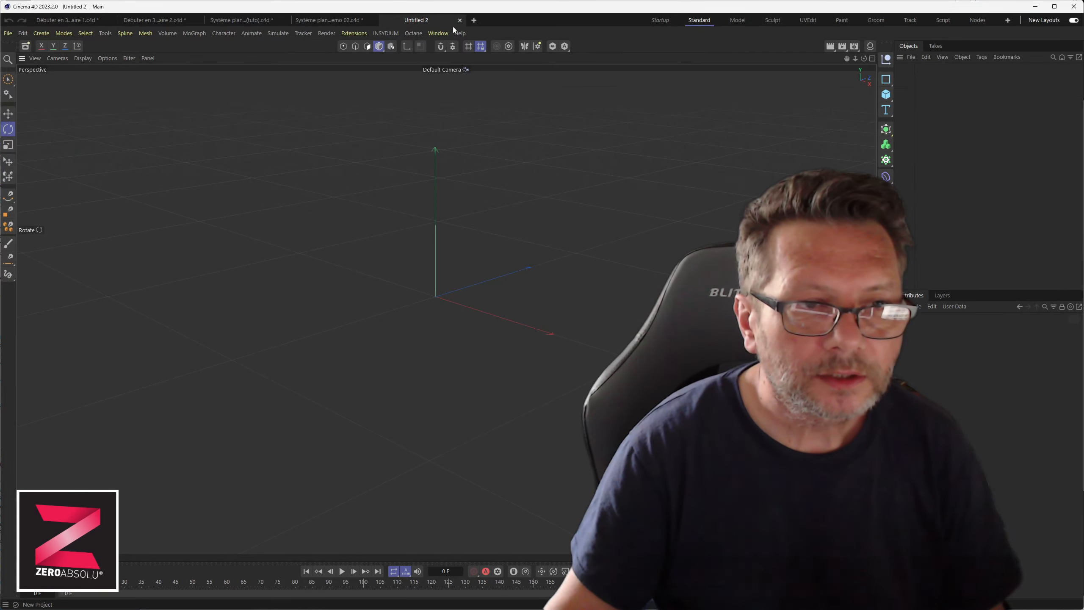
click(438, 33)
click(465, 214)
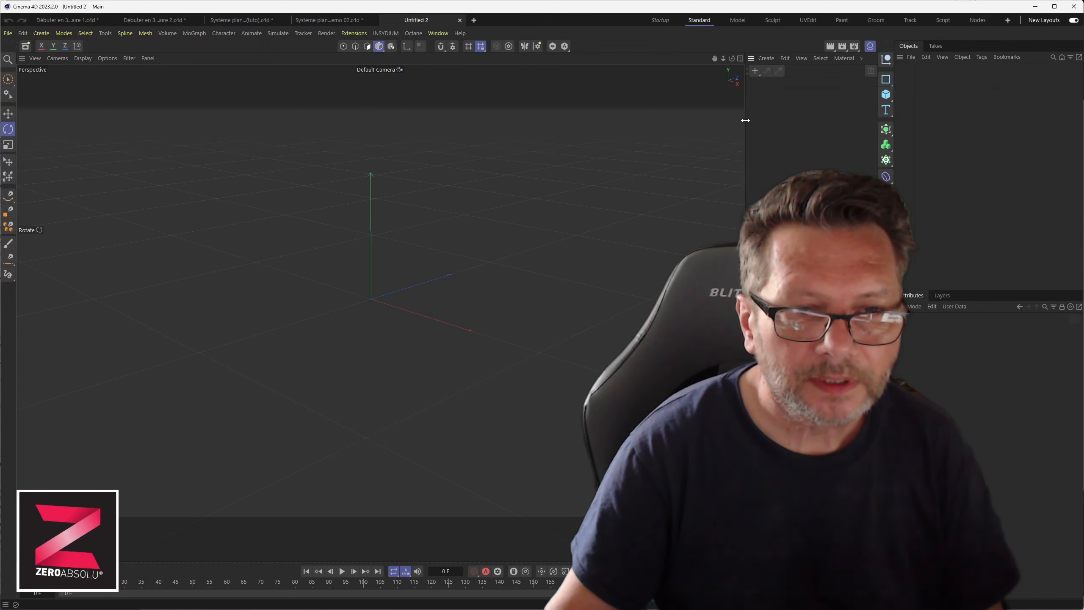
drag(745, 123, 812, 115)
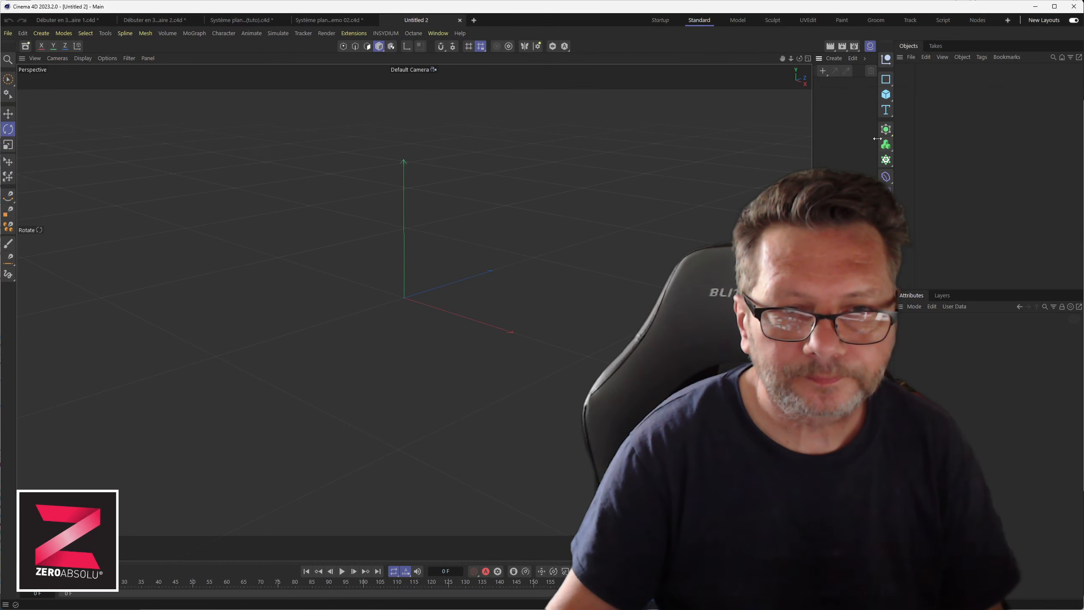
drag(880, 143, 800, 140)
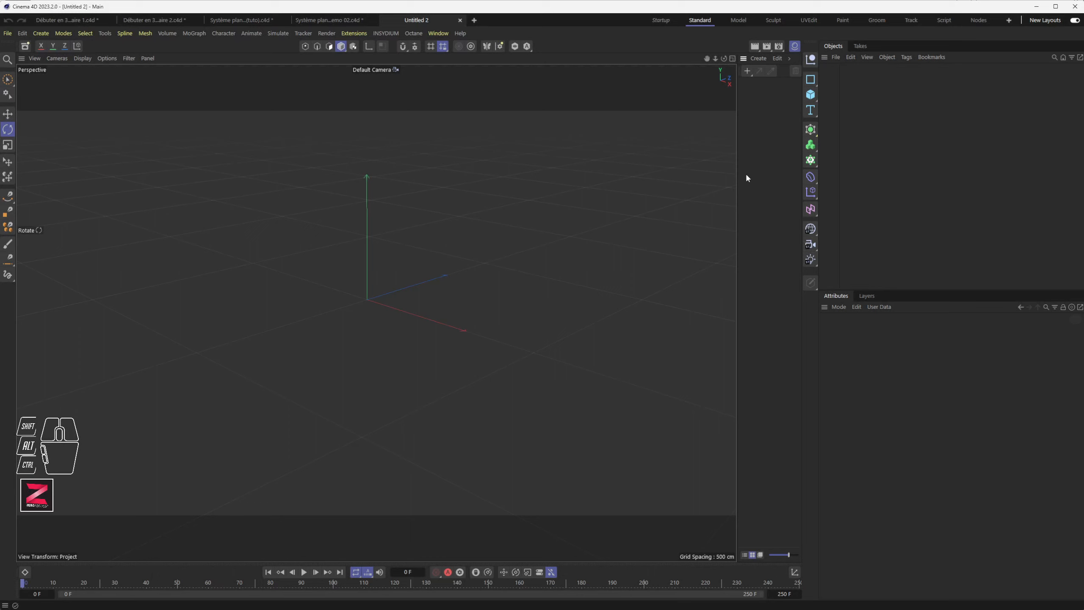
Step: Add a sphere at the origin with a radius of 50 cm
click(811, 96)
drag(811, 96, 914, 139)
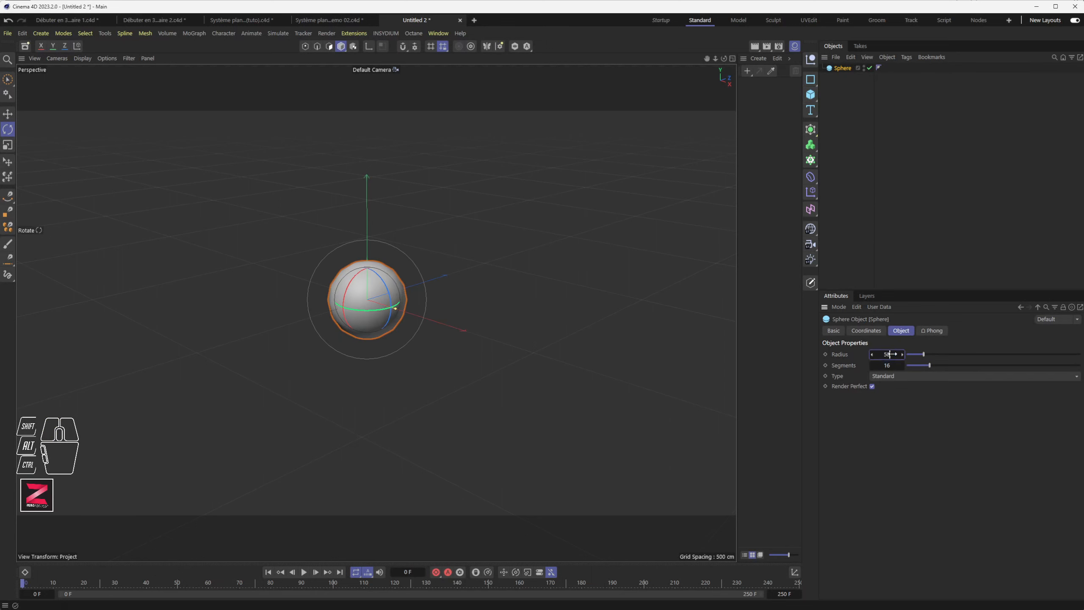
drag(889, 354, 891, 354)
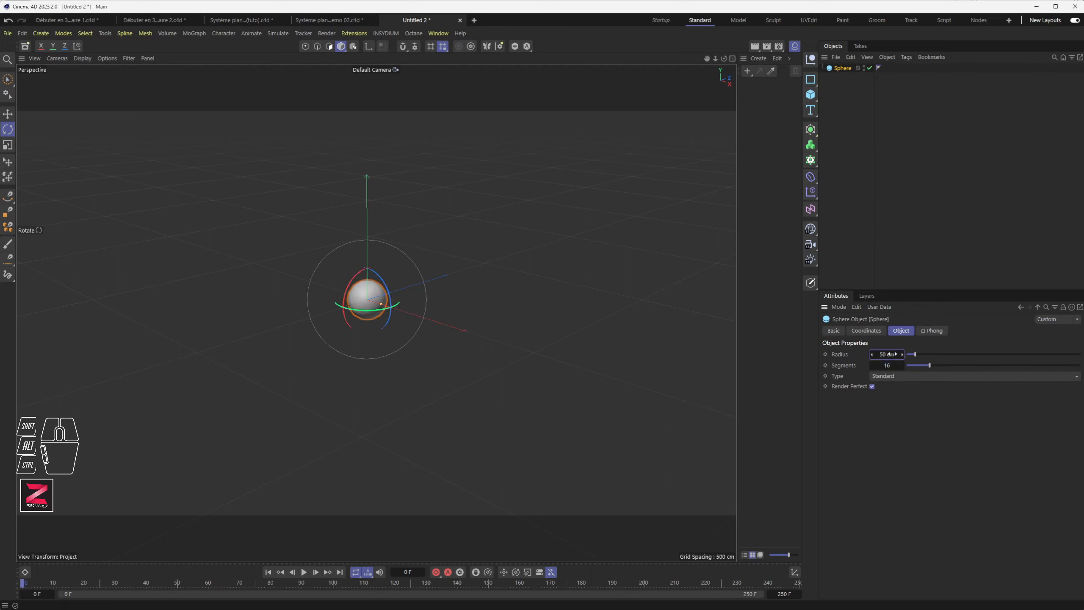
Step: Create a yellow material with hue 60°, saturation 100% and value 100%, and apply it to the sphere
click(747, 71)
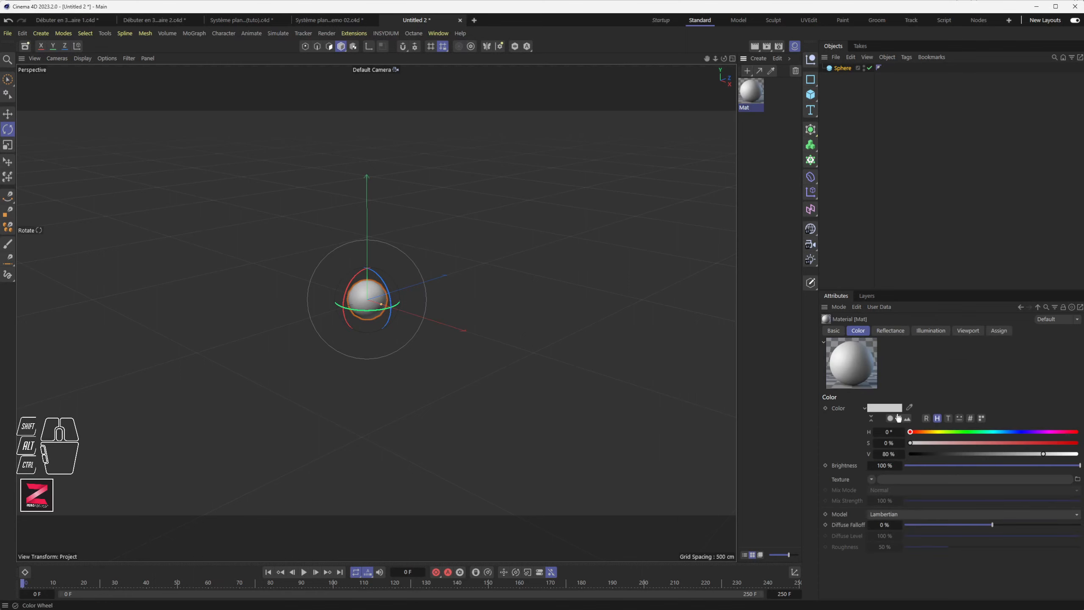
click(937, 433)
click(1076, 443)
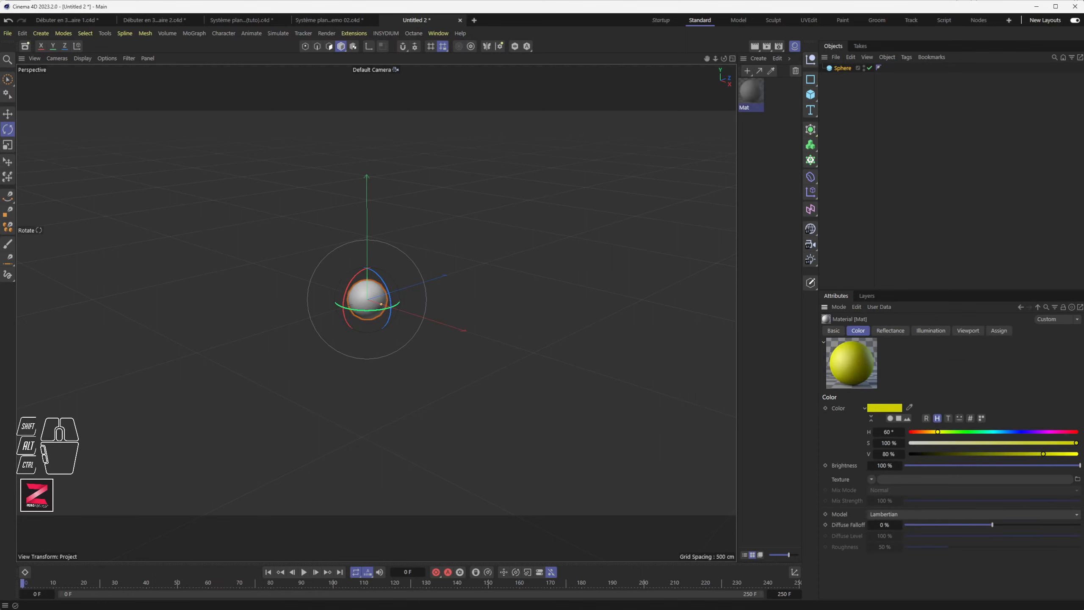
click(1075, 453)
click(755, 95)
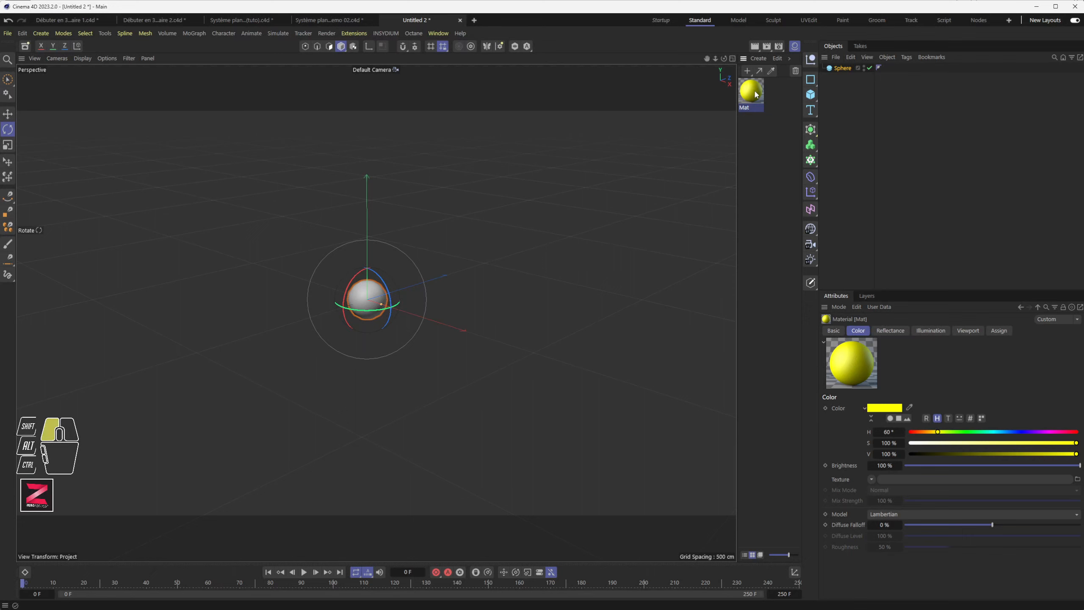
drag(847, 70, 847, 71)
Step: Rename the yellow sphere as Soleil
double_click(840, 70)
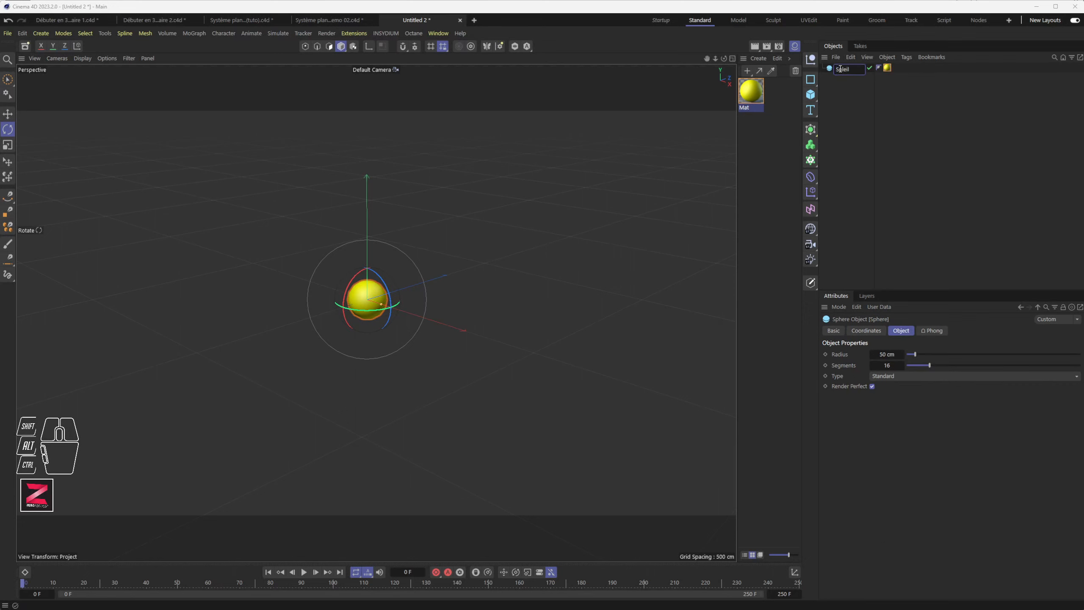
text(Soleil)
key(Return)
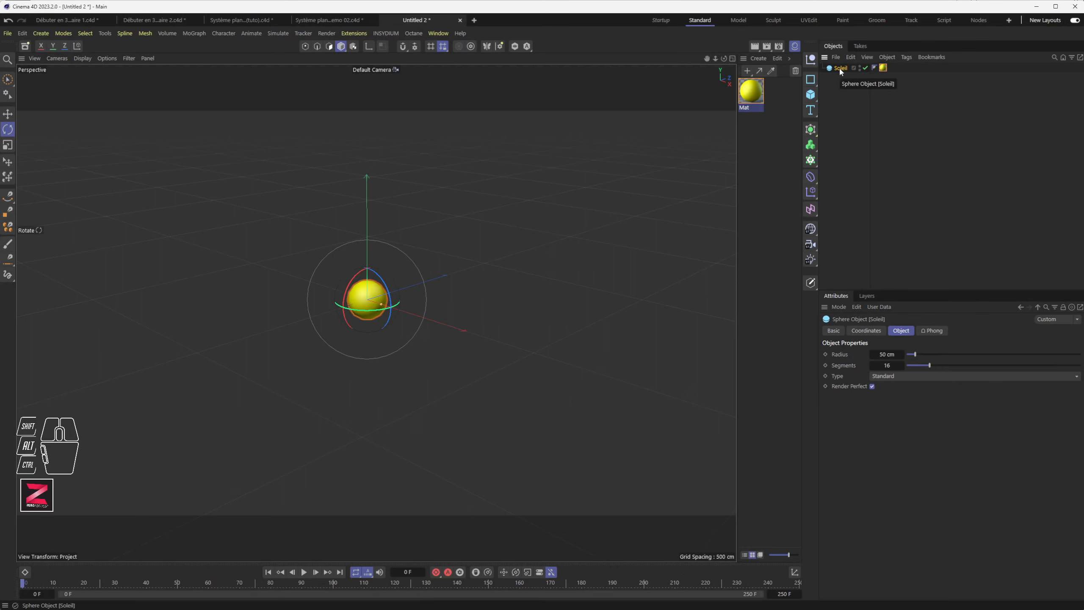
Step: Add a second sphere and move it along the X axis to about 1009 cm from Soleil
alt+drag(446, 310, 438, 344)
alt+middle_drag(438, 344, 411, 349)
alt+drag(411, 349, 418, 345)
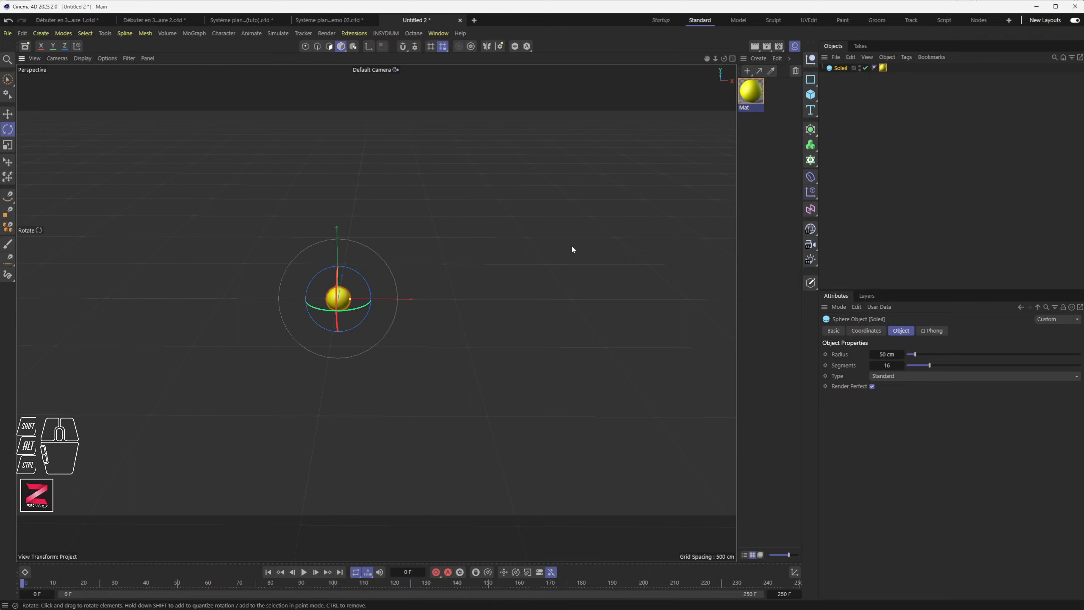
click(811, 95)
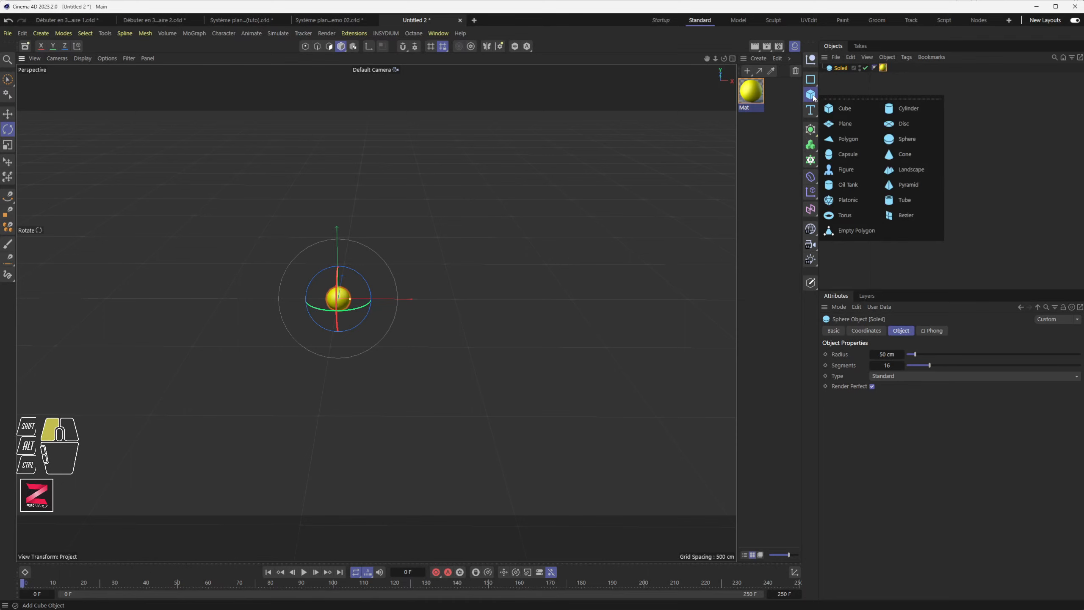
click(907, 139)
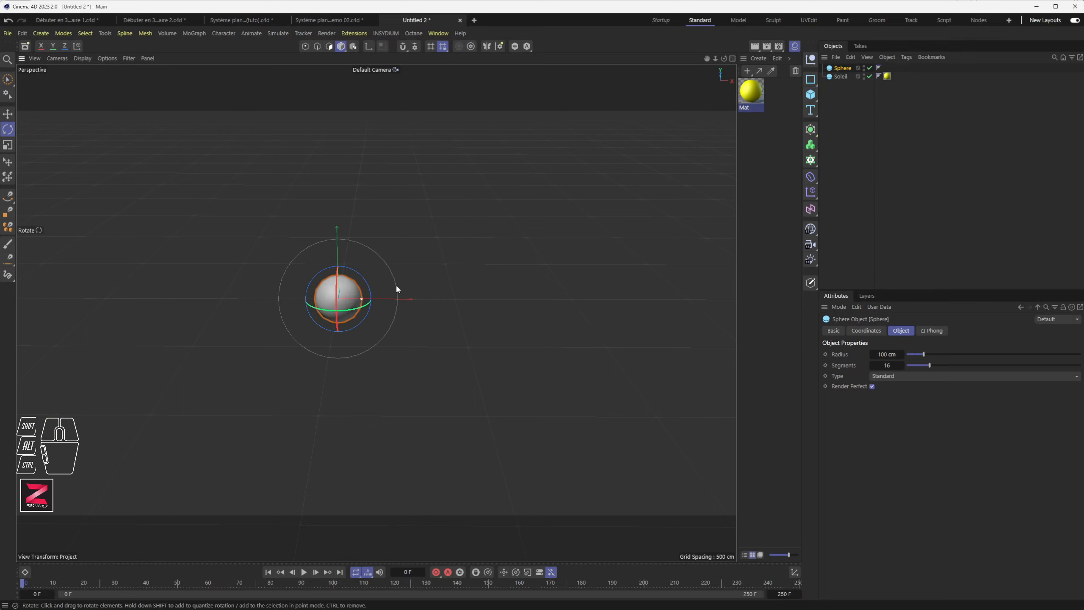
key(e)
drag(370, 299, 608, 299)
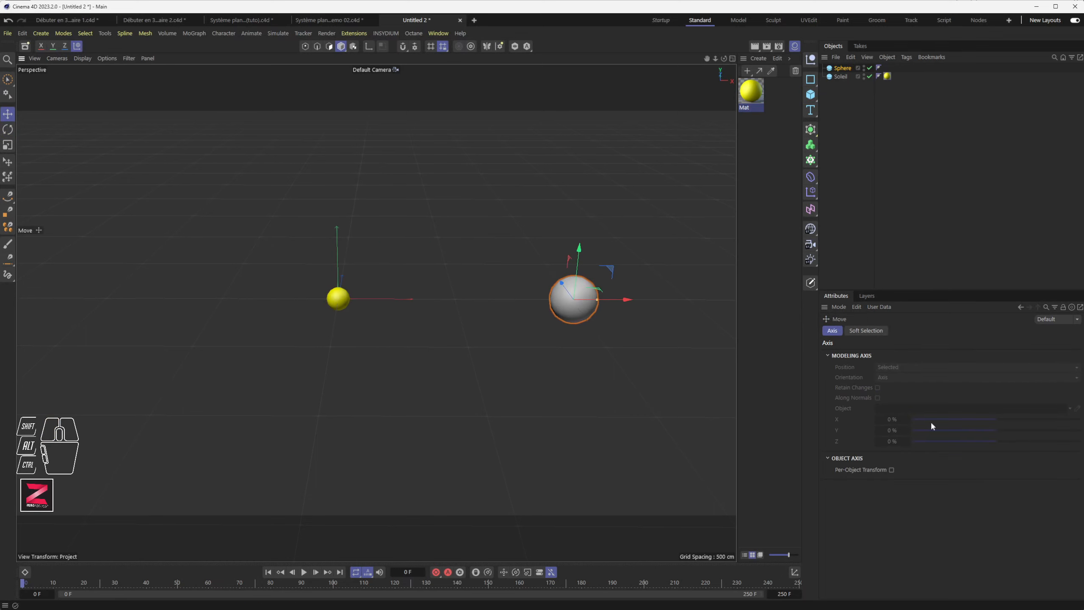
Step: Rename the second sphere as Terre and place it below Soleil in the object hierarchy
double_click(844, 68)
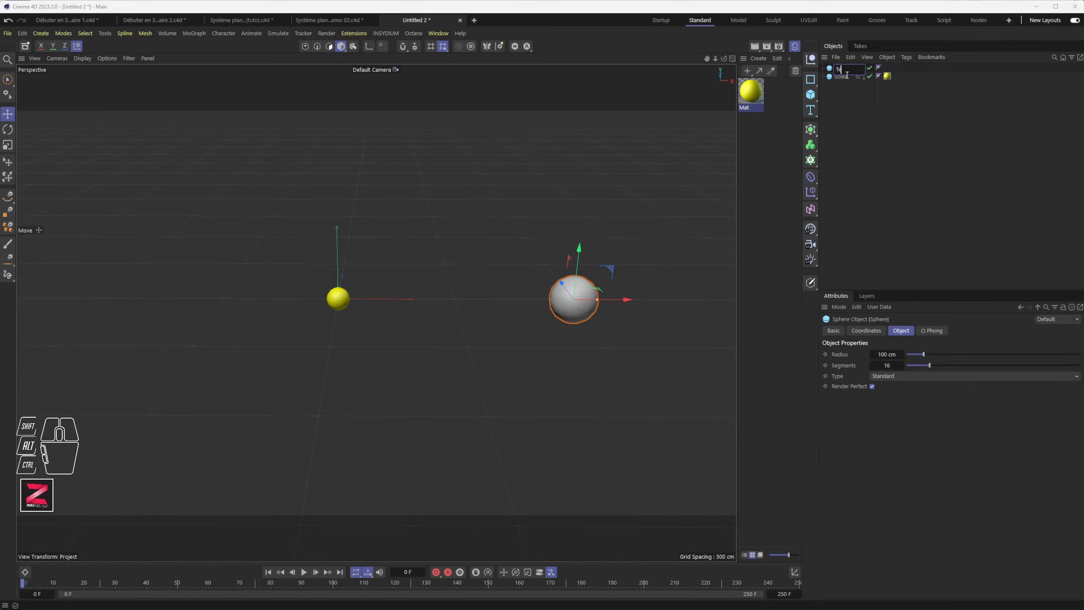
key(Return)
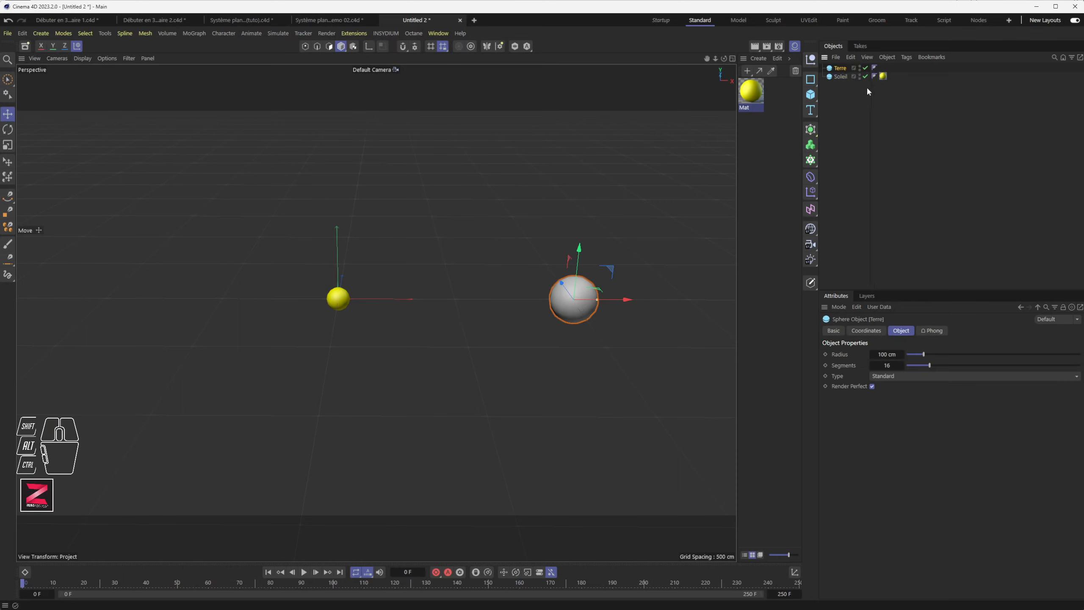
drag(871, 91, 842, 98)
Step: Set the radius of the Terre sphere to 22 cm
click(892, 356)
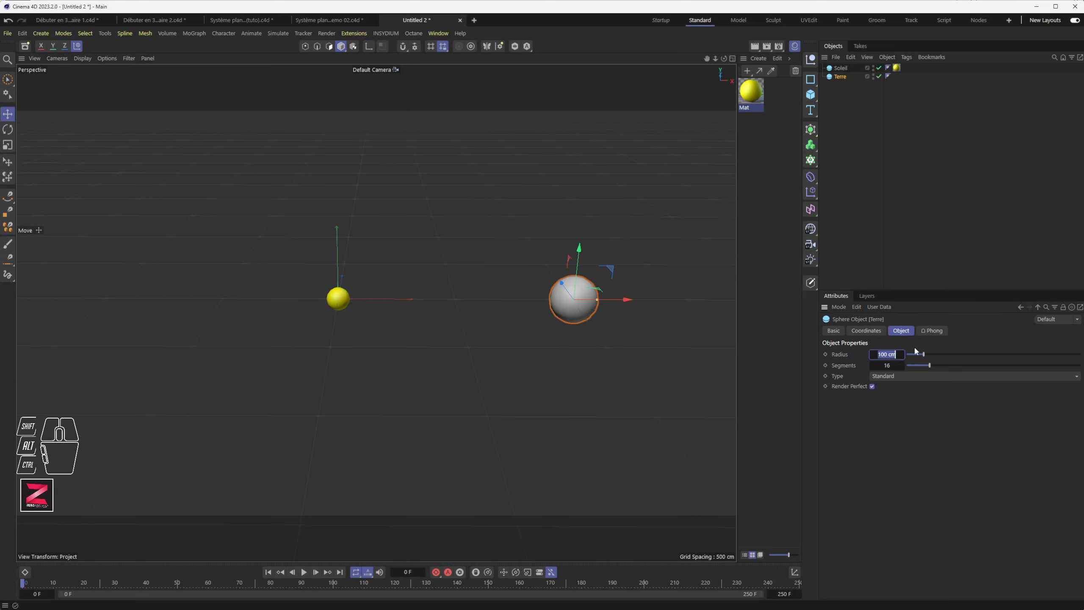
text(22)
key(Return)
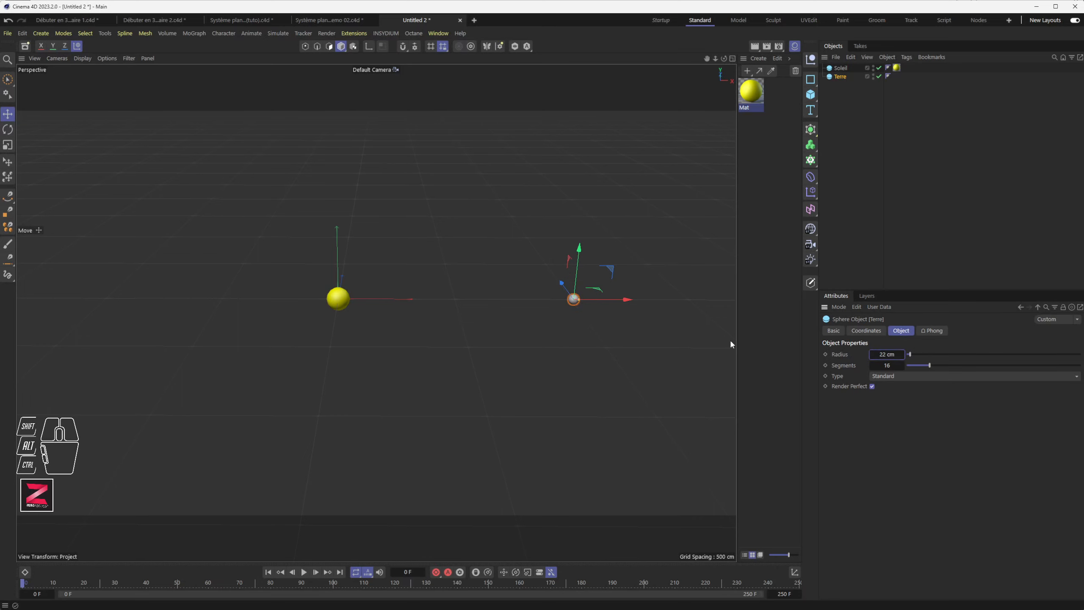
Step: Set the Terre sphere's X position to 1000 cm
alt+middle_drag(566, 336, 480, 278)
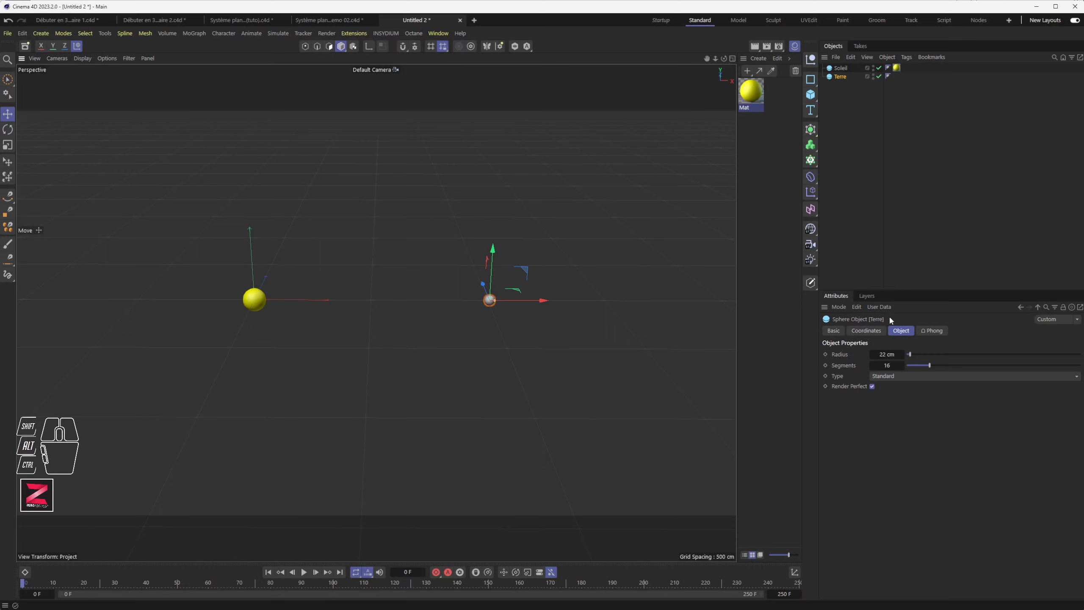
click(866, 333)
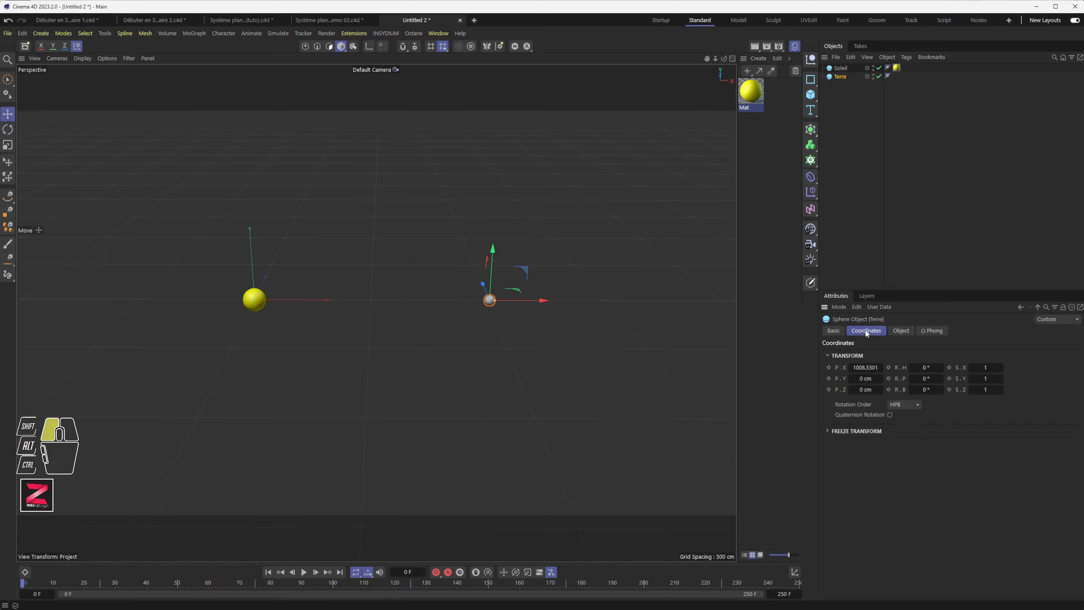
click(857, 367)
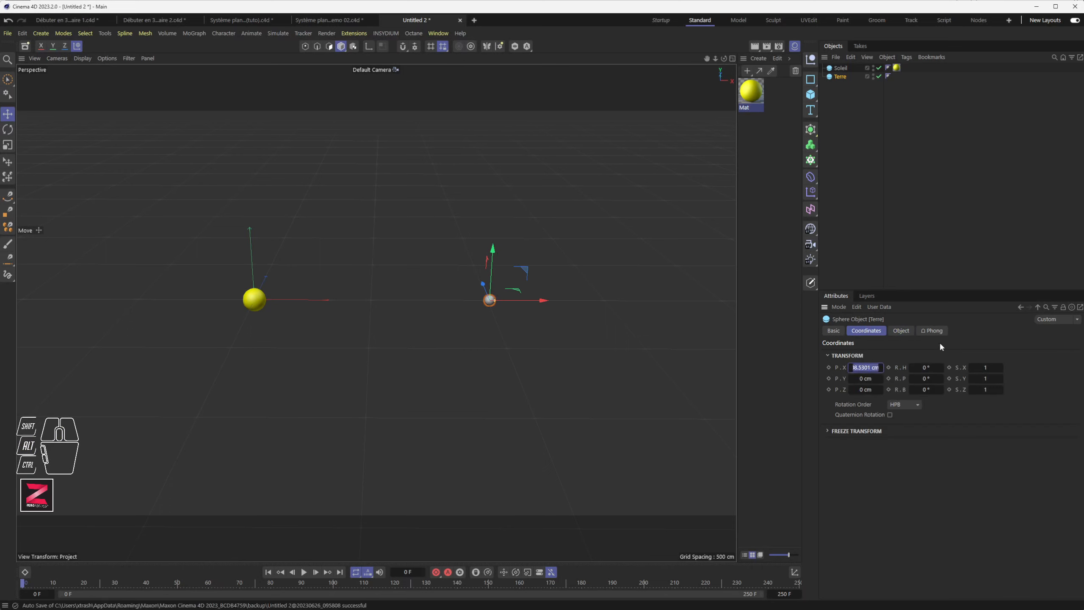
text(1000)
key(Return)
Step: Add a circle spline around Soleil and lay it flat in the XZ plane
alt+drag(440, 312, 421, 346)
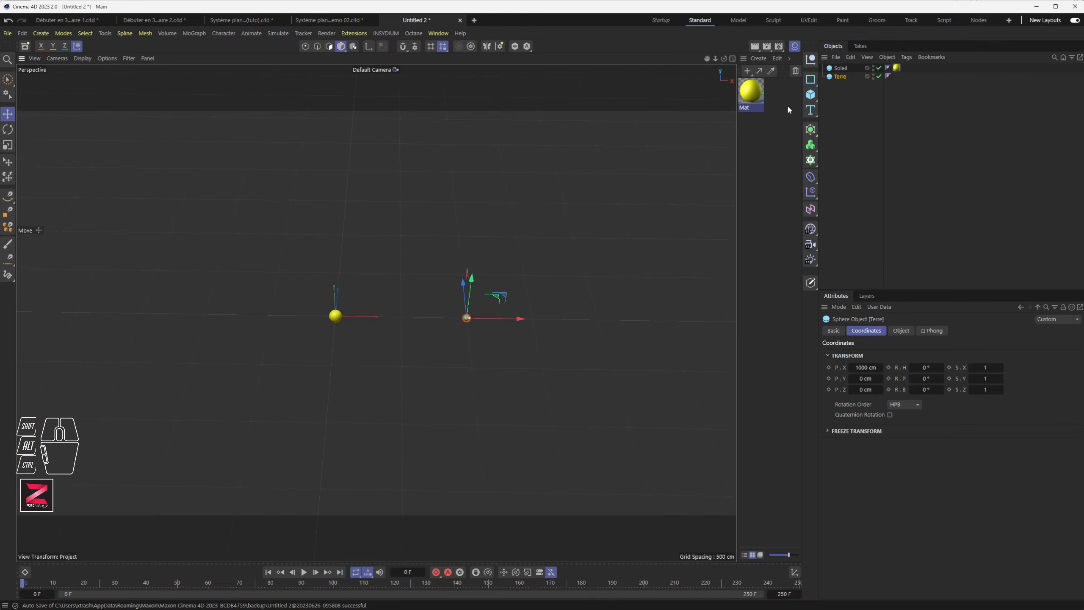
drag(810, 79, 903, 94)
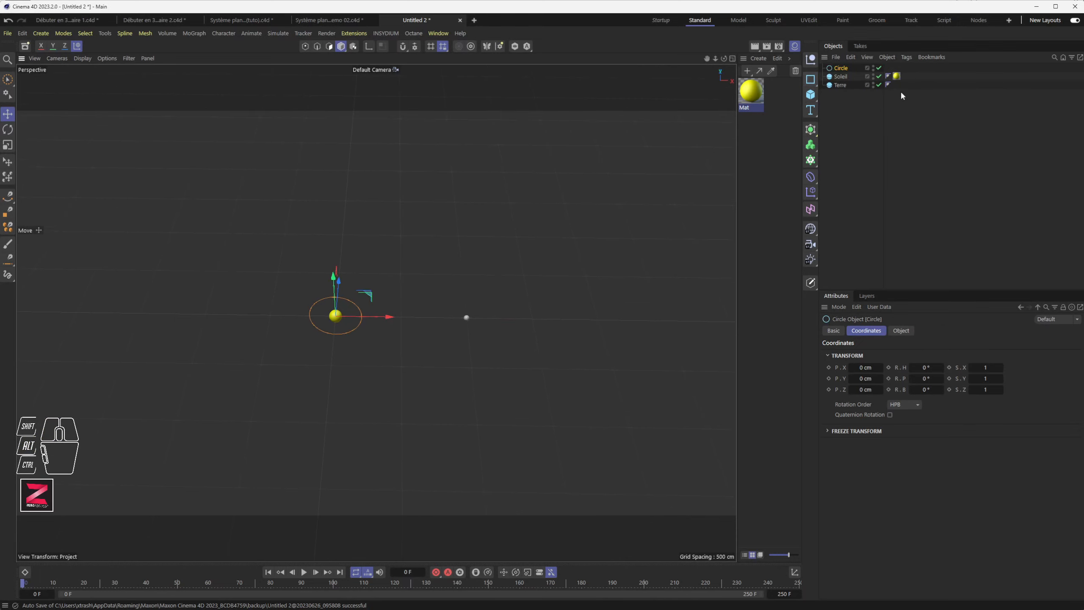
alt+drag(415, 305, 417, 269)
click(901, 330)
click(1047, 408)
mouse_move(362, 337)
alt+mouse_down()
mouse_move(363, 323)
mouse_move(363, 336)
alt+mouse_up()
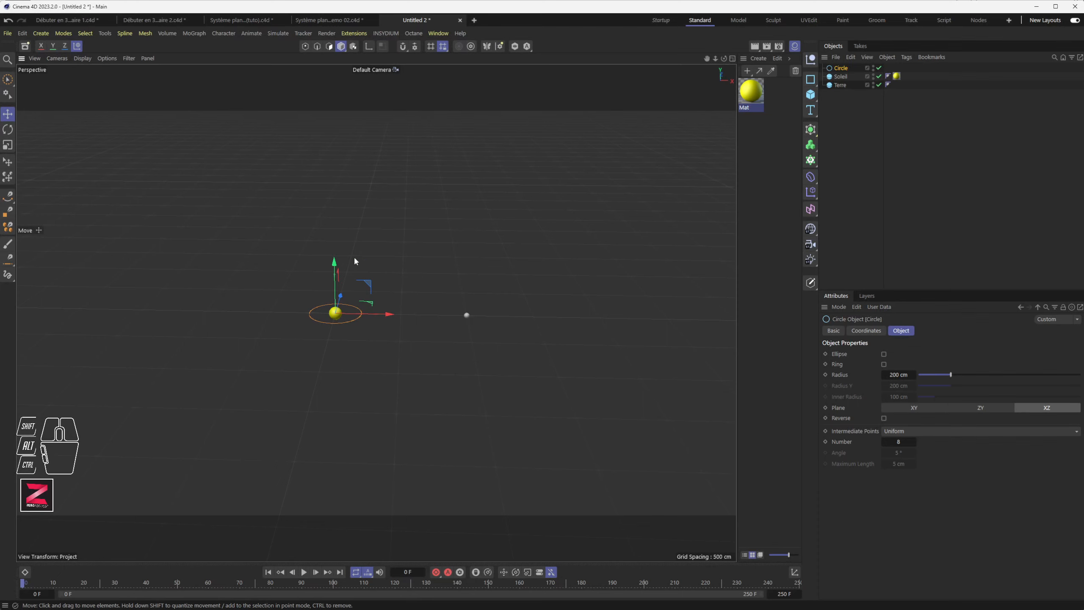
mouse_move(400, 412)
alt+mouse_down()
mouse_move(403, 356)
mouse_move(400, 413)
mouse_move(395, 401)
alt+mouse_up()
Step: Set the radius of the circle spline to 1000 cm
click(893, 375)
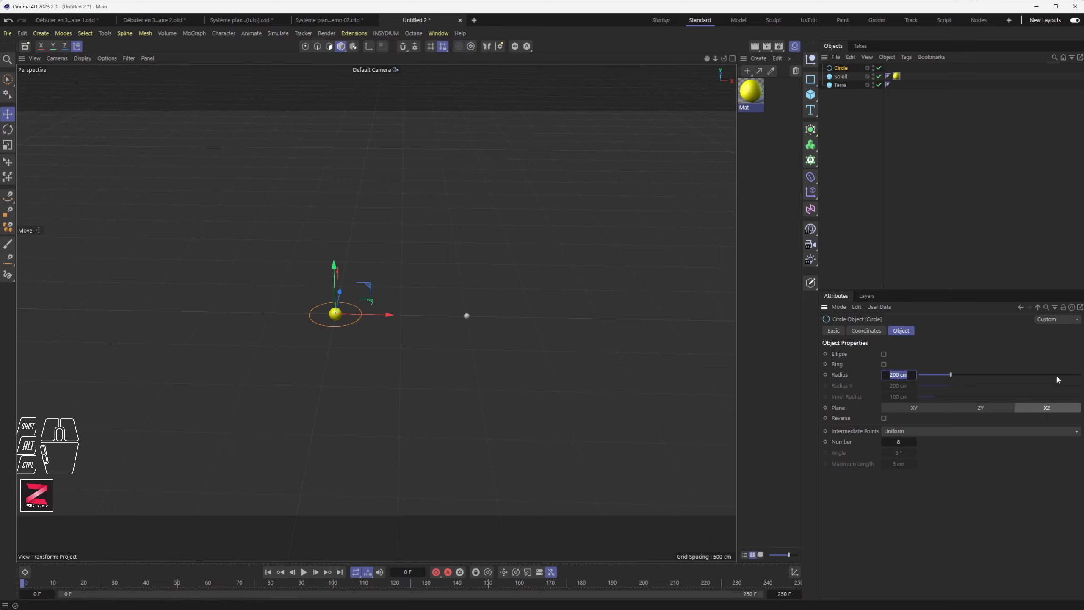
text(1000)
key(Return)
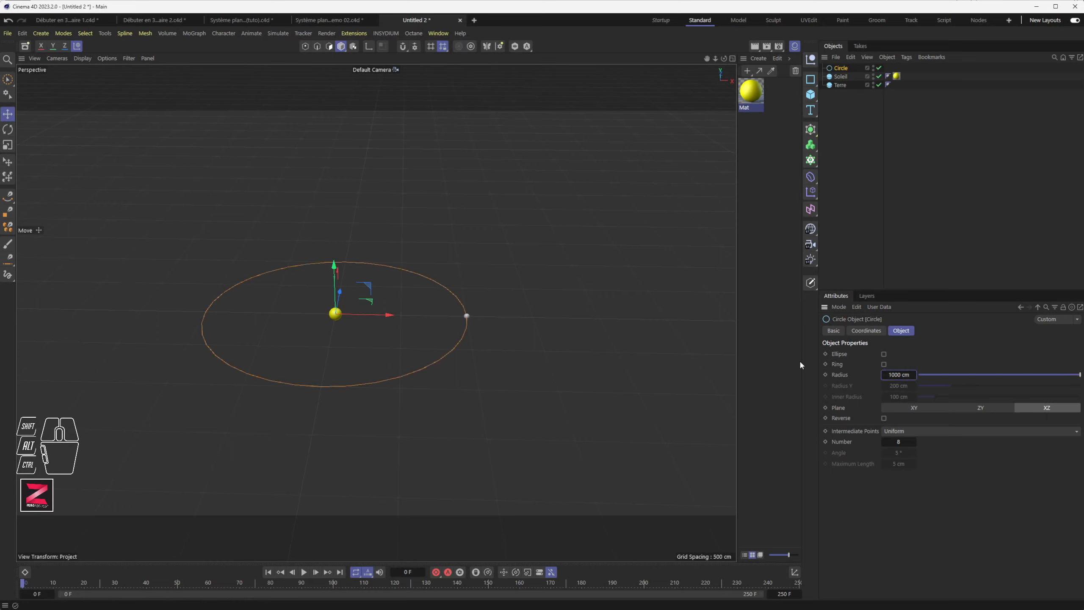
Step: Set the radius of the Terre sphere to 25 cm
alt+drag(353, 352, 382, 405)
click(466, 322)
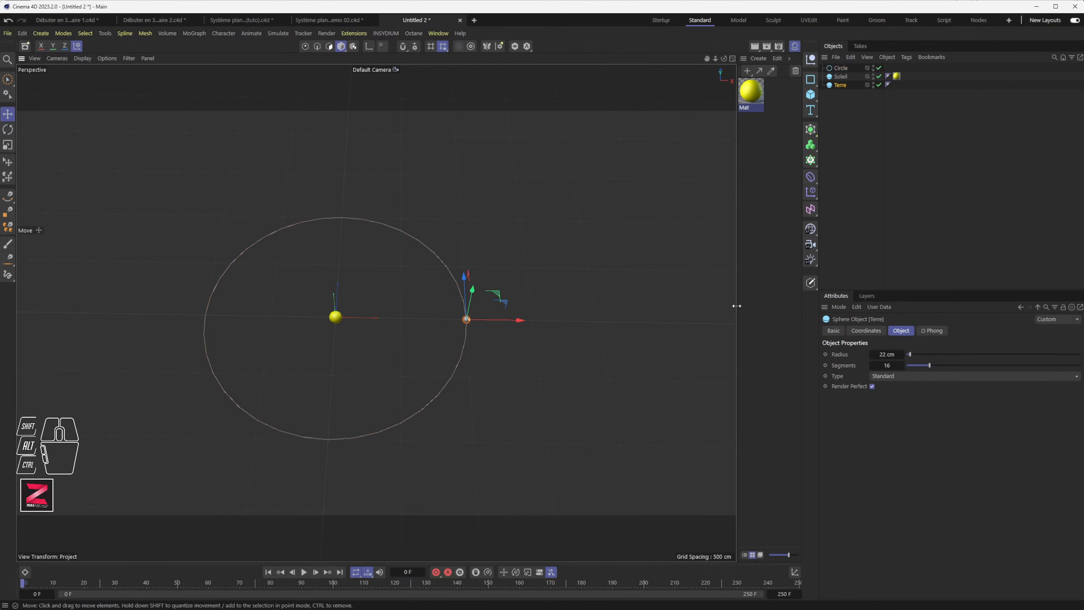
click(887, 354)
text(25)
key(Return)
scroll(480, 346, up, 3)
scroll(478, 347, up, 2)
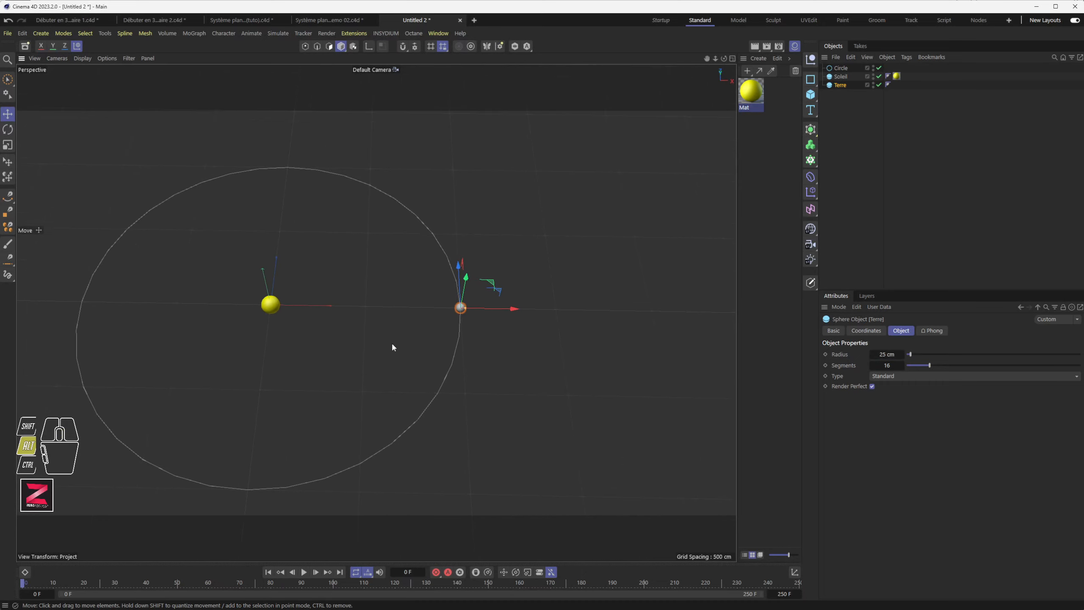
Step: Start a brief timeline playback and set the project's frame rate to 50 FPS
alt+drag(392, 347, 422, 279)
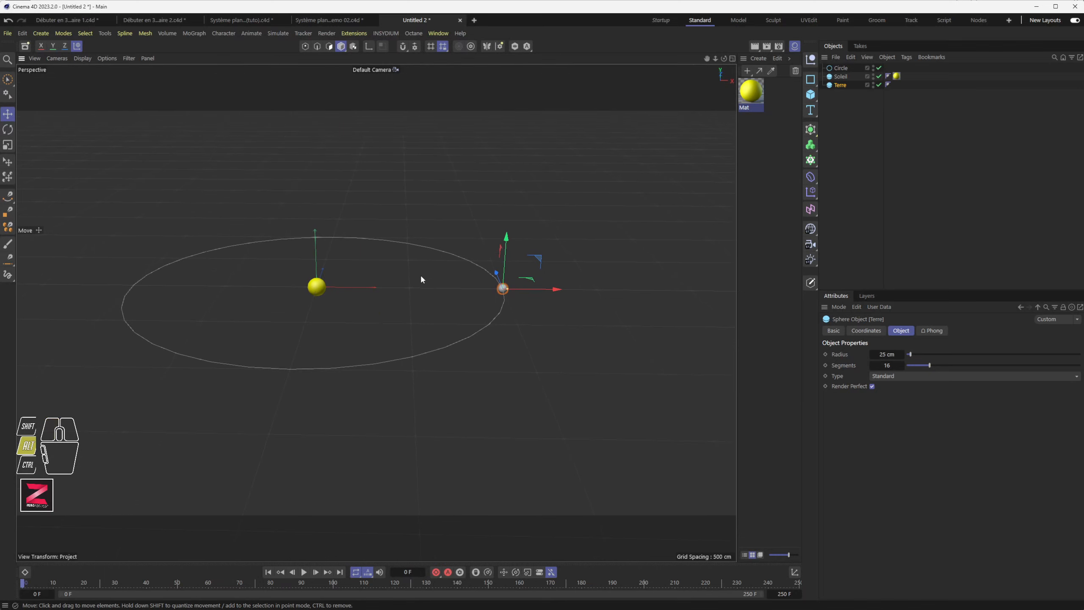
click(304, 572)
key(ctrl+d)
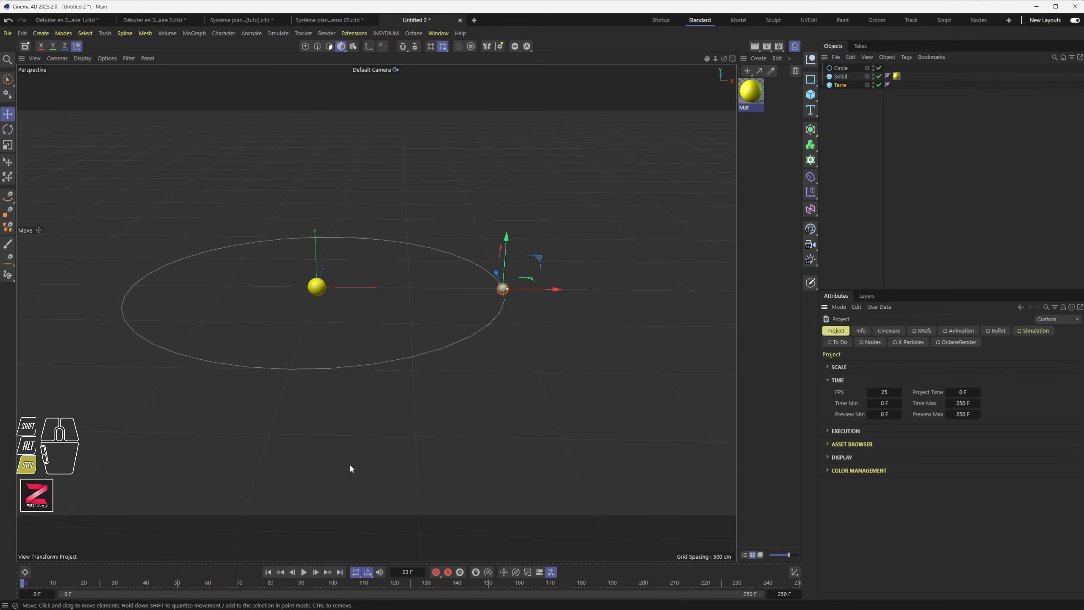
click(837, 298)
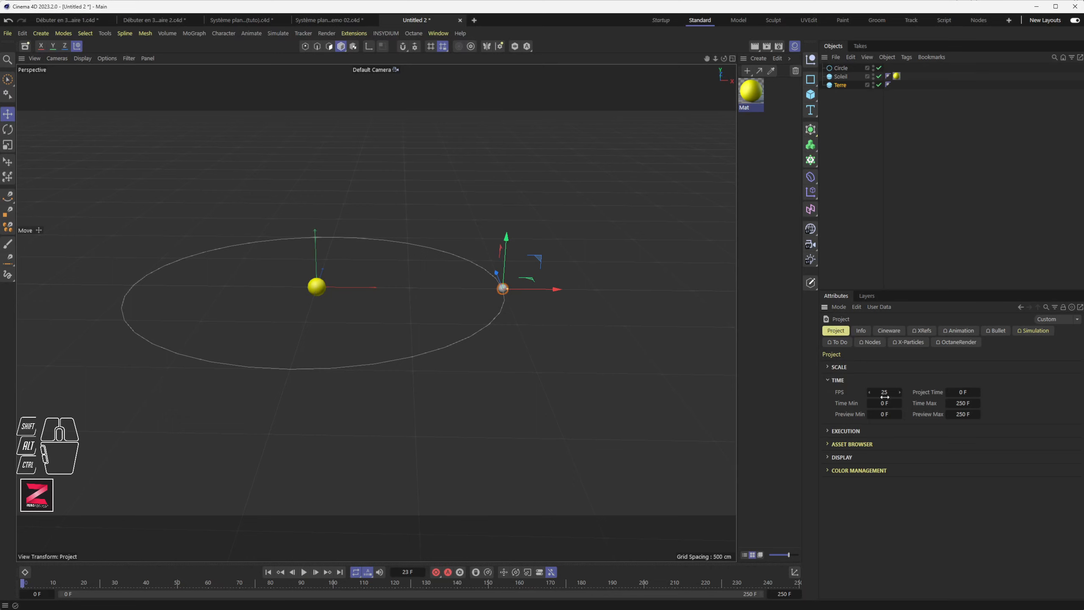
click(884, 392)
text(50)
key(Return)
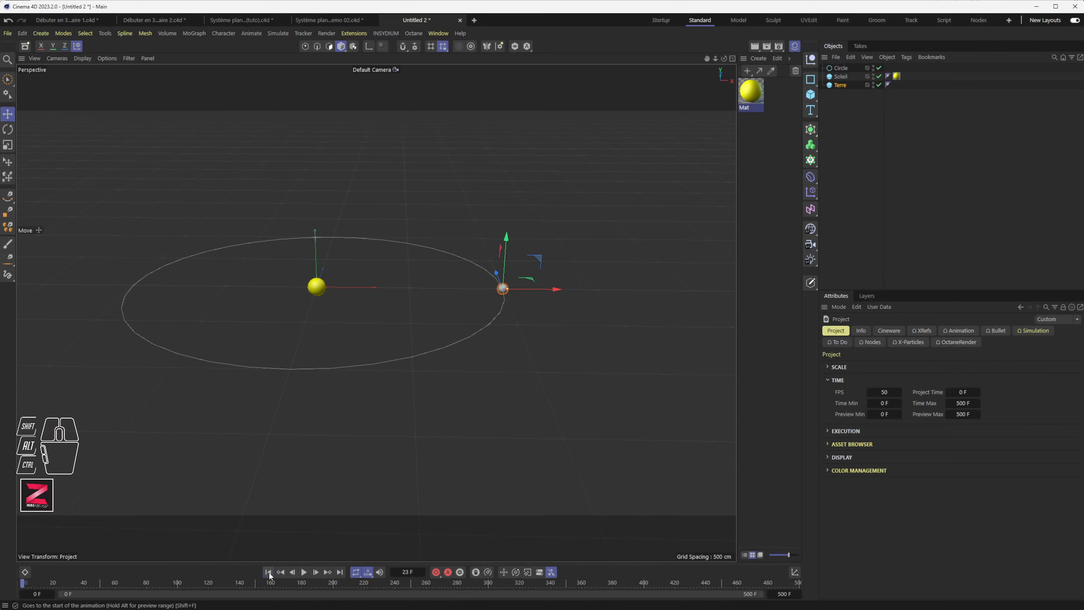
Step: Try moving Terre away from its starting point on the circle, and undo the move
alt+drag(478, 375, 479, 390)
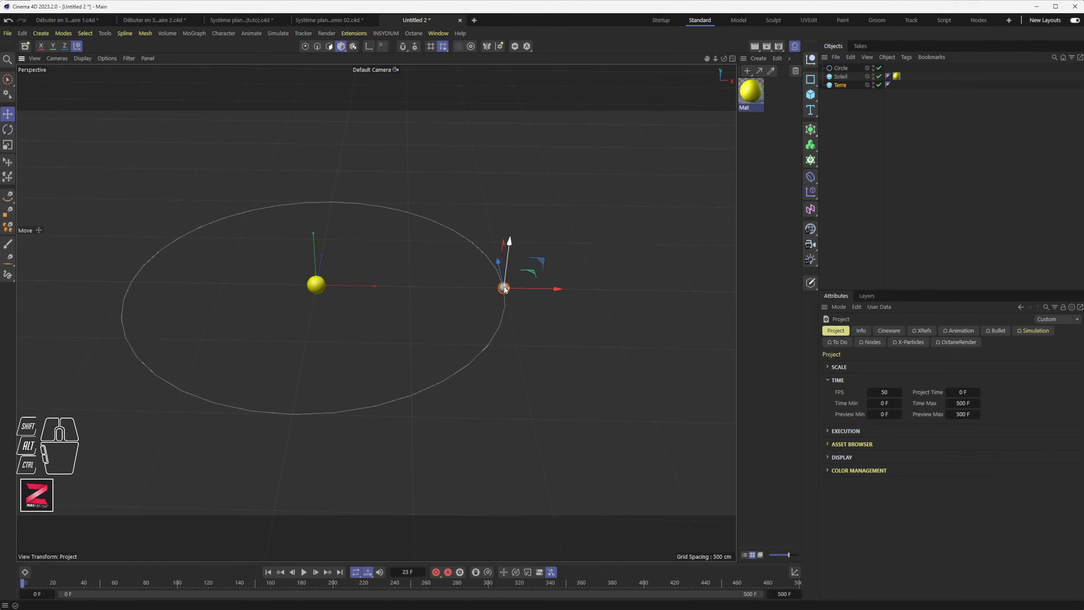
alt+drag(503, 279, 509, 354)
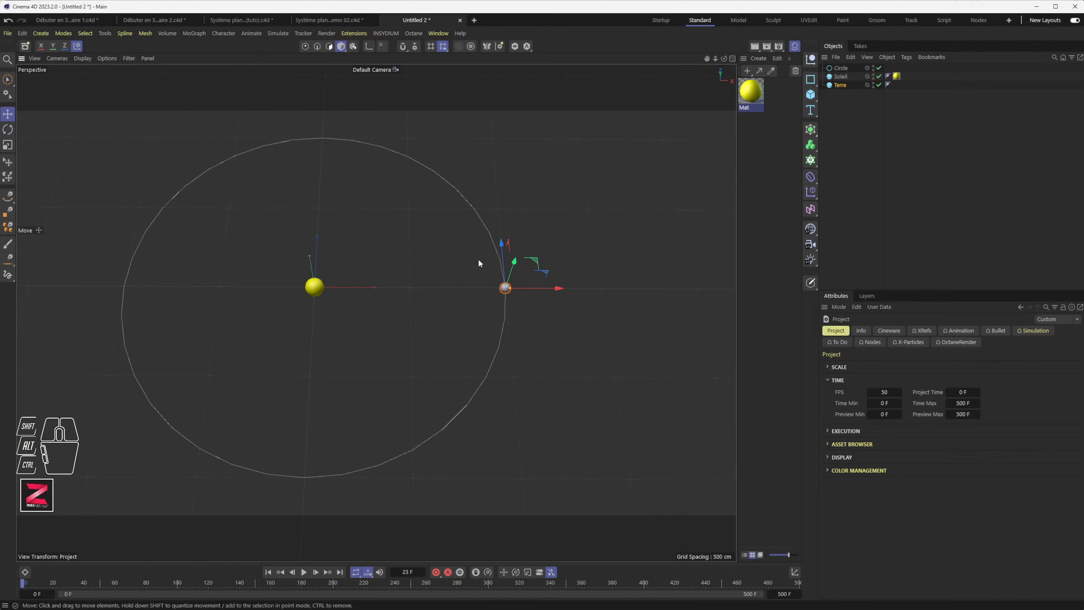
drag(504, 267, 539, 160)
alt+drag(535, 216, 536, 314)
key(ctrl+z)
Step: Try moving Terre by hand around the circular orbit, shifting it along its X and Z axes
alt+drag(489, 368, 487, 337)
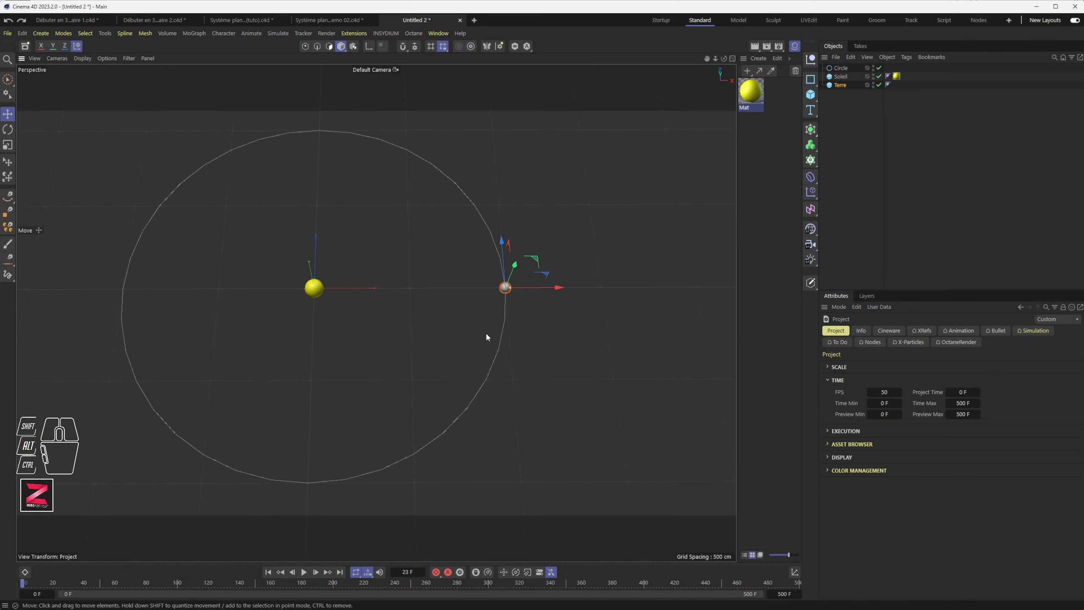
drag(504, 262, 515, 212)
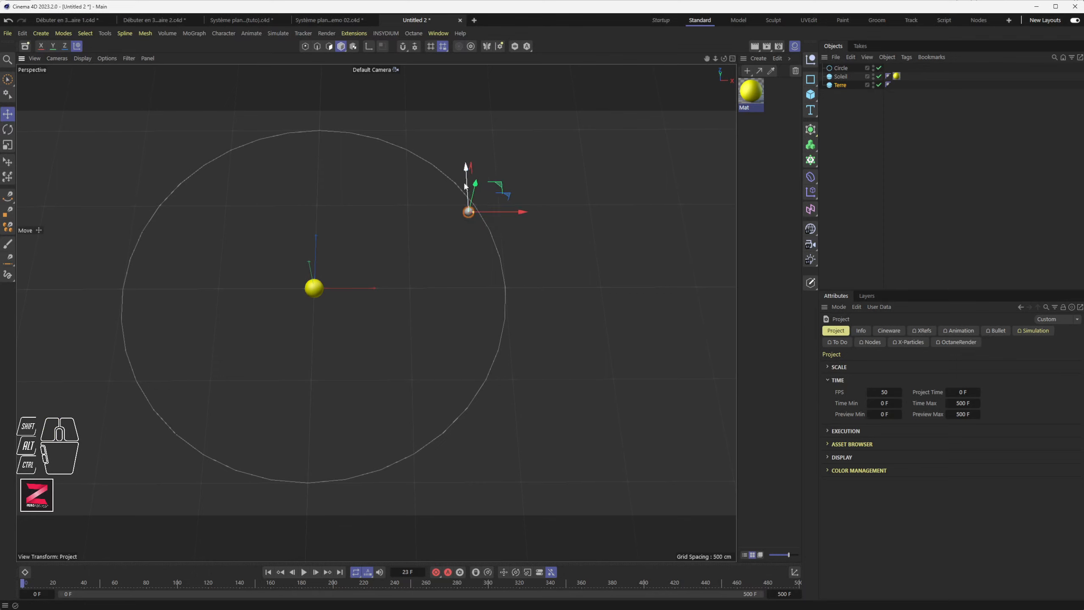
mouse_move(467, 186)
mouse_down()
mouse_move(464, 150)
mouse_move(465, 176)
mouse_up()
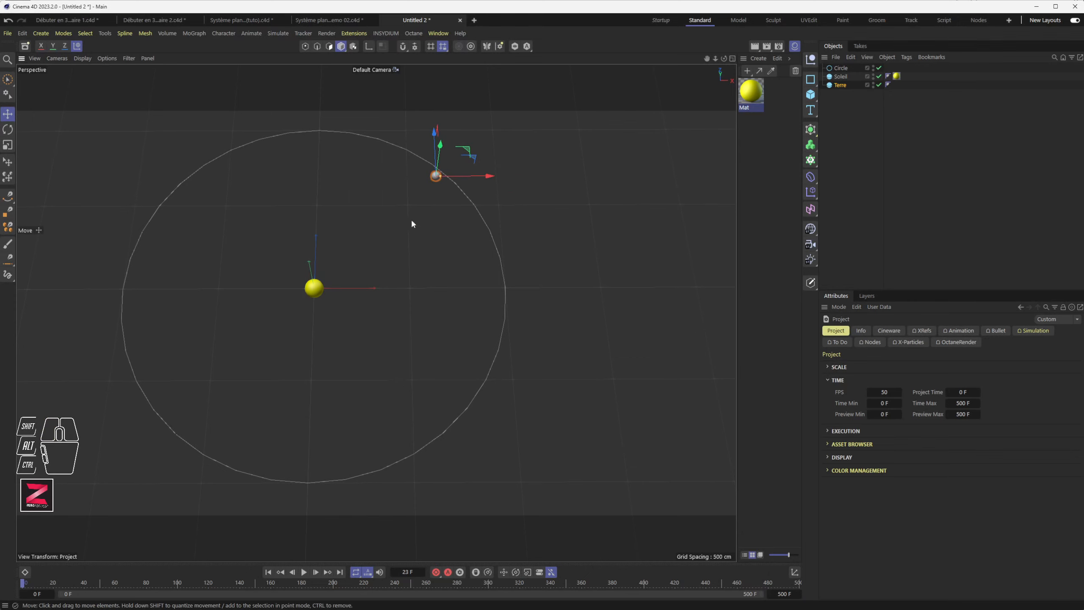
alt+drag(411, 219, 393, 190)
alt+drag(362, 239, 406, 213)
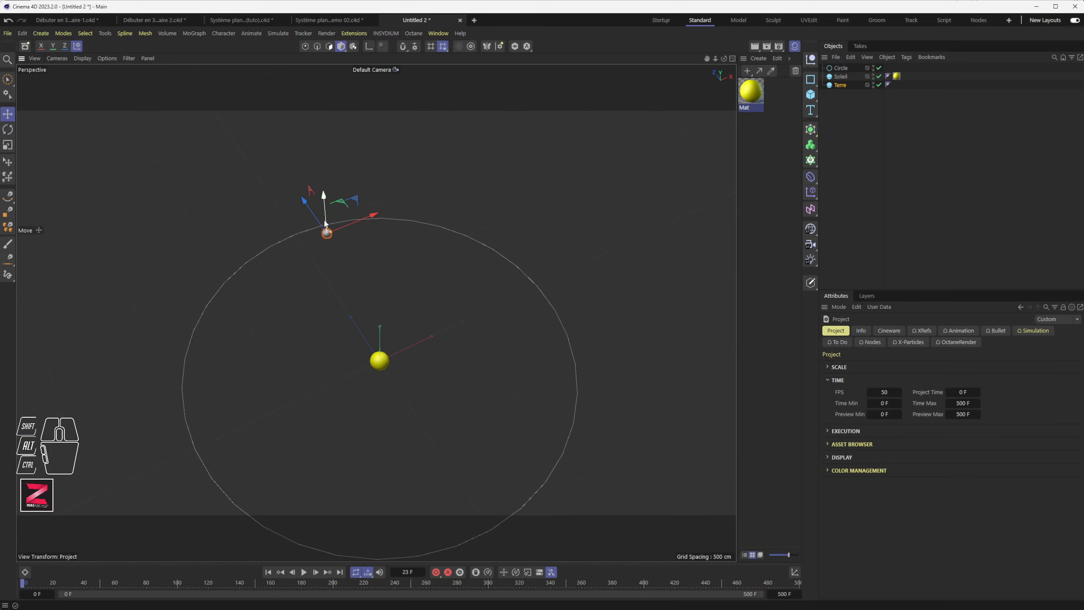
drag(314, 218, 264, 244)
alt+drag(309, 346, 333, 340)
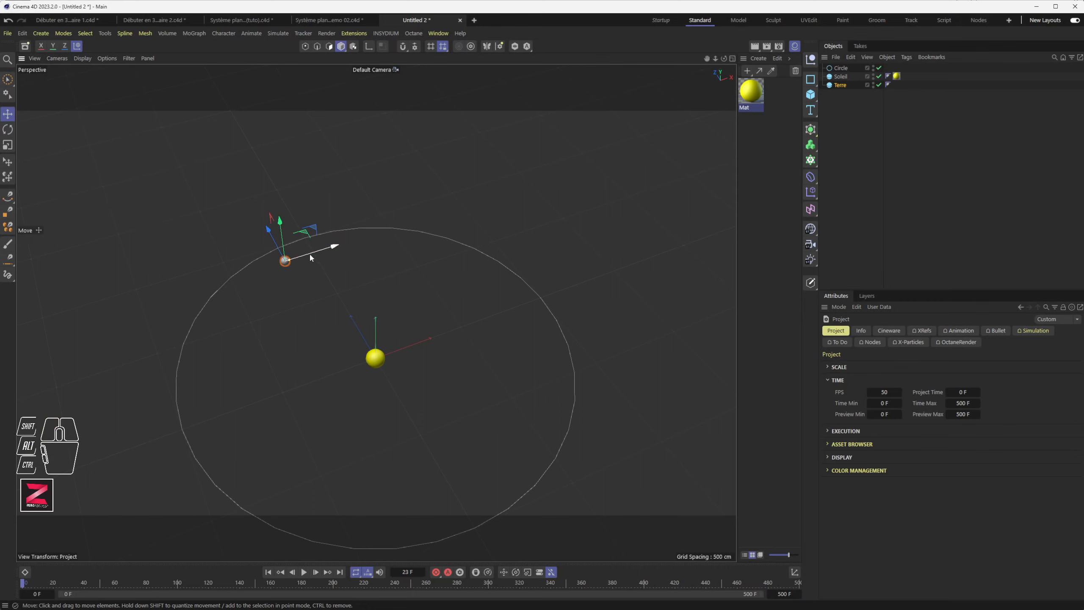
drag(308, 252, 238, 252)
alt+drag(447, 359, 367, 315)
alt+drag(490, 434, 459, 395)
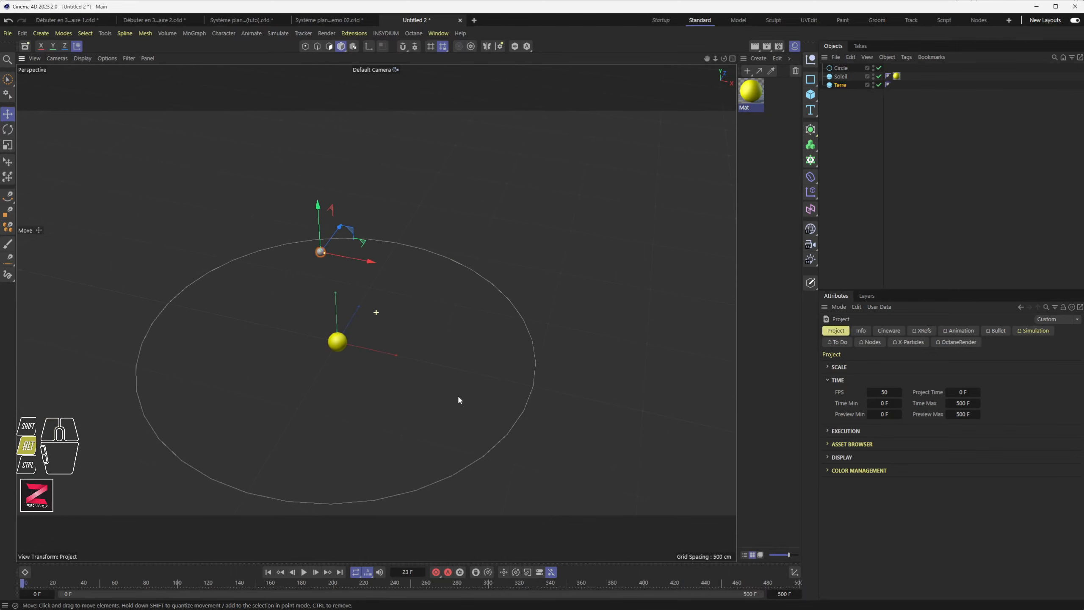
Step: Undo the manual moves of Terre back to its starting point on the circle
key(ctrl+z)
key(ctrl+z)
key(ctrl+z)
key(ctrl+z)
key(ctrl+z)
key(ctrl+z)
key(ctrl+z)
key(ctrl+z)
key(ctrl+z)
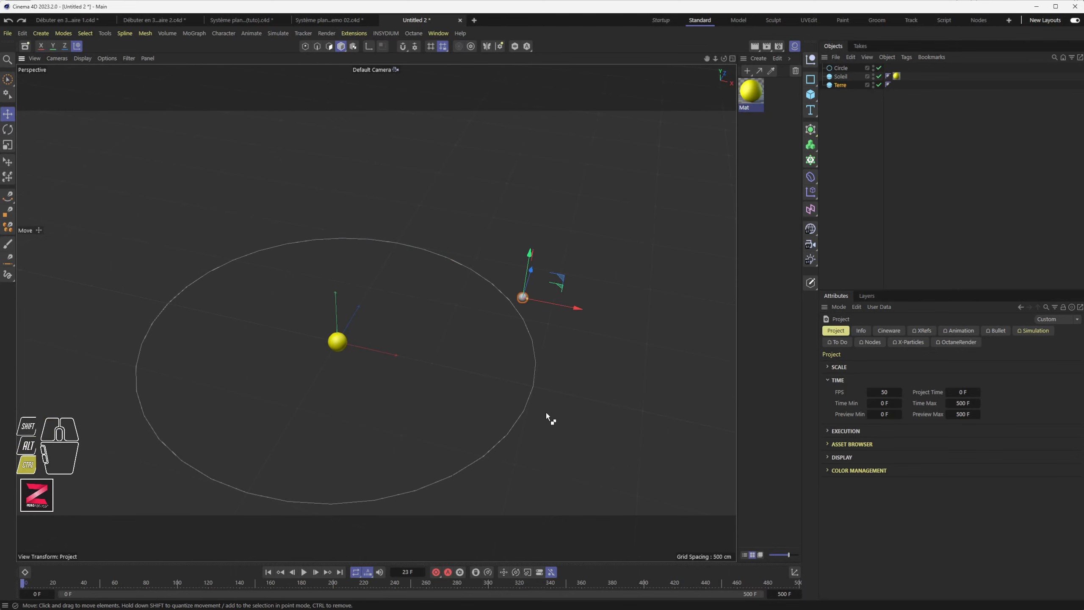
Step: Create a blue material with hue 212°, saturation 100% and value 100%, and apply it to Terre
alt+drag(510, 411, 469, 368)
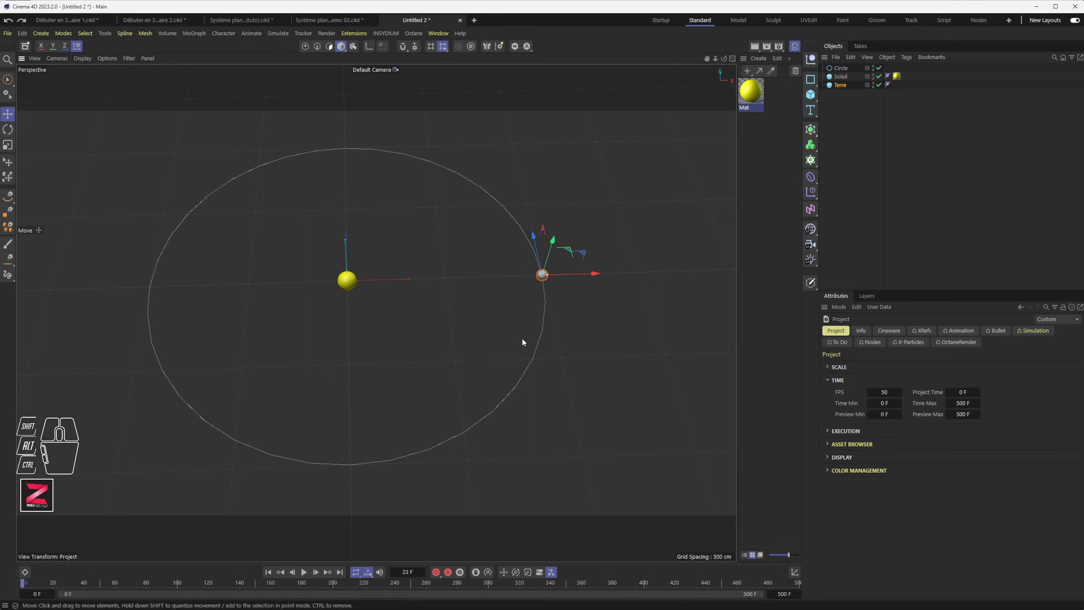
double_click(766, 87)
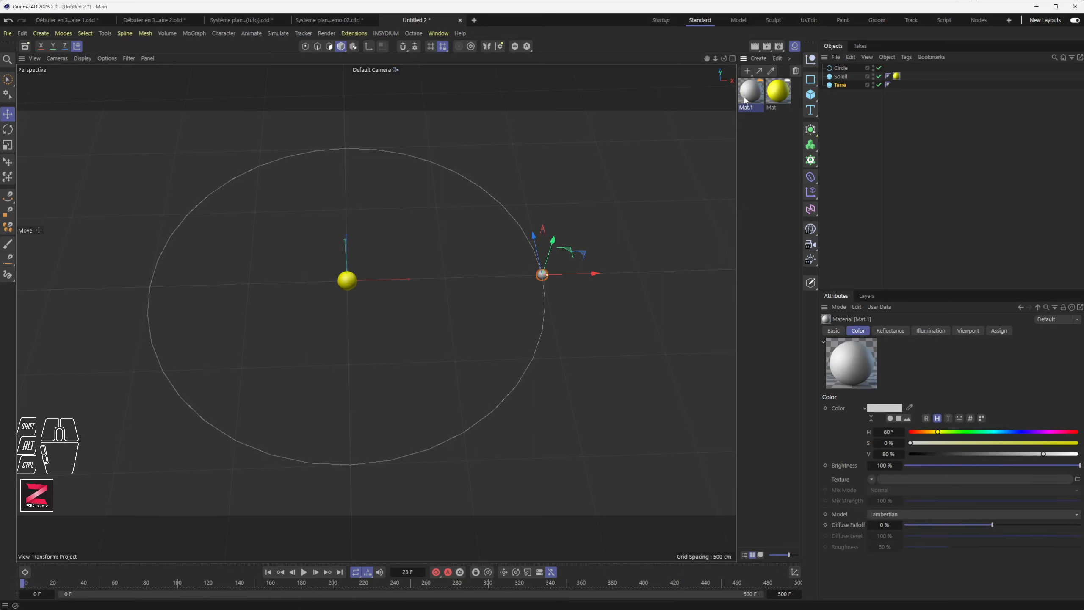
click(1008, 432)
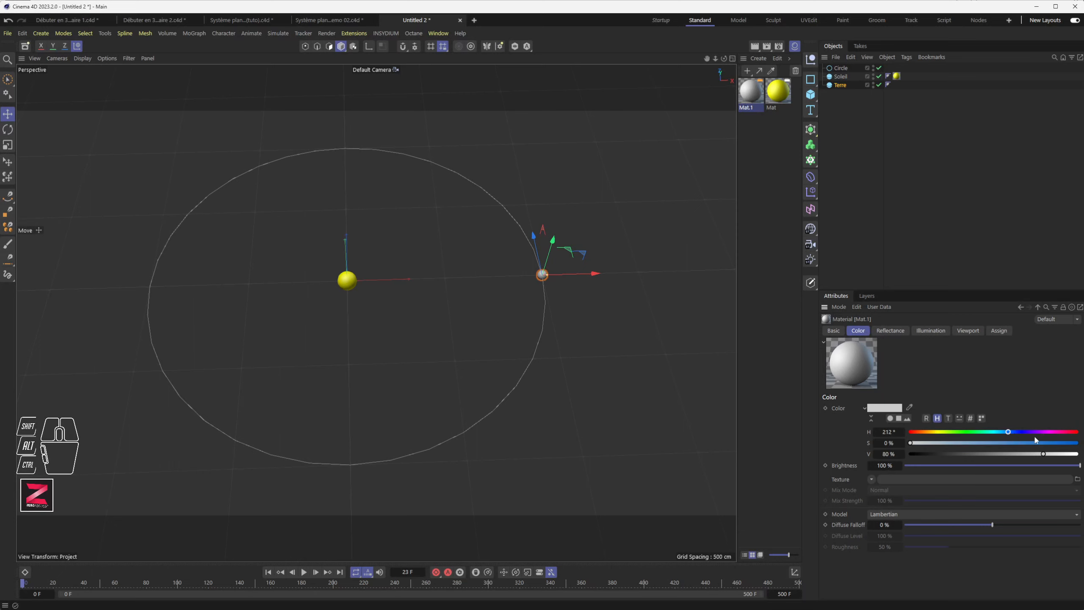
drag(1035, 440, 1076, 453)
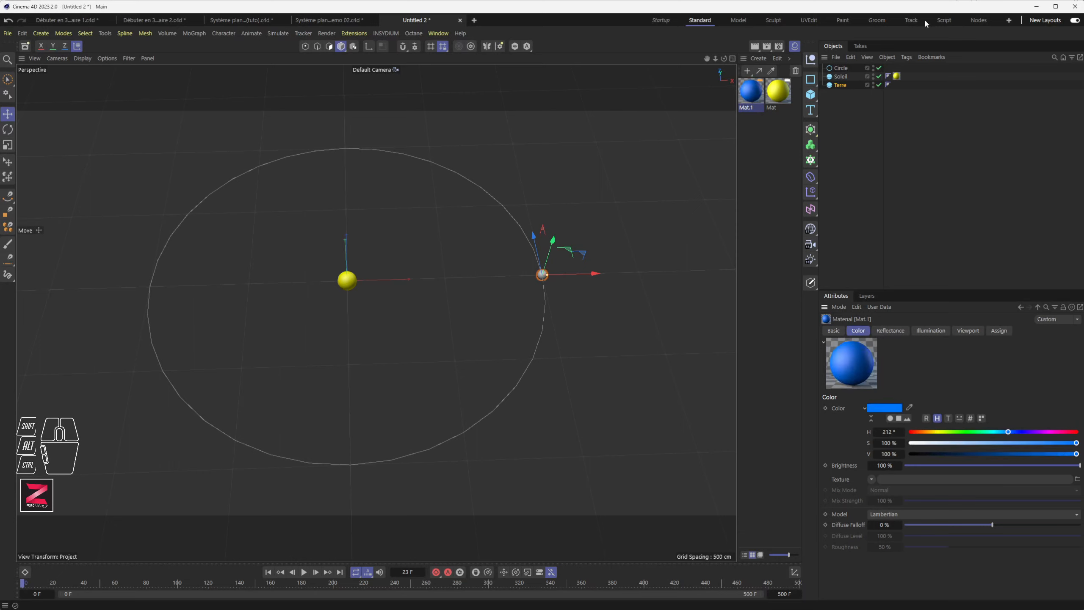
drag(751, 90, 842, 86)
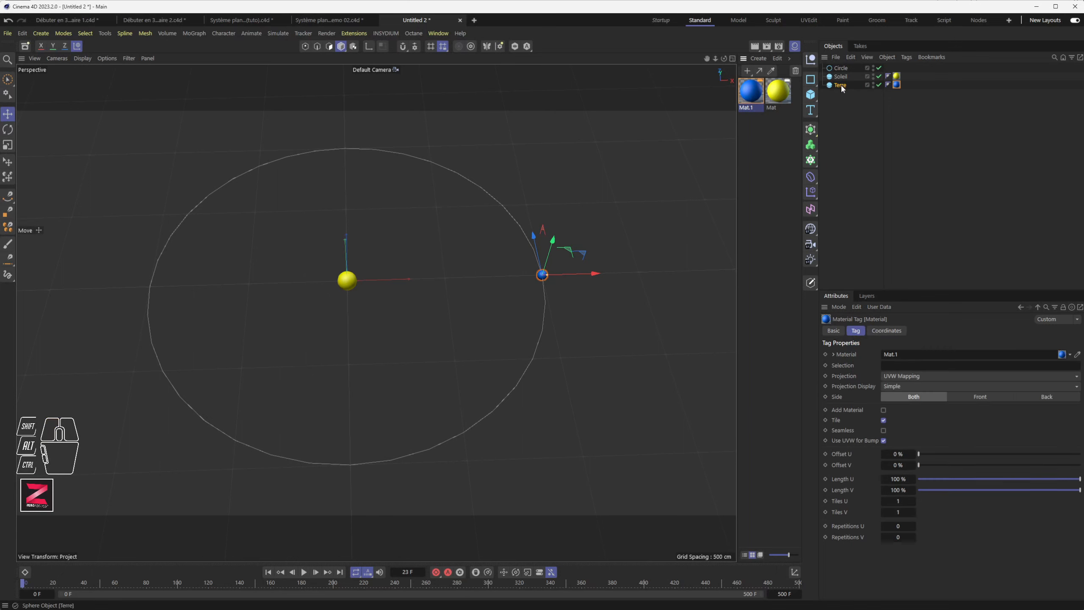
Step: Open the project settings and examine the gravity parameters for both the Simulation scene and Bullet dynamics
alt+drag(534, 413, 499, 451)
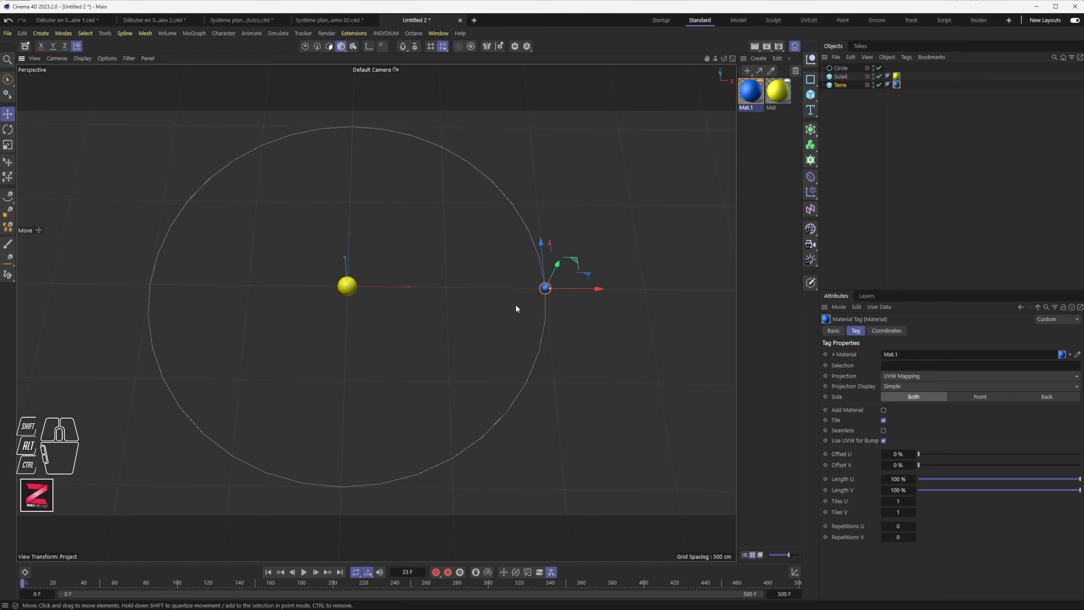
key(ctrl+d)
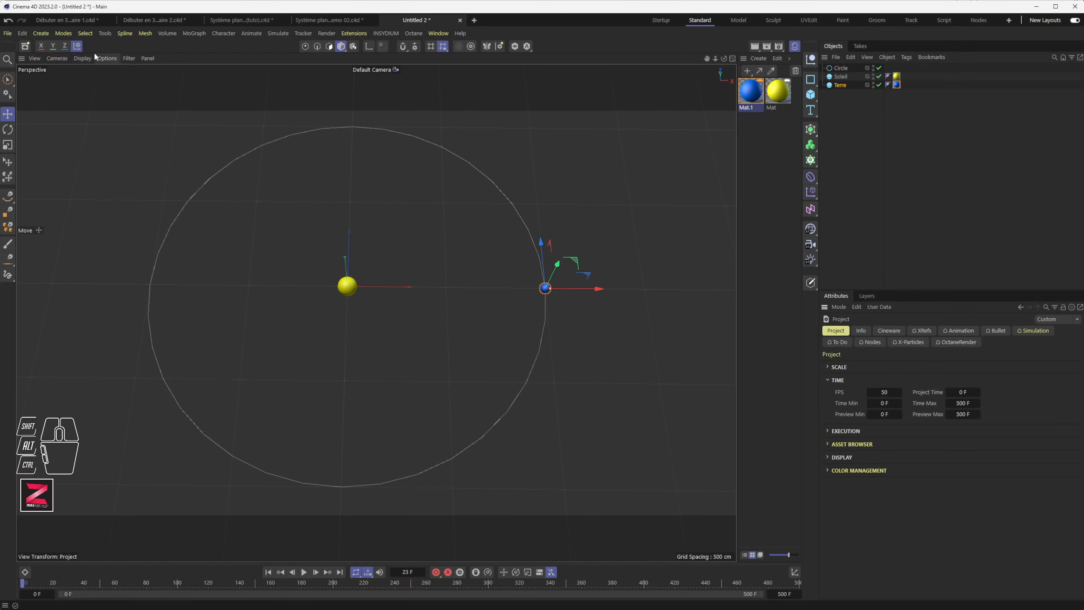
click(24, 34)
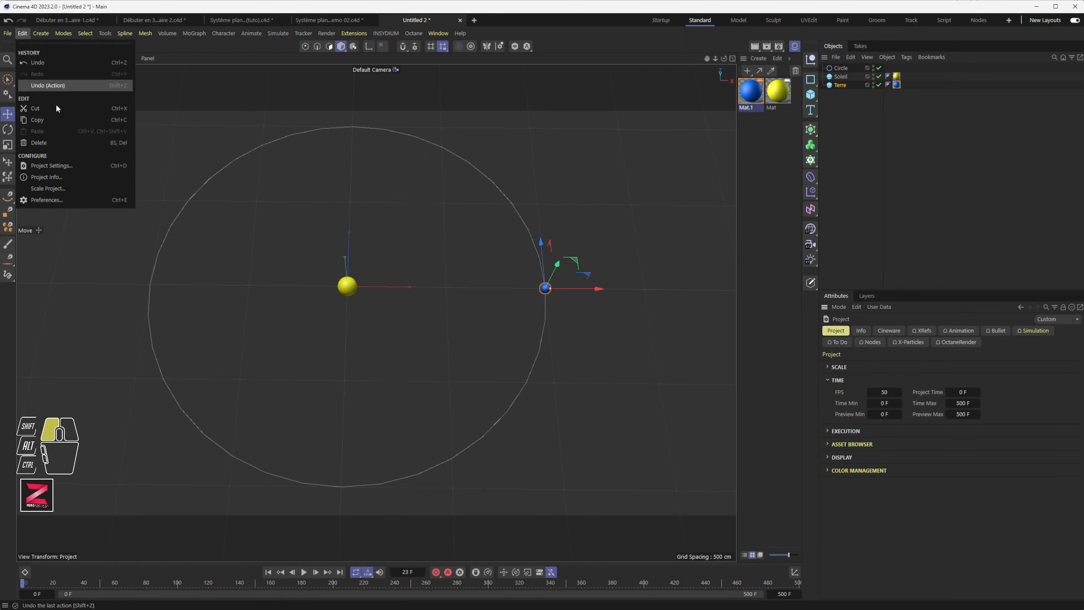
click(76, 166)
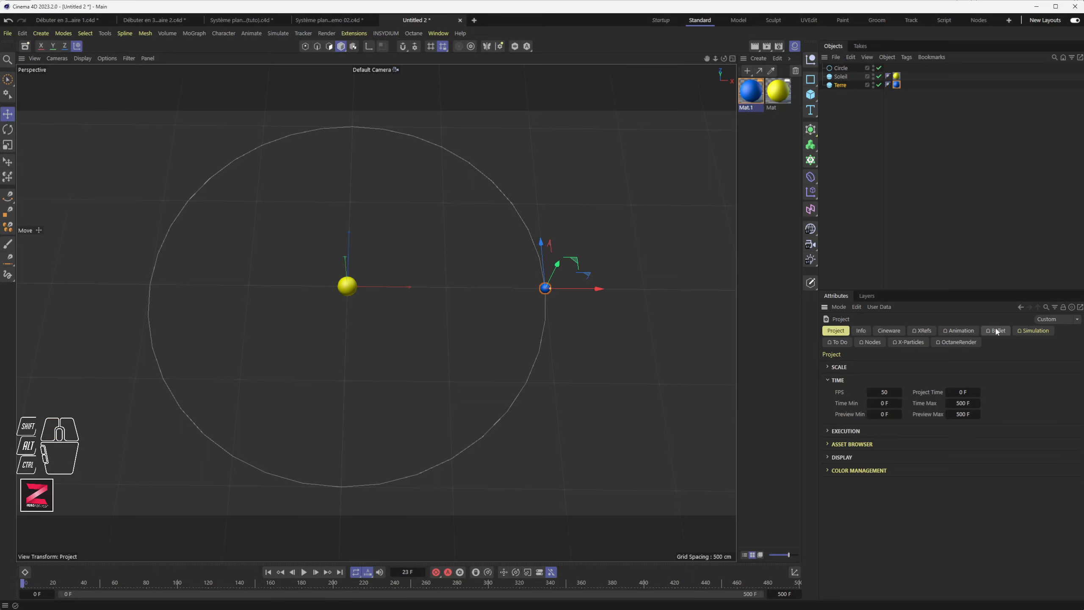
click(1032, 331)
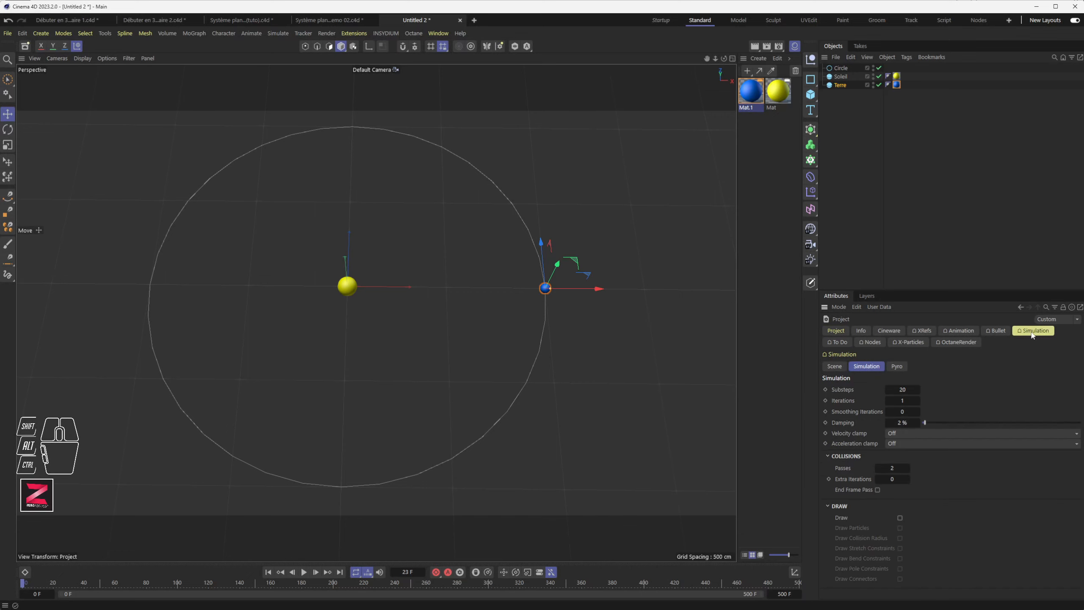
click(834, 366)
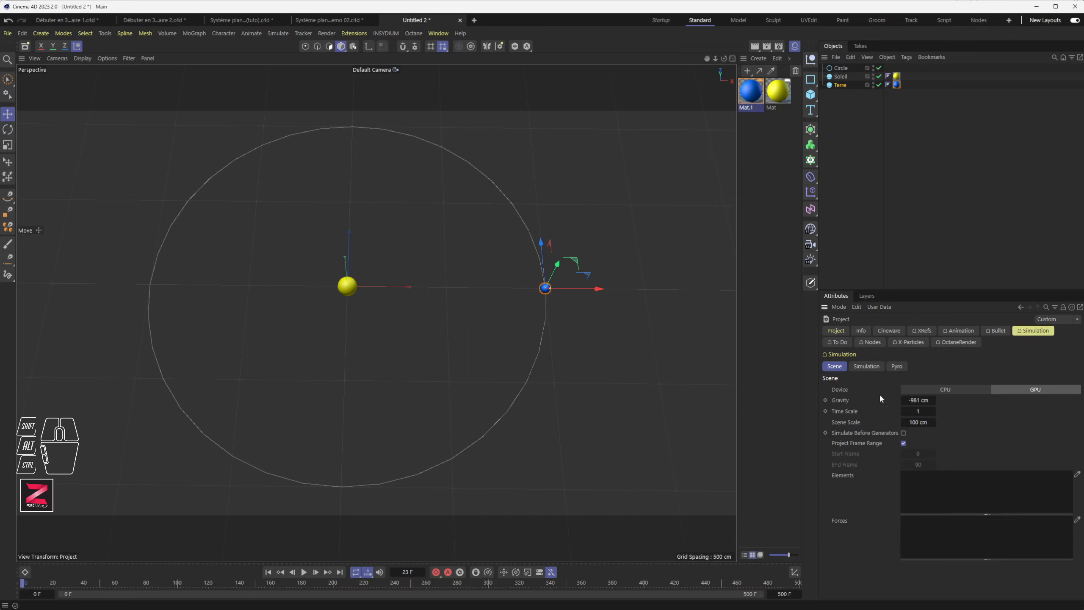
click(866, 366)
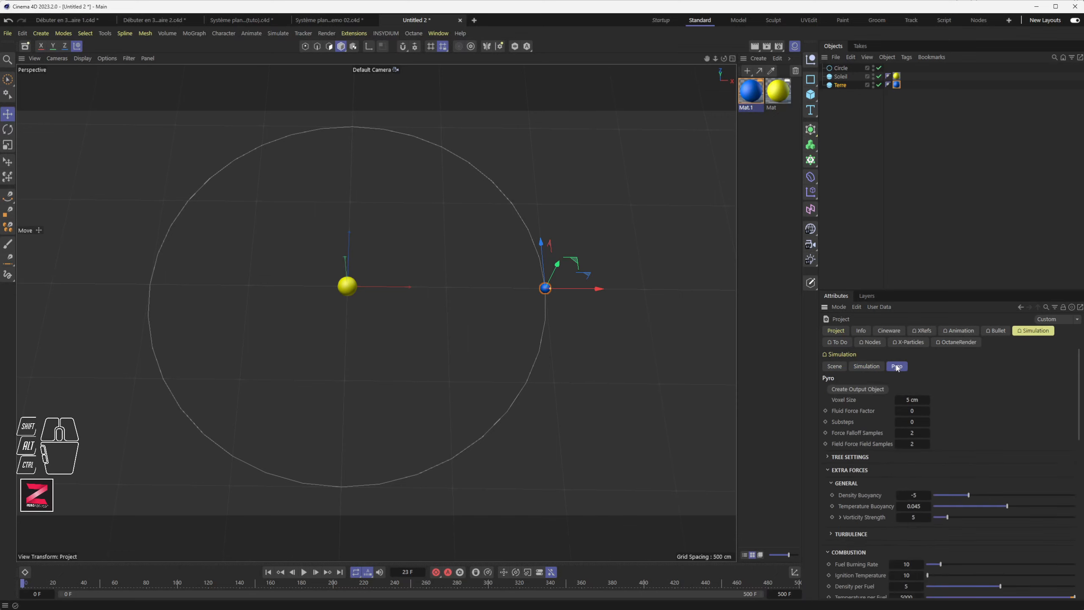
click(834, 367)
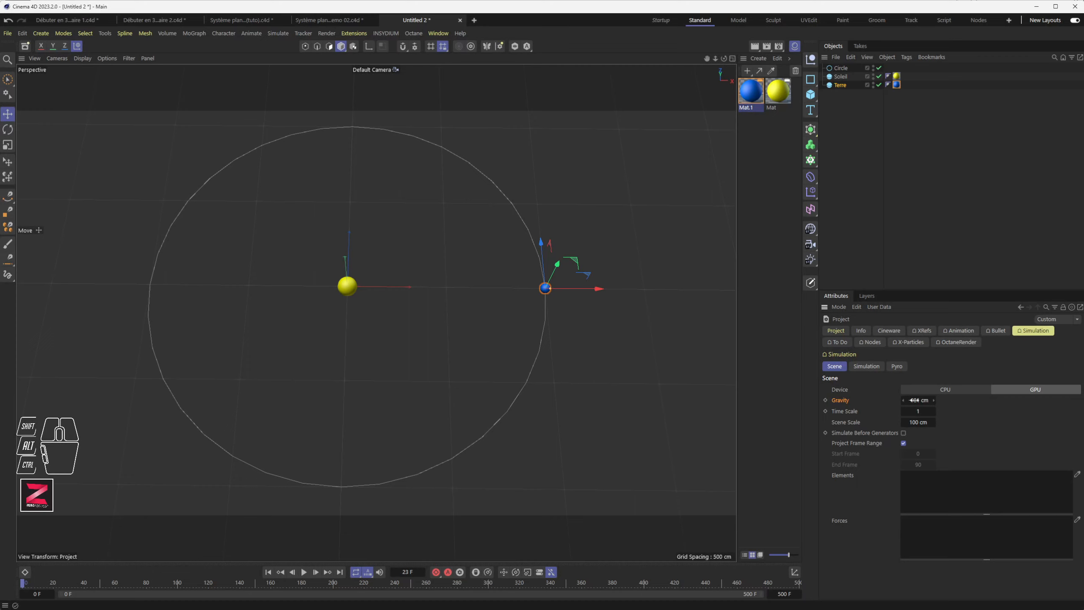
click(996, 331)
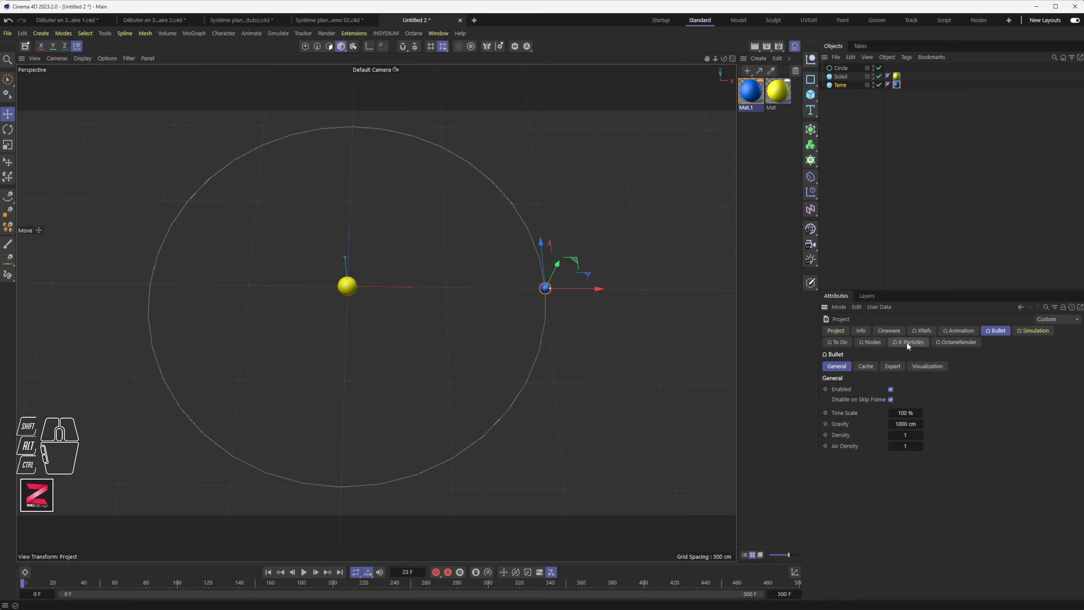
Step: Set the renderer to Standard in the render settings
click(778, 47)
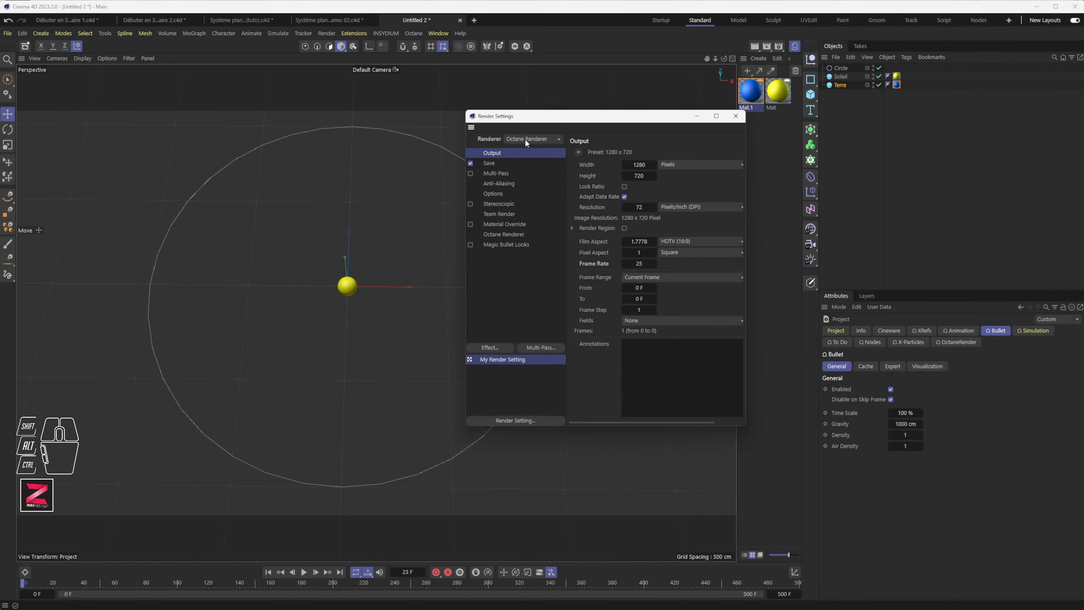
click(525, 138)
click(523, 163)
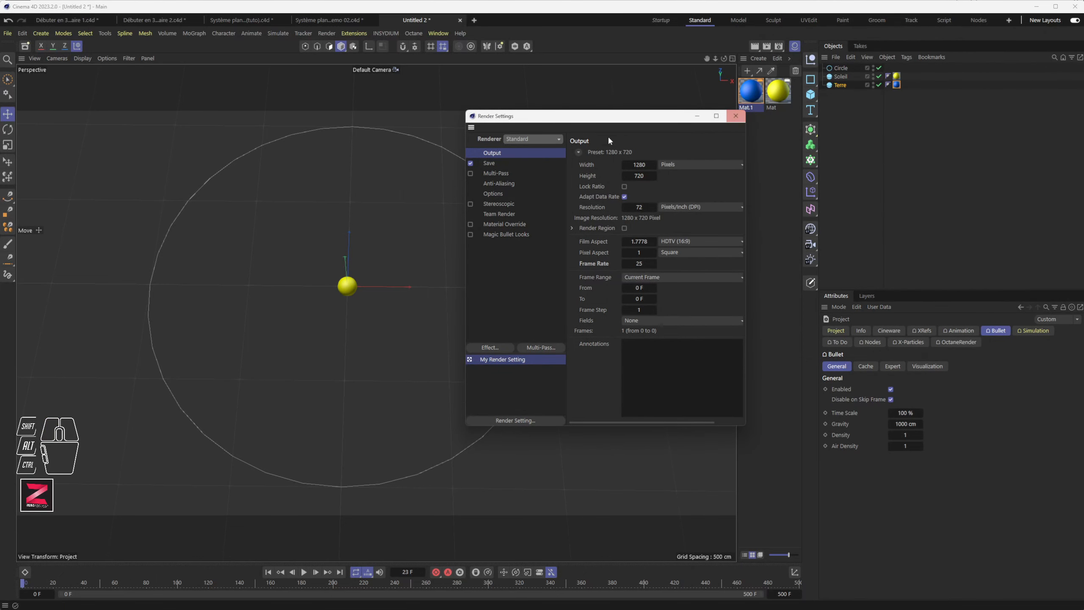
click(735, 116)
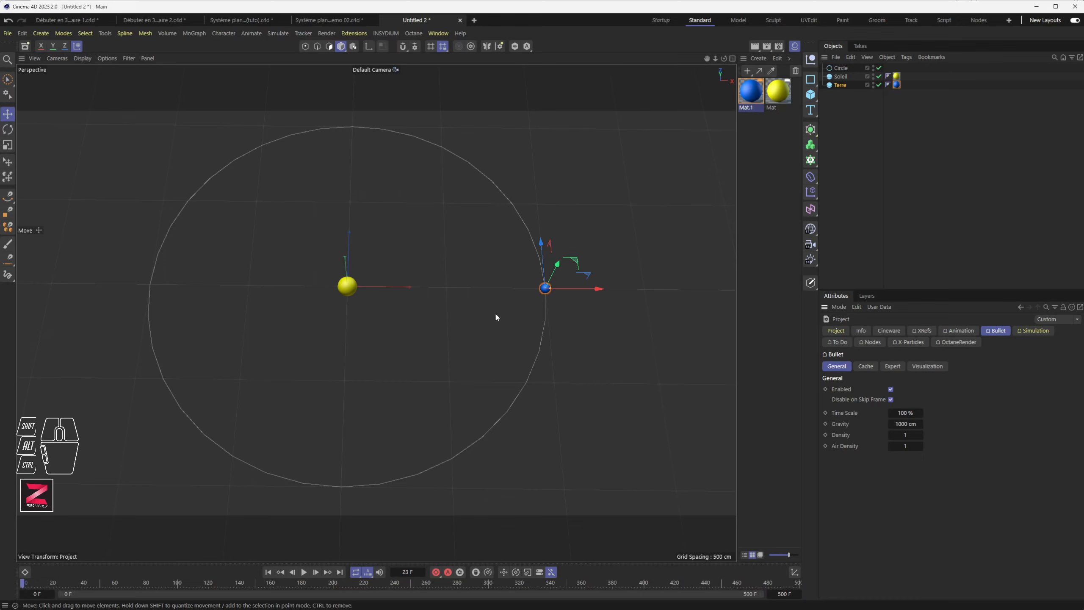
alt+drag(495, 311, 491, 249)
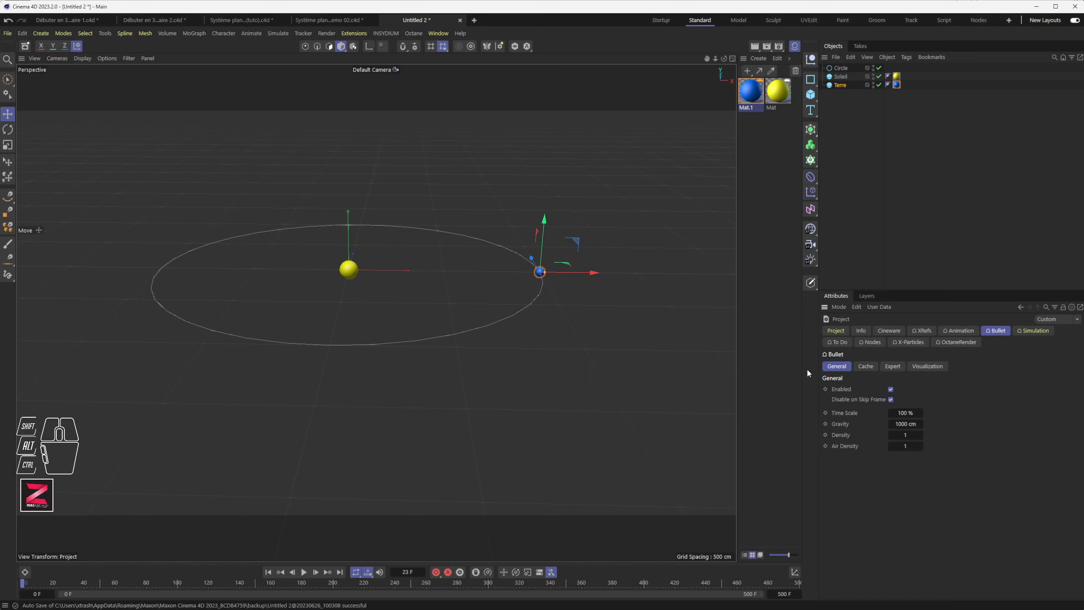
click(840, 425)
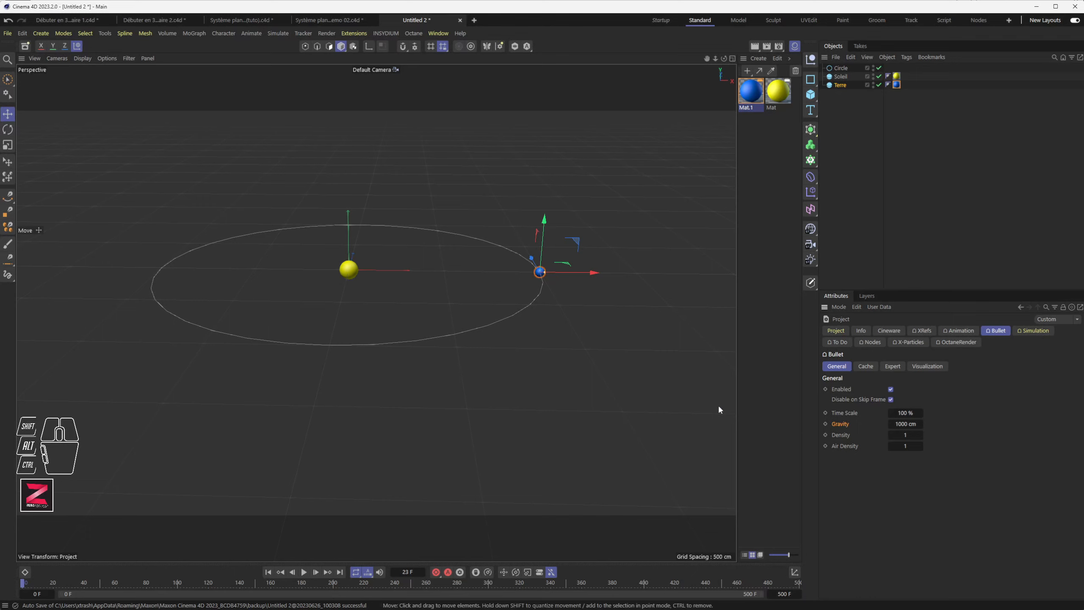
Step: Create a new project with a plane enlarged to about 880 cm wide and 964 cm high
click(474, 20)
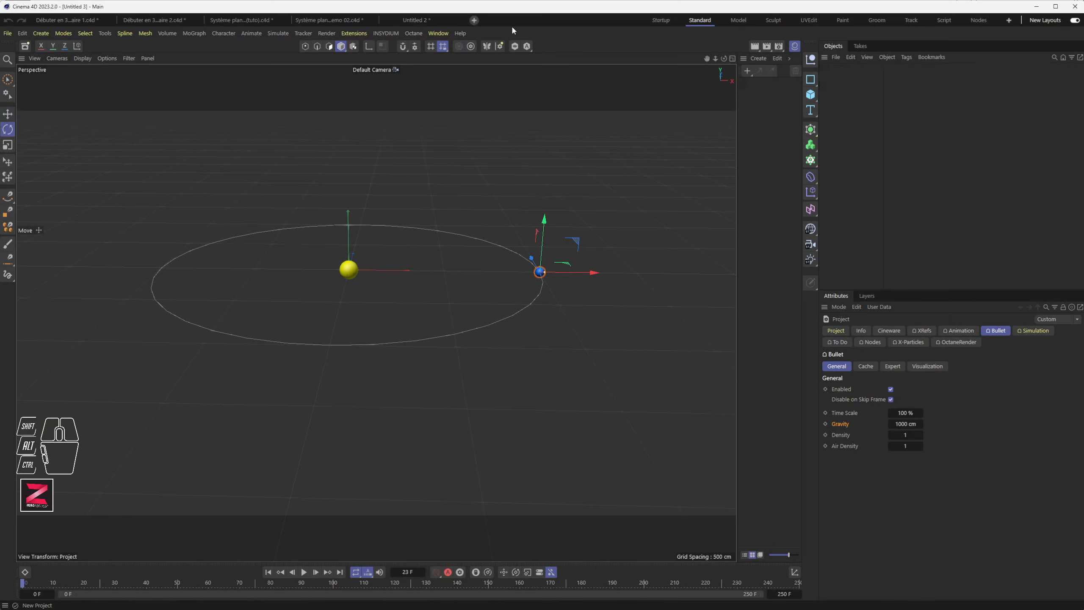
drag(810, 95, 864, 121)
drag(420, 282, 481, 264)
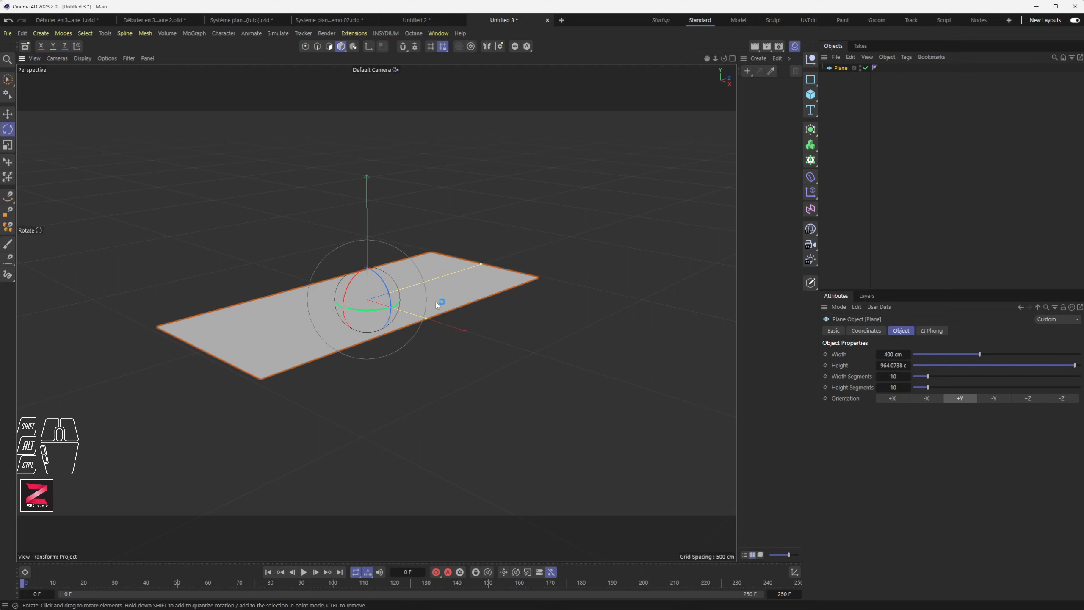
drag(427, 318, 512, 346)
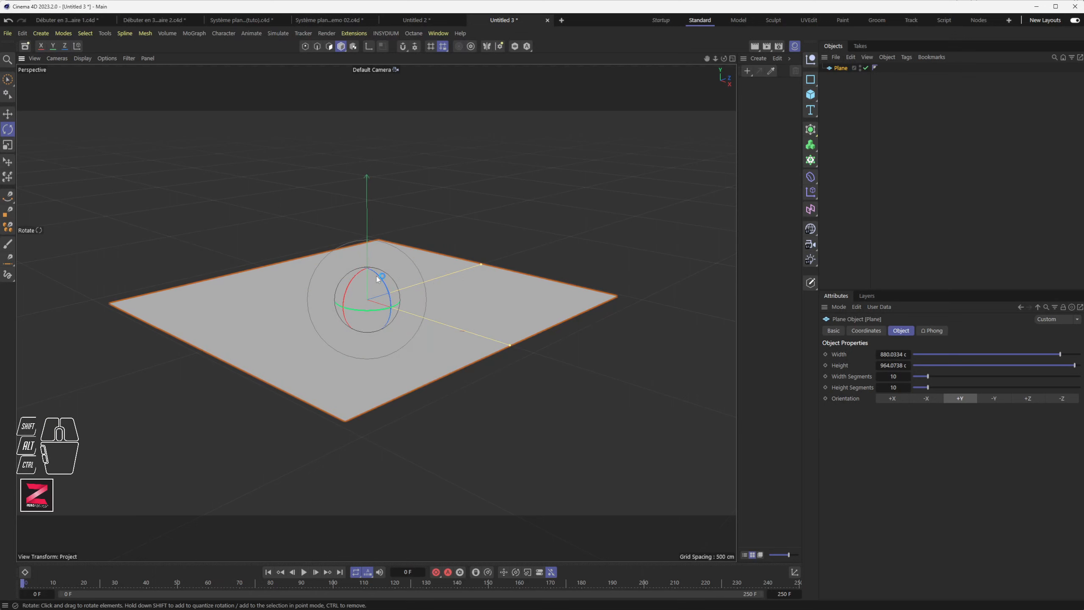
Step: Assign a Bullet Collider Body tag to the plane
right_click(838, 67)
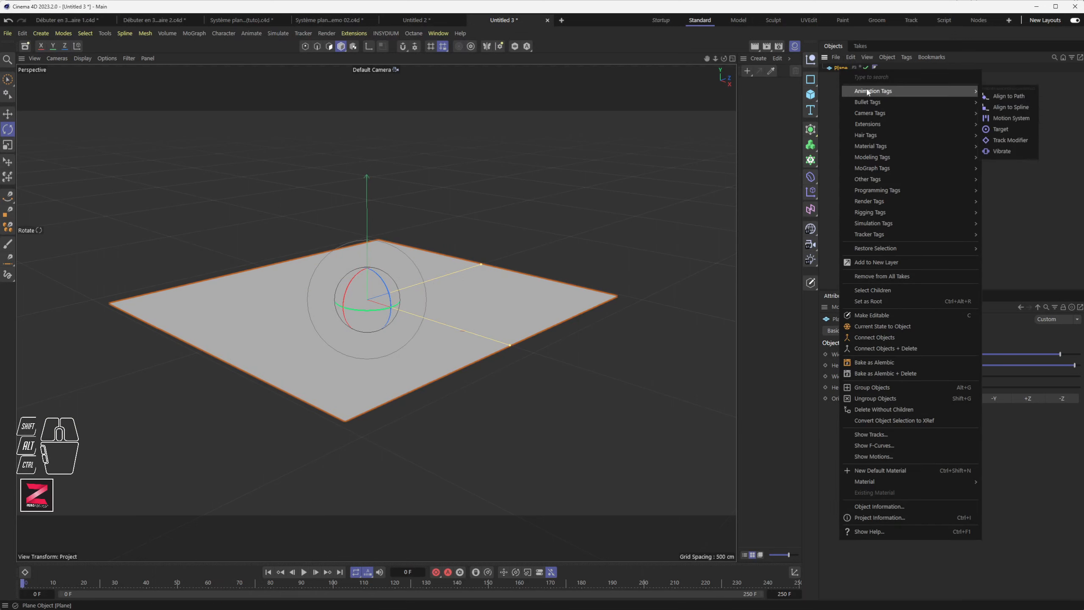
mouse_move(935, 106)
click(1014, 130)
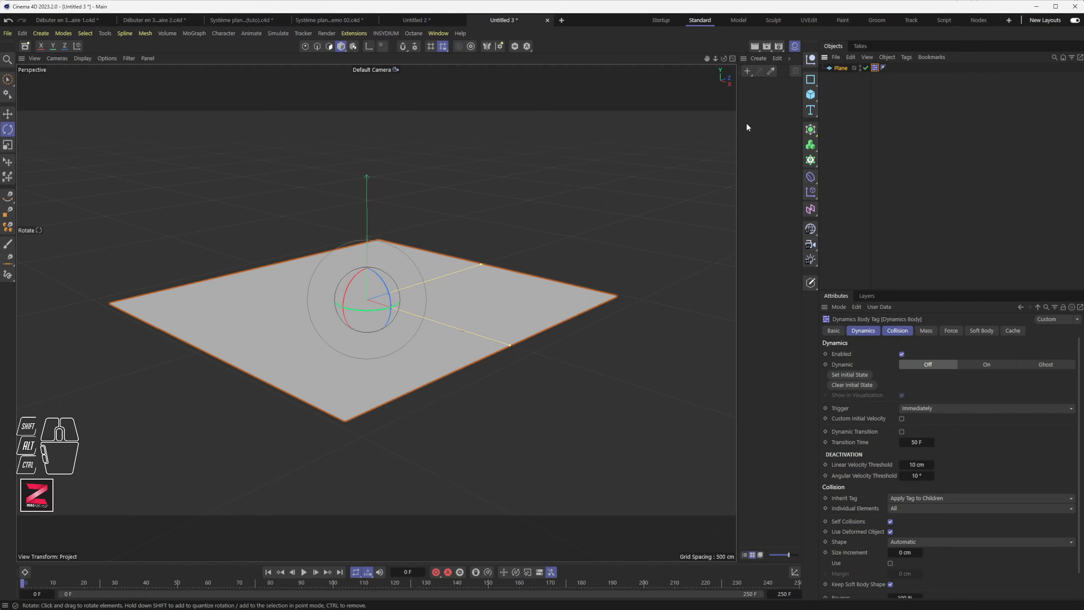
Step: Add a cube and set its X, Y and Z sizes to 10 cm
click(810, 95)
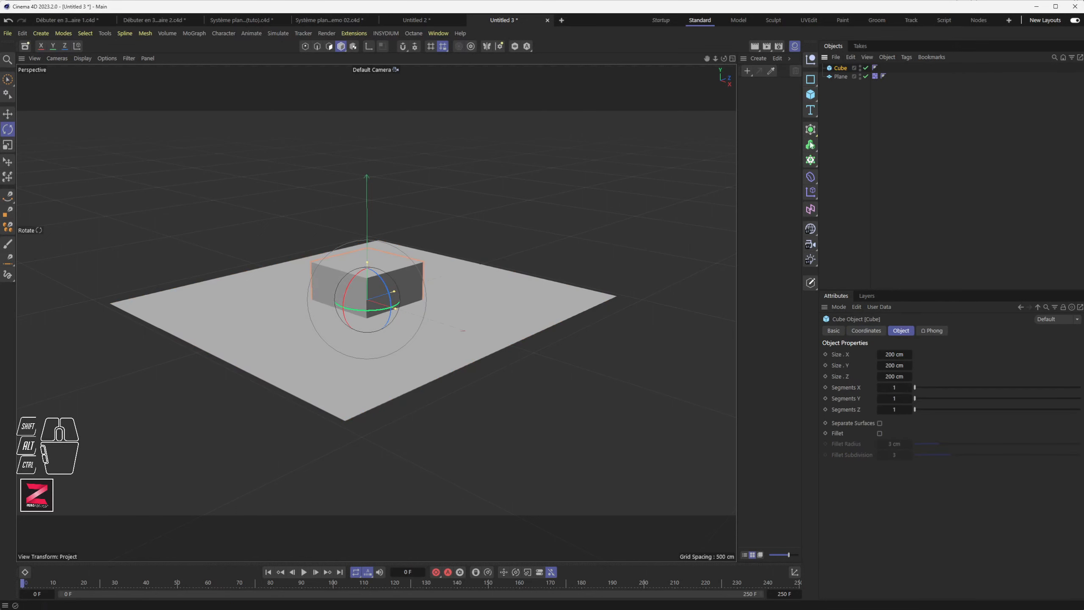
click(888, 354)
text(10)
key(Tab)
text(10)
key(Tab)
text(10)
key(Tab)
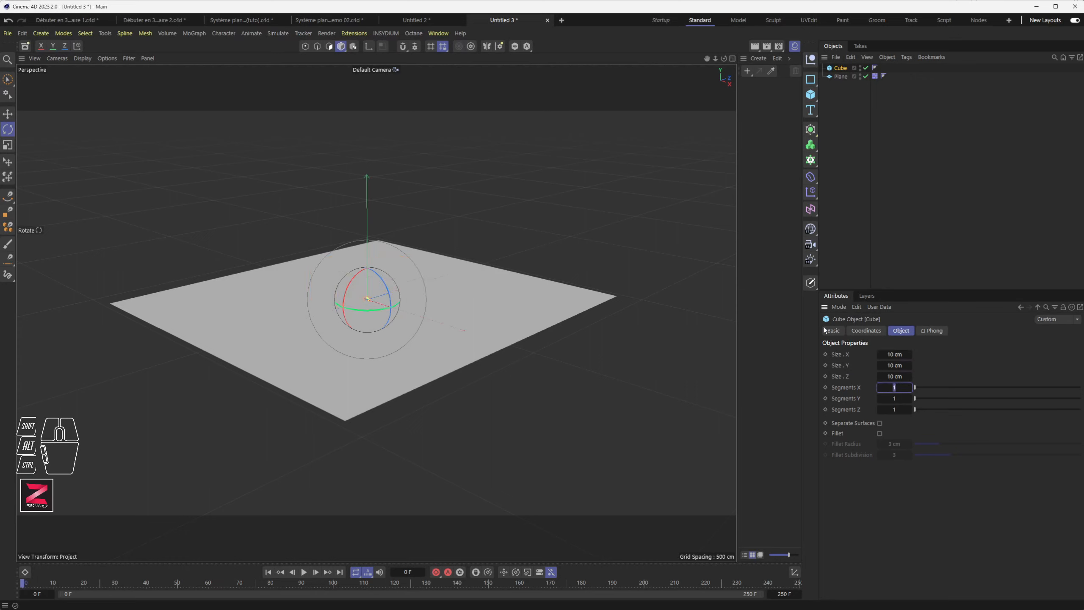
Step: Enlarge the cube to 60 cm on all three axes
click(889, 354)
text(60)
key(Tab)
text(60)
key(Tab)
text(60)
key(Tab)
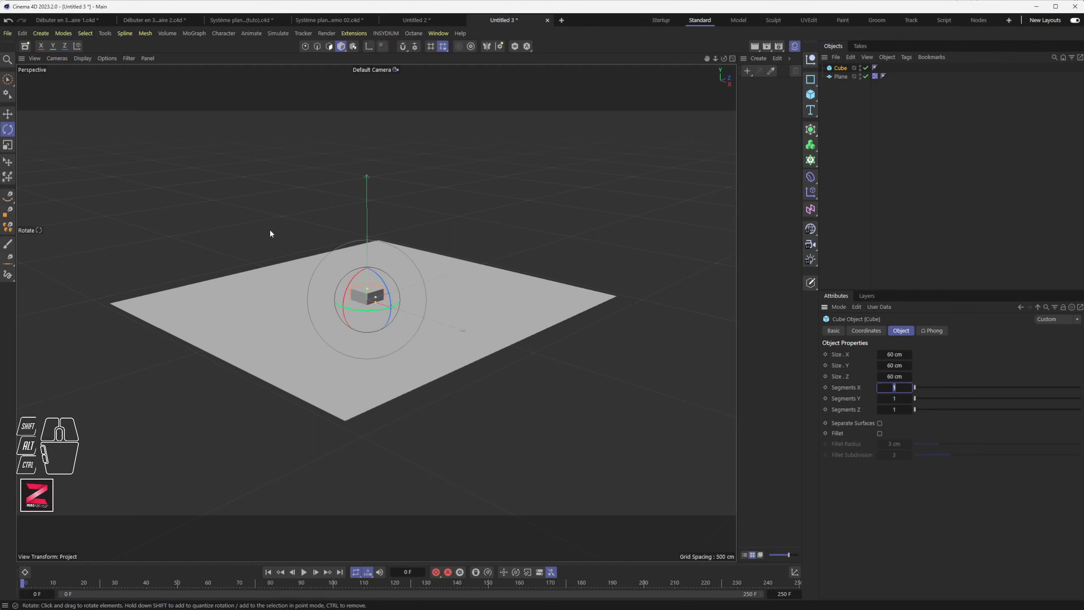
Step: Raise the cube along its vertical axis so it sits well above the plane
click(335, 261)
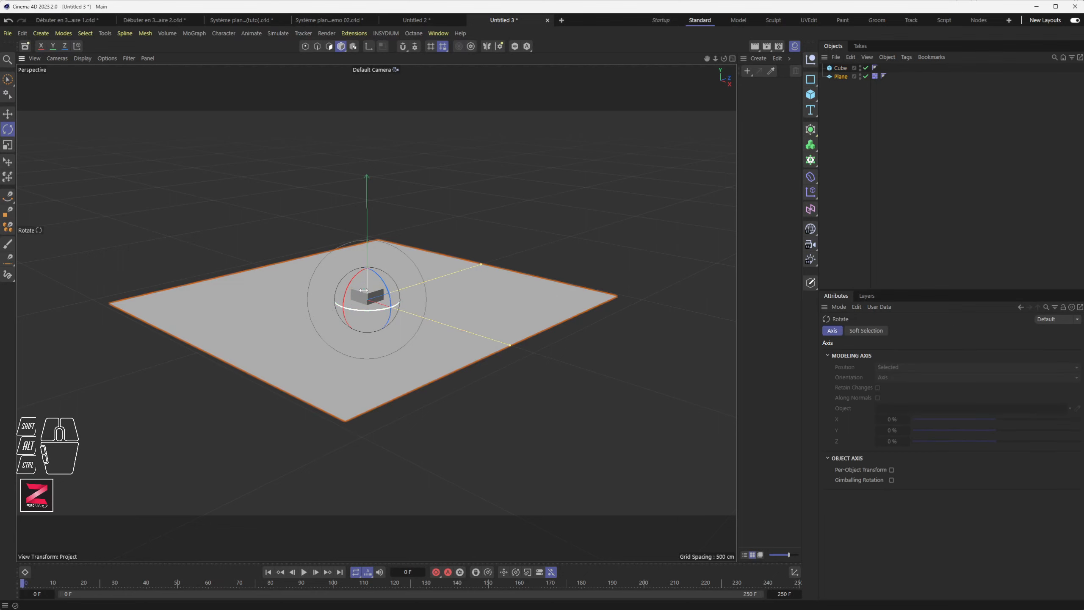
click(367, 294)
key(e)
drag(369, 278, 386, 158)
key(r)
Step: Assign a Bullet Rigid Body tag to the cube and play the simulation of its fall onto the plane
right_click(839, 68)
click(304, 572)
click(304, 572)
alt+drag(376, 337, 410, 329)
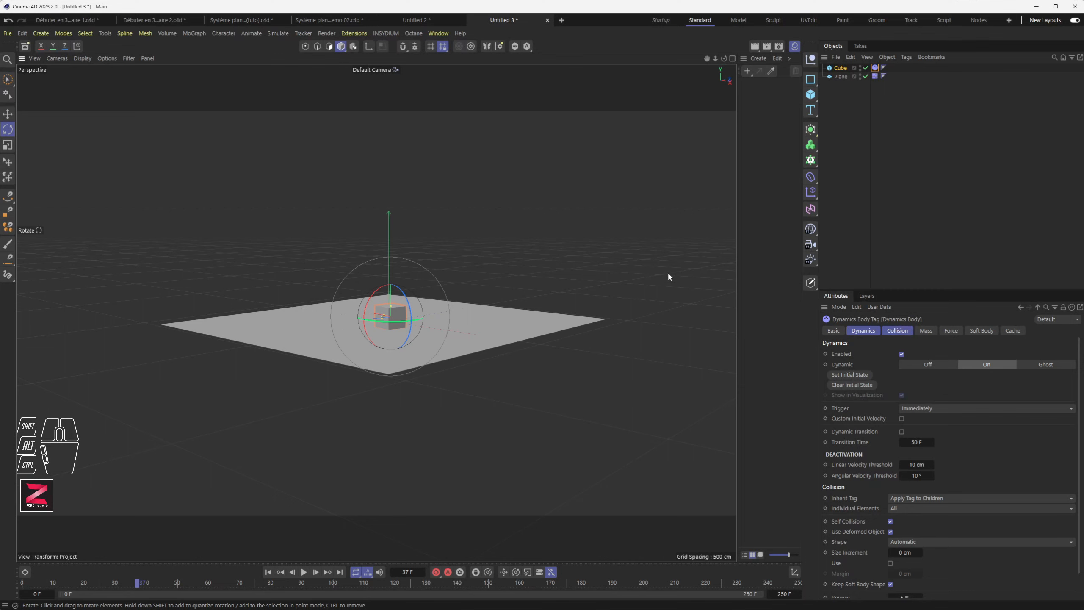
Step: Switch back to the solar system project and assign a Bullet Rigid Body tag to Terre
click(422, 22)
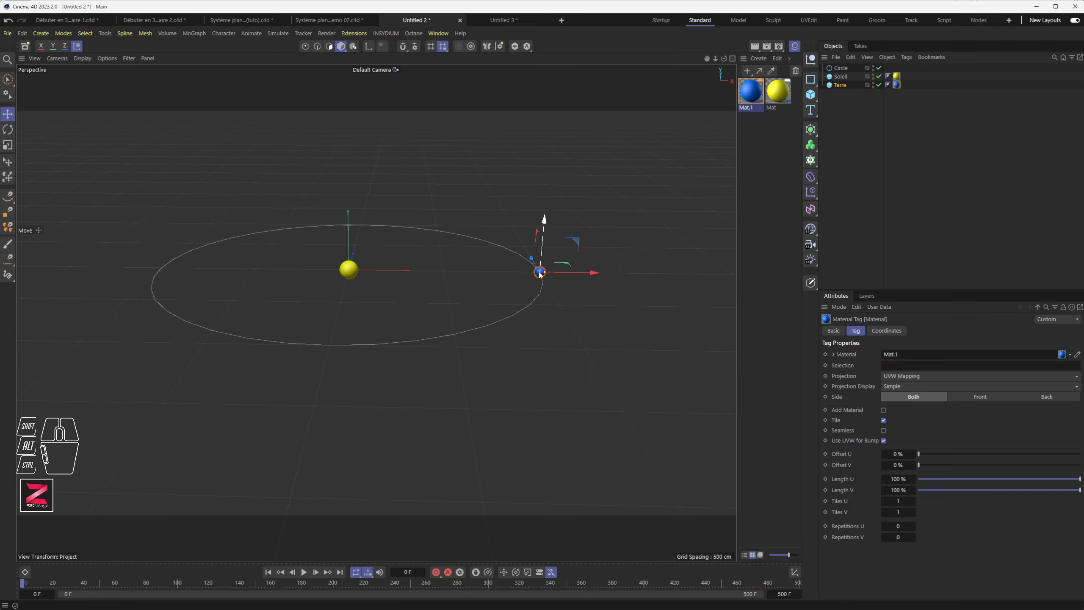
click(840, 85)
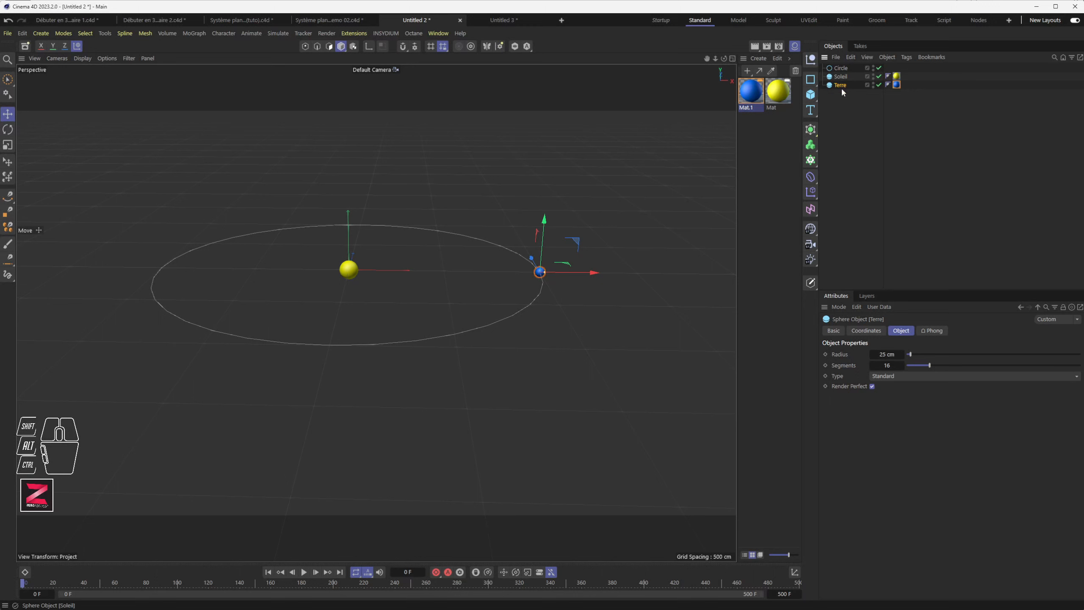
right_click(841, 86)
mouse_move(871, 118)
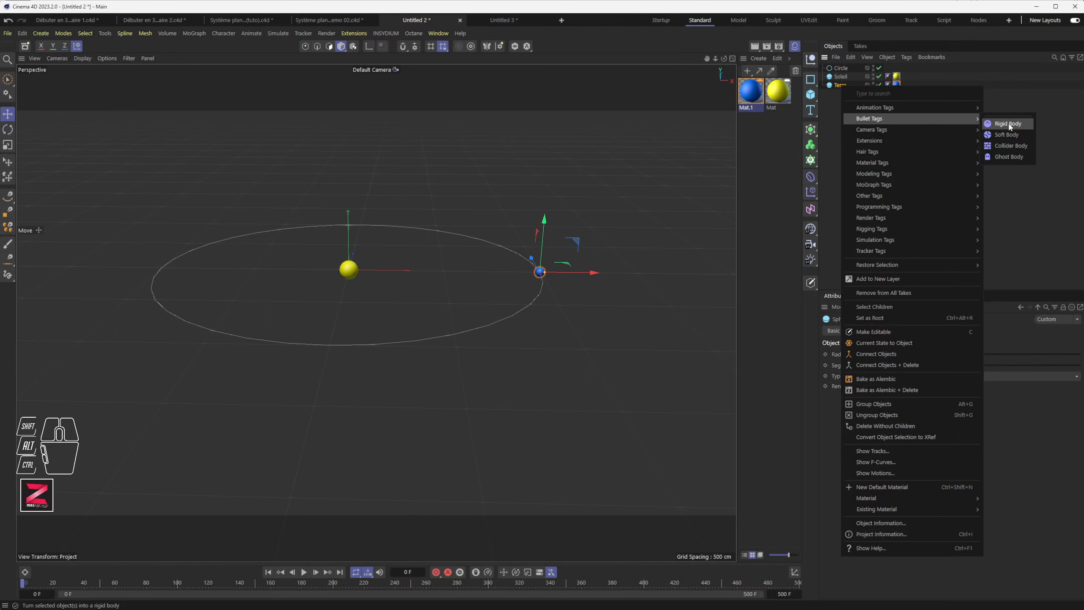
click(1008, 123)
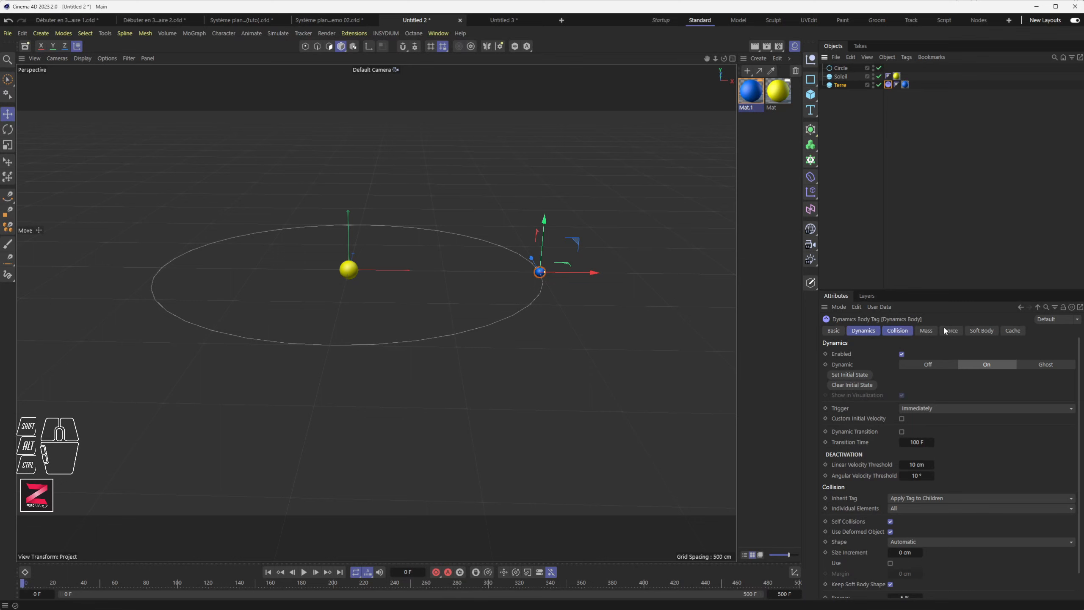
drag(928, 290, 926, 227)
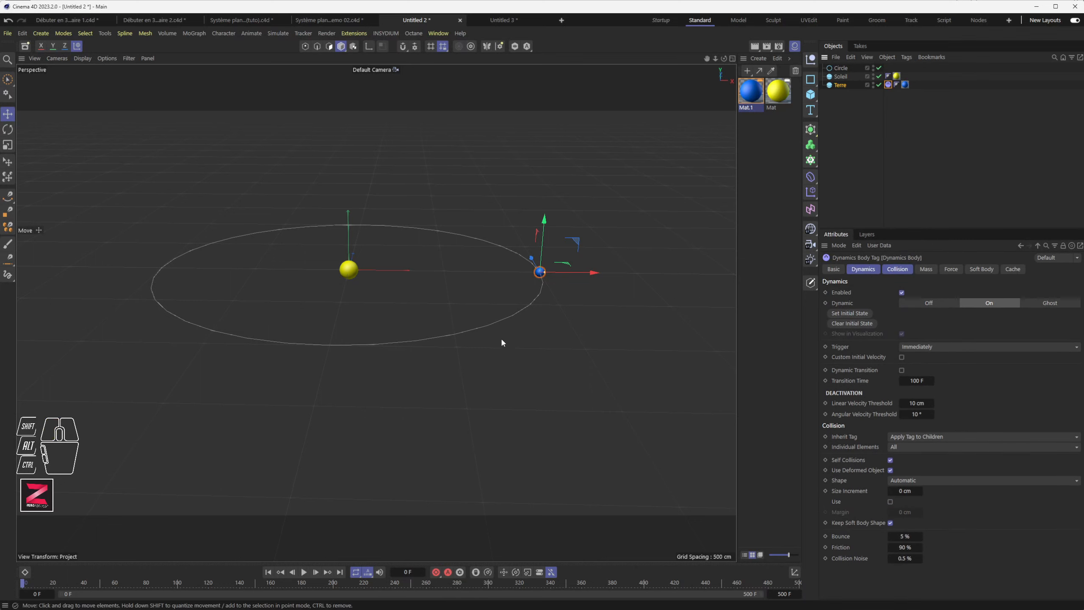
Step: Show the dynamics settings of Terre's Rigid Body tag, play the simulation to watch Terre's motion, and return to the first frame
click(501, 353)
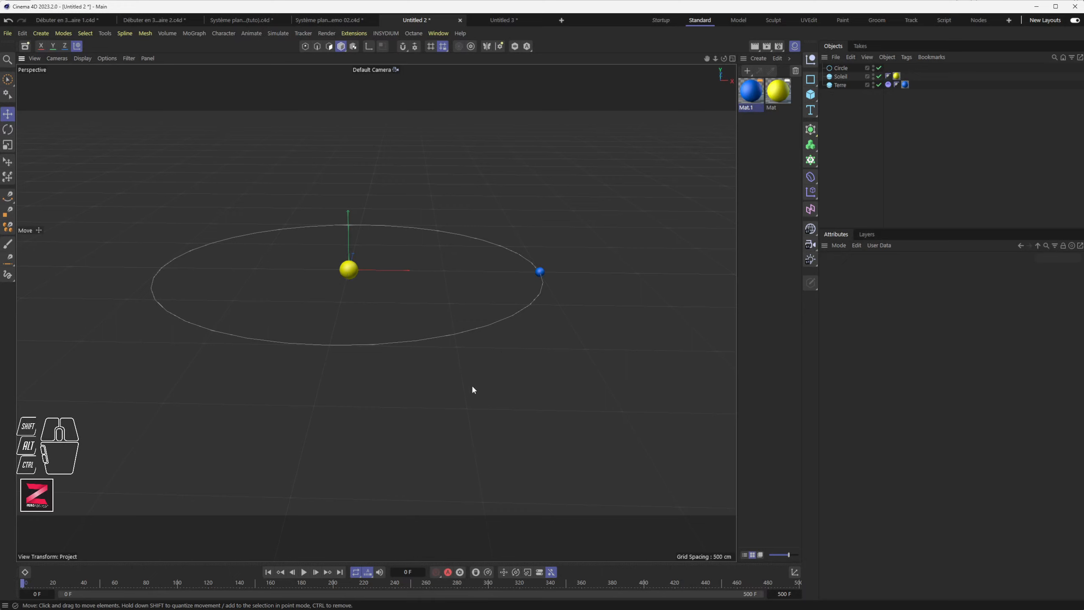
click(541, 273)
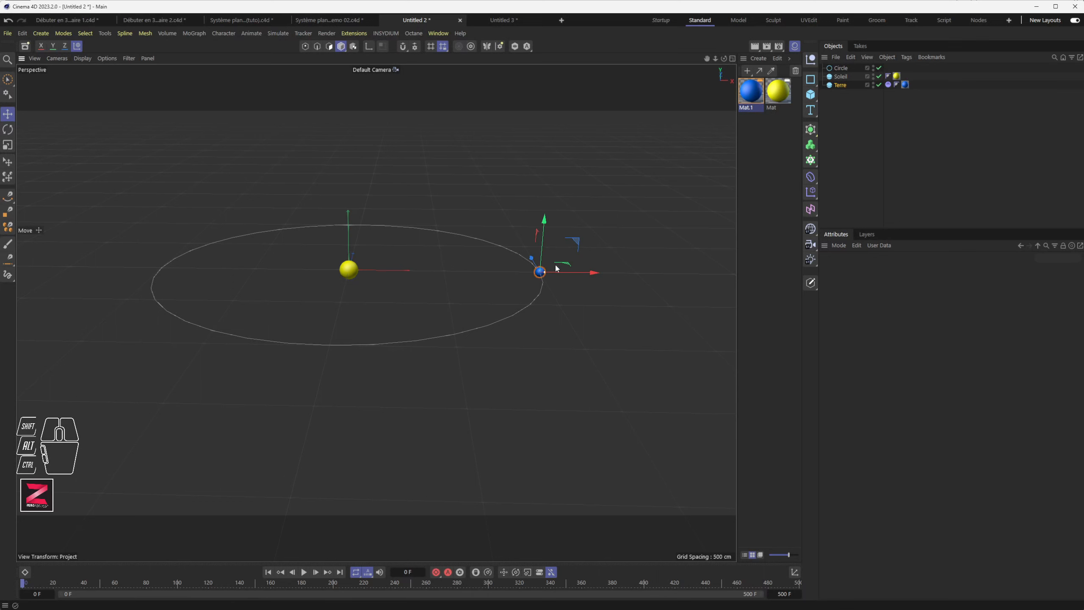
click(887, 84)
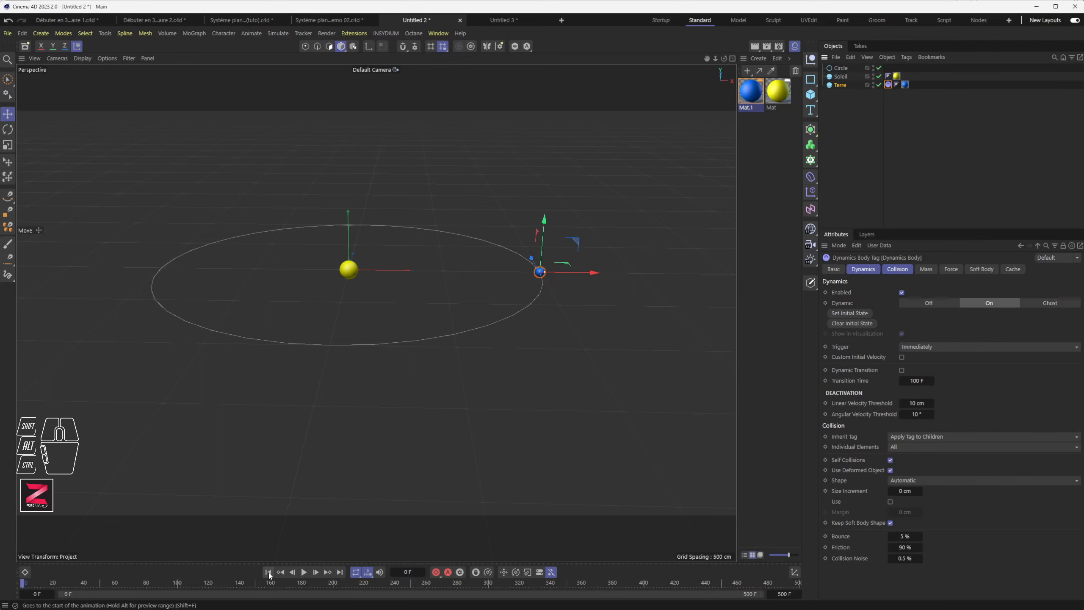
click(303, 571)
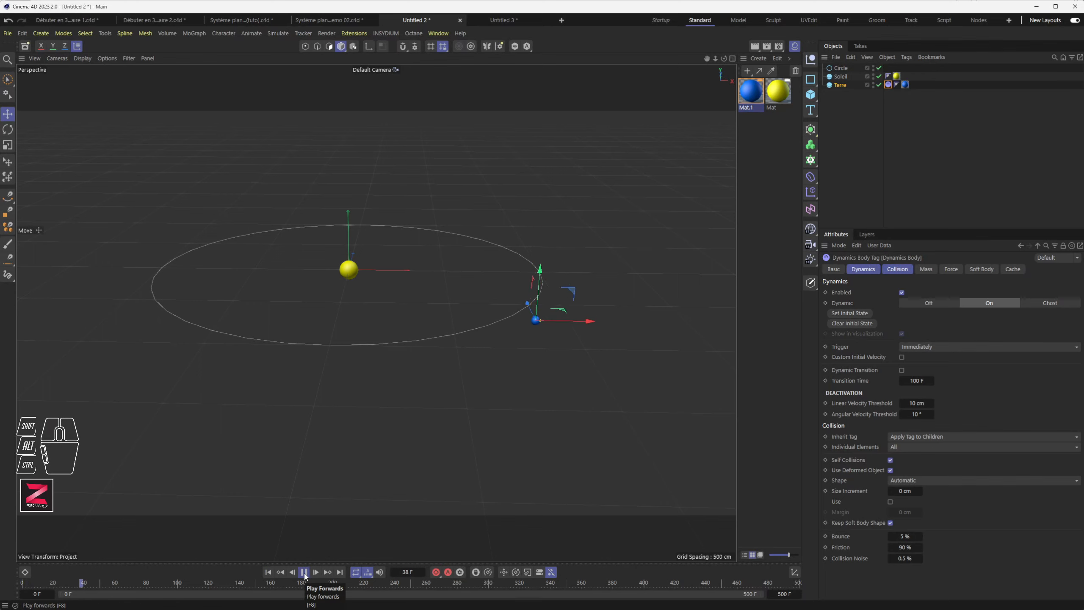
click(304, 572)
alt+drag(357, 480, 416, 378)
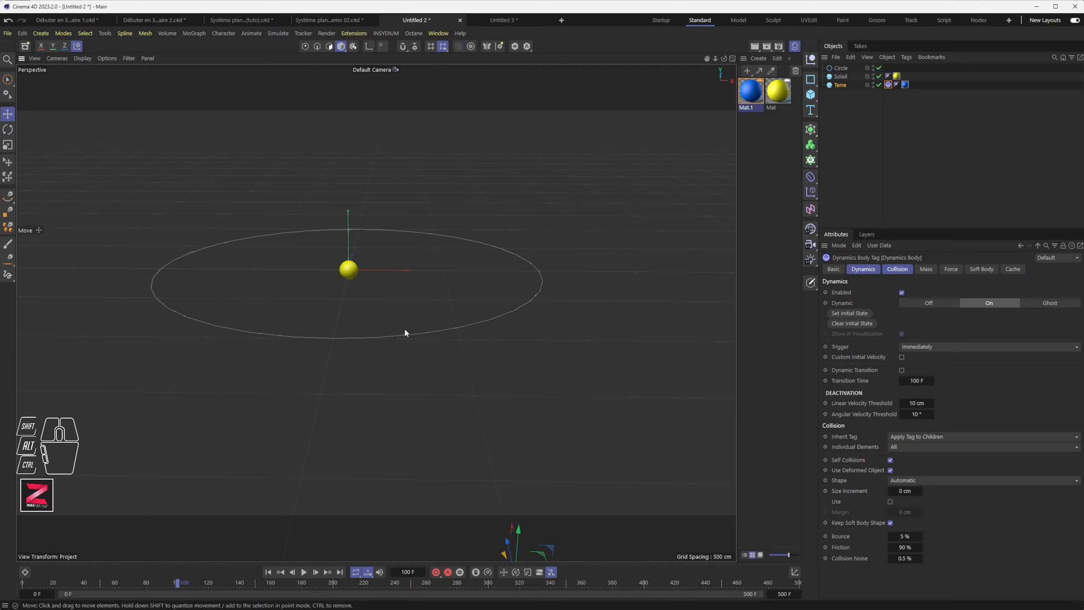
click(268, 572)
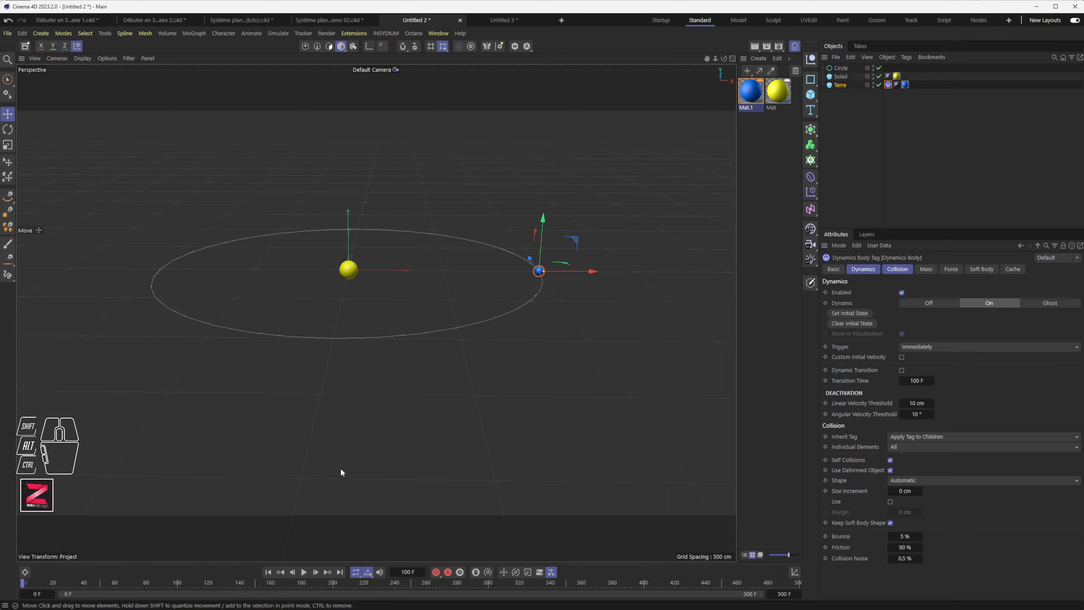
Step: Set the project's Bullet gravity to 0 cm
key(ctrl+d)
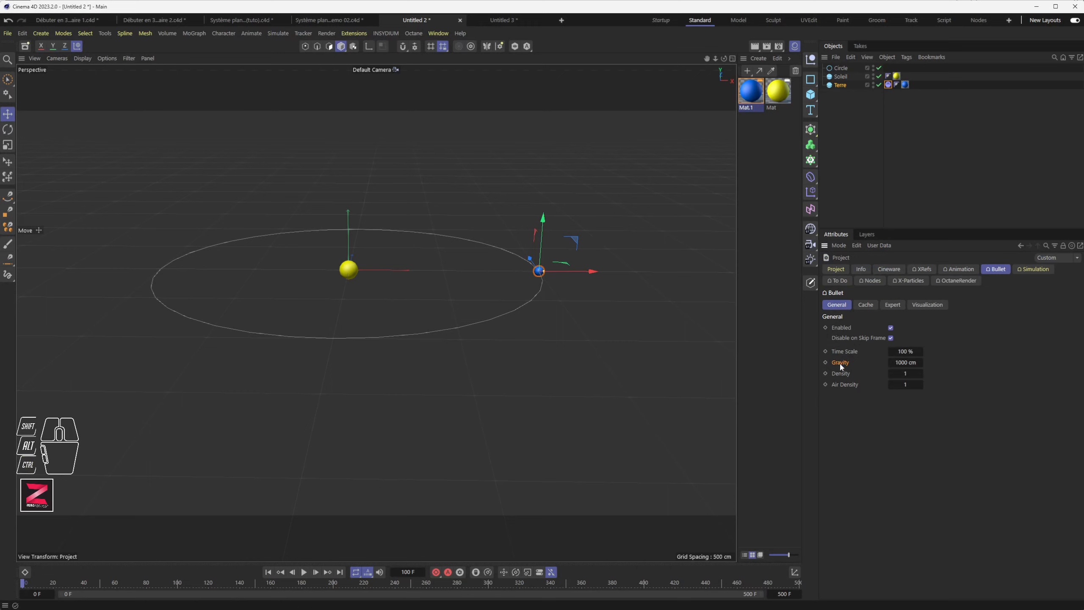
click(905, 362)
text(0)
key(Return)
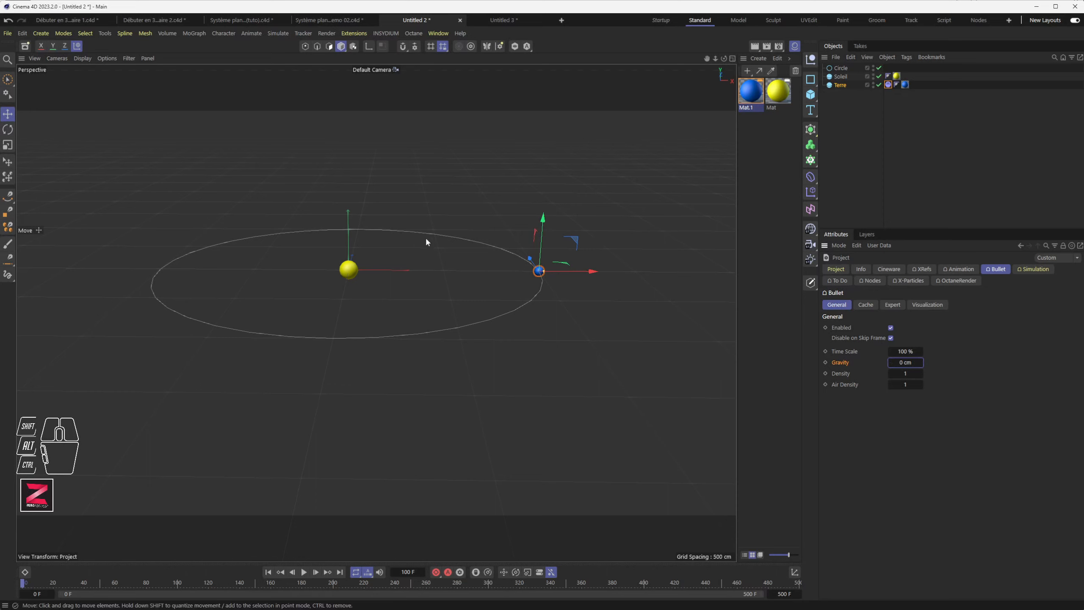
Step: Add a Gravity force object to the scene at the position of Soleil
click(357, 268)
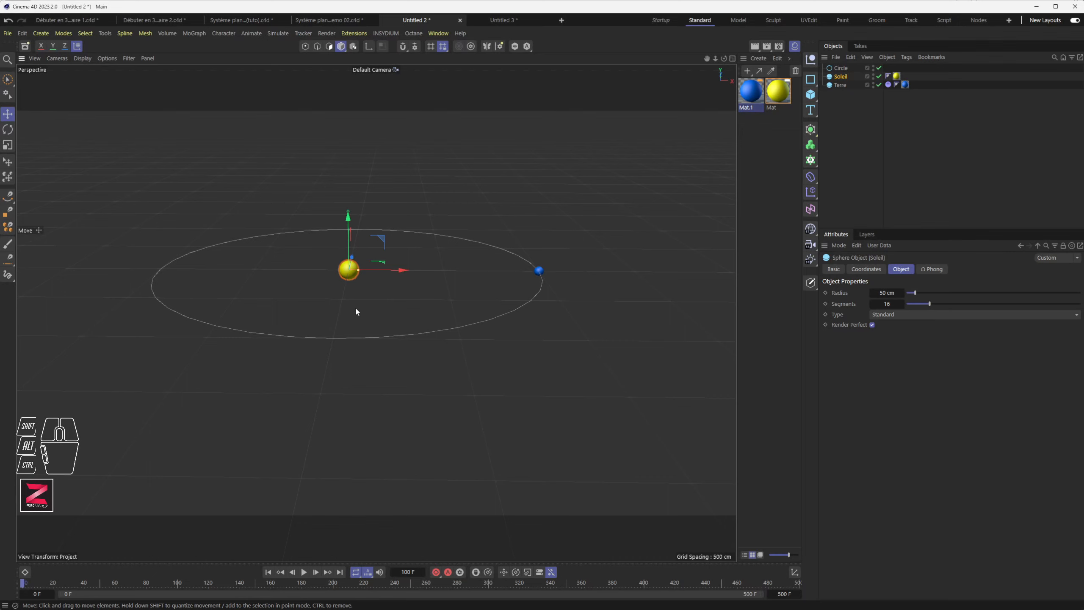
alt+drag(376, 312, 412, 355)
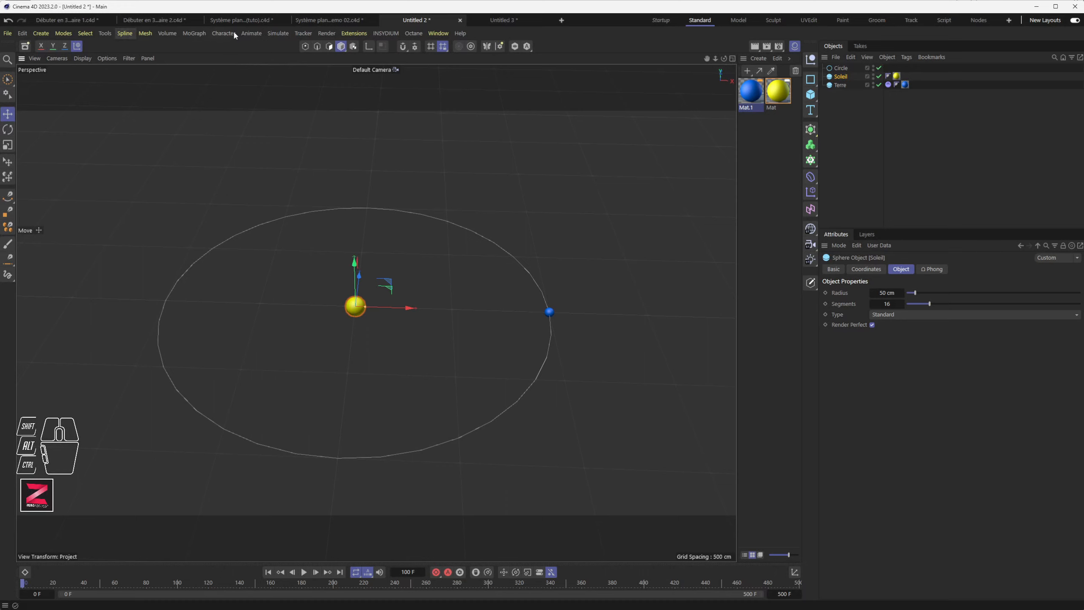
click(277, 33)
mouse_move(283, 56)
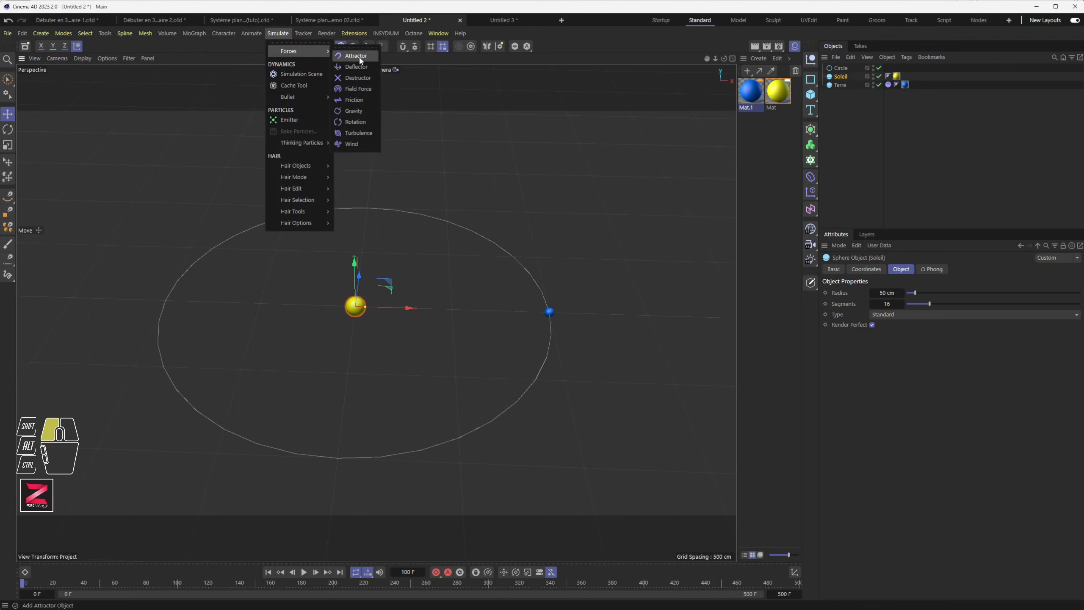
click(352, 111)
click(277, 34)
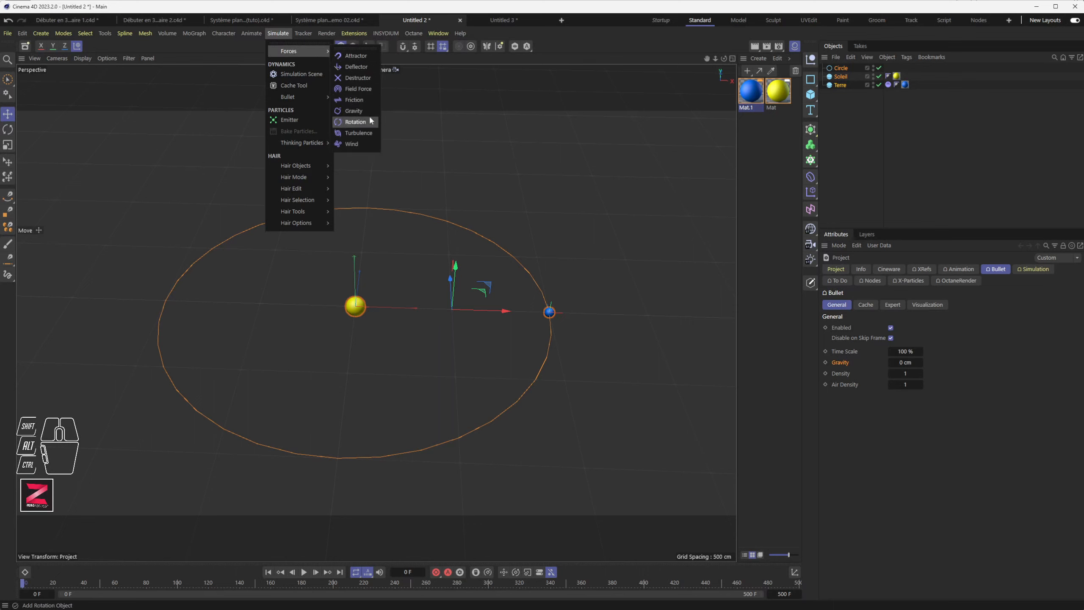
click(352, 111)
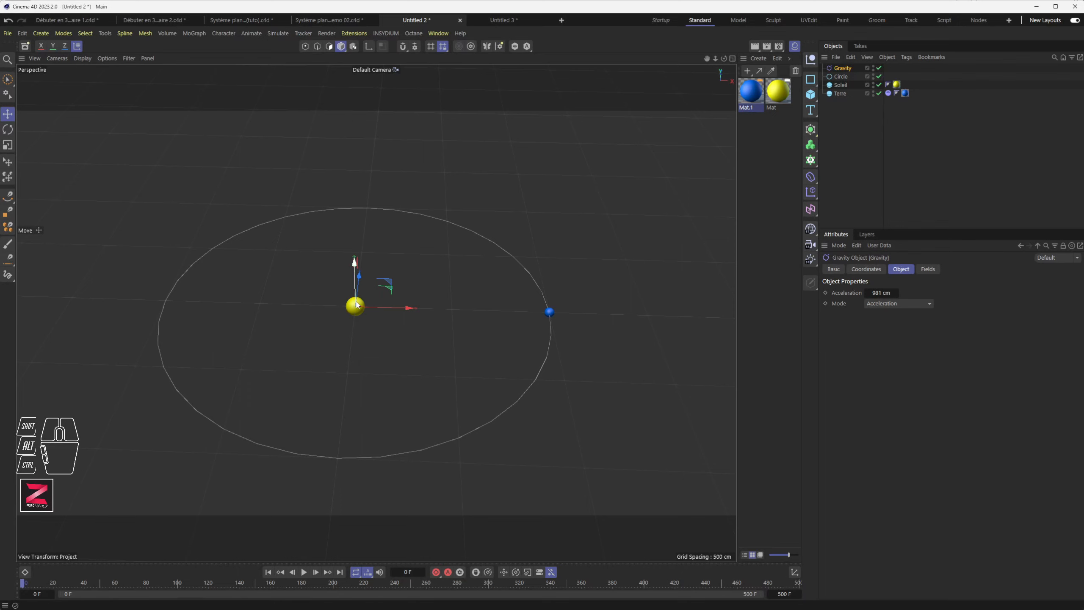
Step: Disable the Soleil sphere and move the Gravity object out from the centre along the X axis
scroll(358, 304, up, 3)
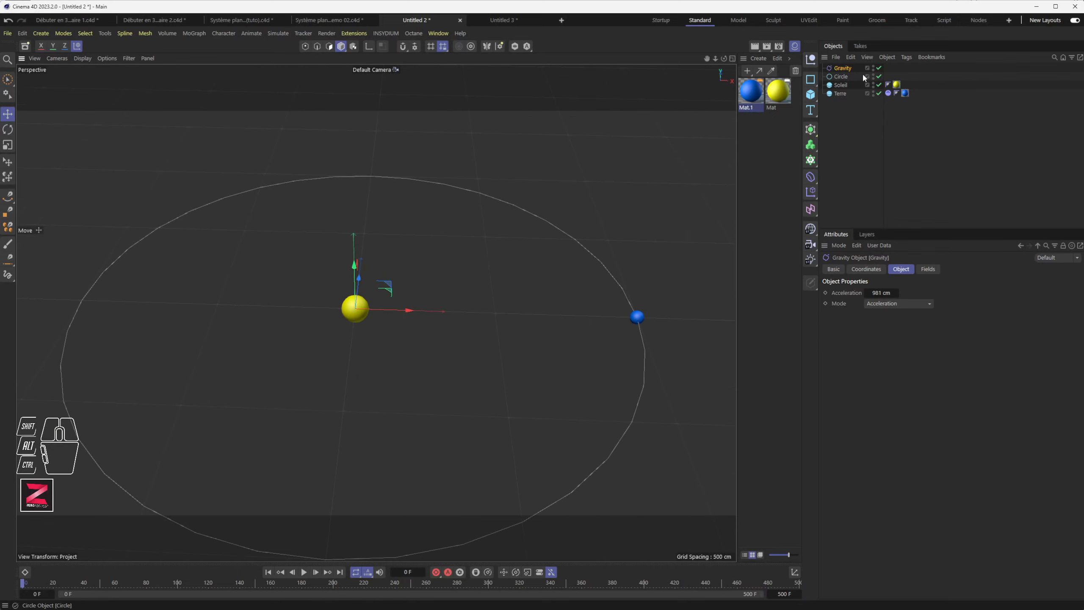
click(878, 85)
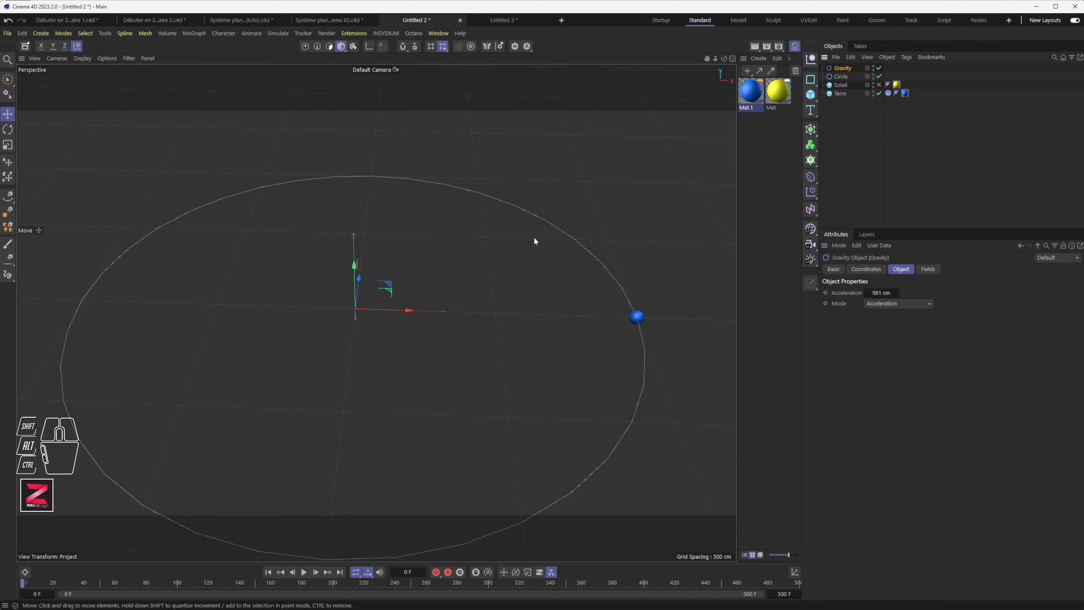
scroll(363, 315, up, 4)
scroll(363, 314, up, 2)
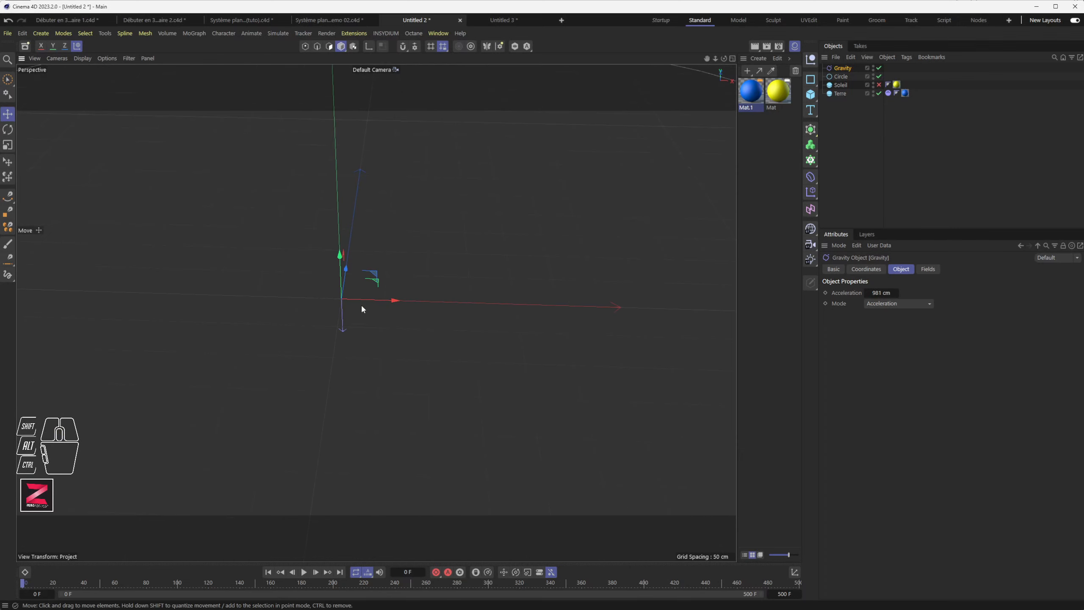
drag(363, 306, 683, 307)
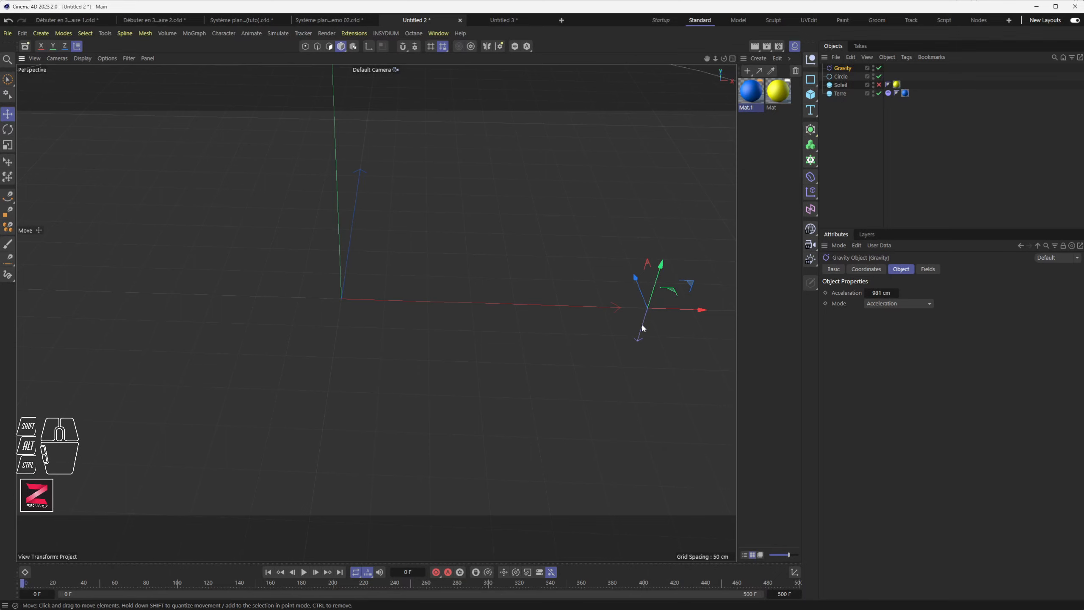
Step: Rotate the Gravity object so that its direction arrow points horizontally along negative X, toward the centre of the circle
alt+drag(578, 360, 386, 348)
click(375, 338)
click(347, 328)
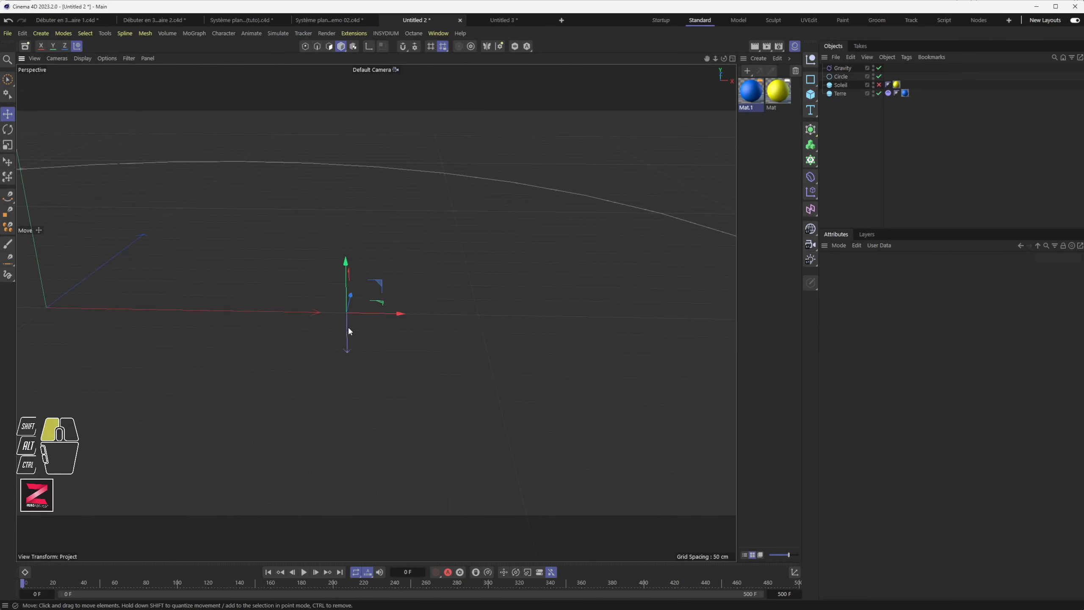
scroll(347, 327, down, 10)
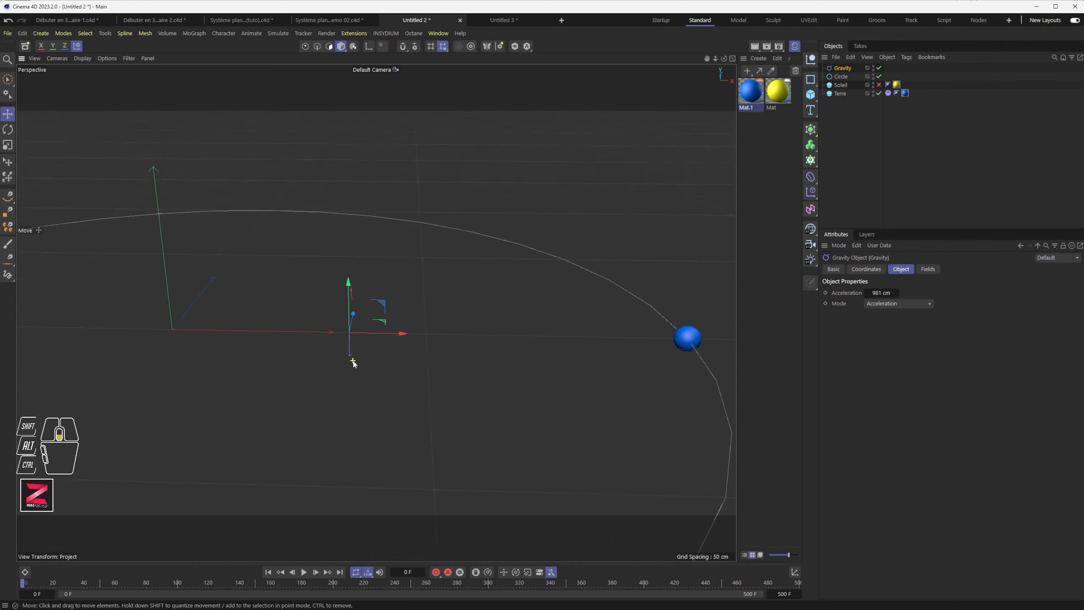
alt+middle_drag(373, 389, 387, 337)
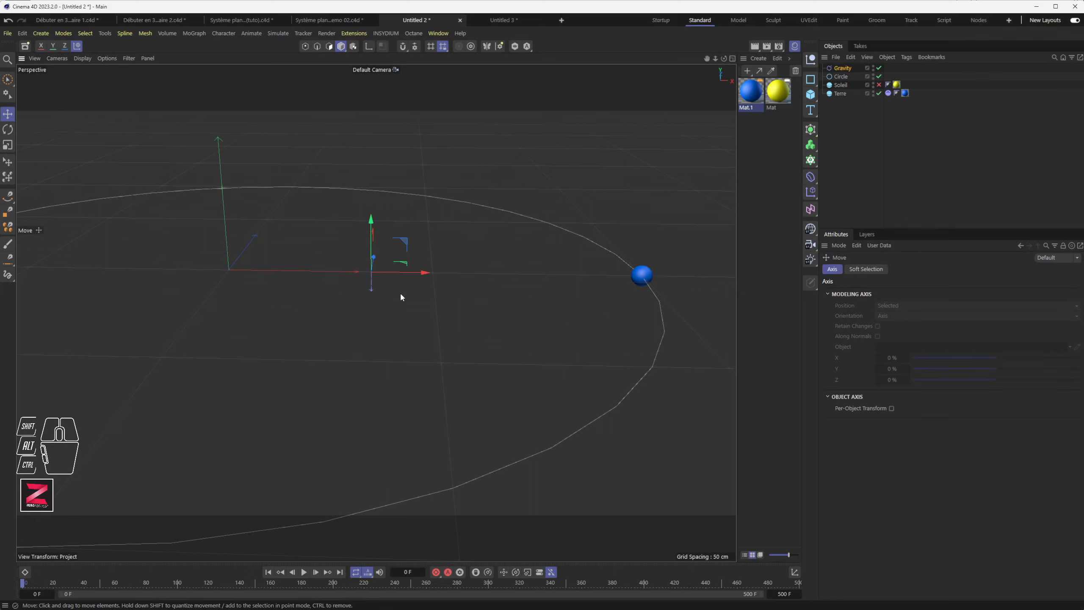
key(r)
drag(388, 247, 411, 291)
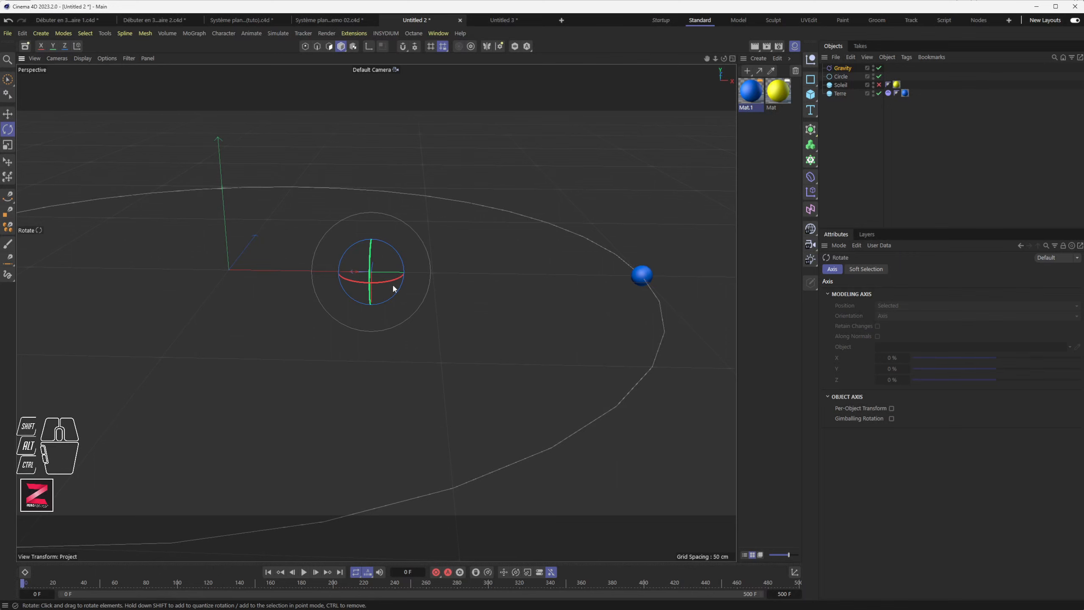
Step: Play the simulation to examine how the Gravity object drives Terre, keeping the whole circle in view, and return to the first frame
alt+scroll(363, 334, down, 2)
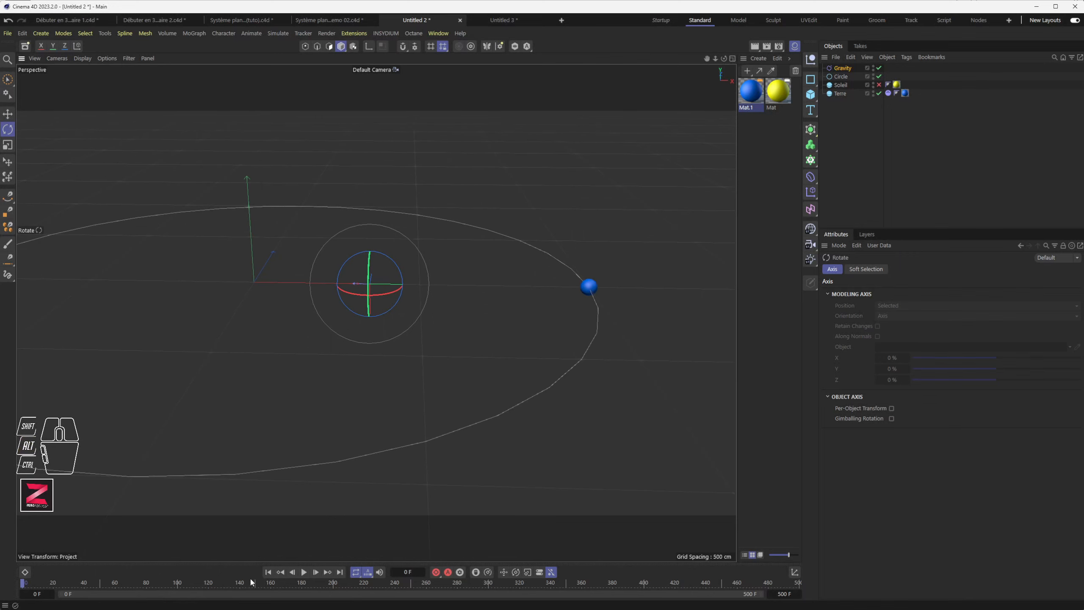
click(304, 572)
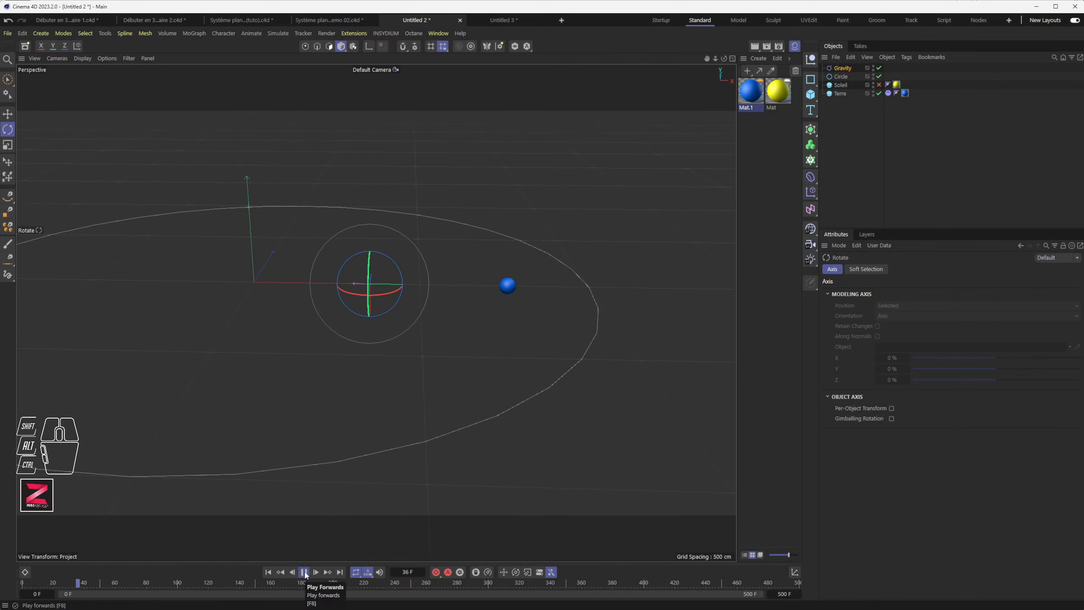
click(305, 572)
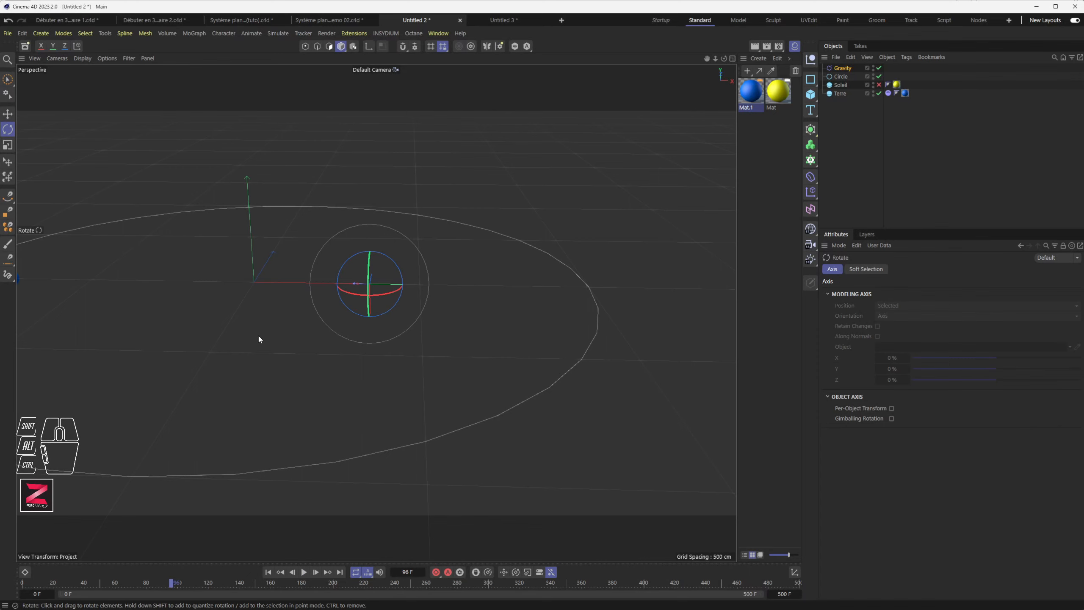
scroll(324, 296, down, 3)
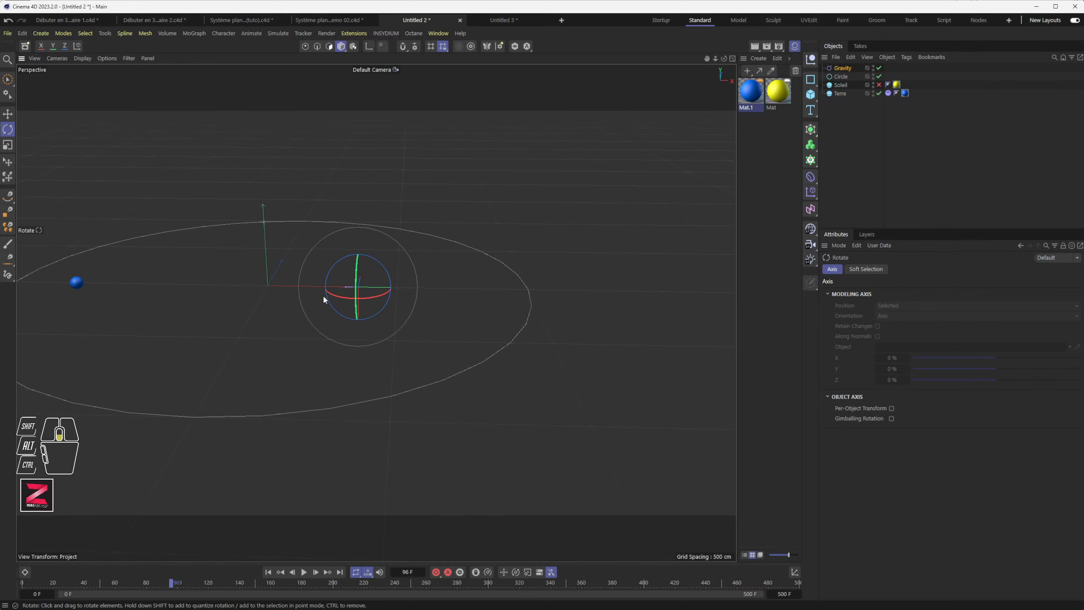
click(304, 571)
alt+drag(327, 407, 393, 393)
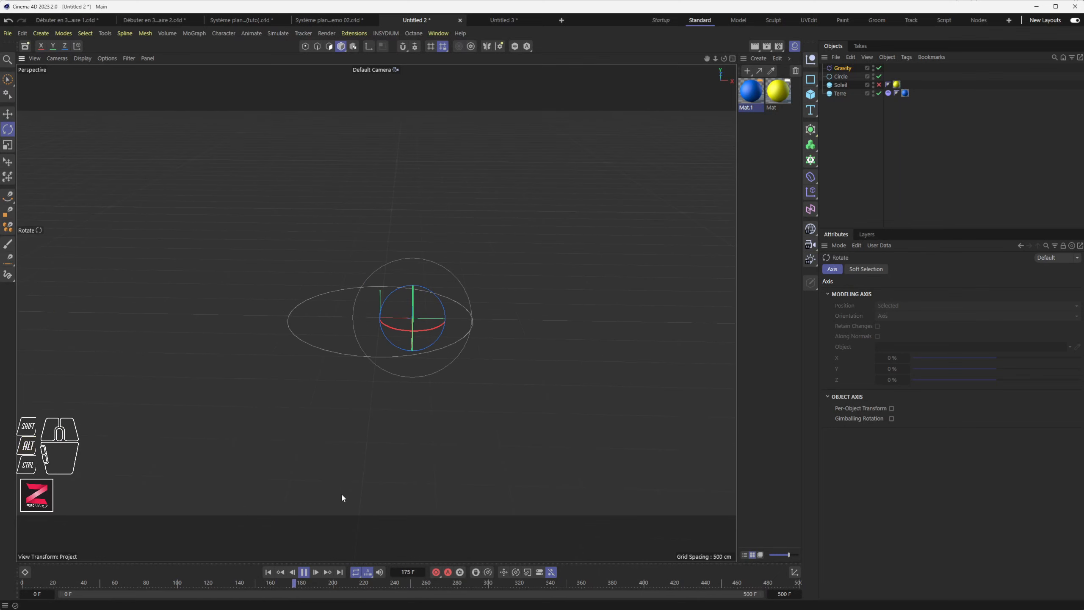
click(304, 572)
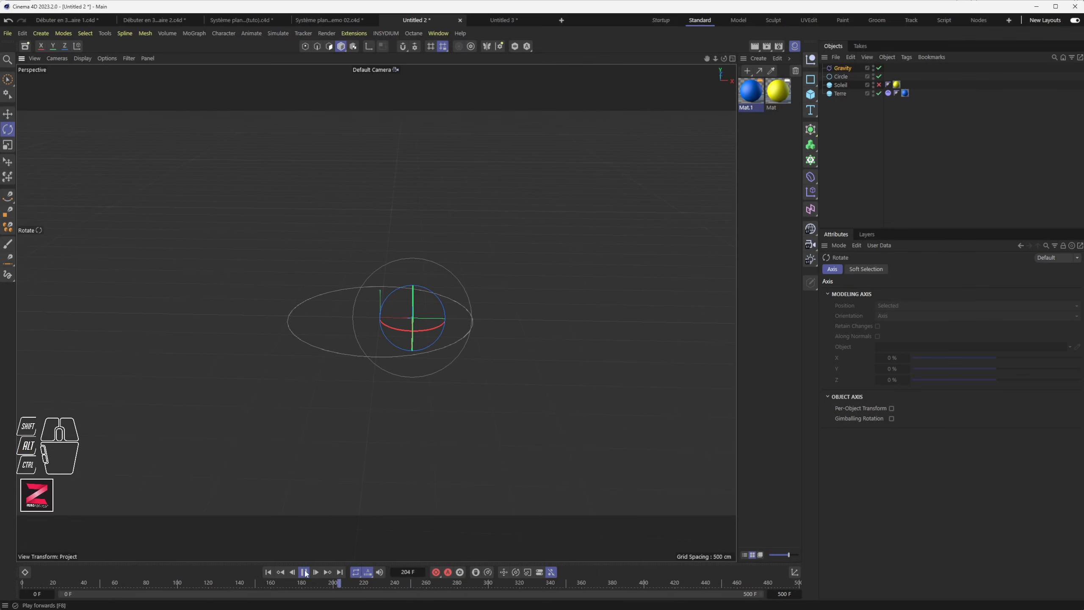
click(268, 572)
Step: Raise the Gravity object about 280 cm, shift it outward along X until it is near Terre, and play the simulation
alt+drag(368, 329, 402, 315)
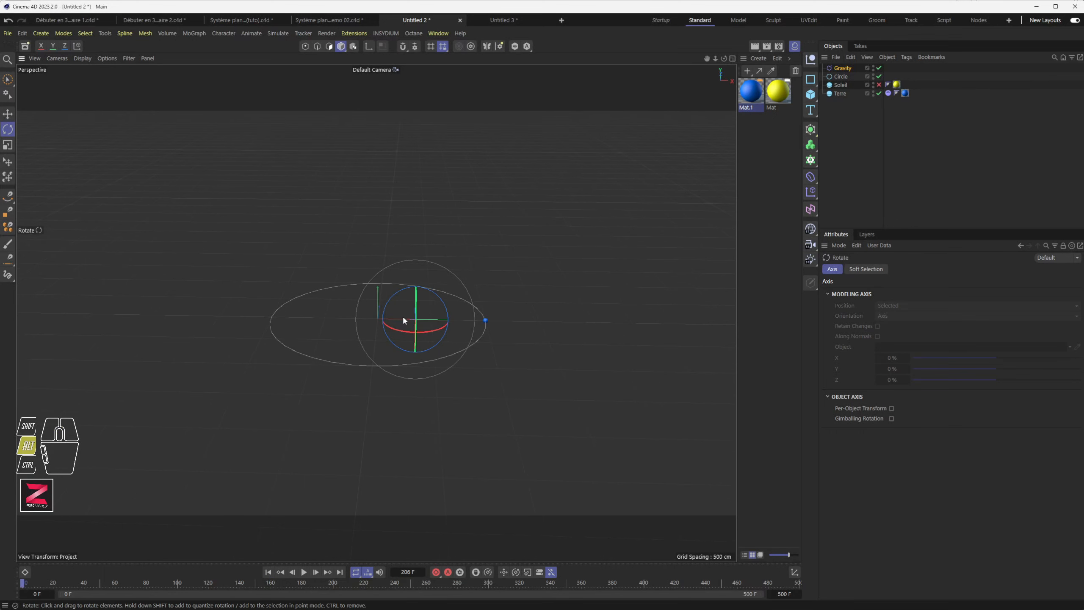
alt+scroll(427, 334, up, 10)
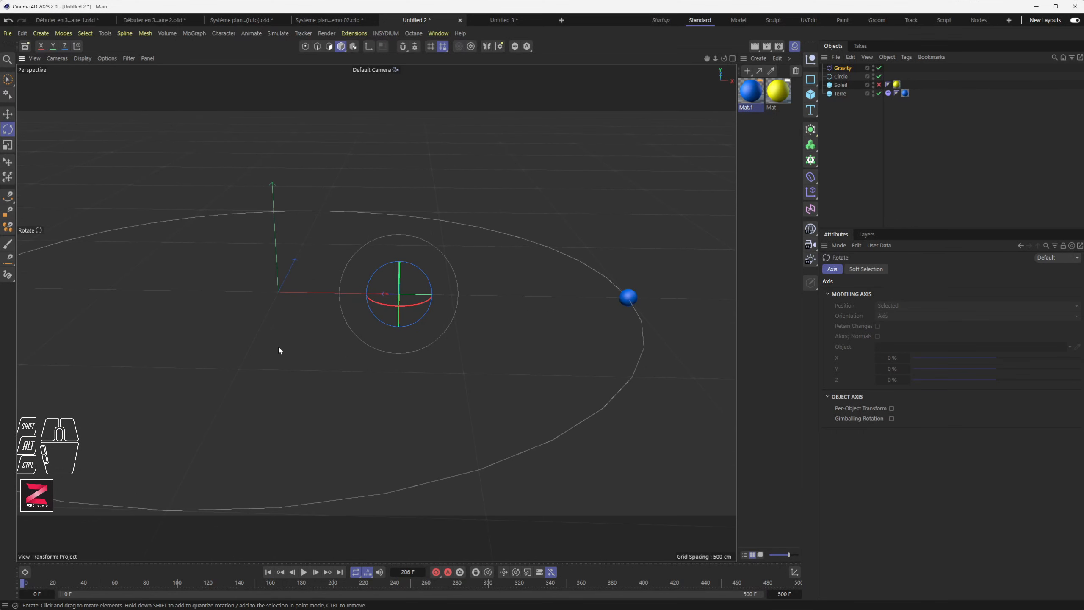
click(501, 154)
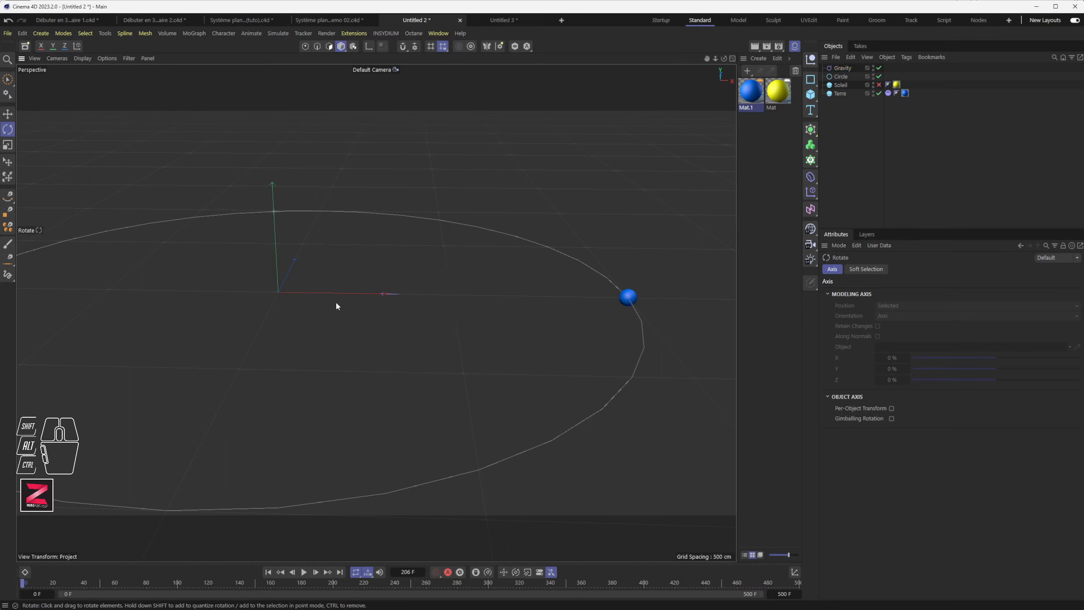
click(397, 295)
key(e)
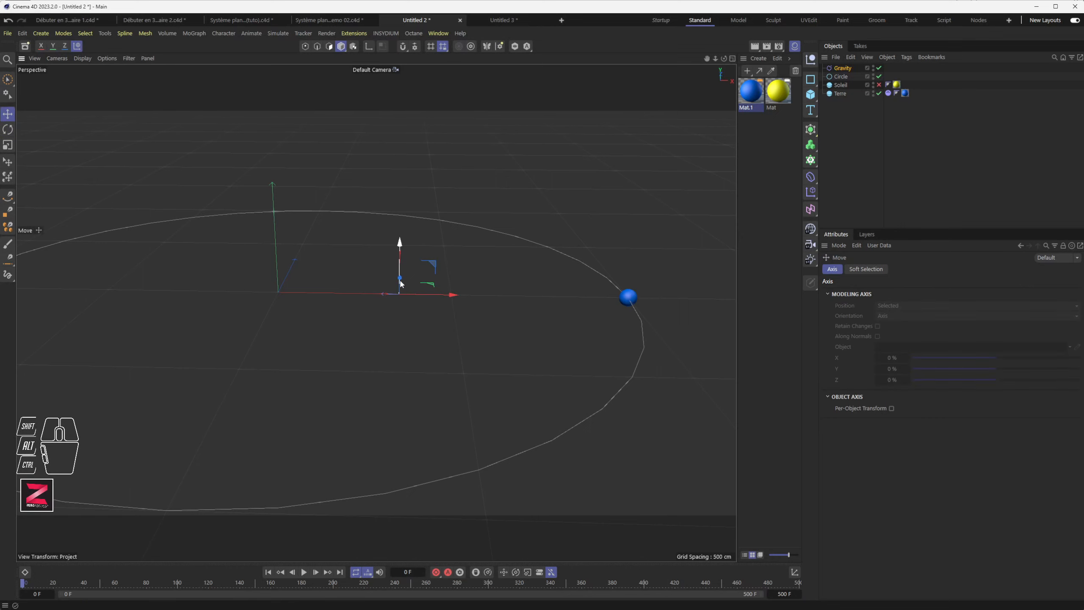
drag(398, 246, 406, 145)
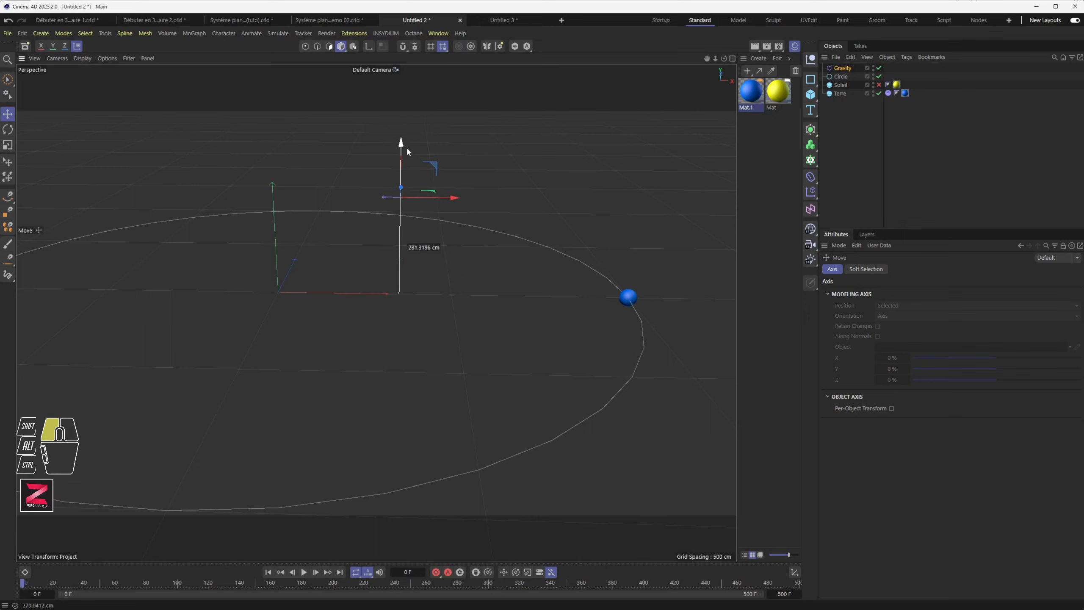
drag(445, 196, 657, 199)
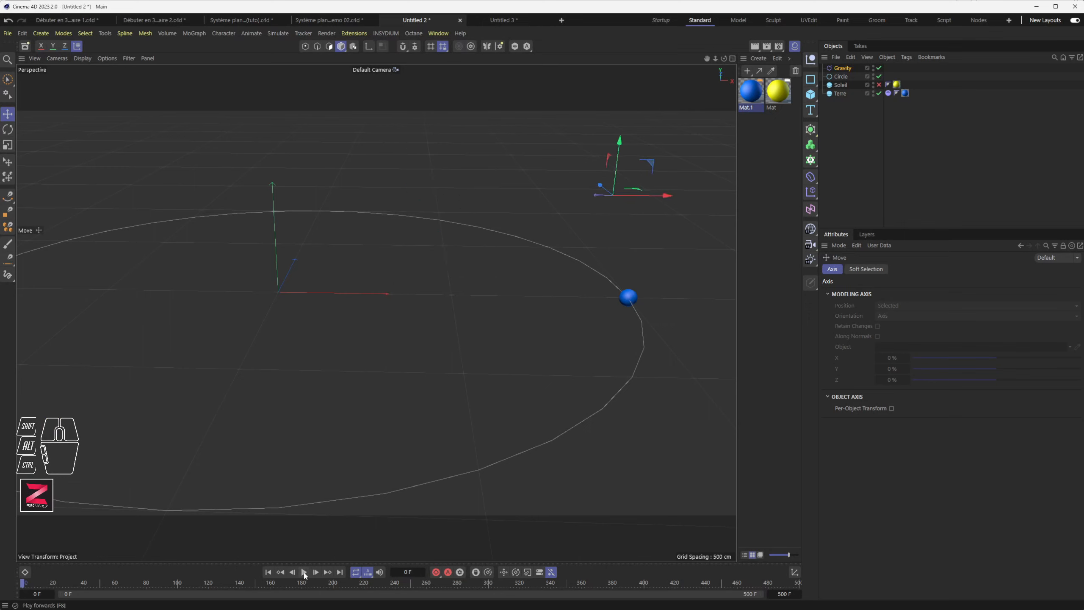
click(304, 572)
click(304, 571)
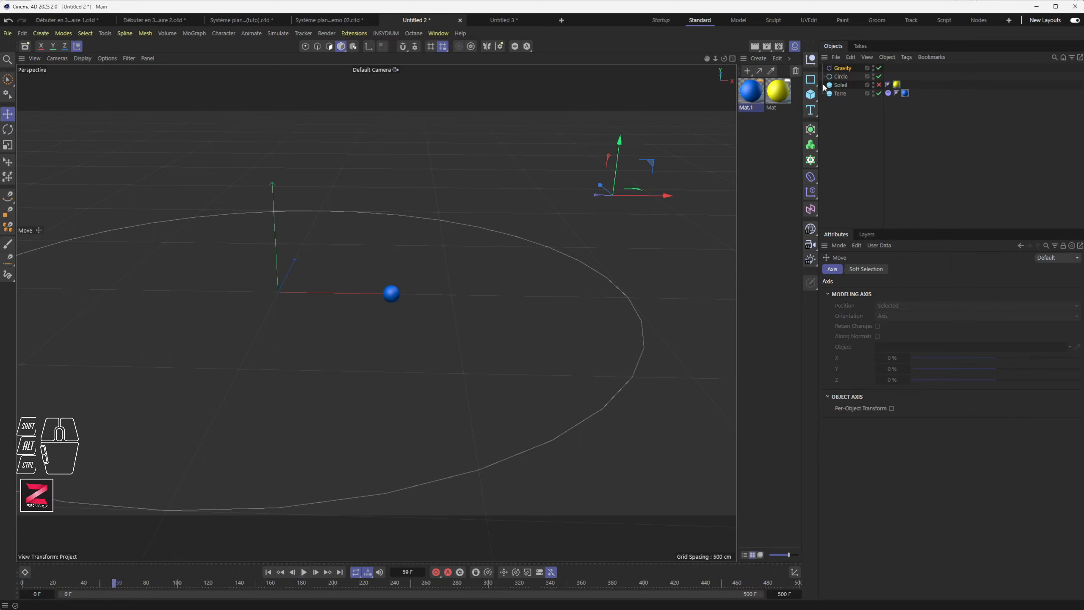
Step: Move the Gravity object back along X toward the centre of the circle, keeping its raised height
key(ctrl+d)
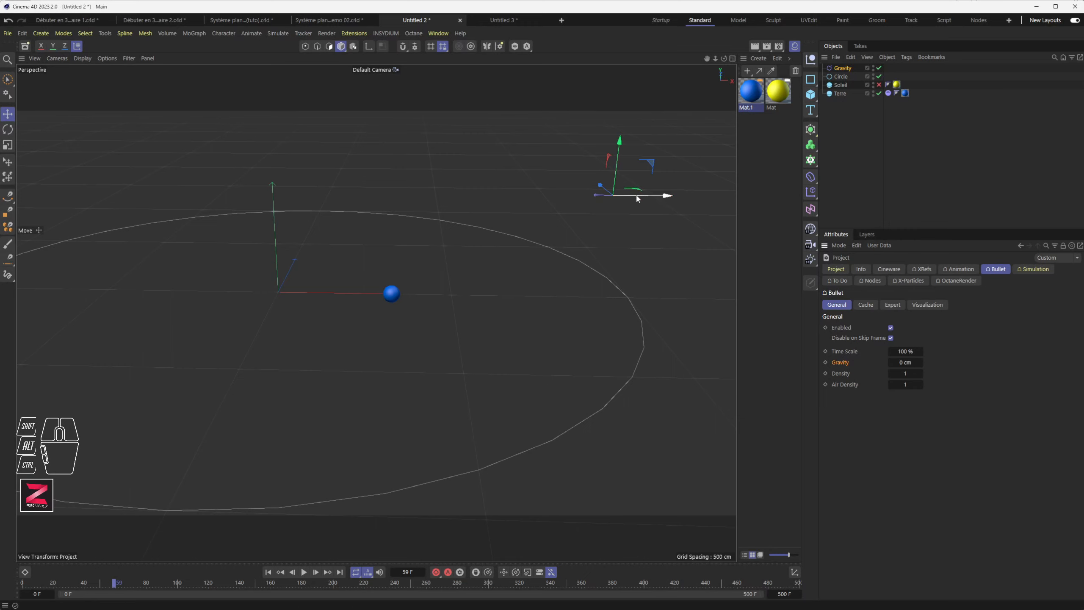
drag(636, 198, 458, 194)
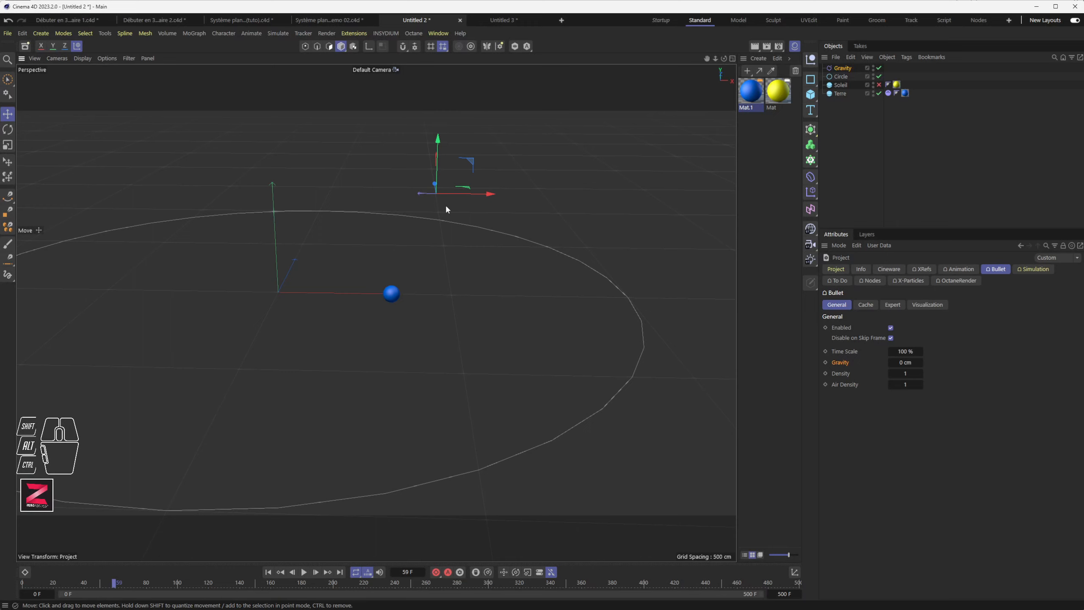
key(e)
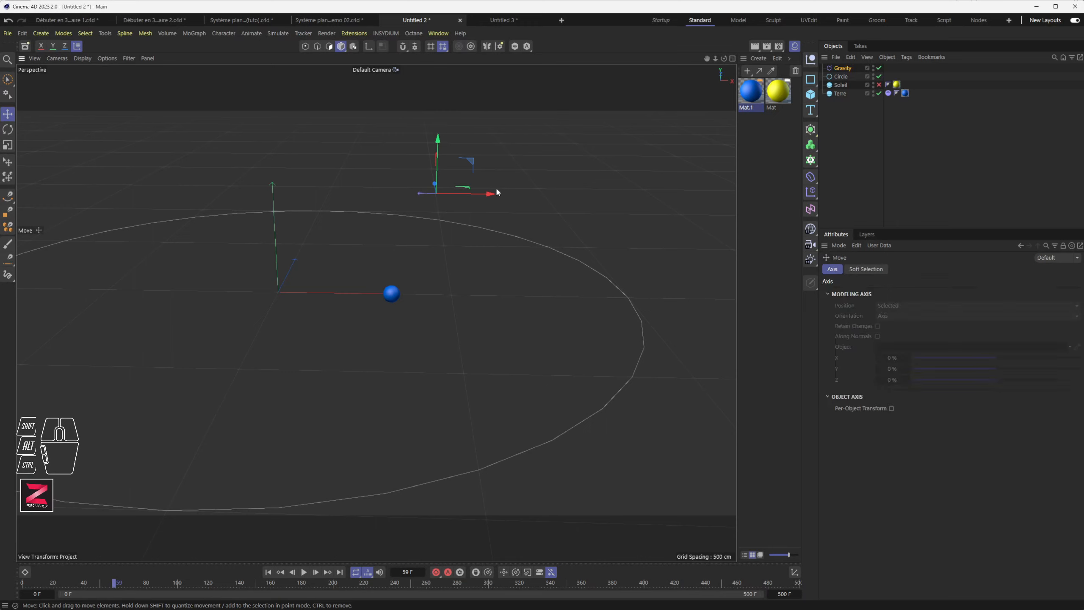
Step: Set the project's Bullet gravity to 1000 cm
key(ctrl+d)
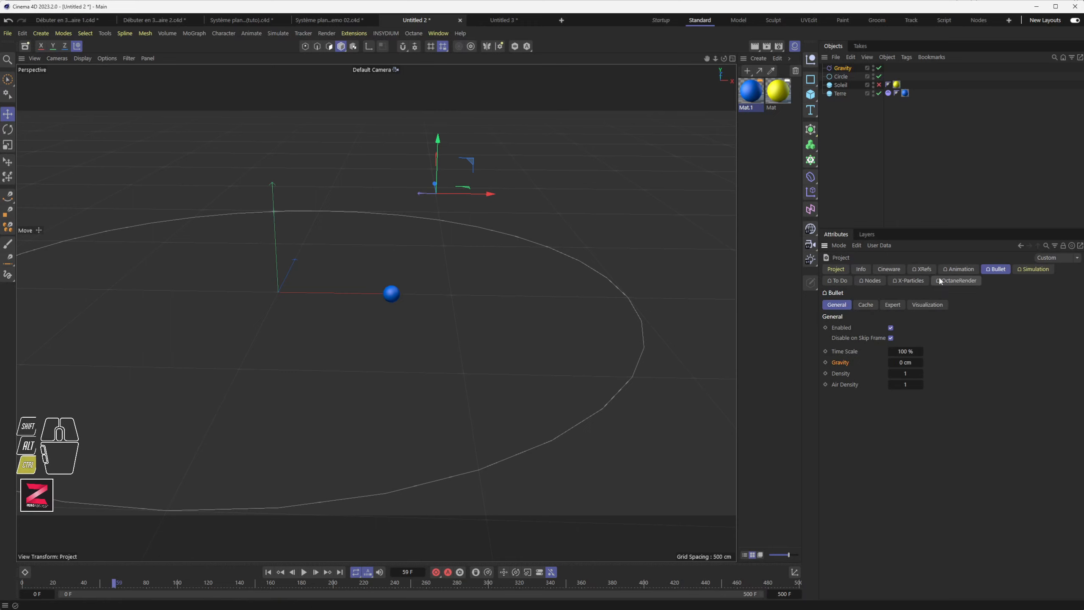
click(896, 362)
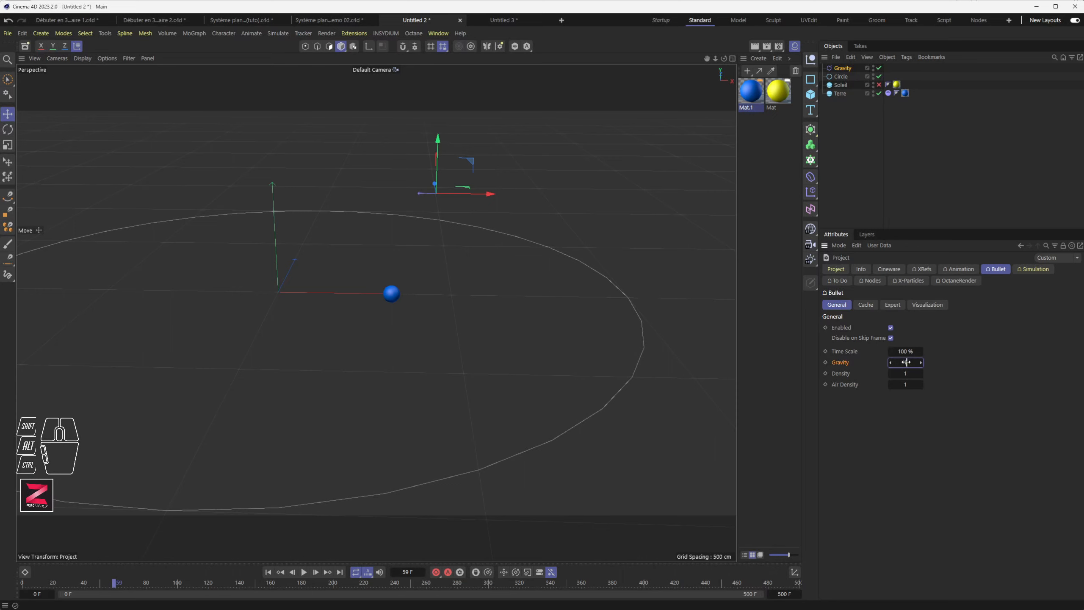
text(1000)
key(Return)
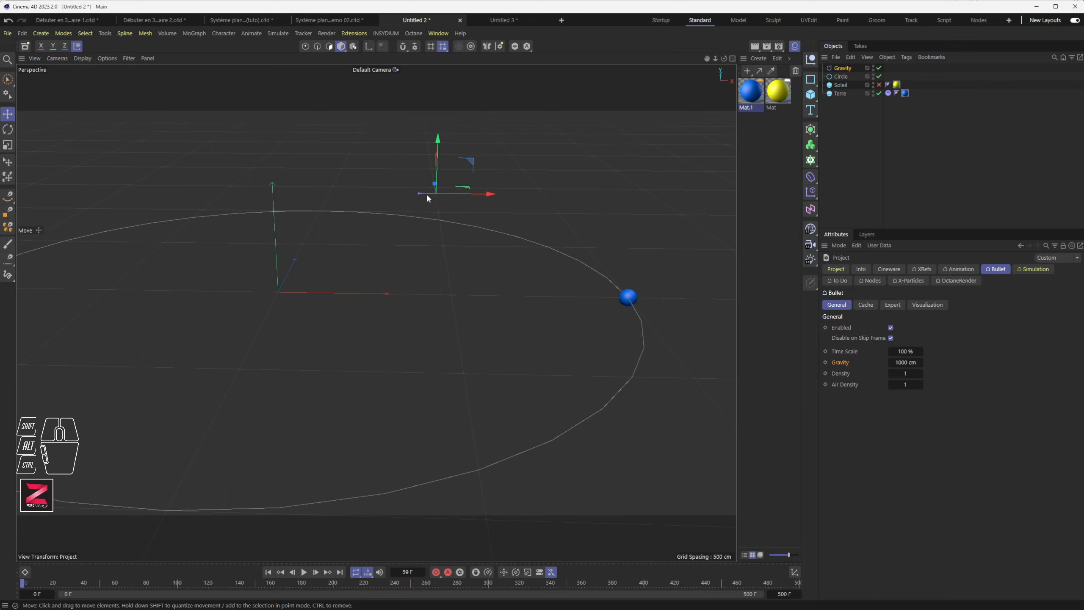
scroll(403, 413, down, 5)
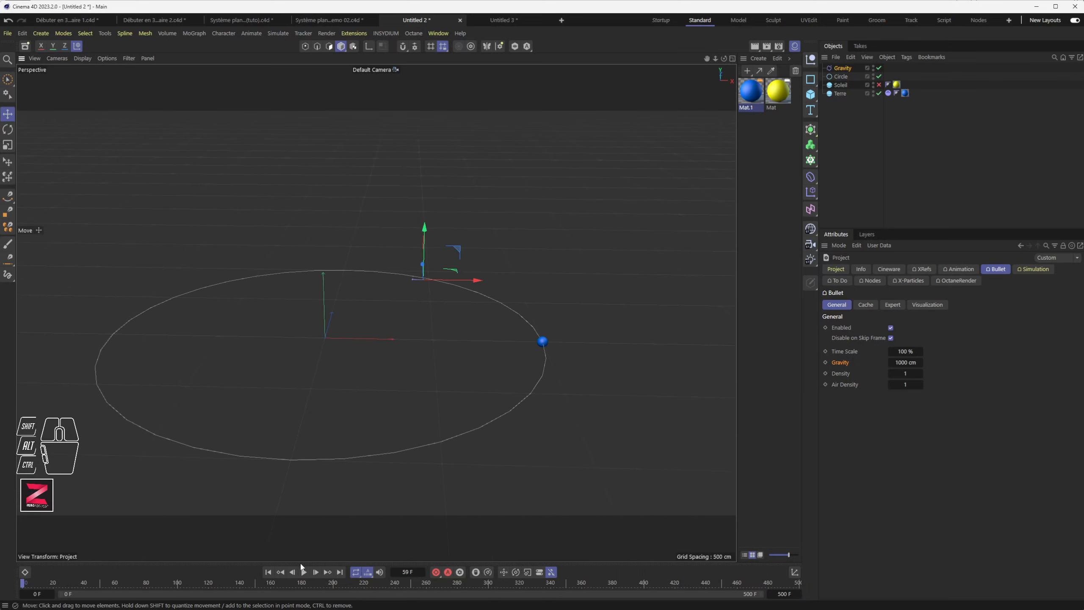
Step: Play the simulation to examine how Terre falls under the current gravity, keeping the circle and the Gravity object in view
click(304, 572)
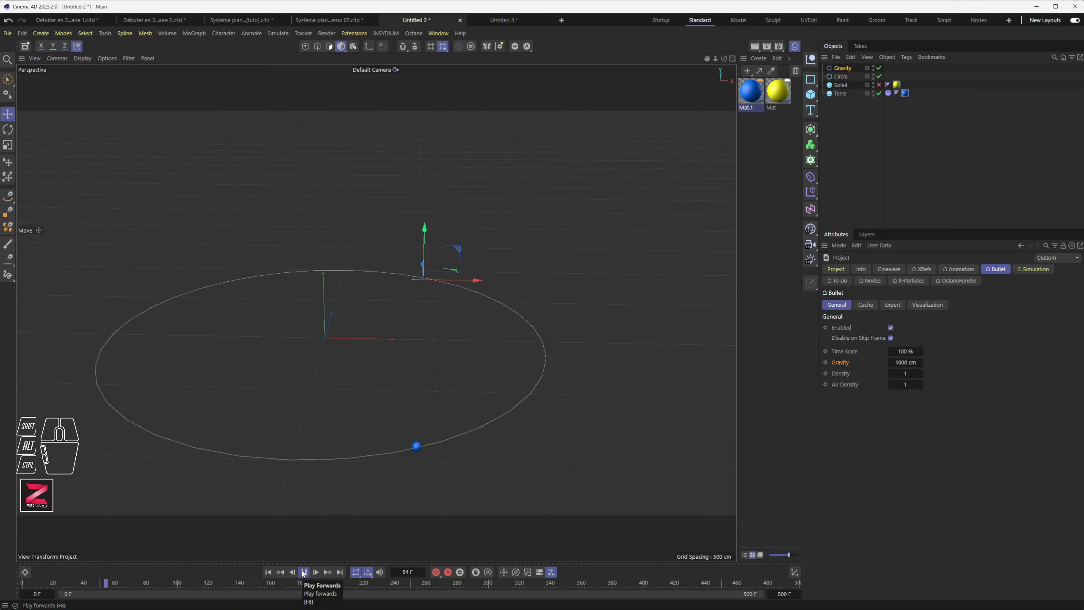
alt+drag(384, 435, 461, 324)
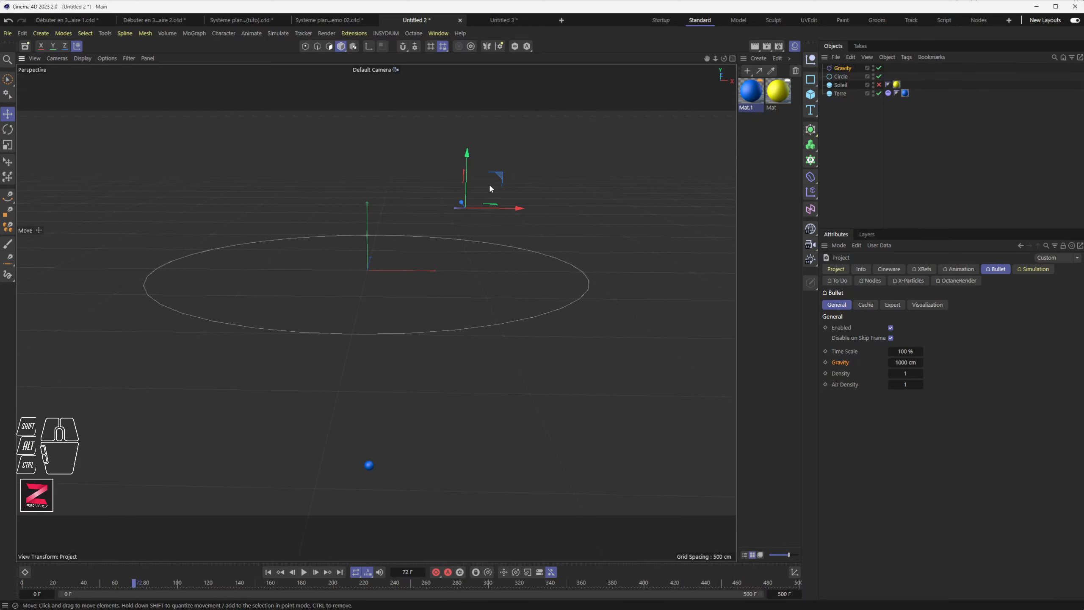
Step: Set the Gravity object's bank rotation (R.B) to 180° so that it pushes upward
click(482, 208)
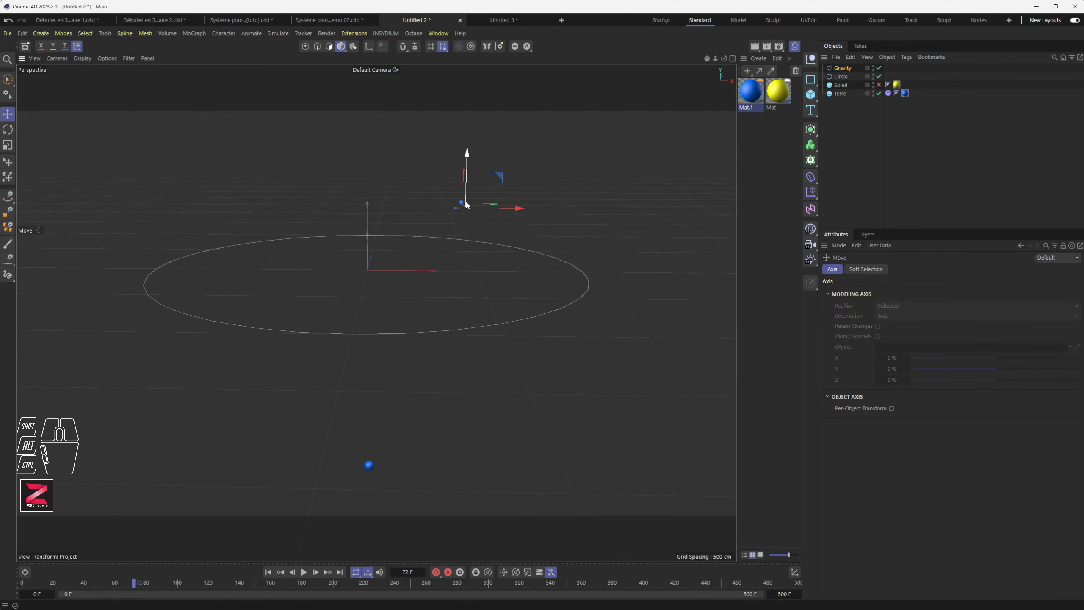
key(r)
key(e)
key(r)
click(843, 69)
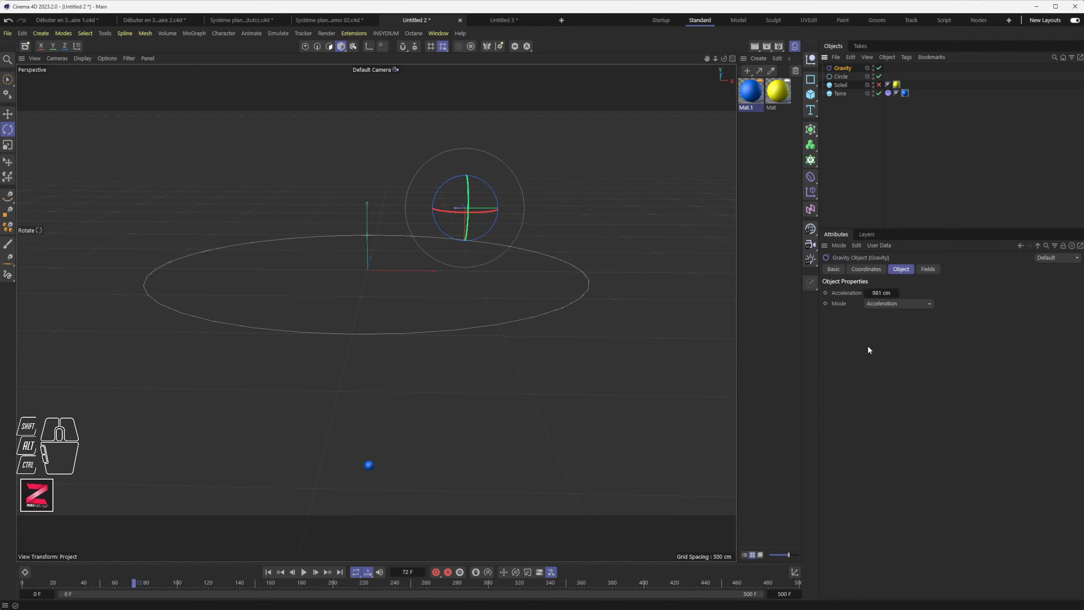
click(866, 269)
mouse_move(940, 328)
mouse_down()
mouse_move(971, 327)
mouse_move(938, 331)
mouse_up()
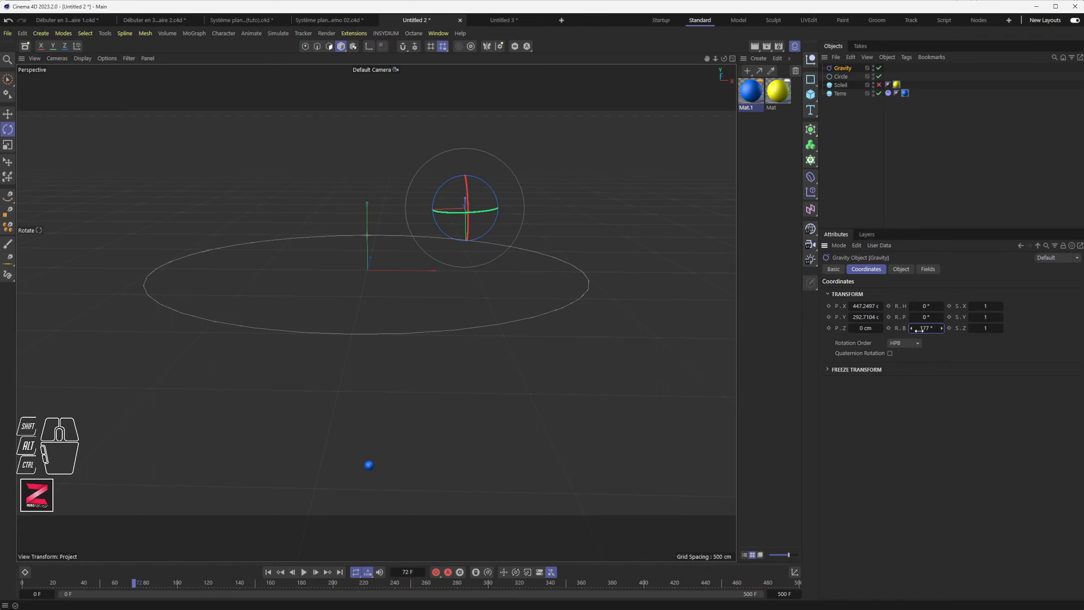
click(923, 327)
text(180)
key(Return)
Step: Play the simulation from the first frame and examine Terre's vertical movement relative to the circle from up close and side-on
click(268, 571)
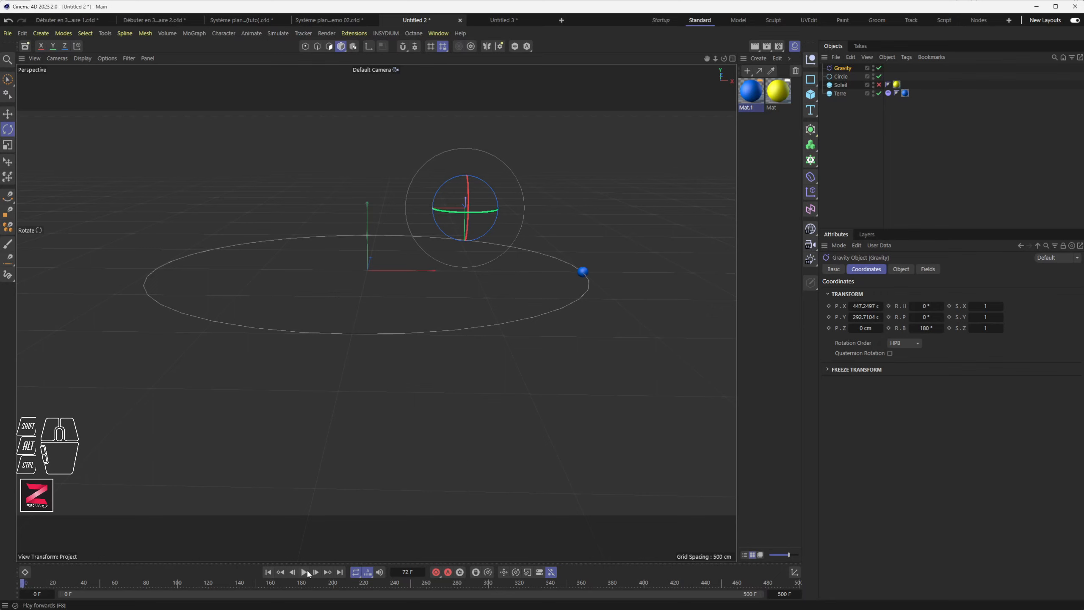
click(306, 571)
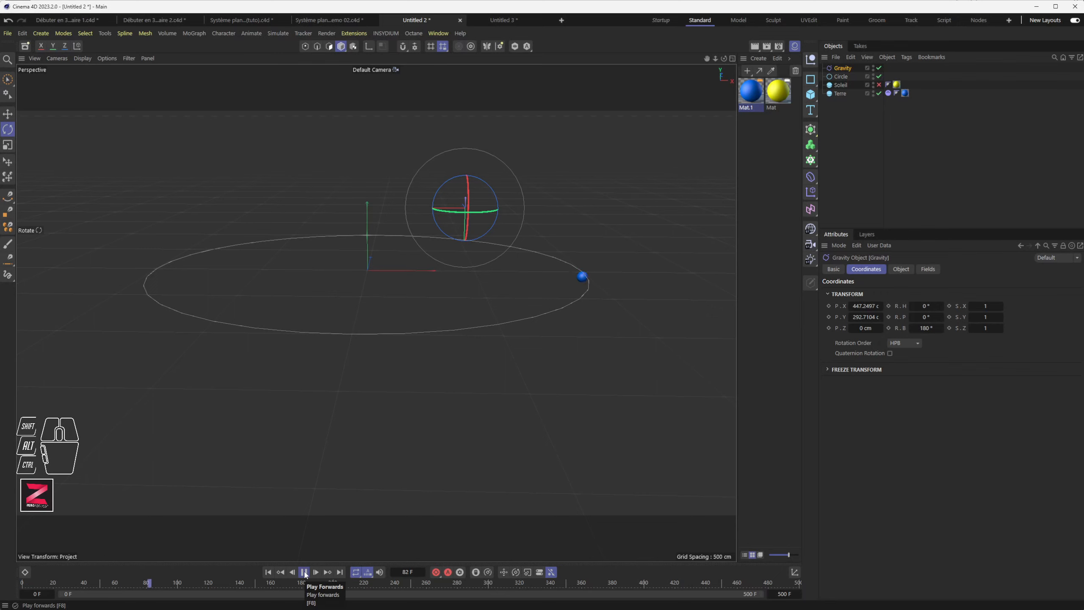
alt+middle_drag(461, 360, 406, 408)
alt+right_drag(506, 365, 567, 375)
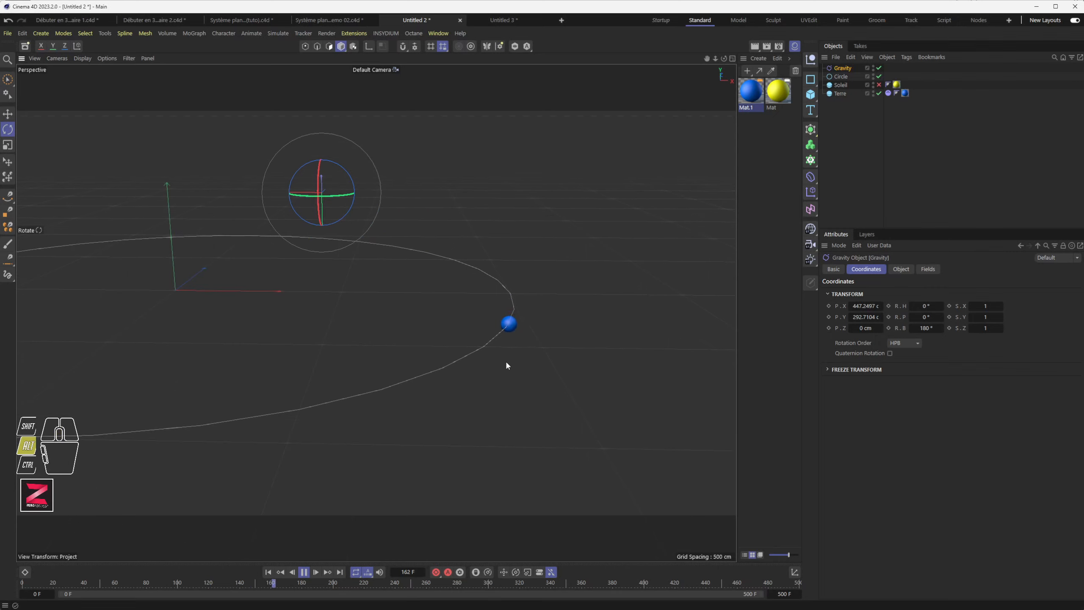
alt+drag(506, 364, 484, 364)
click(304, 573)
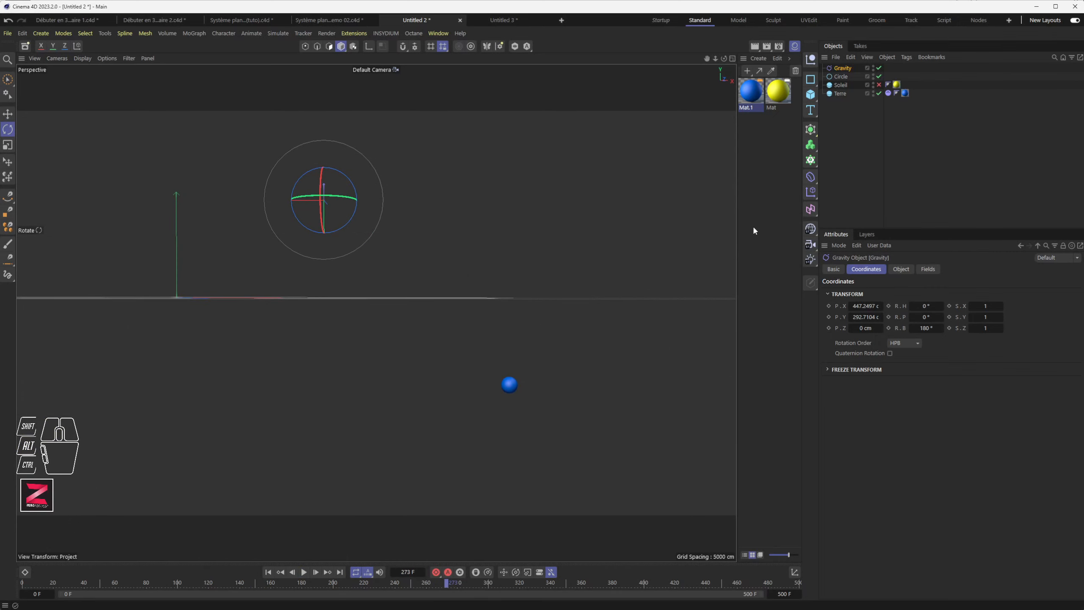
Step: Compare the project's Bullet gravity with the Gravity object's acceleration
key(ctrl+d)
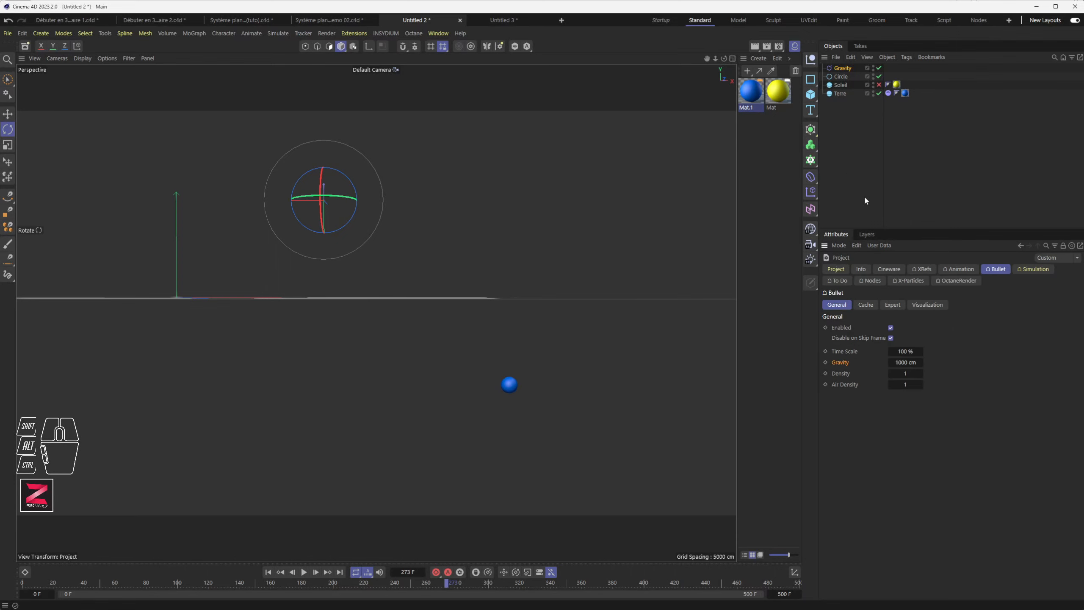
click(906, 362)
click(847, 69)
click(901, 269)
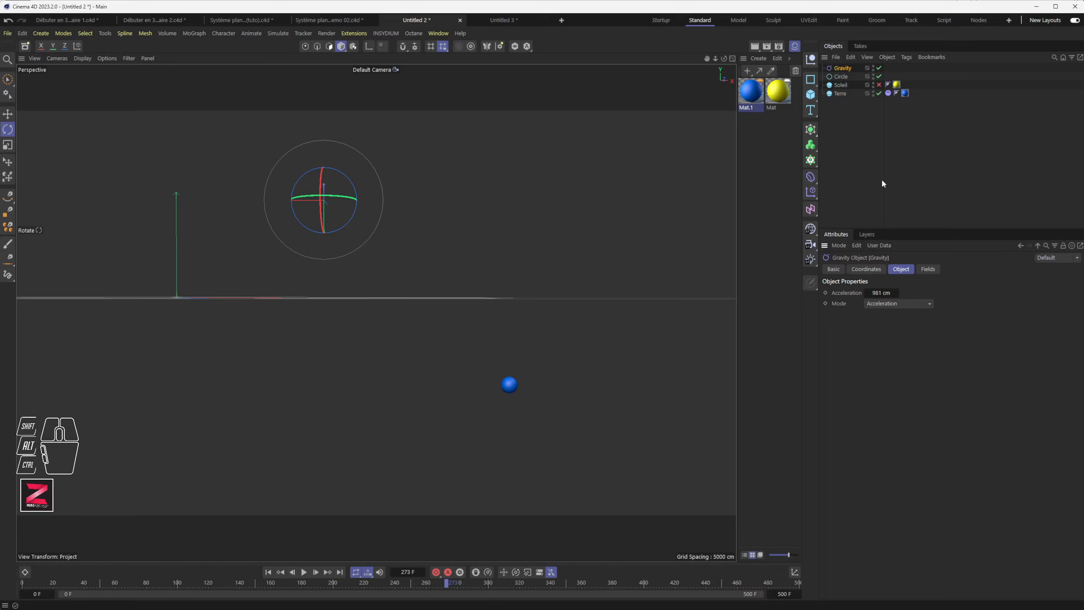
Step: Set the project's Bullet gravity to 981 cm to match the Gravity object's acceleration
key(ctrl+d)
click(995, 269)
double_click(905, 362)
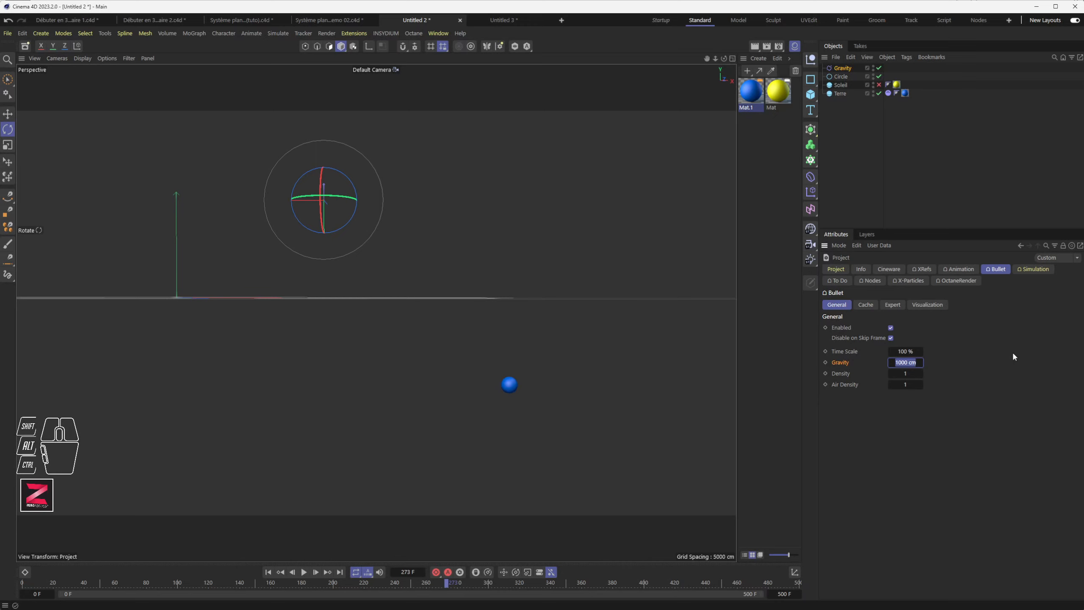
text(981)
key(Return)
Step: Play the simulation from the first frame to examine Terre under the two opposing gravity forces, with the Gravity object selected
click(268, 571)
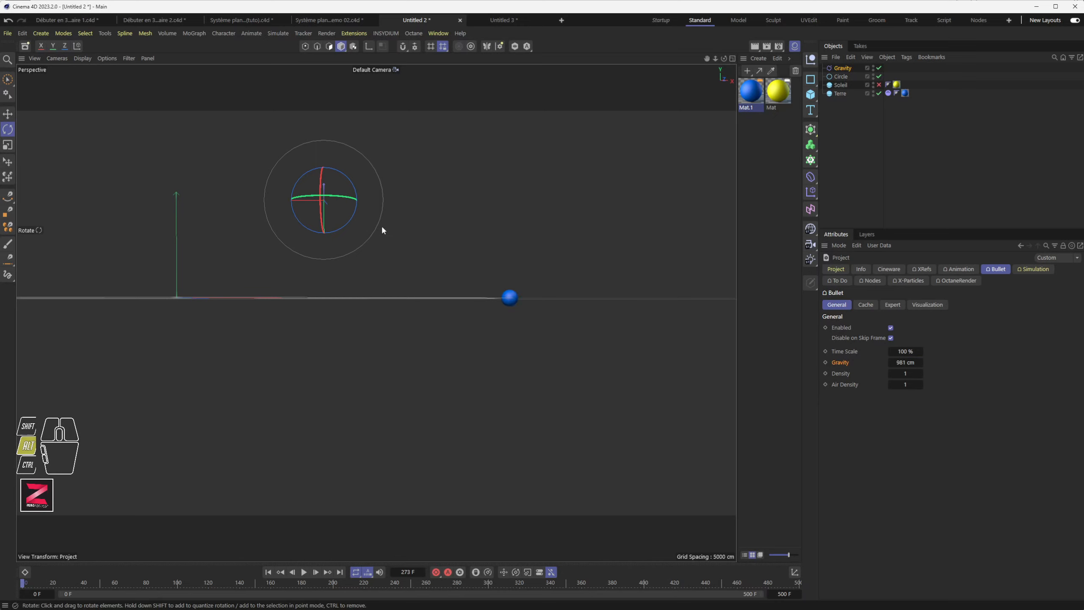
alt+drag(382, 231, 395, 253)
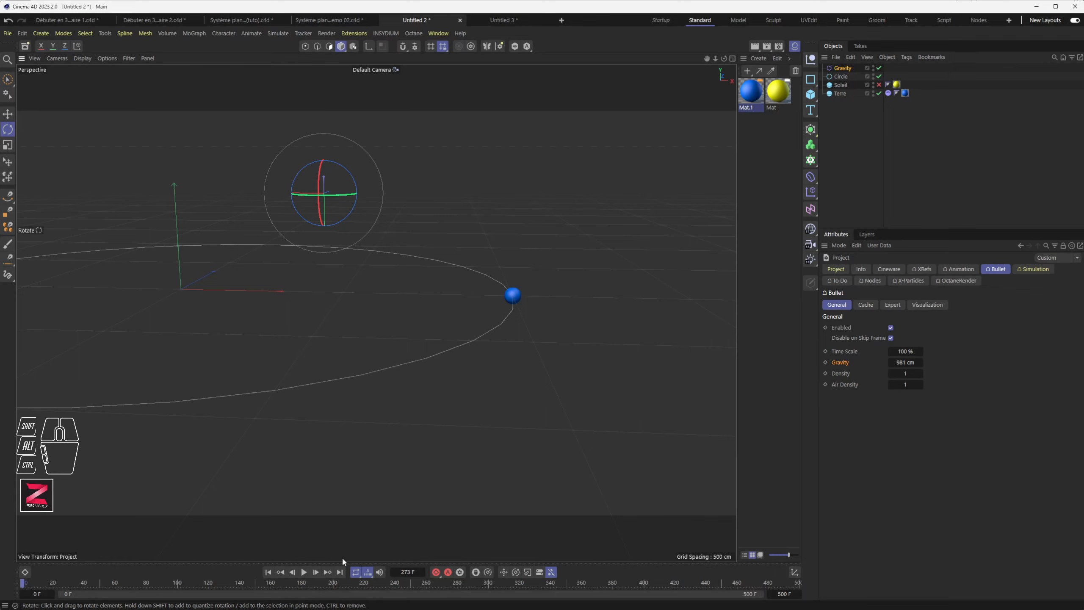
click(842, 68)
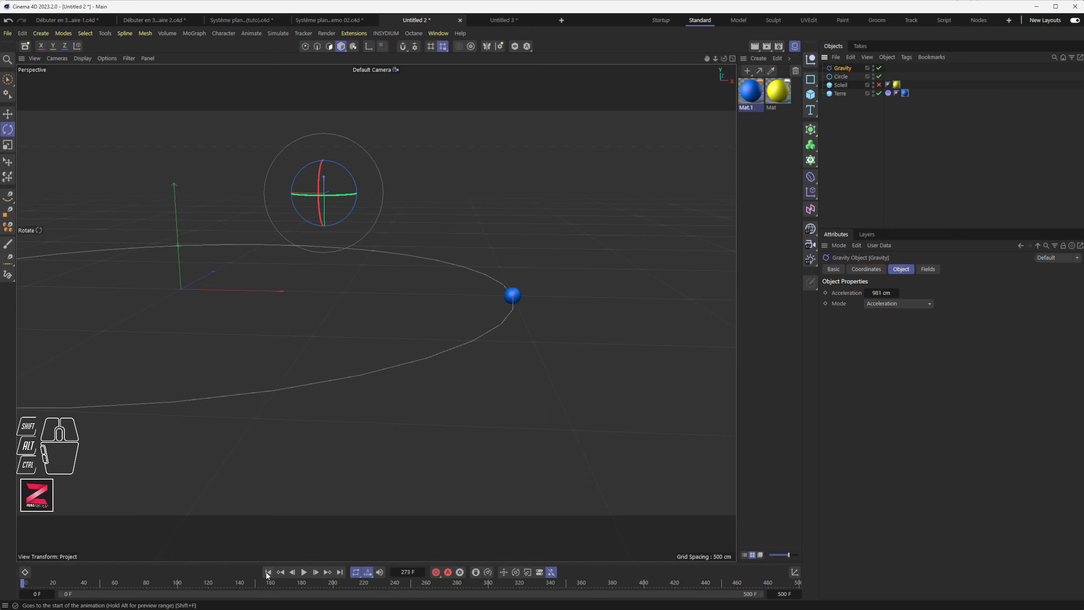
click(304, 572)
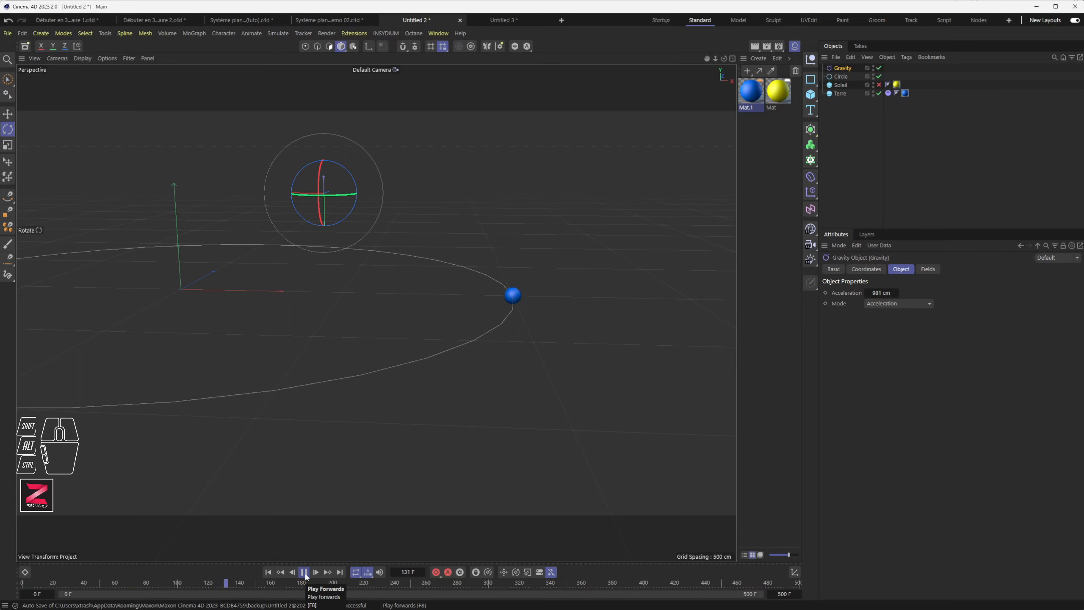
click(305, 573)
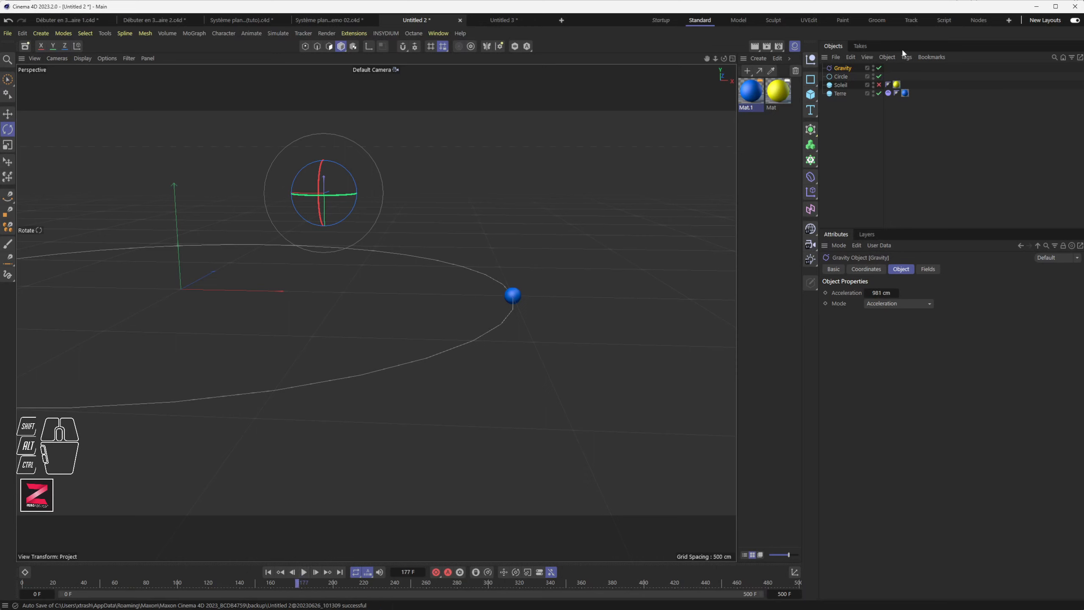
Step: Delete the Gravity object and set the project's Bullet gravity to 0 cm
click(841, 68)
key(Delete)
key(ctrl+d)
click(997, 269)
click(833, 305)
click(912, 362)
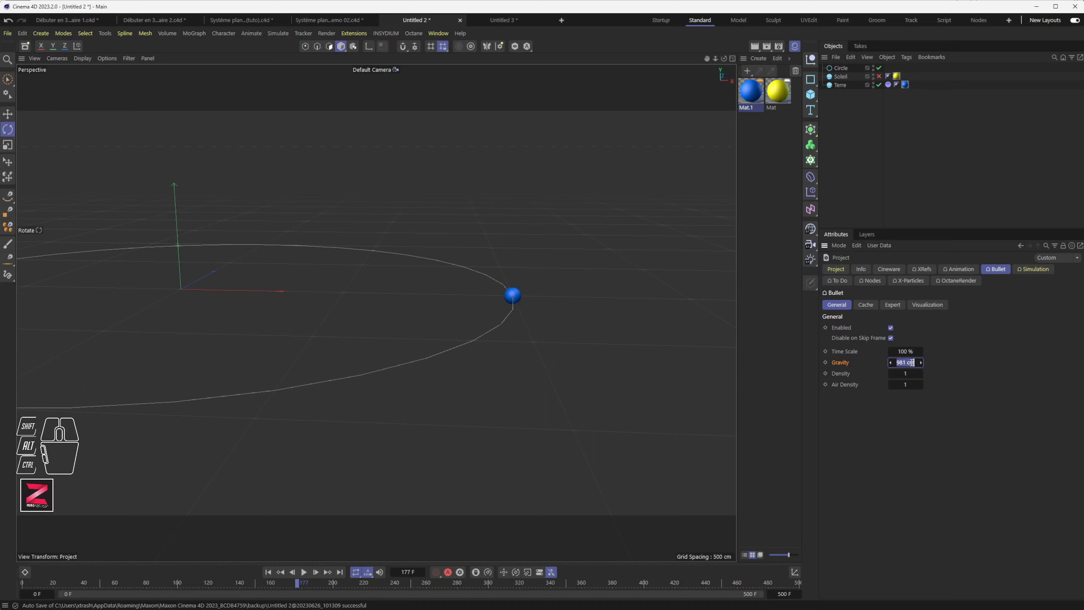
text(0)
key(Return)
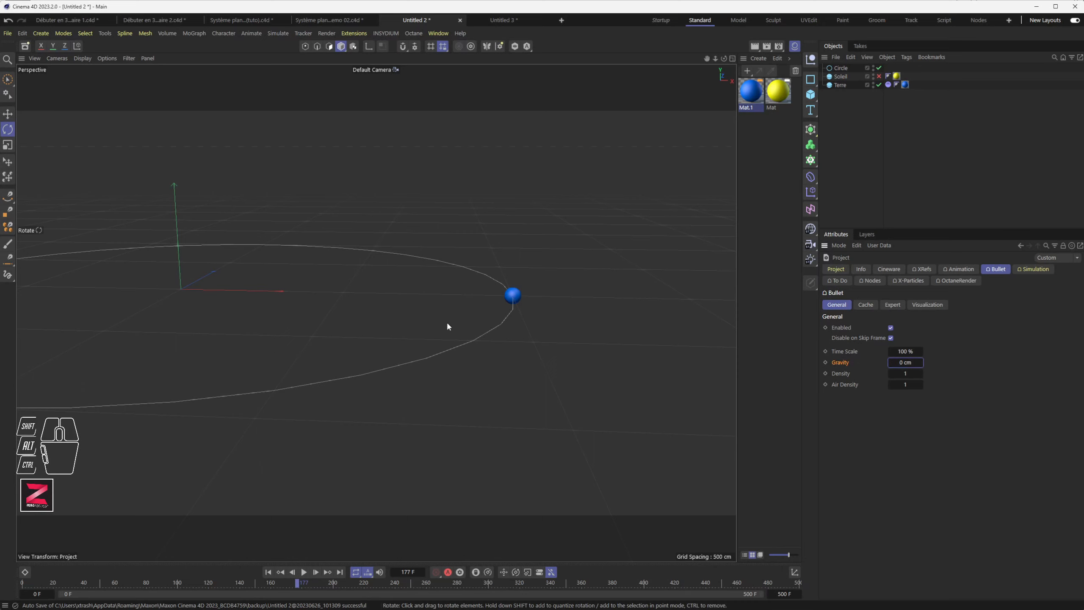
Step: Add an Attractor force at the centre of the circle and enable the Soleil sphere again
alt+drag(448, 327, 429, 258)
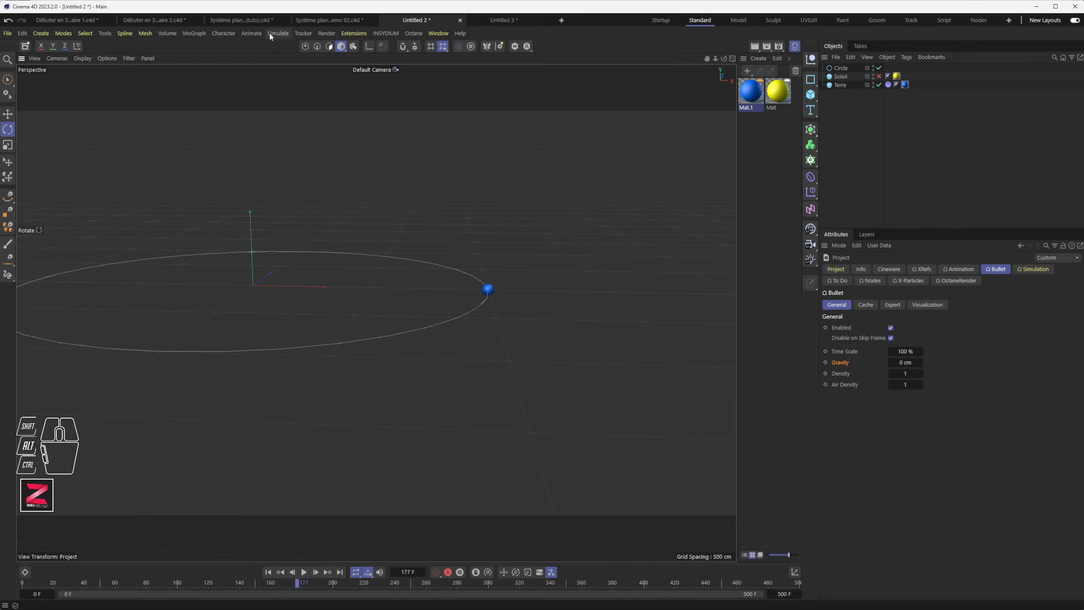
drag(272, 33, 358, 56)
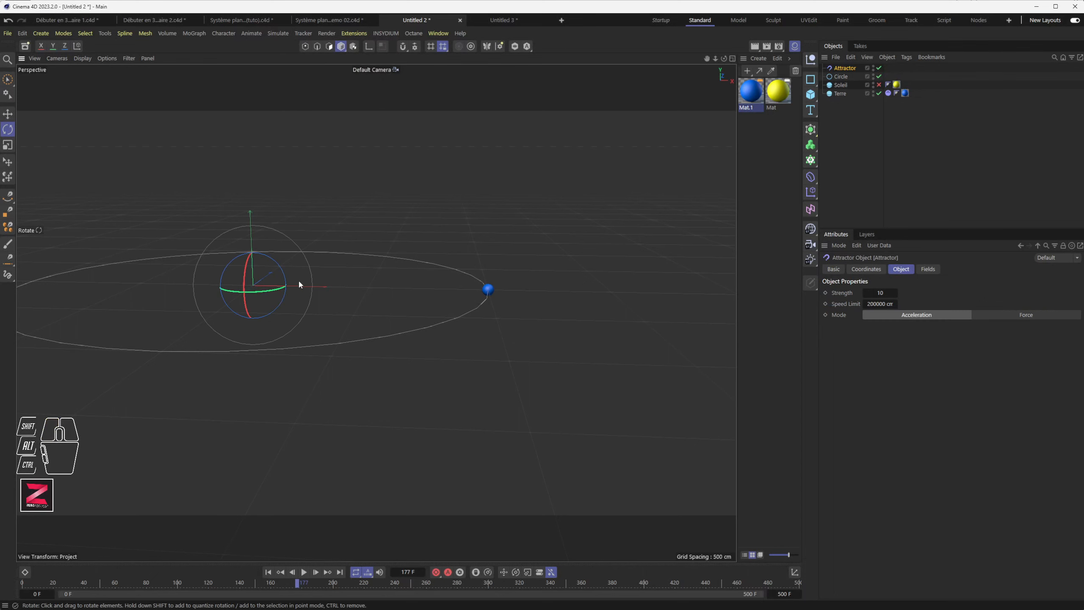
key(e)
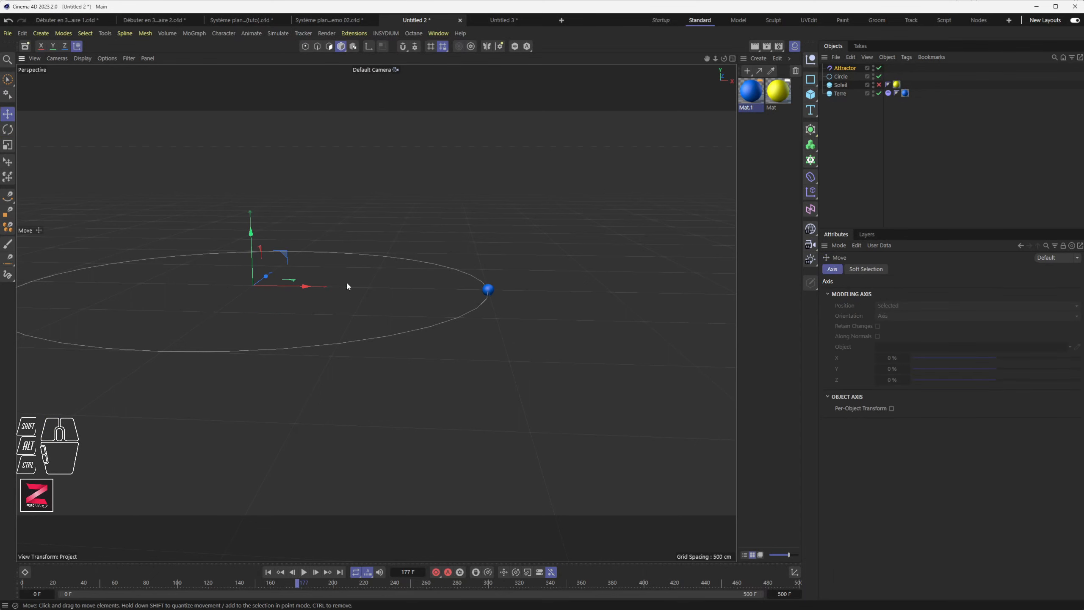
click(879, 85)
alt+drag(300, 241, 374, 294)
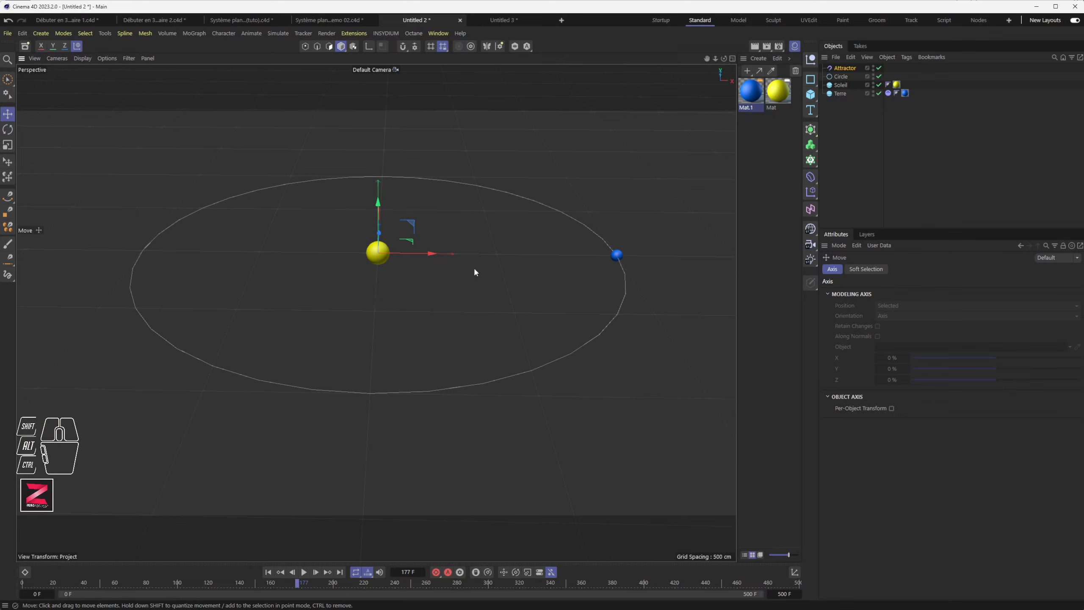
Step: Try Force as the Attractor's mode and return it to Acceleration
click(844, 68)
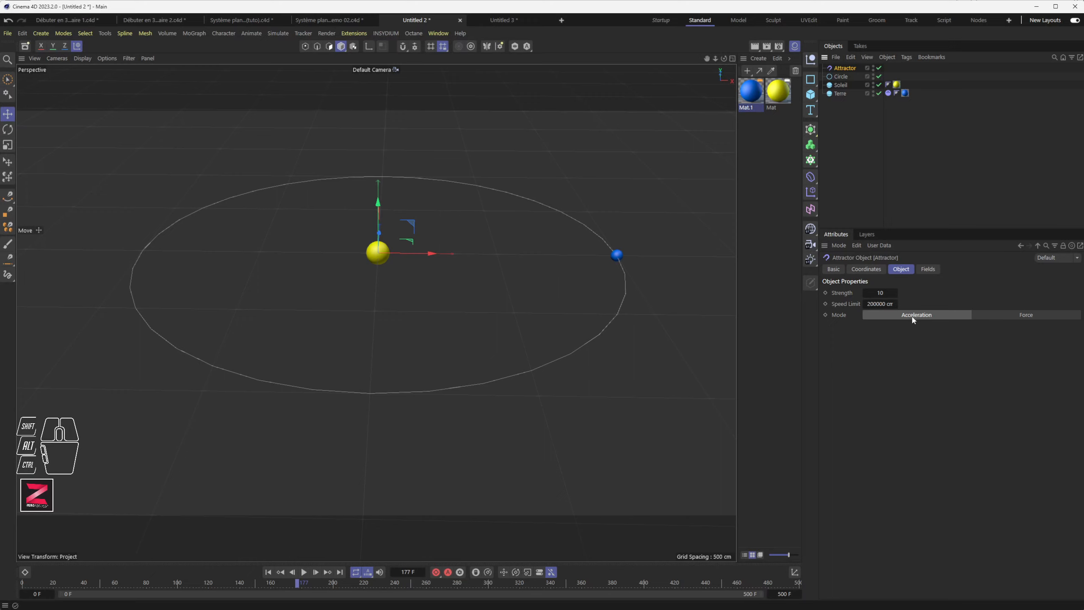
click(994, 317)
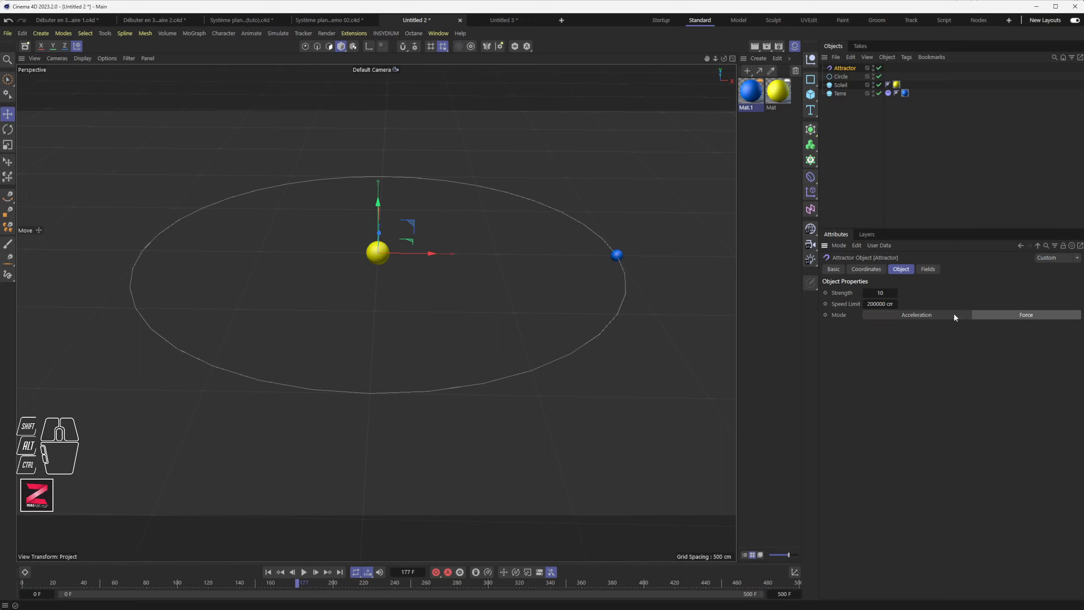
click(923, 317)
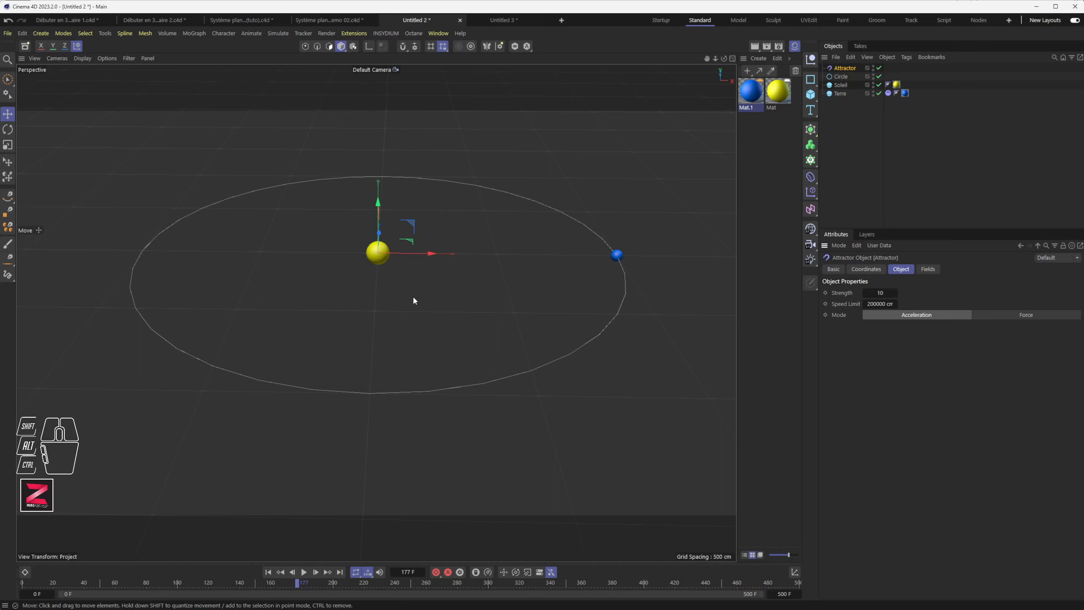
Step: Select Terre and play the simulation from the first frame to examine the Attractor's pull, with the whole circle in view
click(614, 256)
drag(632, 255, 504, 257)
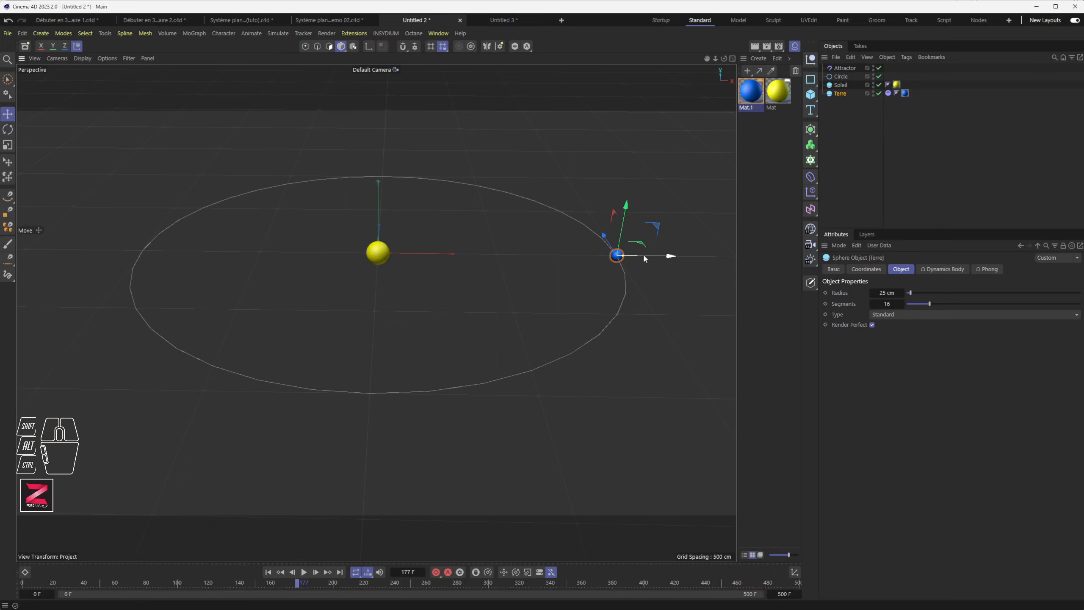
drag(642, 255, 583, 255)
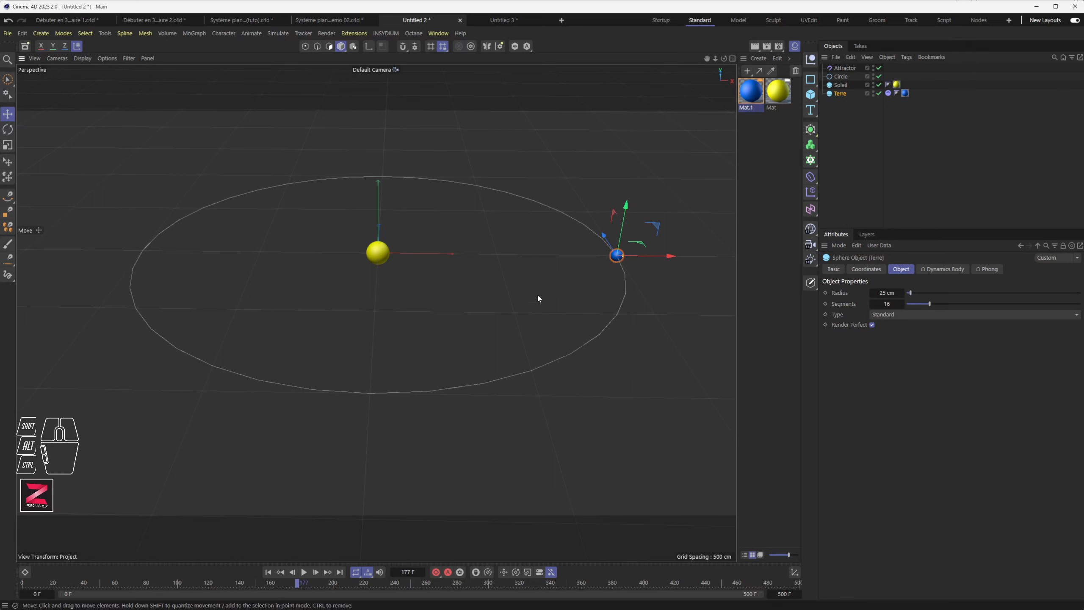
alt+middle_drag(525, 315, 317, 340)
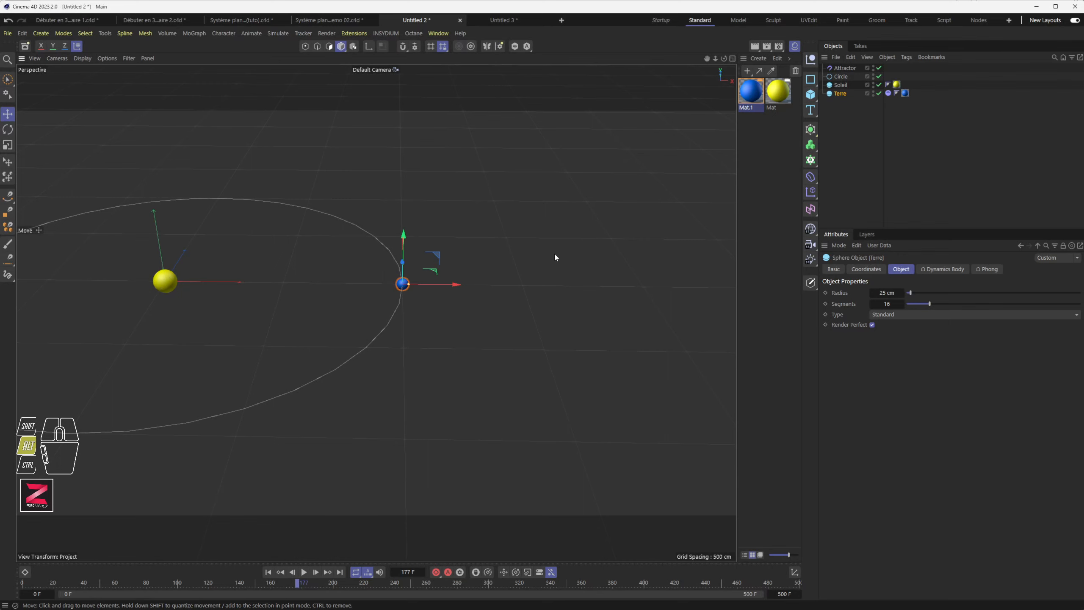
alt+scroll(554, 255, down, 5)
alt+middle_drag(452, 278, 532, 291)
alt+drag(459, 296, 460, 273)
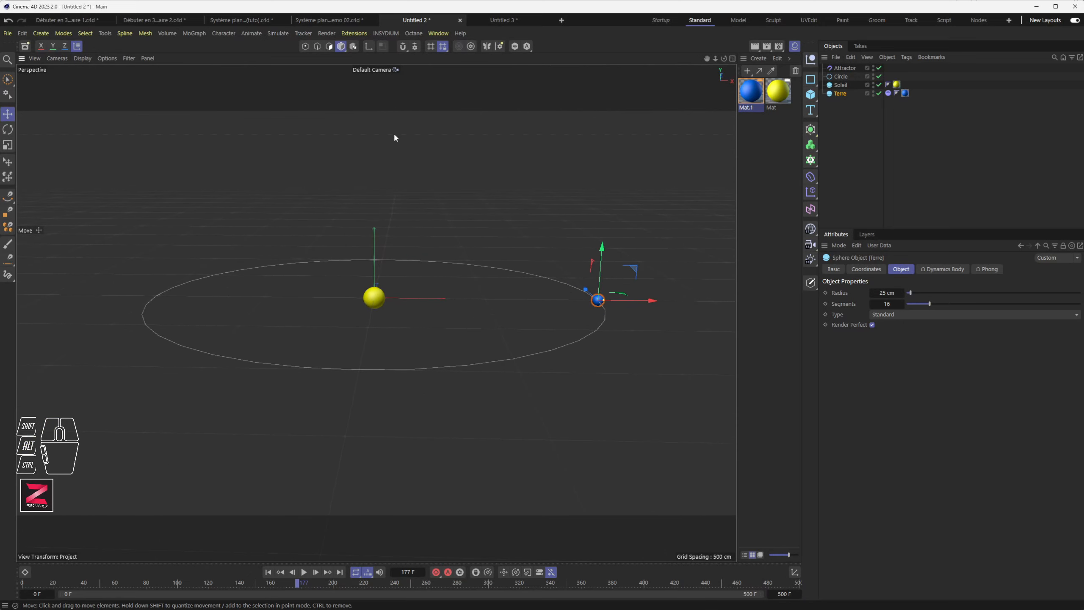
click(268, 571)
click(304, 572)
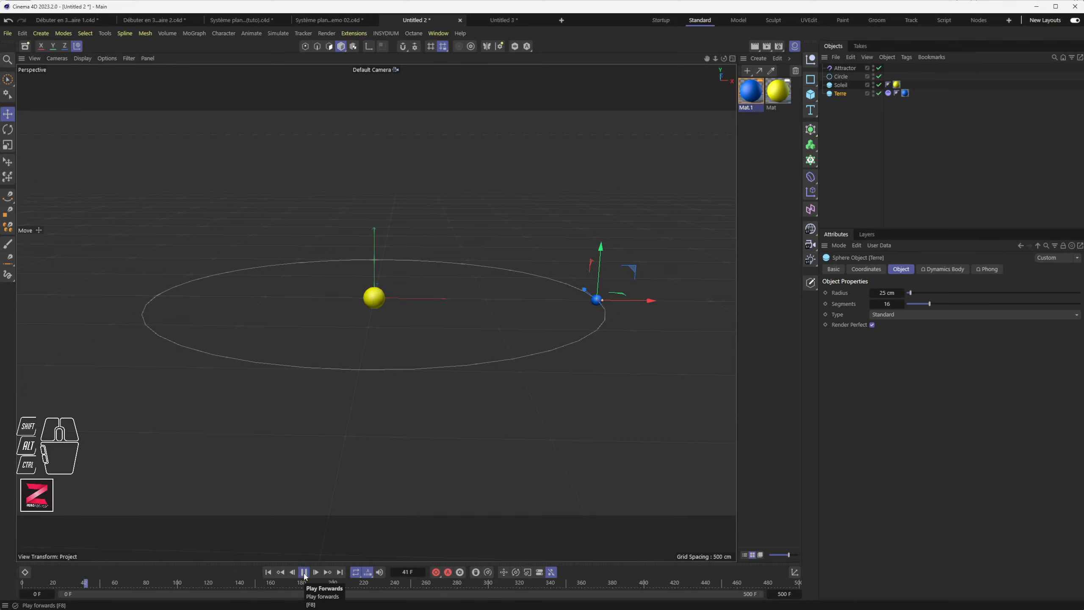
click(304, 572)
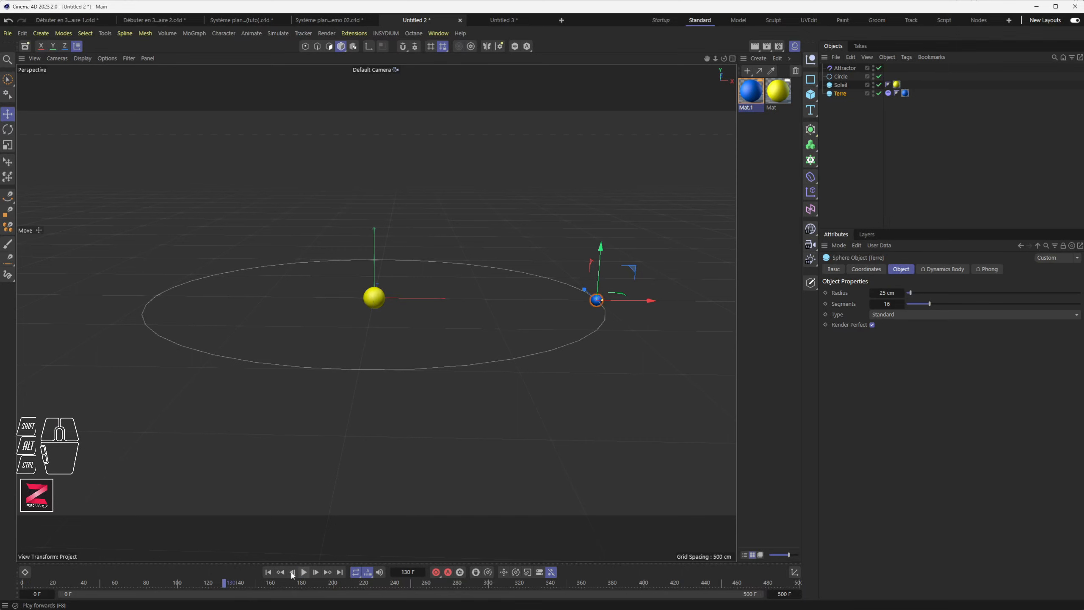
Step: Replay the simulation from a higher viewpoint and disable the Circle spline
alt+drag(375, 491, 453, 446)
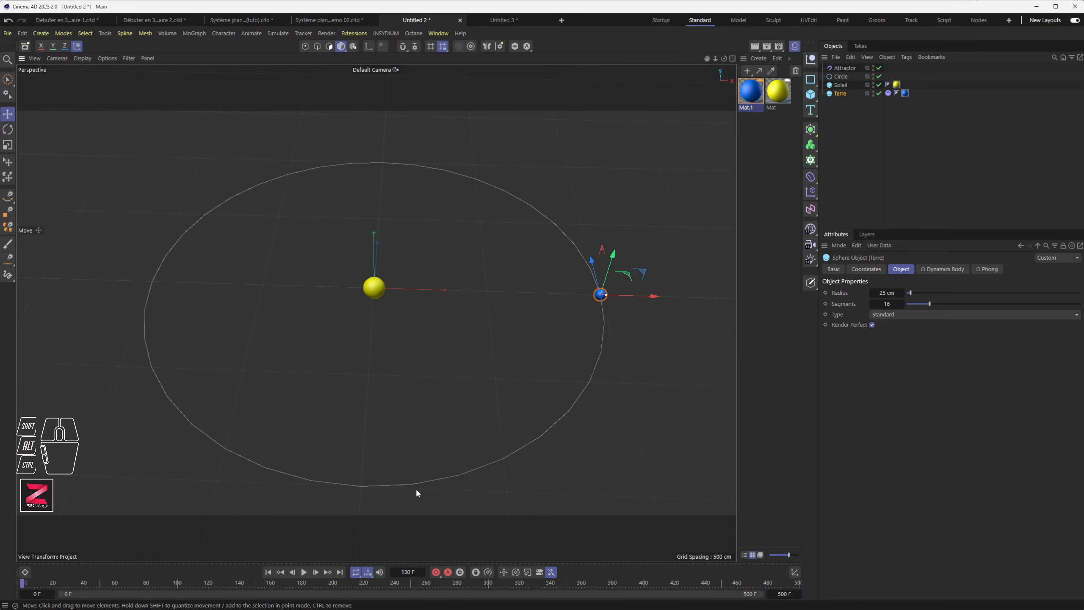
click(304, 572)
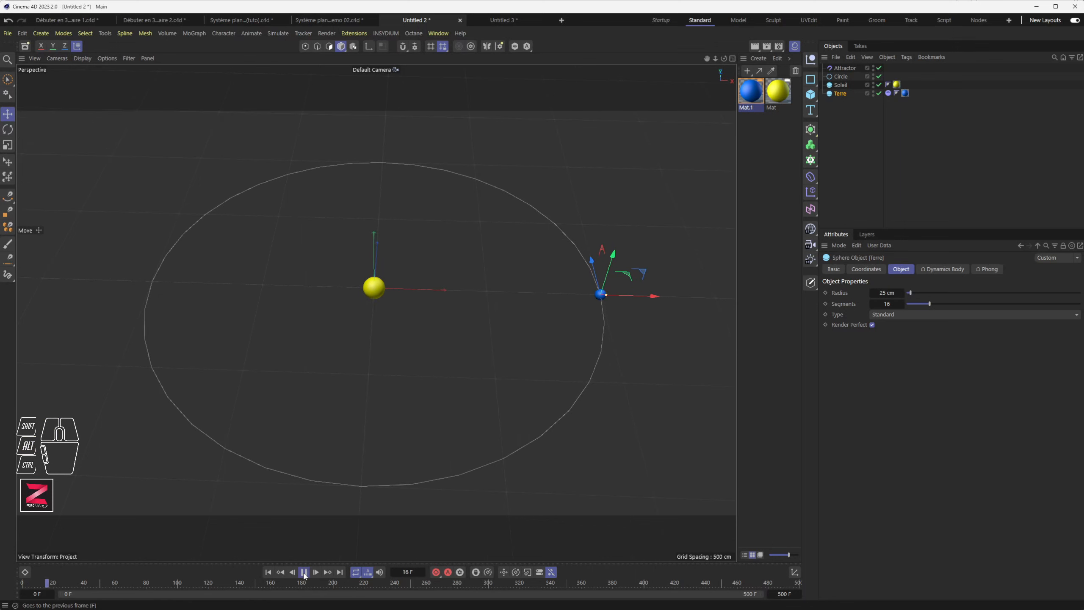
click(879, 76)
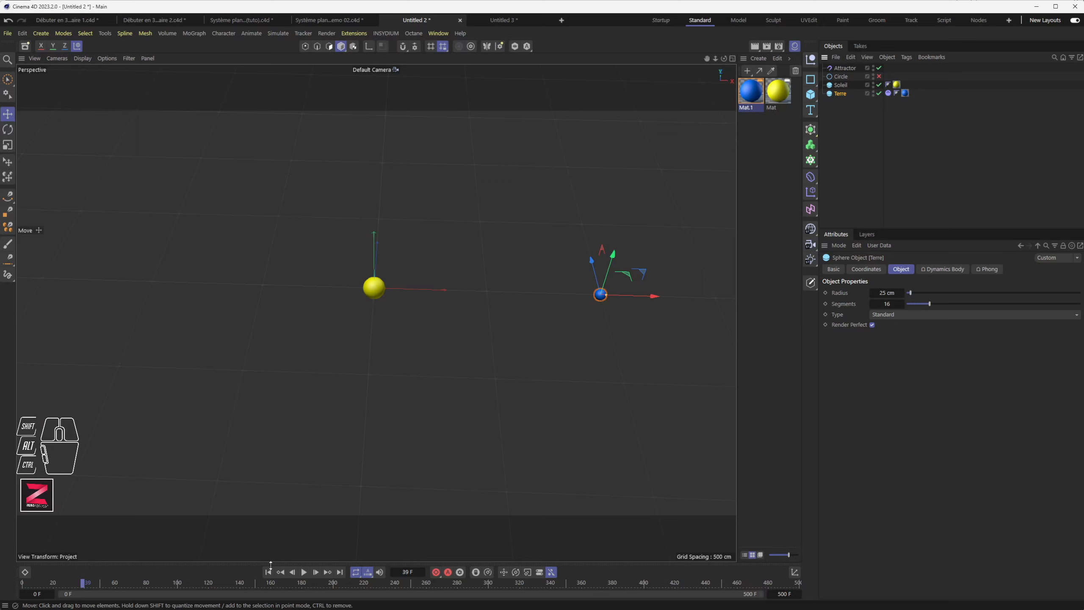
Step: Play the simulation briefly without the orbit circle and enable the Circle spline again
click(304, 572)
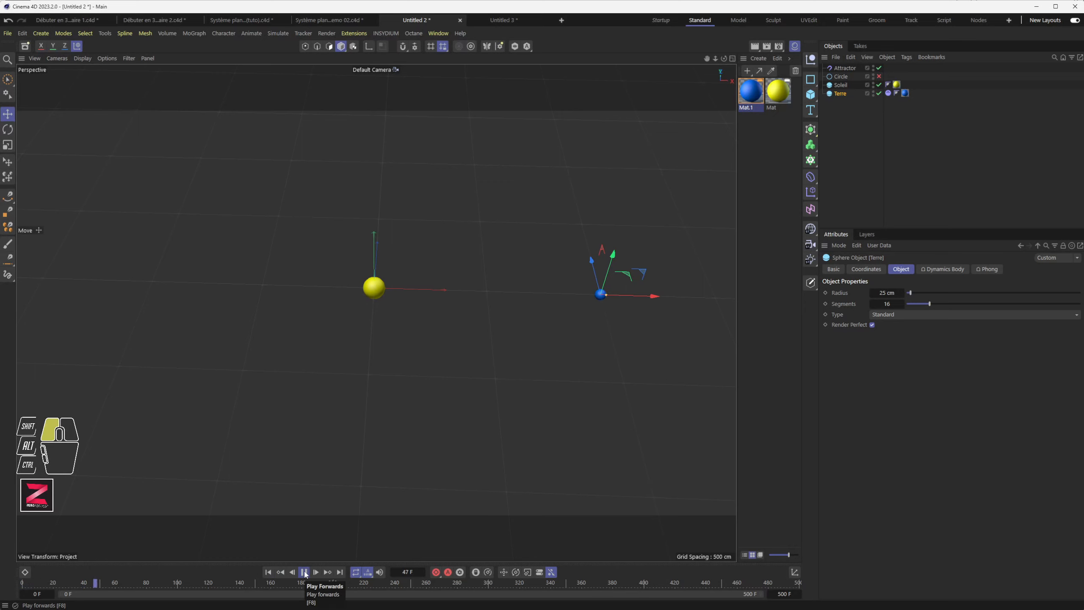
click(304, 572)
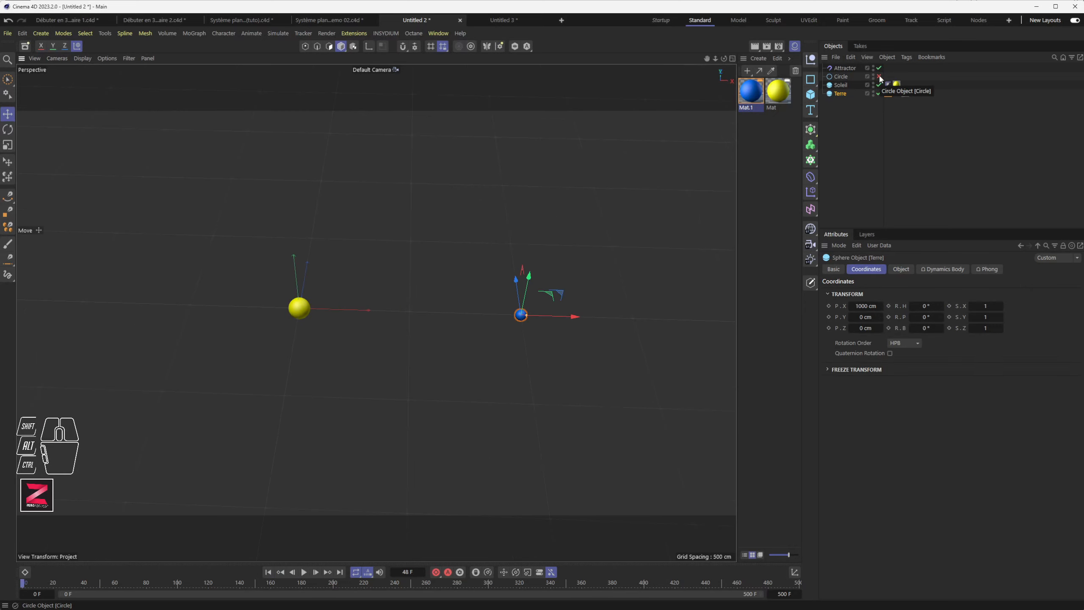
click(879, 77)
alt+drag(491, 325, 476, 325)
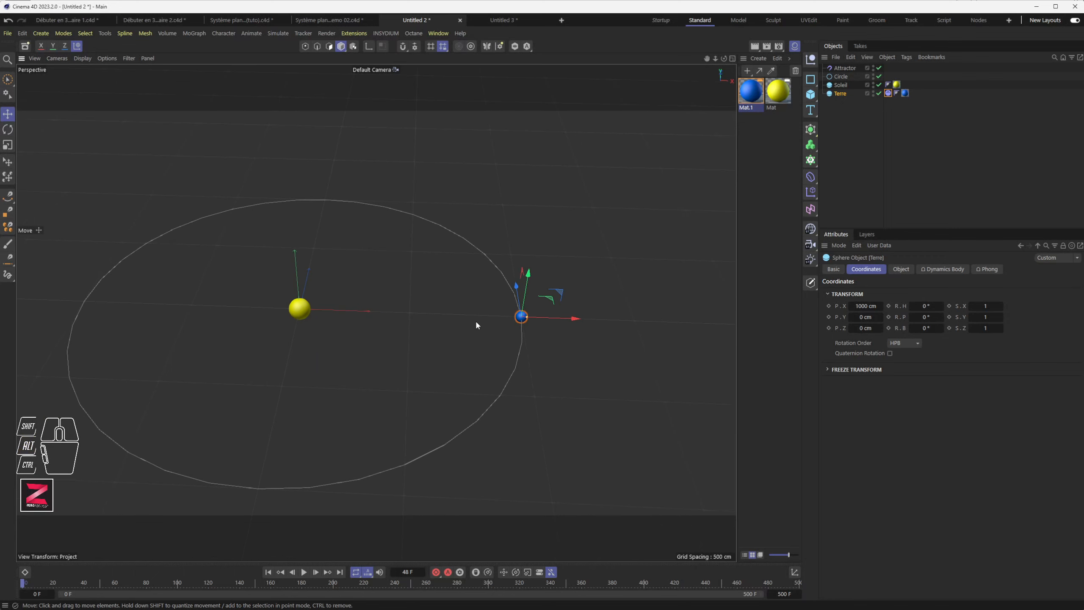
Step: Try a strength of 50 on the Attractor and play the simulation to check its pull on Terre
click(840, 68)
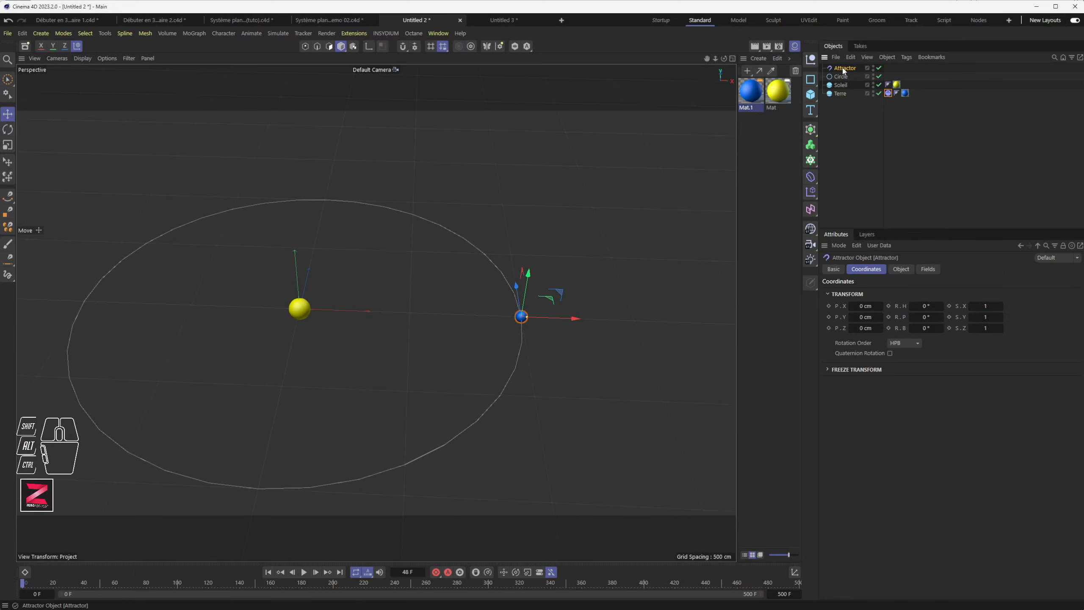
click(900, 268)
click(880, 293)
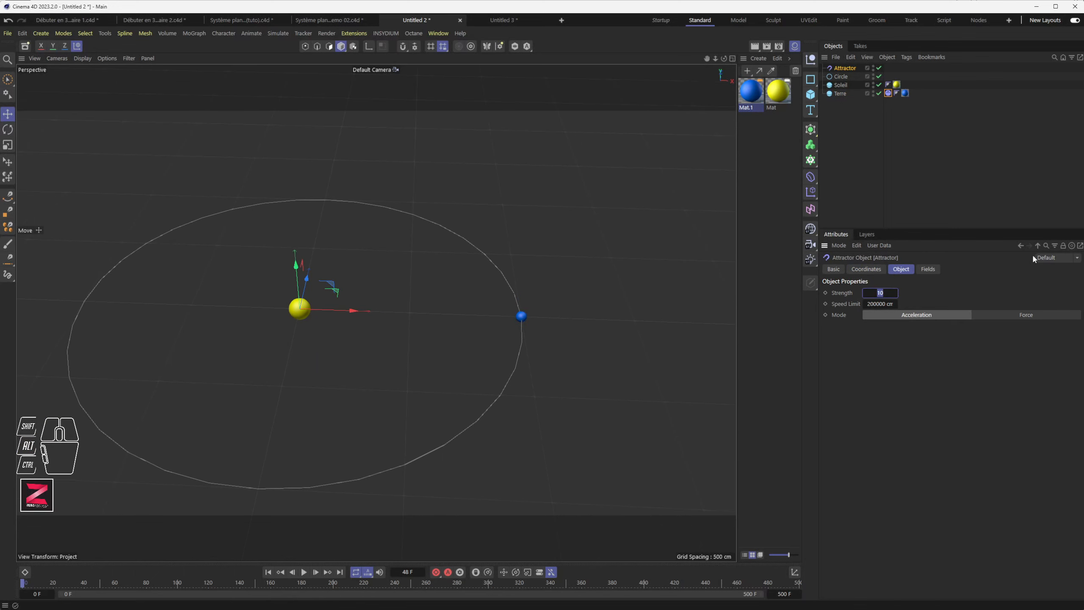
text(50)
click(304, 571)
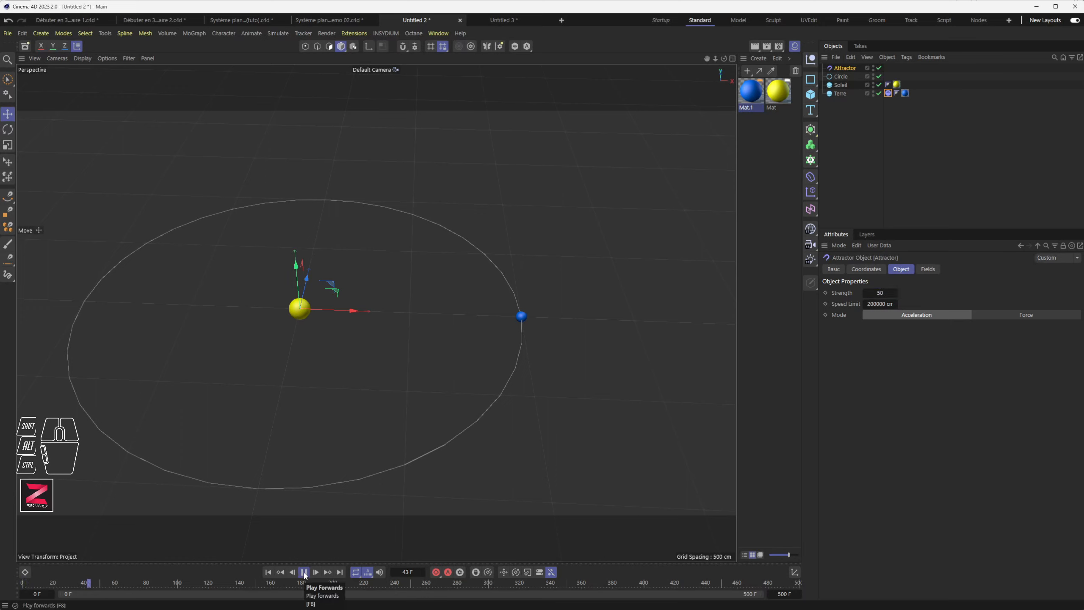
click(304, 572)
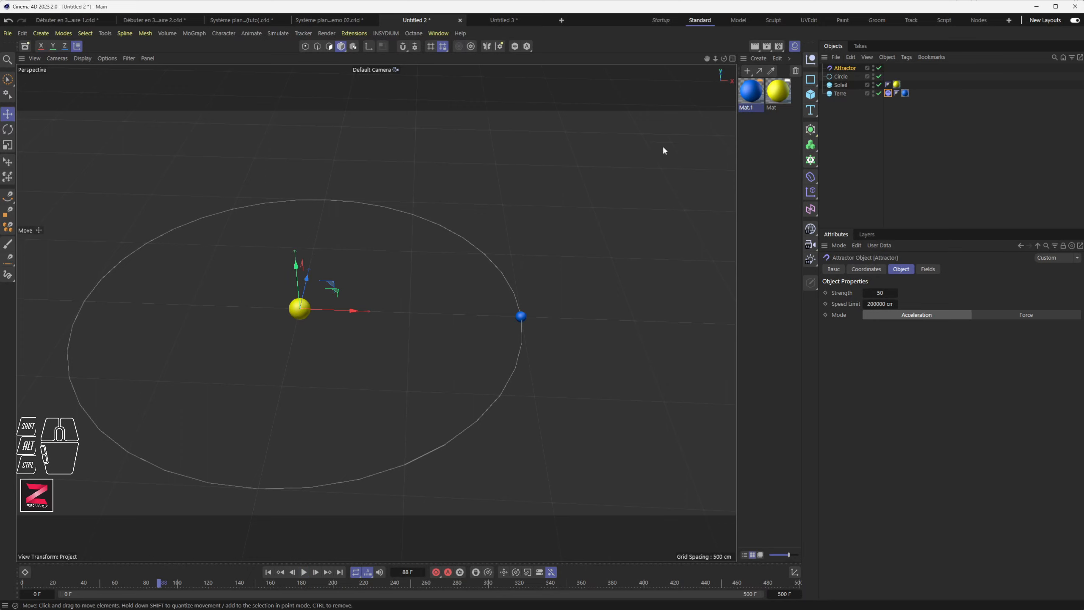
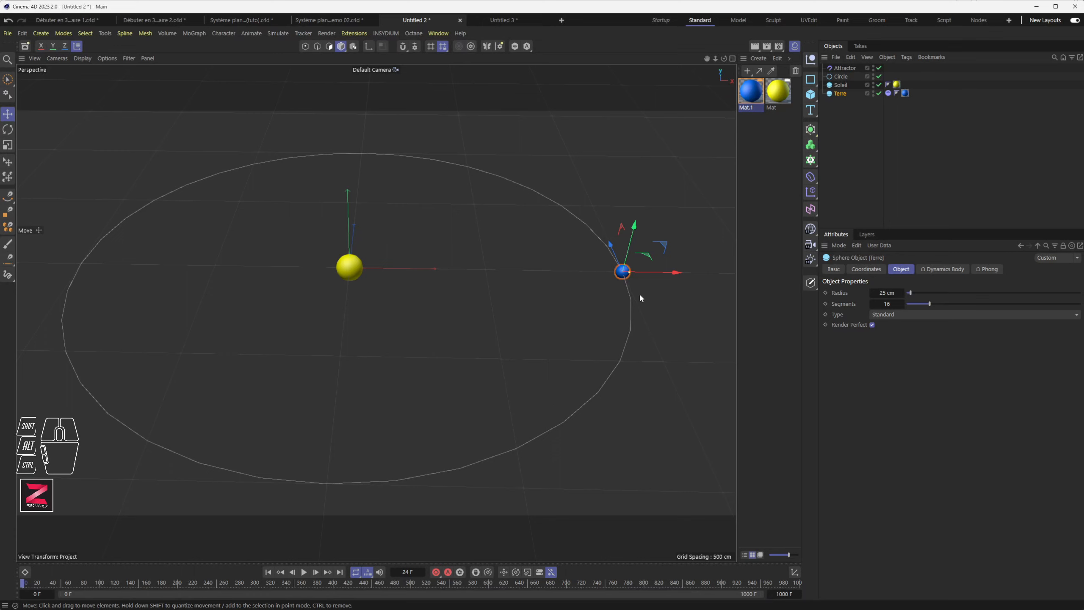
Step: Examine the Force settings of Terre's Dynamics Body tag
click(887, 93)
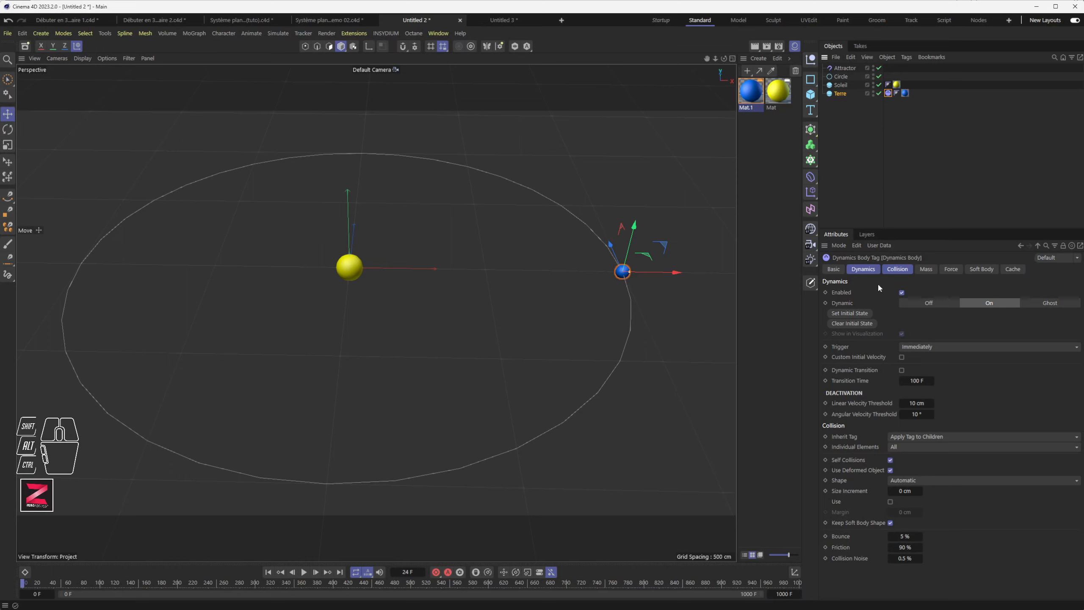
click(951, 269)
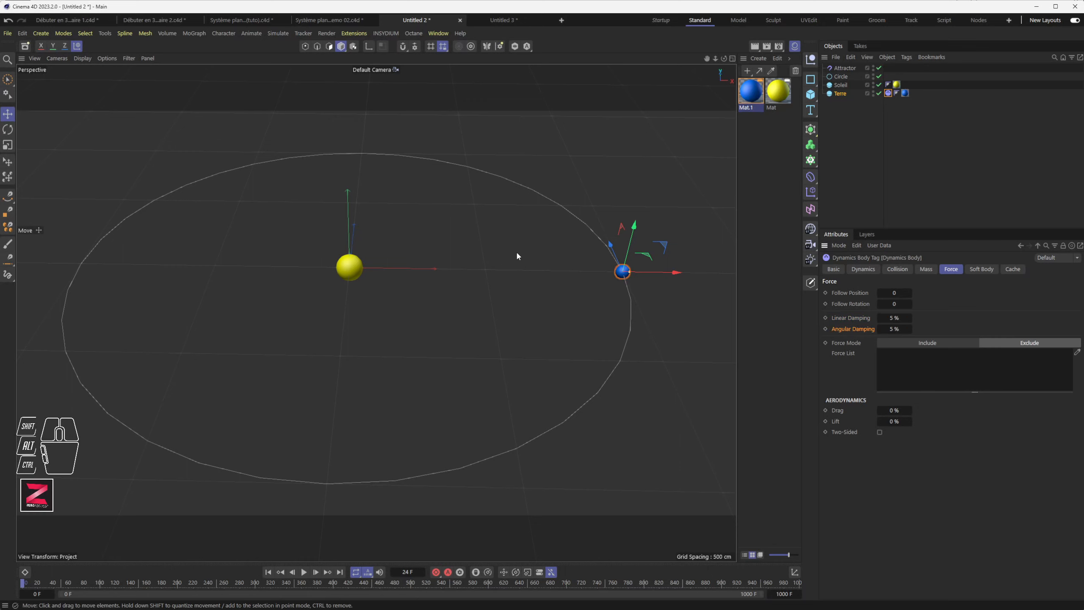
alt+middle_drag(518, 254, 477, 269)
Step: Select the Attractor and play the simulation to examine Terre's movement, returning to the first frame
click(844, 67)
scroll(573, 338, up, 5)
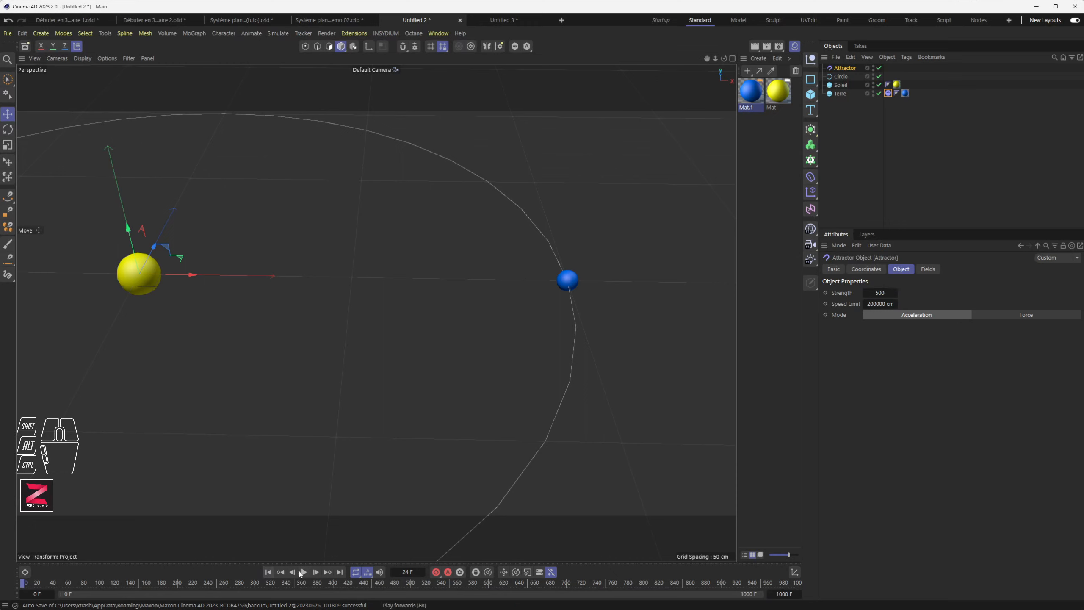
click(302, 572)
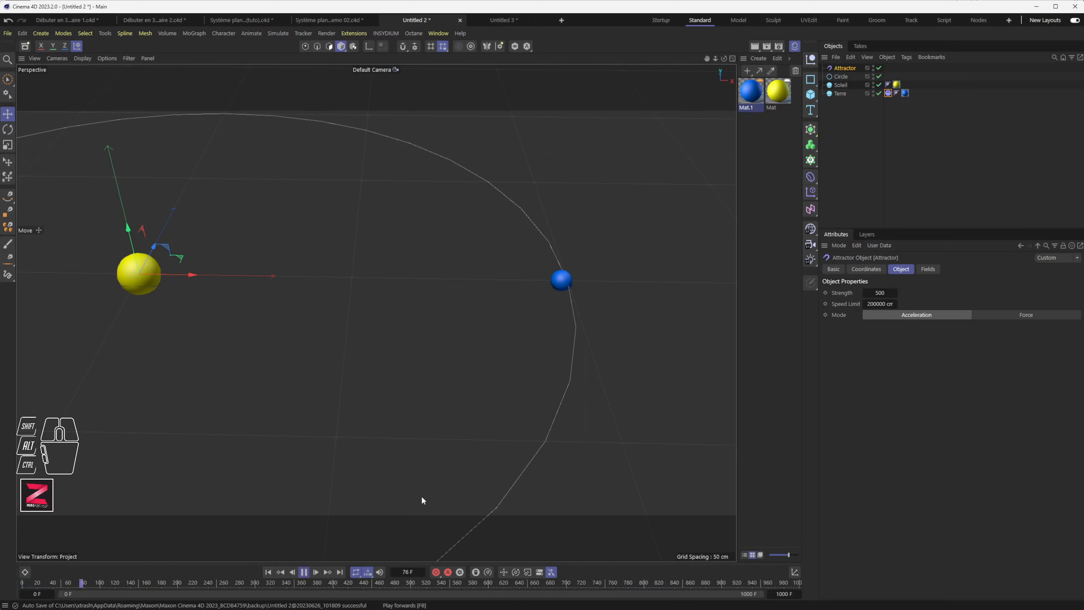
click(304, 572)
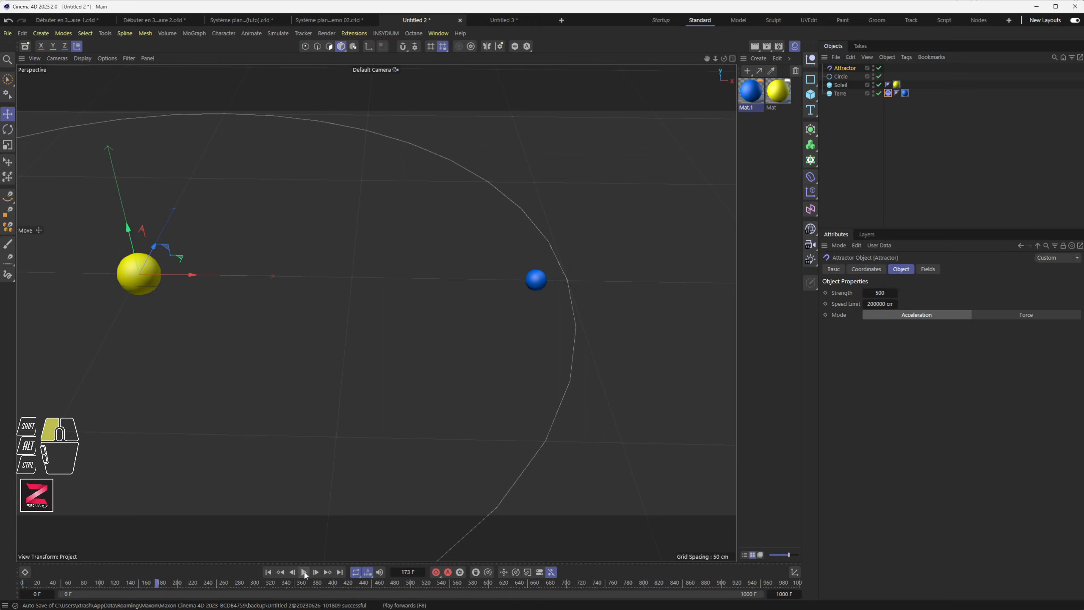
click(268, 572)
Step: Try a strength of 20 on the Attractor and play the simulation close up on Terre
click(880, 292)
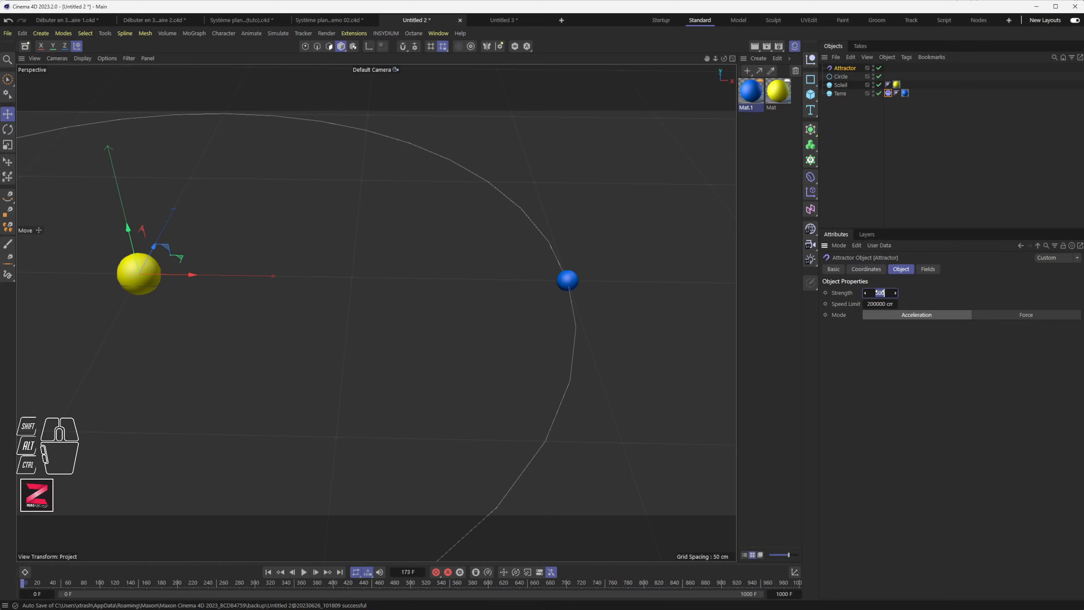
text(20)
click(268, 572)
click(304, 572)
scroll(579, 287, up, 5)
scroll(564, 293, up, 8)
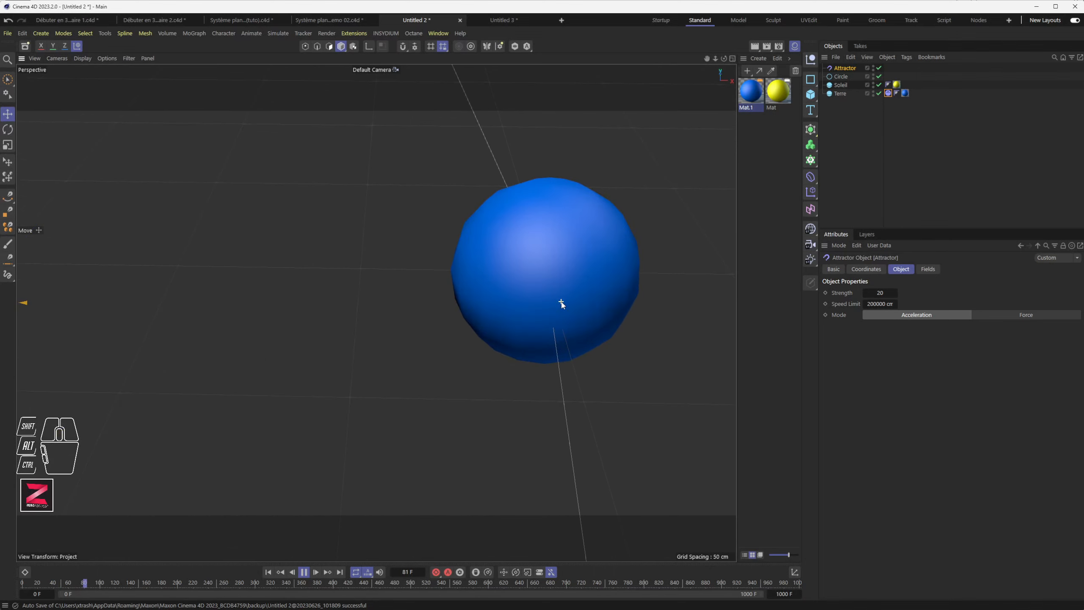
click(304, 572)
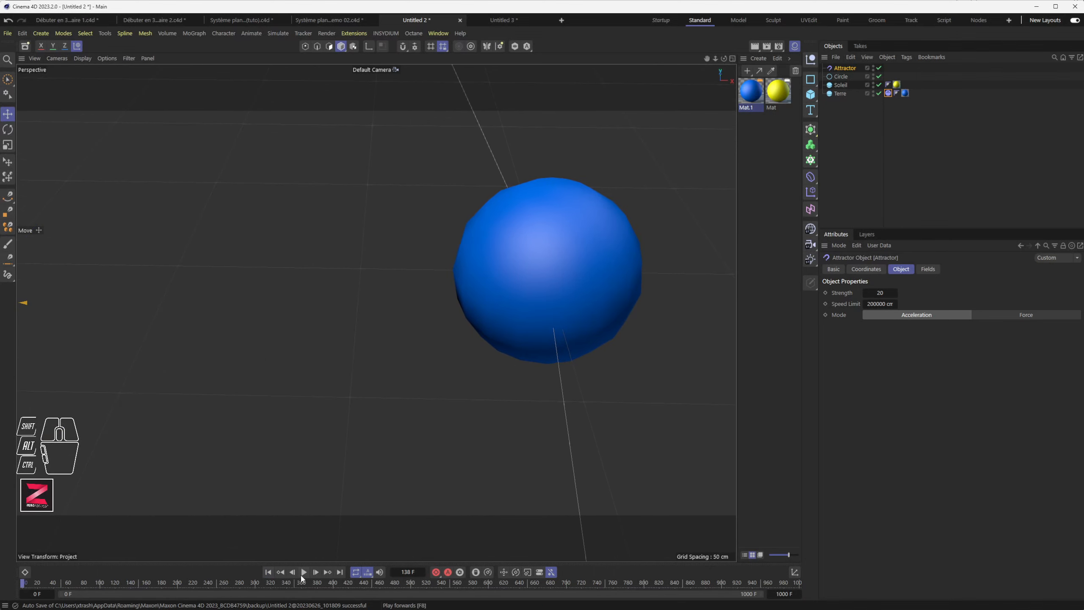
Step: Replay the simulation twice from the first frame to examine Terre's slight movement at closer range
click(305, 572)
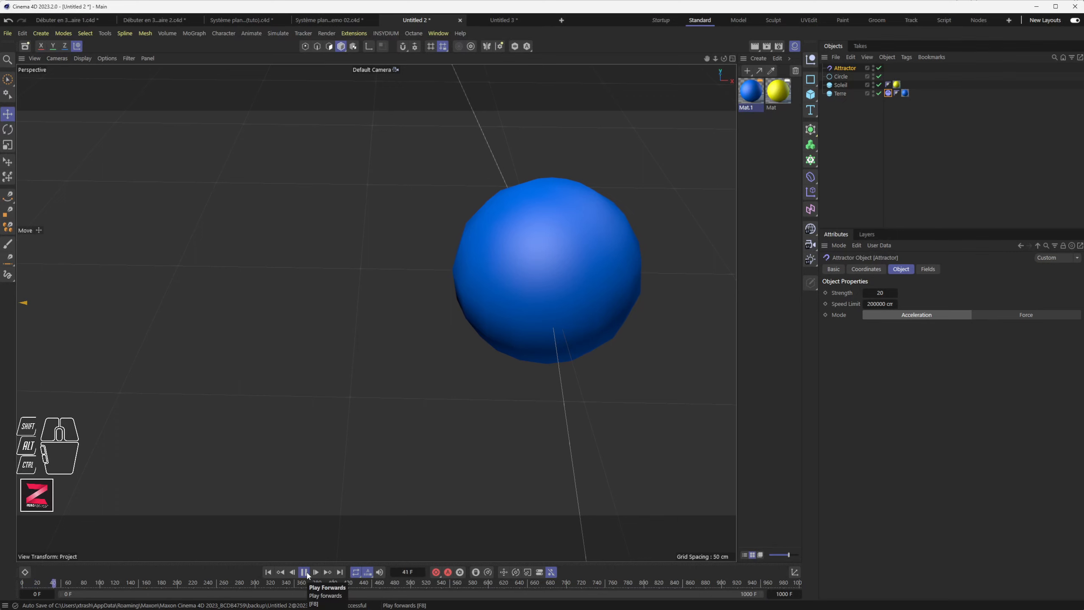
click(305, 572)
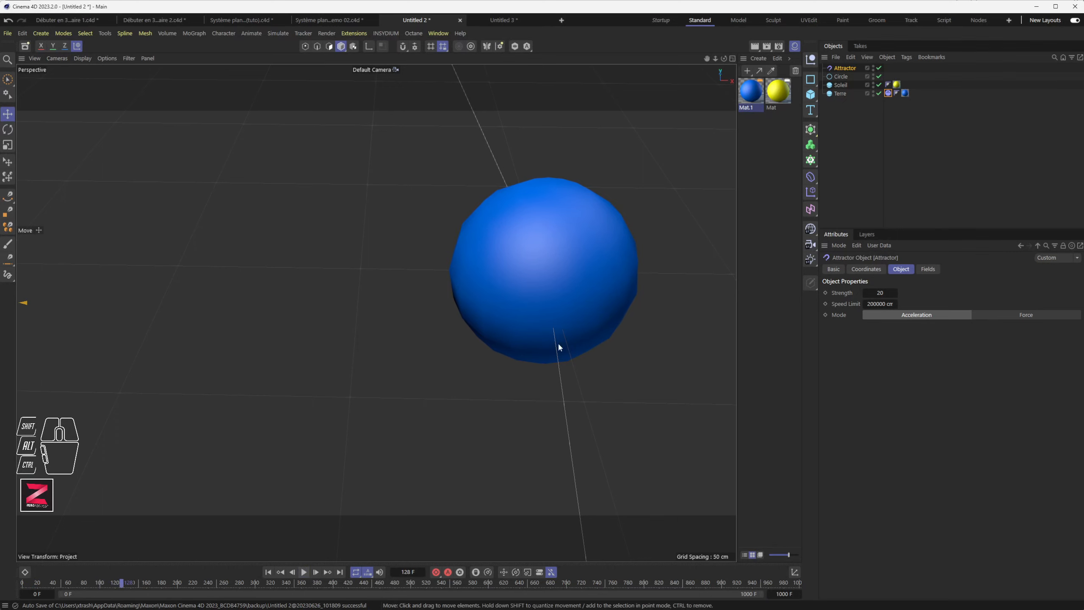
scroll(572, 299, up, 4)
alt+middle_drag(576, 294, 410, 372)
click(268, 572)
click(304, 572)
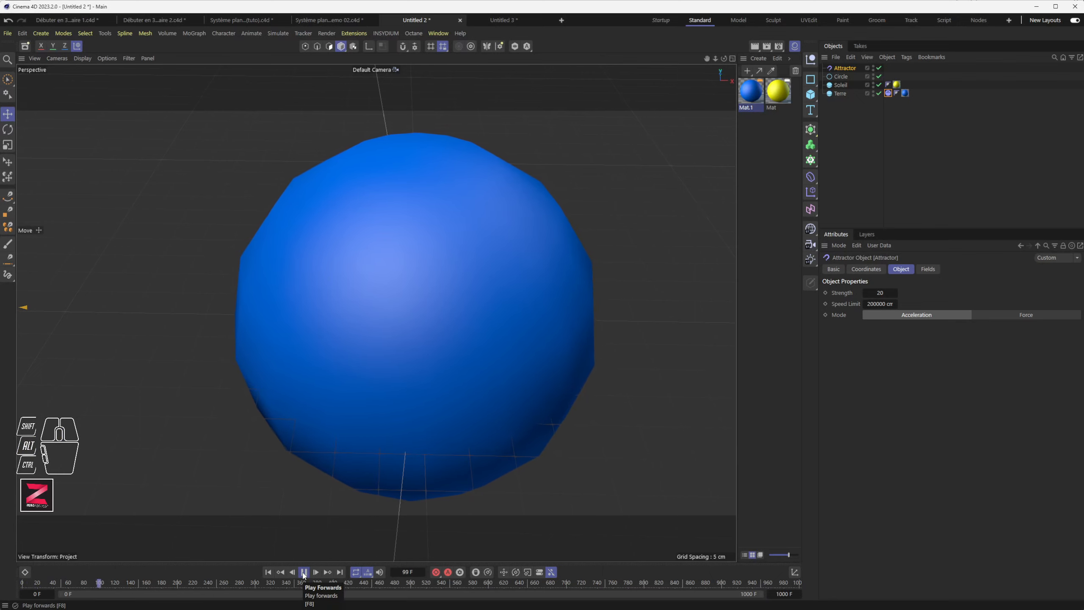
click(304, 572)
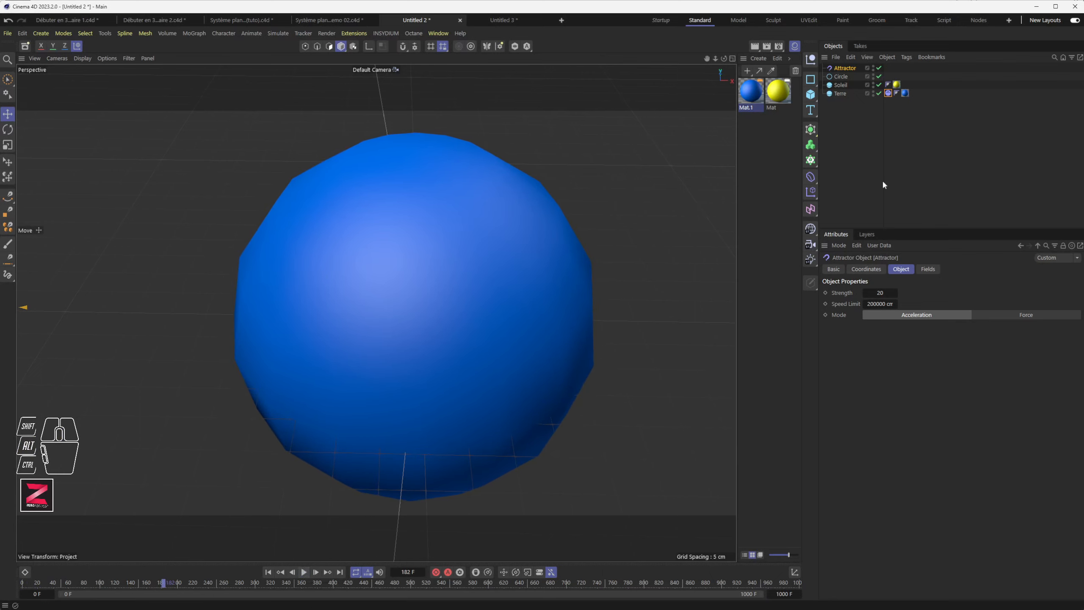
Step: Examine the Linear Damping value in the Force settings of Terre's Dynamics Body tag
scroll(524, 301, down, 10)
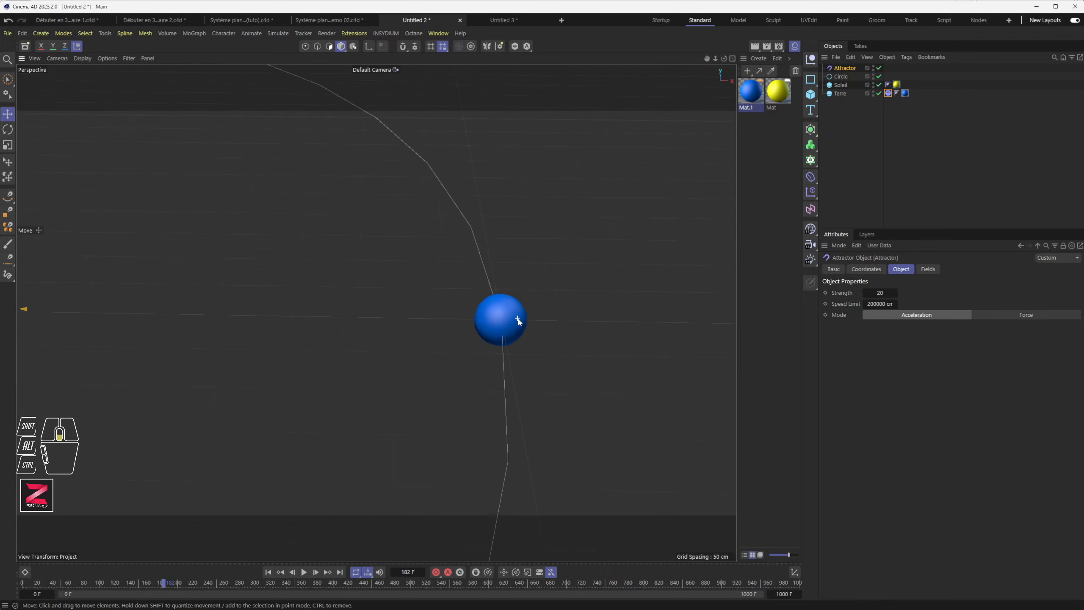
scroll(520, 315, down, 10)
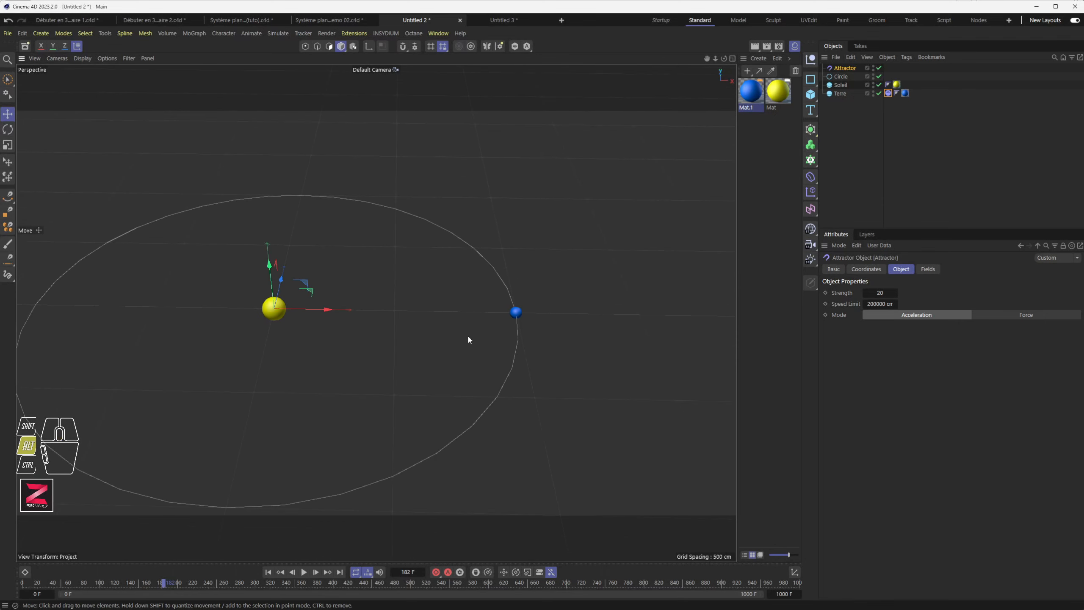
alt+middle_drag(467, 338, 516, 280)
click(888, 93)
click(951, 268)
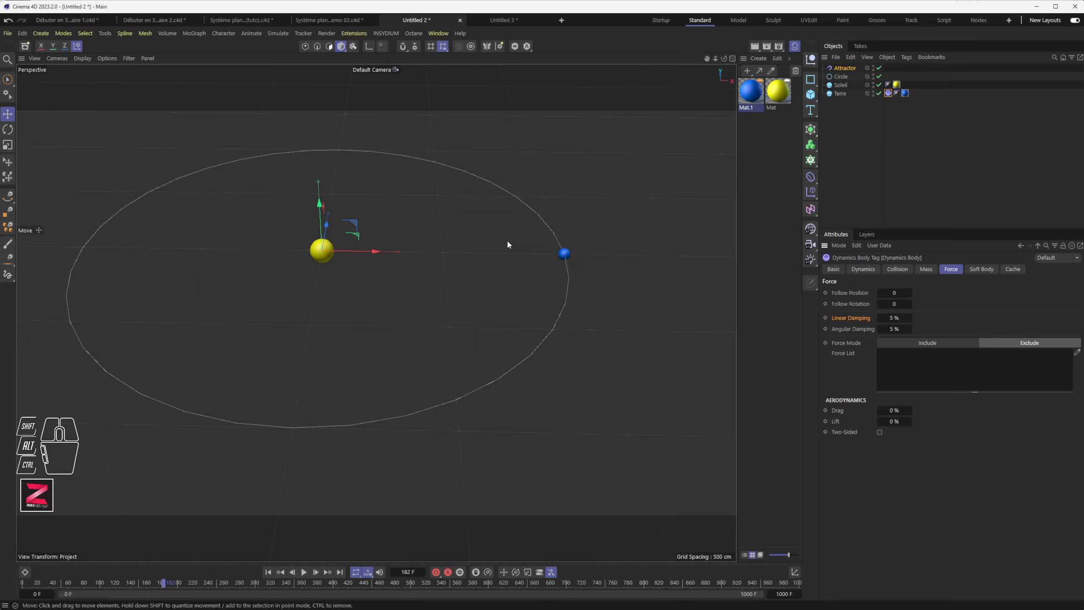
click(898, 317)
click(893, 318)
Step: Try a strength of 500 on the Attractor and play the simulation until Terre passes the sun
click(843, 68)
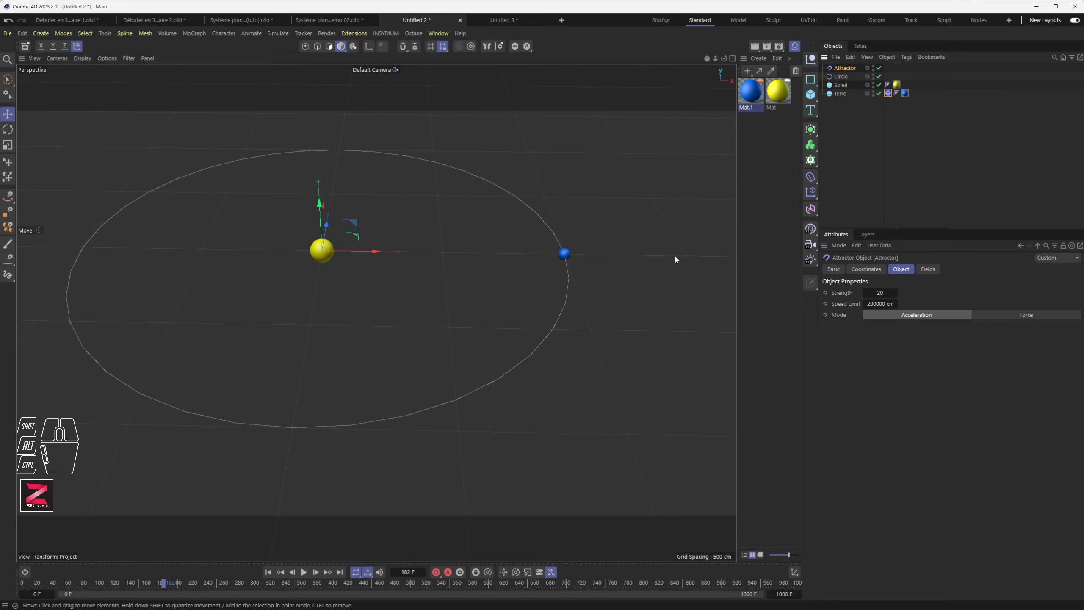
click(879, 292)
drag(886, 293, 858, 291)
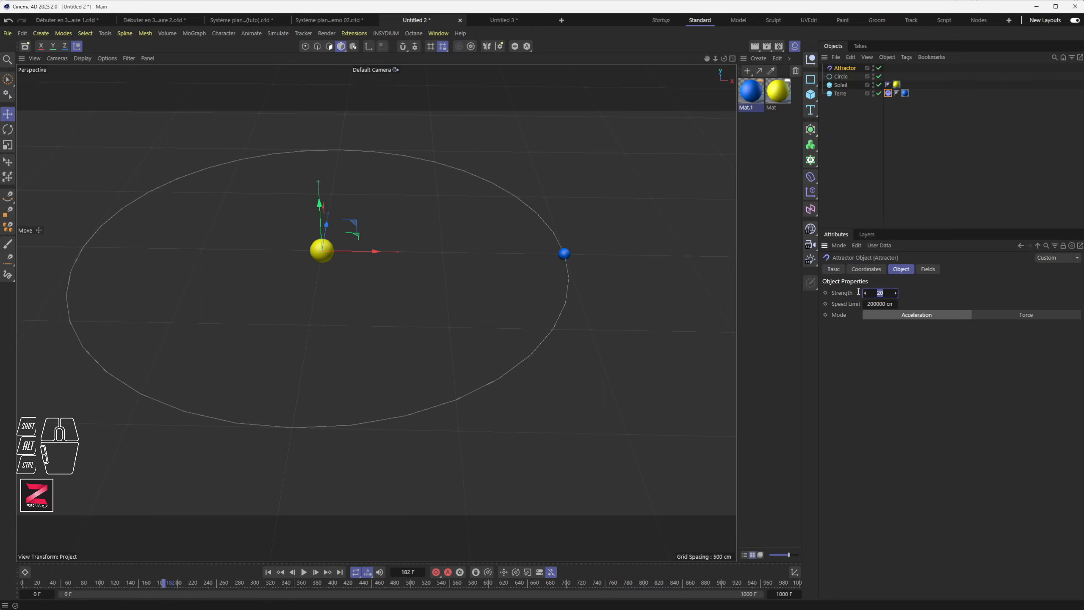
text(500)
key(Return)
click(304, 571)
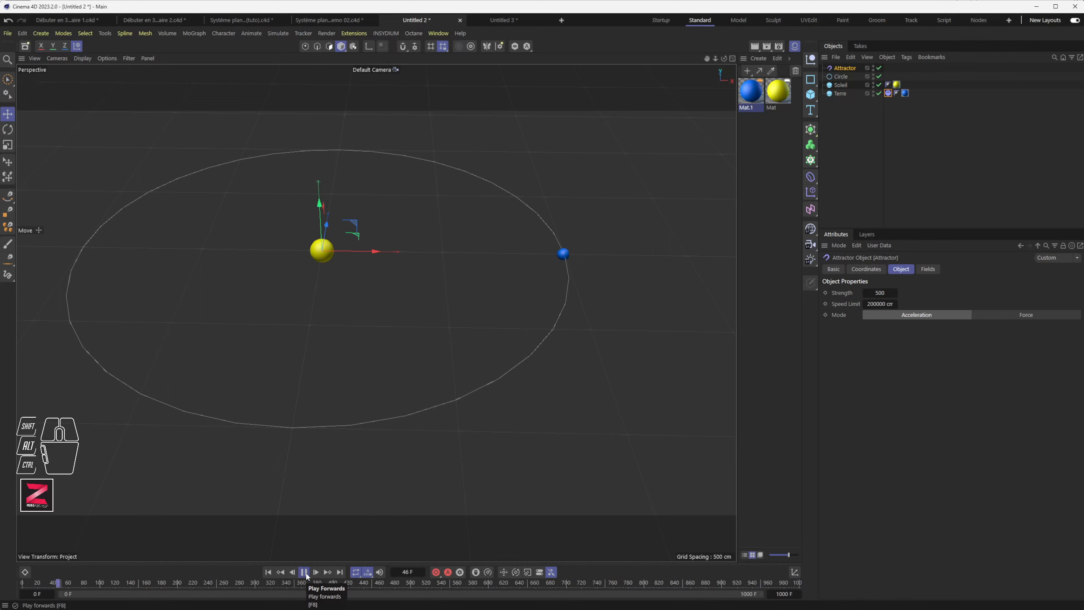
scroll(535, 309, up, 4)
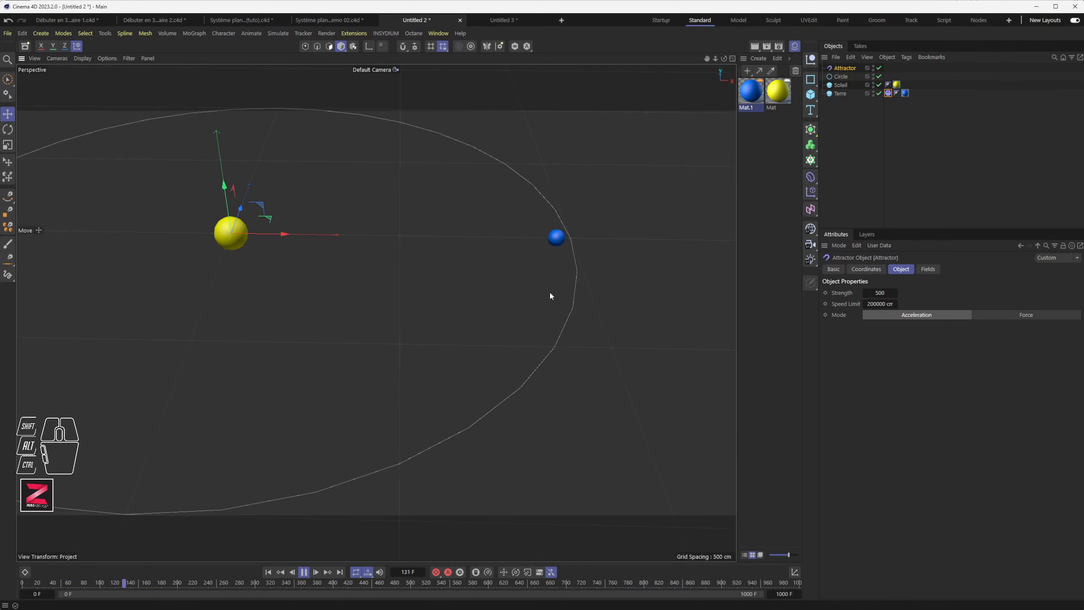
click(306, 573)
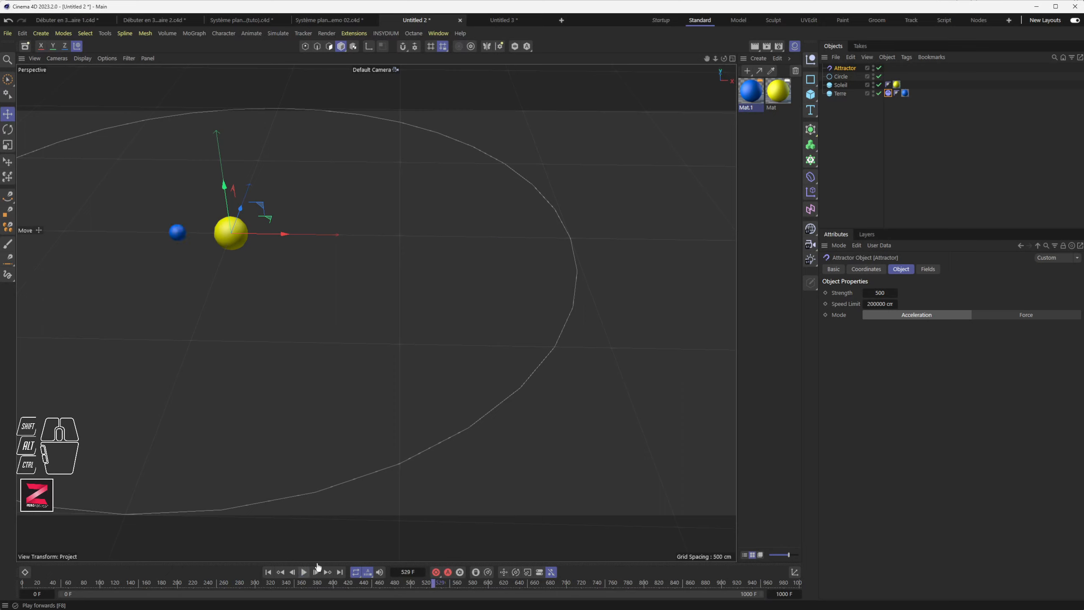
Step: Set the Attractor's strength to 10000 and return to the first frame, with the orbit viewed from above
click(879, 293)
text(10000)
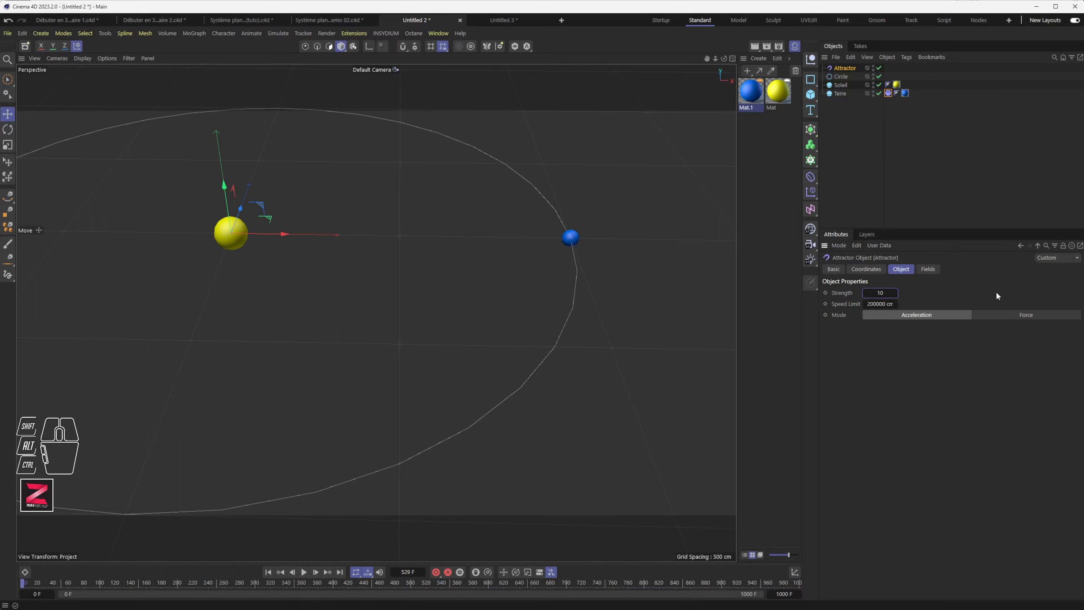
key(Return)
click(268, 572)
alt+drag(428, 272, 463, 402)
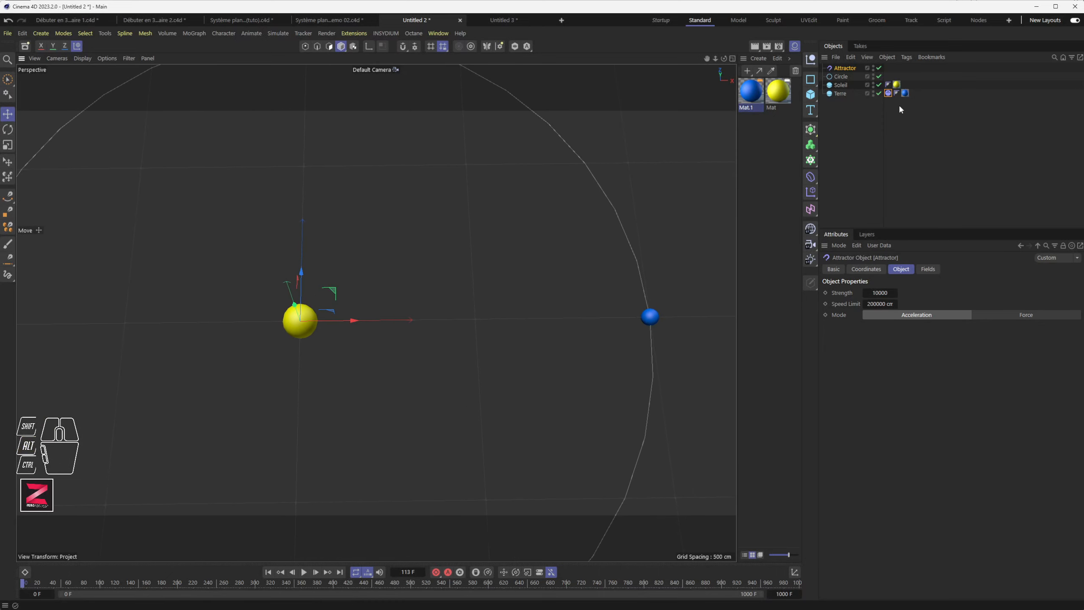
Step: Examine the Force and Dynamics settings of Terre's Dynamics Body tag
click(888, 93)
click(956, 269)
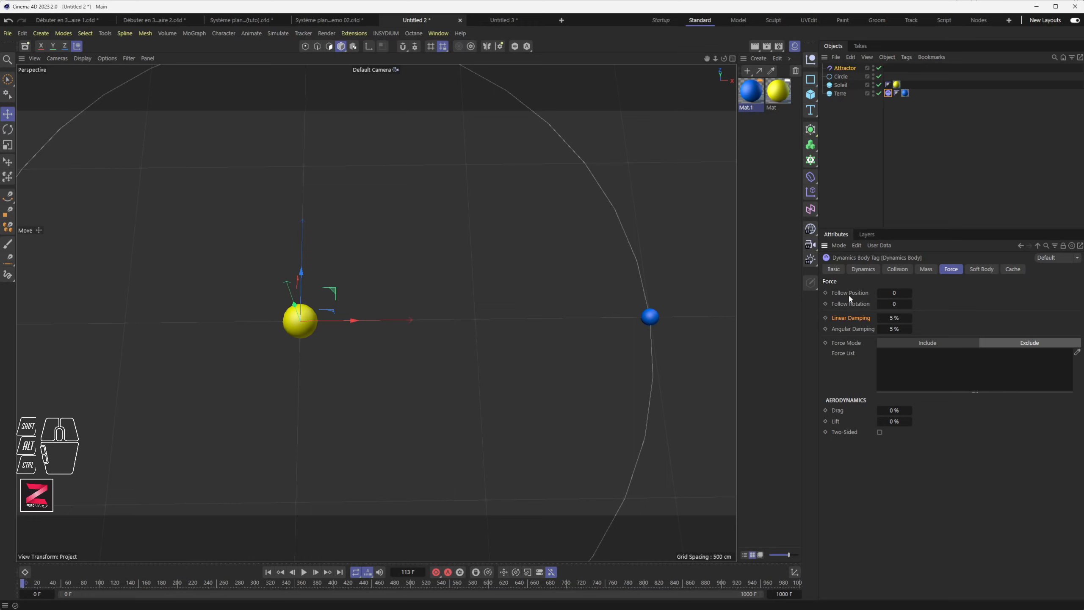
click(864, 269)
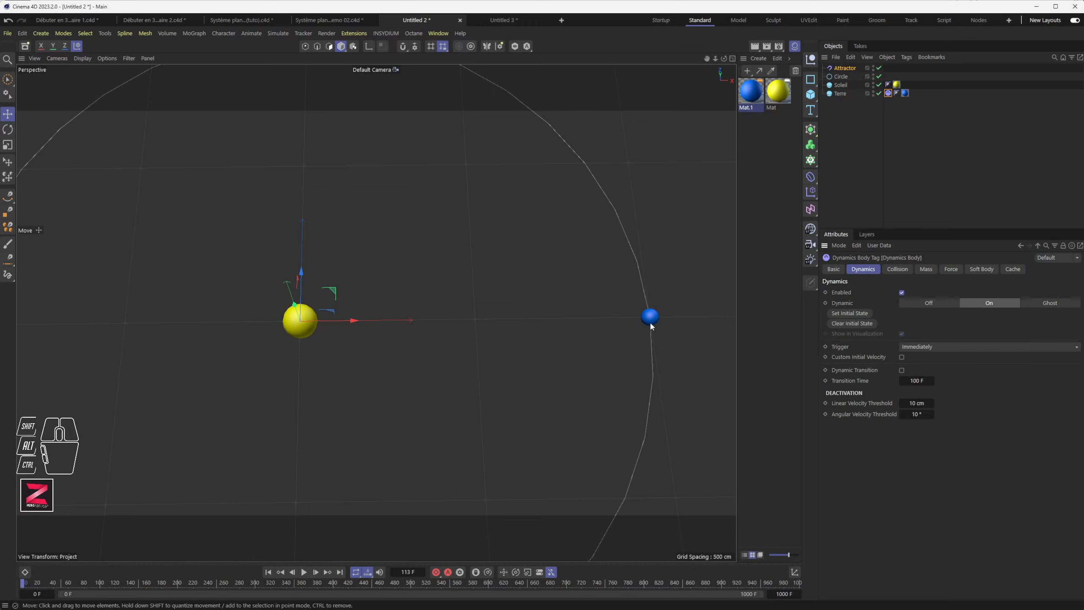
Step: Try moving Terre away from its place on the circle and undo the move
drag(649, 318, 648, 132)
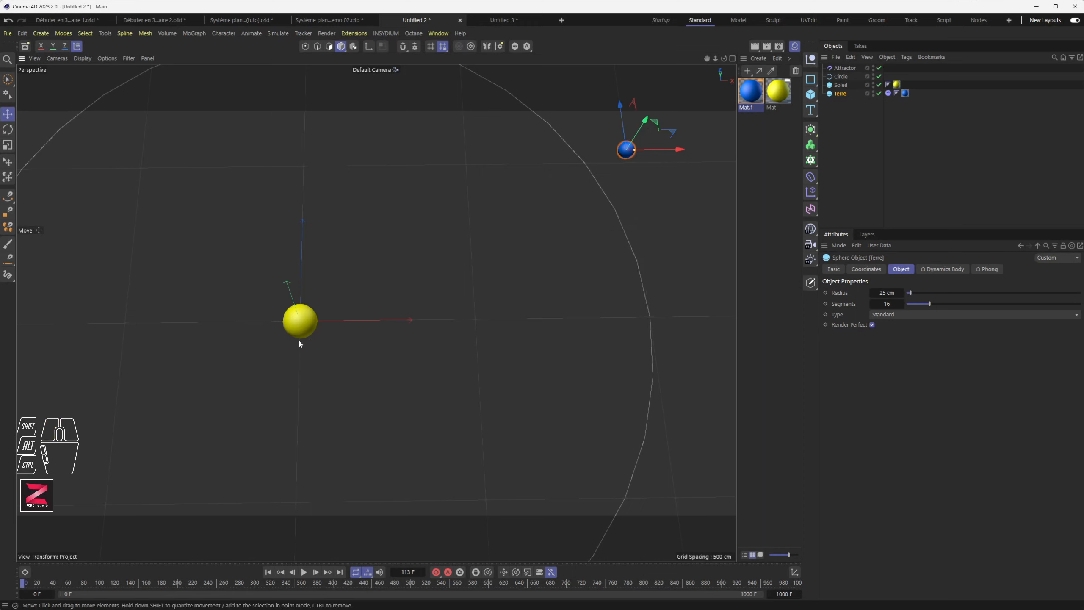
key(ctrl+z)
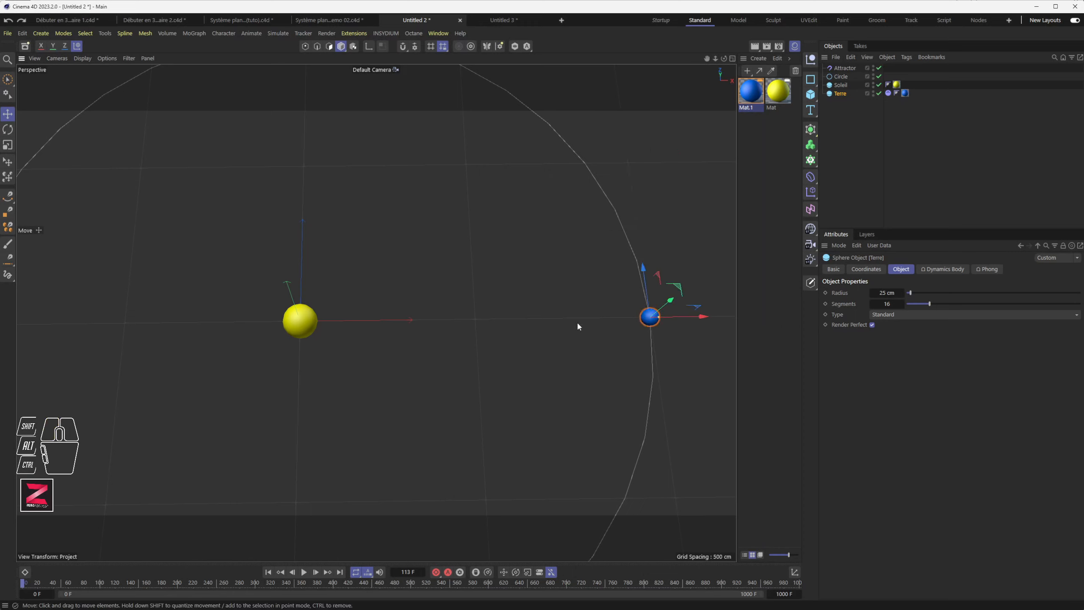
mouse_move(644, 286)
mouse_down()
mouse_move(666, 466)
mouse_move(659, 293)
mouse_up()
alt+drag(324, 392, 322, 344)
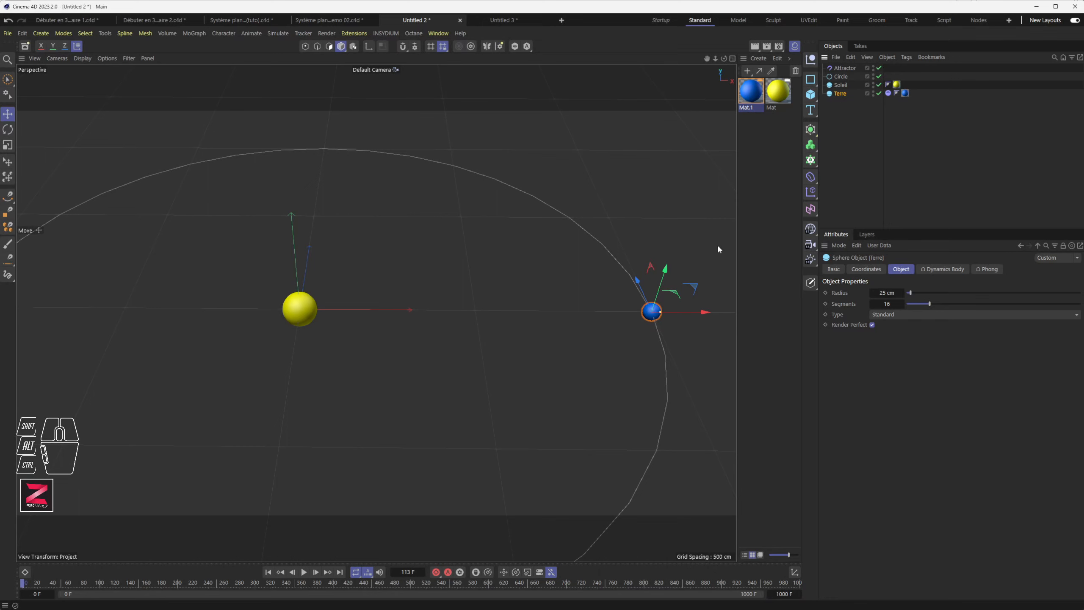
Step: Enable Custom Initial Velocity on Terre's Dynamics Body tag and set its initial linear velocity to 200 cm in Z
click(888, 93)
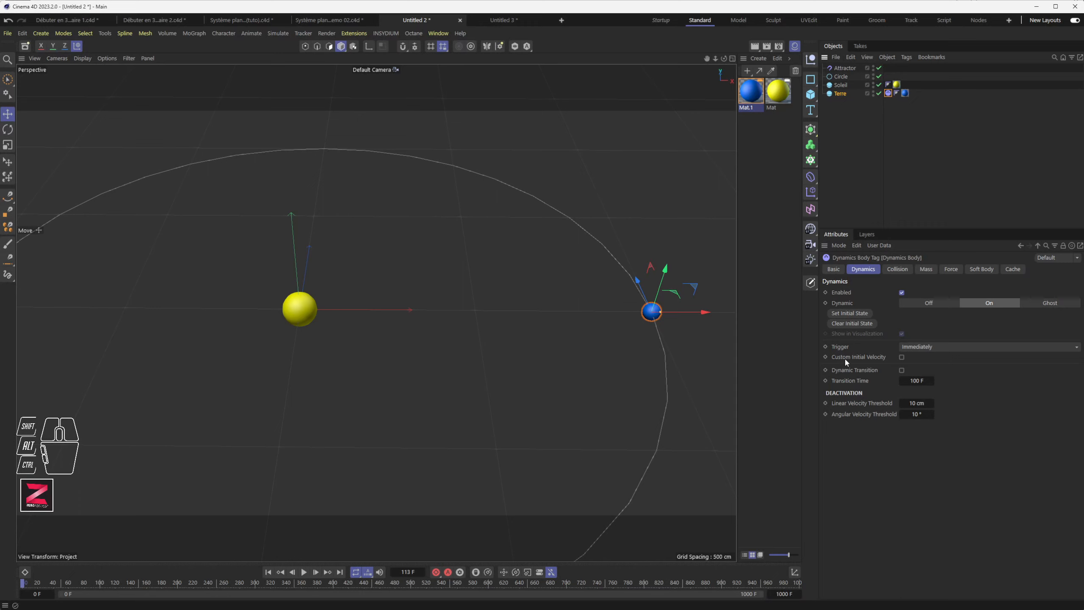
click(901, 357)
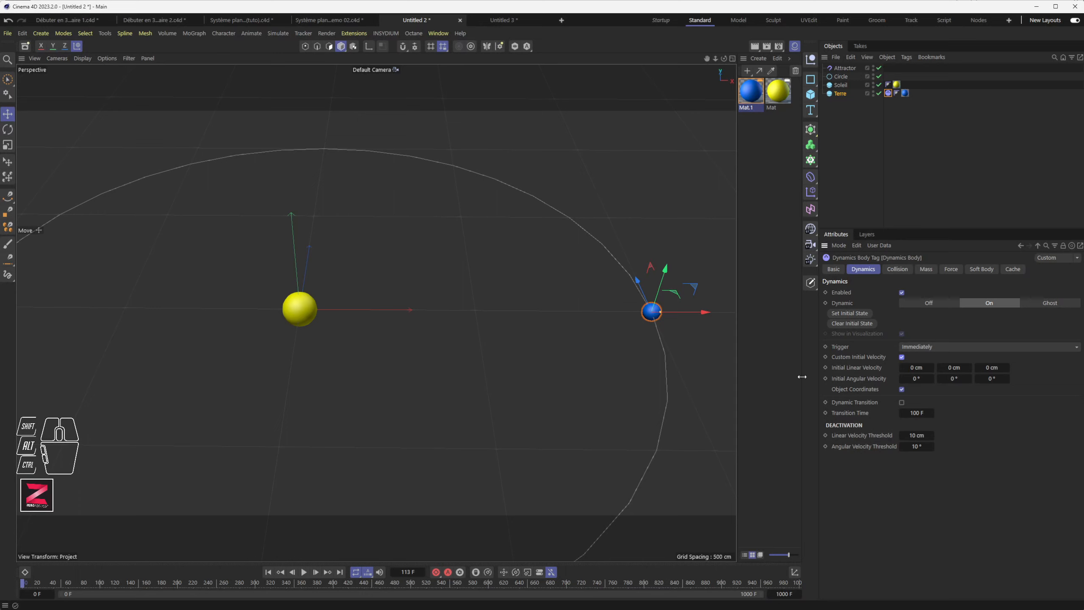
mouse_move(635, 274)
mouse_down()
mouse_move(567, 126)
mouse_move(641, 312)
mouse_move(582, 159)
mouse_move(636, 295)
mouse_up()
click(917, 367)
click(992, 367)
text(200)
key(Return)
Step: Play the simulation to examine Terre's path around the sun from a higher view, and return to the first frame
click(304, 572)
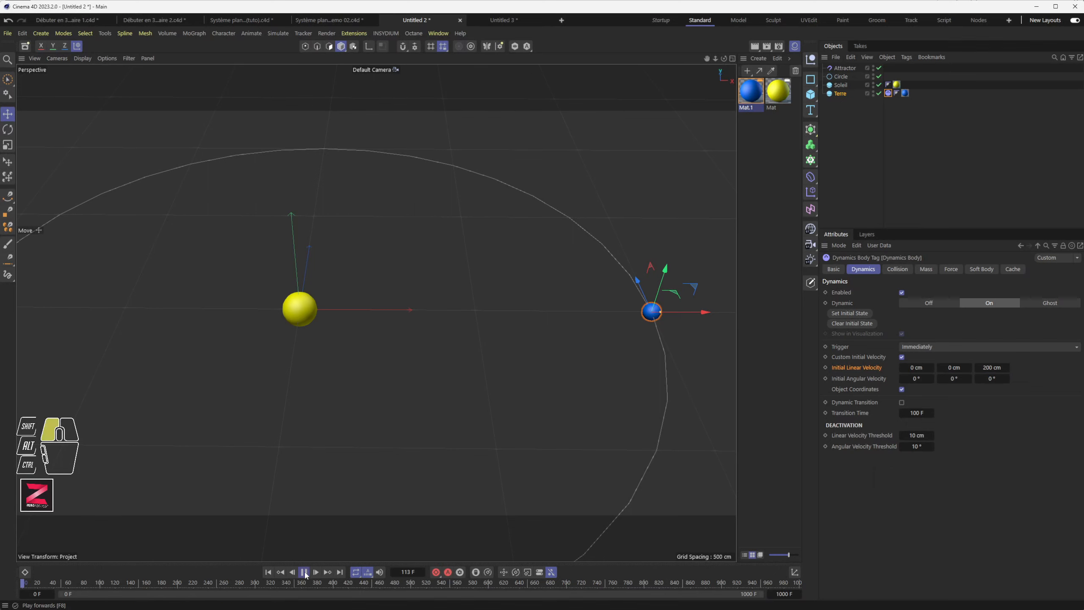
key(F8)
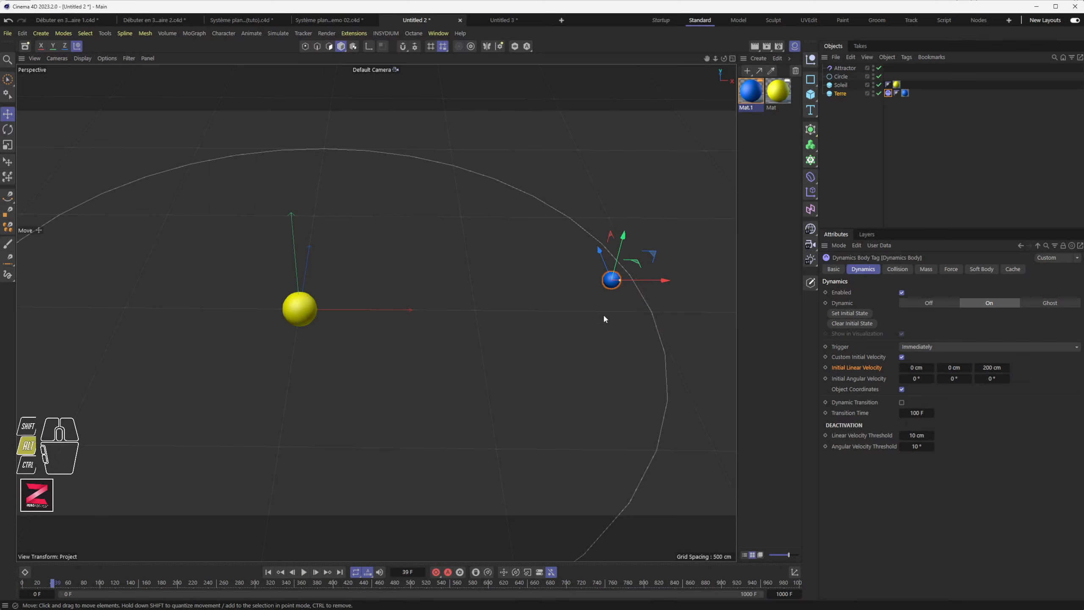
alt+drag(604, 319, 602, 351)
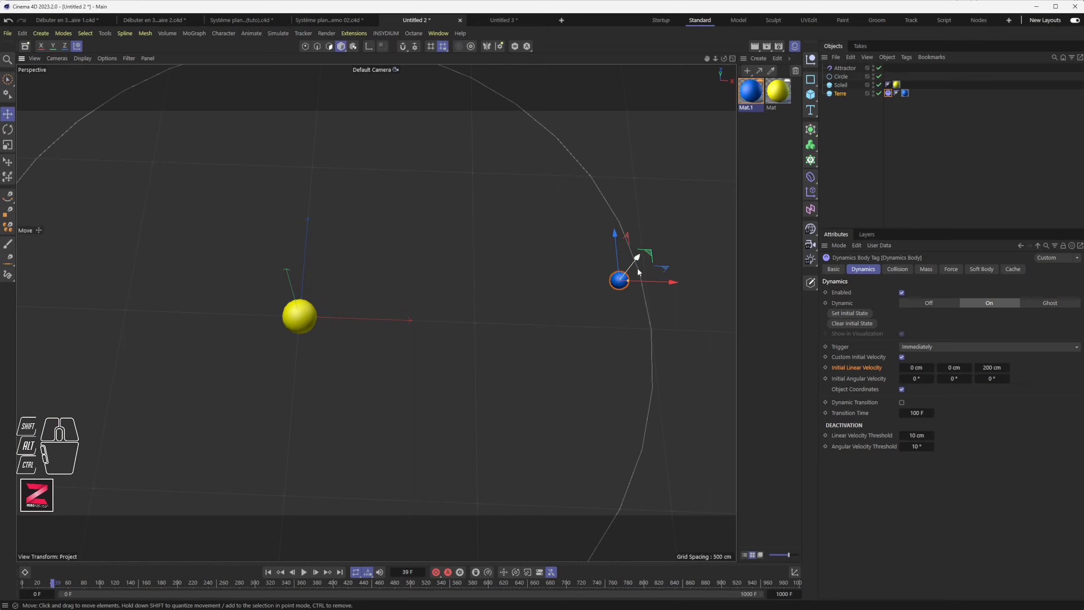
click(281, 573)
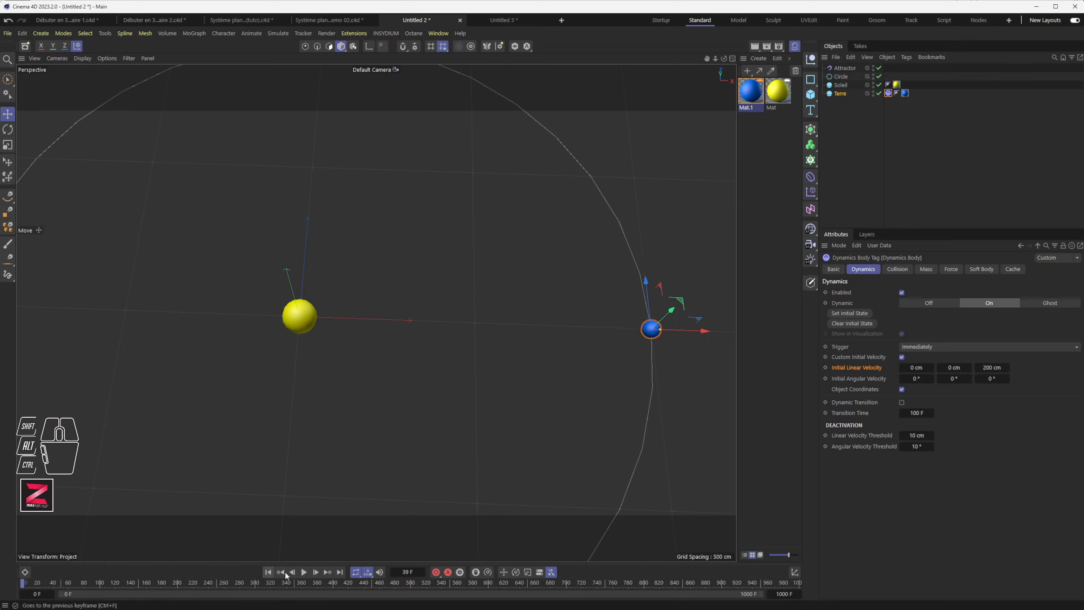
click(304, 572)
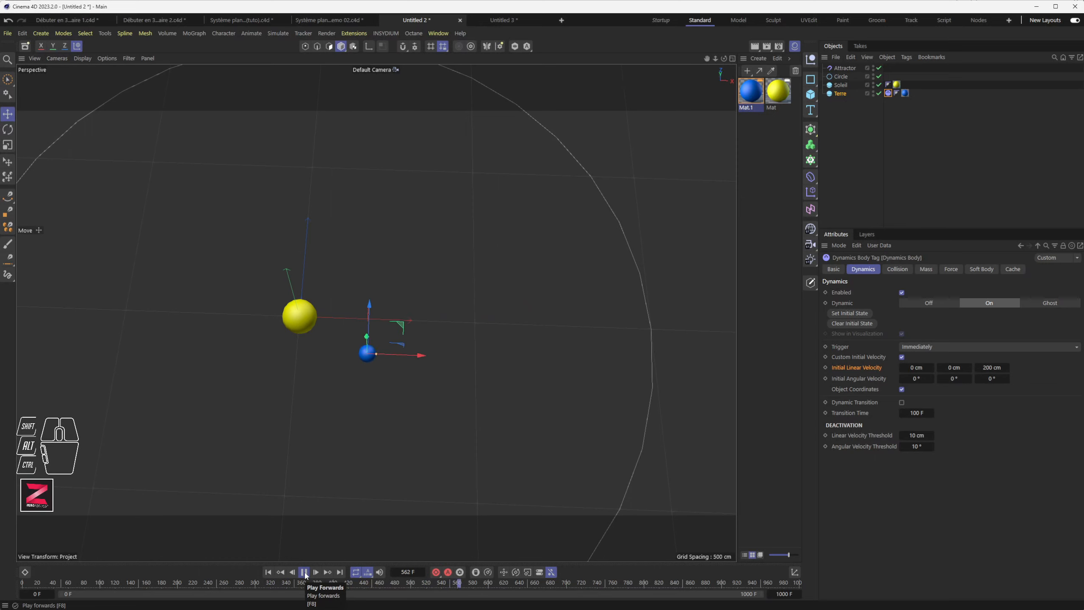
click(304, 572)
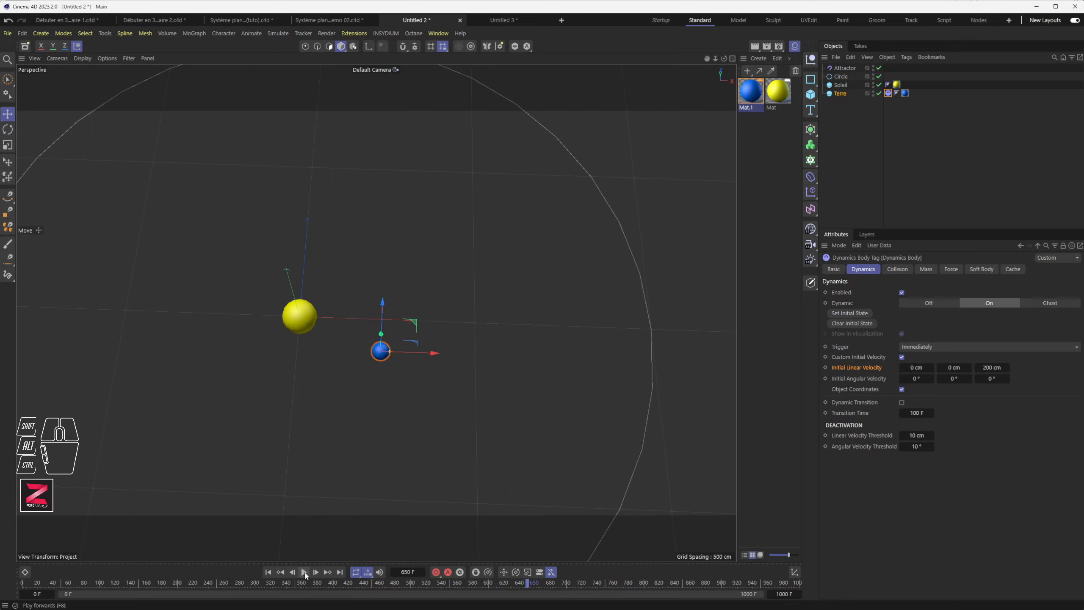
click(268, 572)
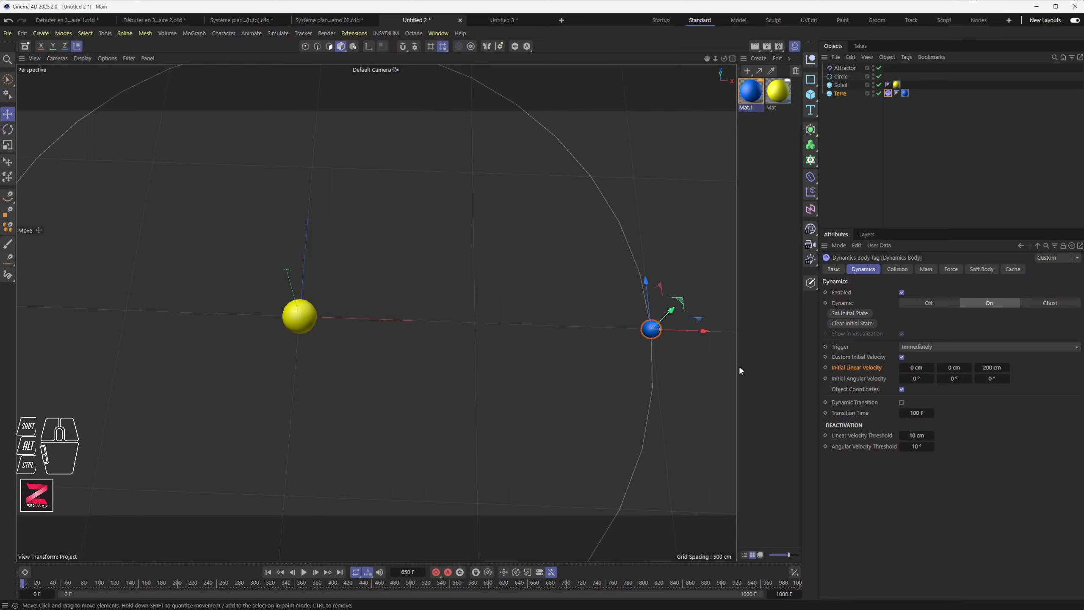
Step: Try an initial linear velocity of 1000 cm in Z for Terre and play the simulation
click(991, 367)
text(1000)
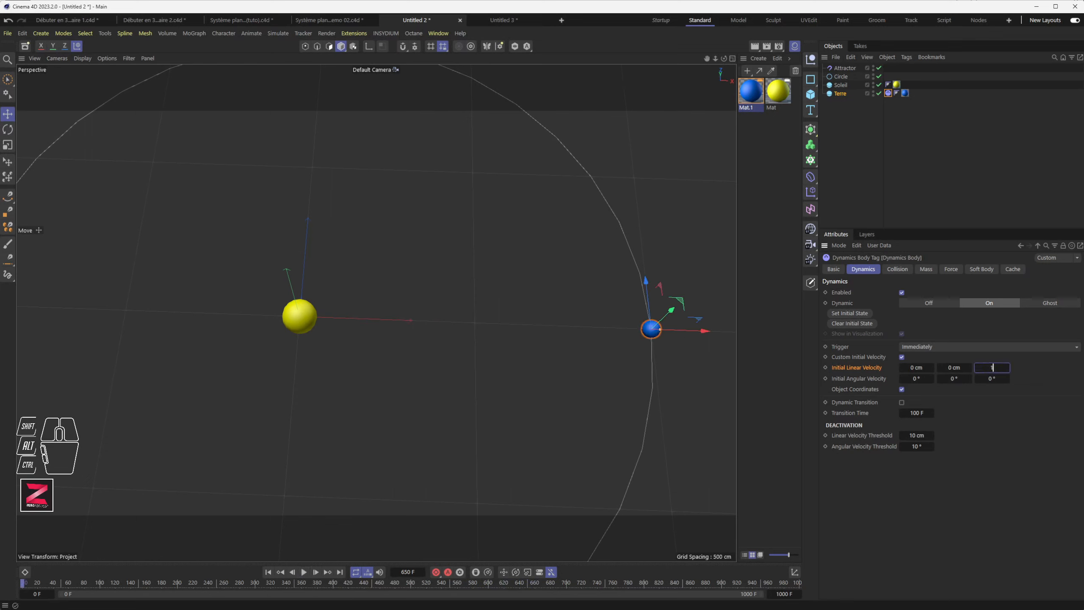
key(Return)
key(F8)
scroll(416, 385, down, 3)
alt+drag(530, 344, 549, 351)
key(F8)
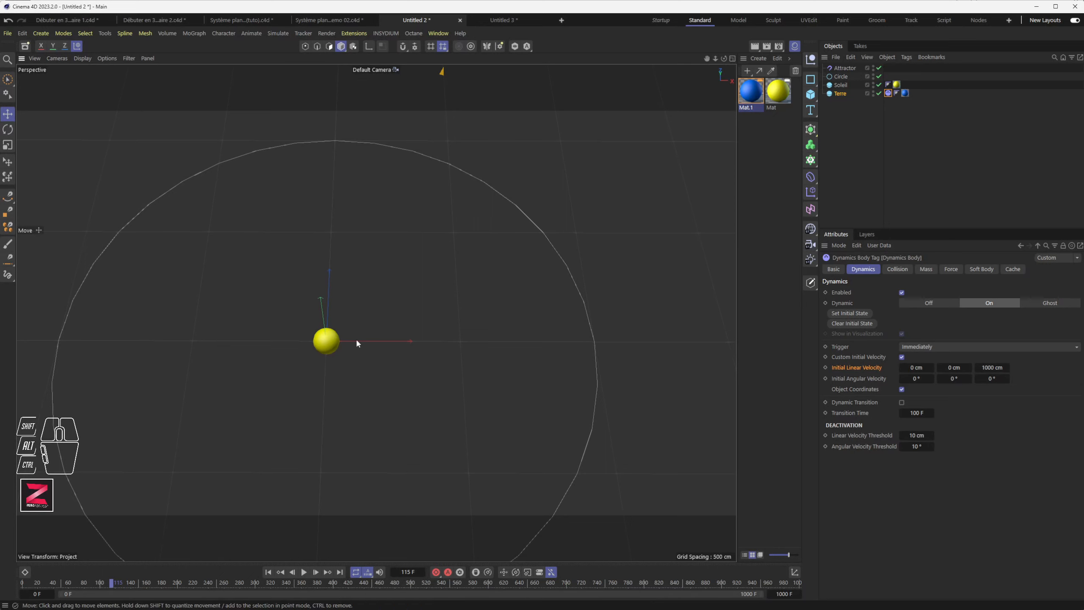
Step: Set Terre's initial linear velocity in Z to 500 cm and play the simulation from the first frame
click(994, 367)
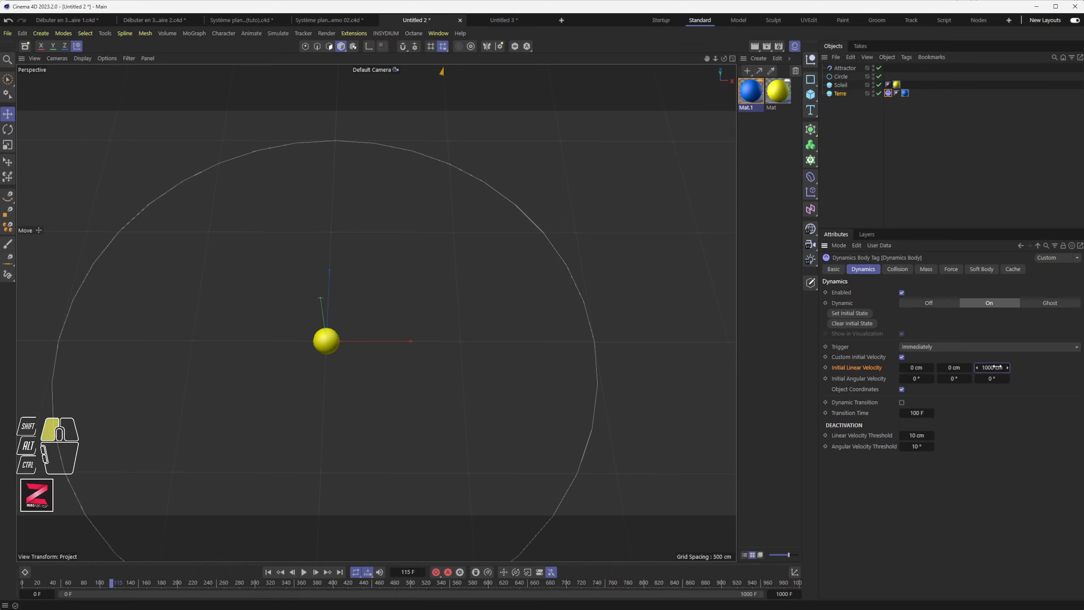
text(50)
click(268, 571)
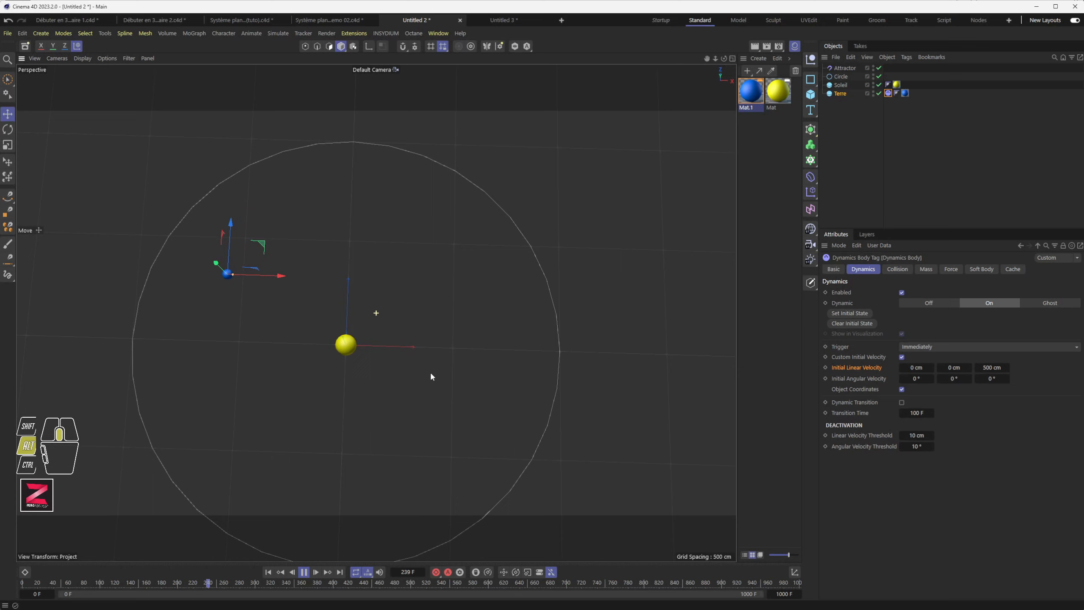
alt+drag(401, 393, 400, 401)
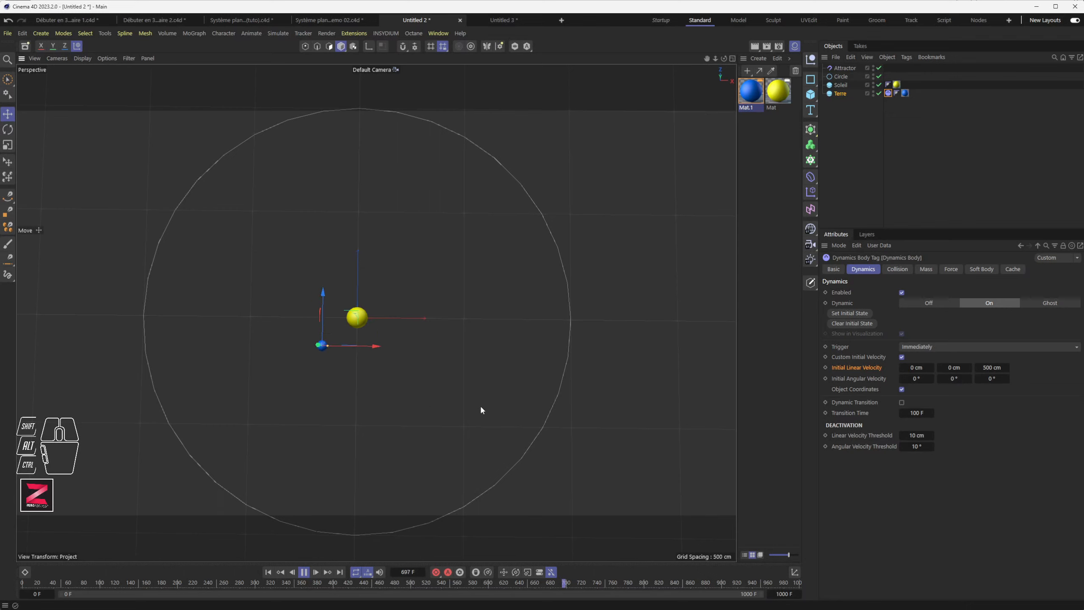
click(304, 572)
Step: Try a Linear Damping of 50 % on Terre's Dynamics Body tag and play the simulation from the first frame
click(951, 269)
click(268, 572)
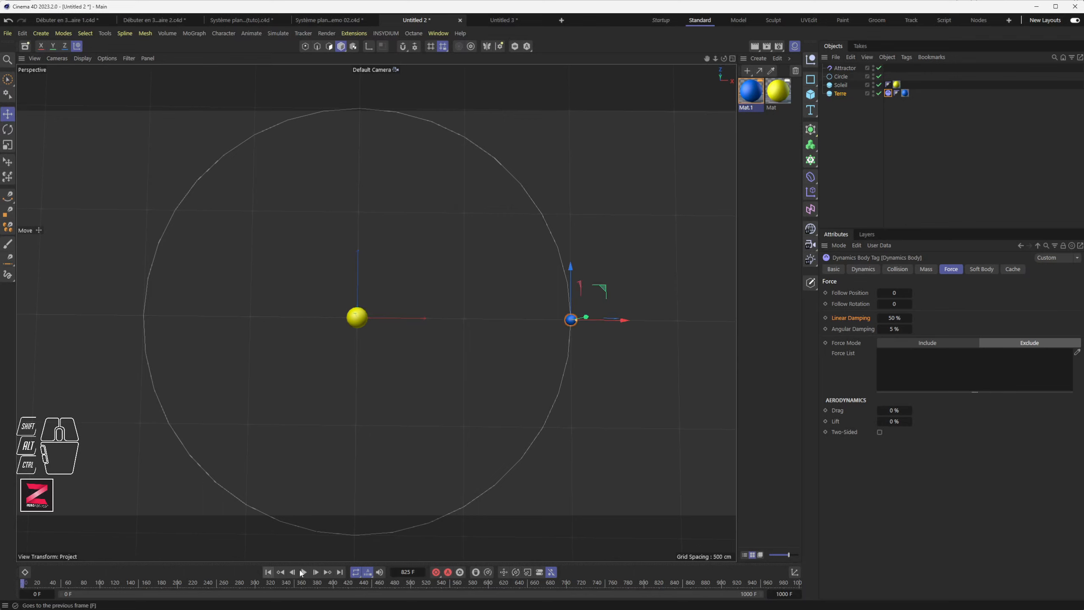
click(302, 572)
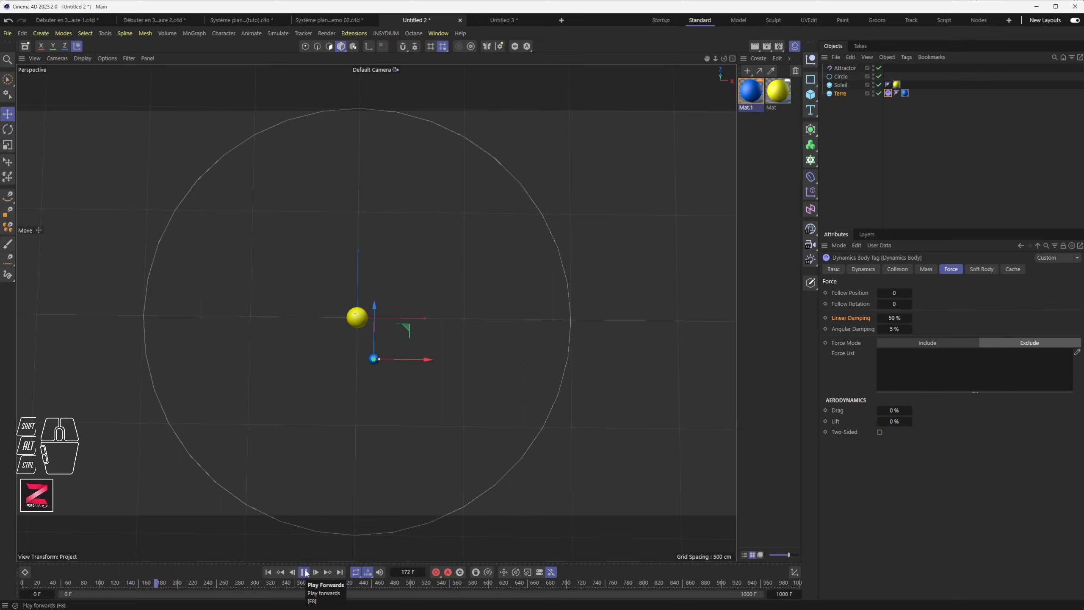
click(305, 572)
Step: Set Linear Damping to 0 % on Terre's Dynamics Body tag and play the orbit from the first frame
click(895, 318)
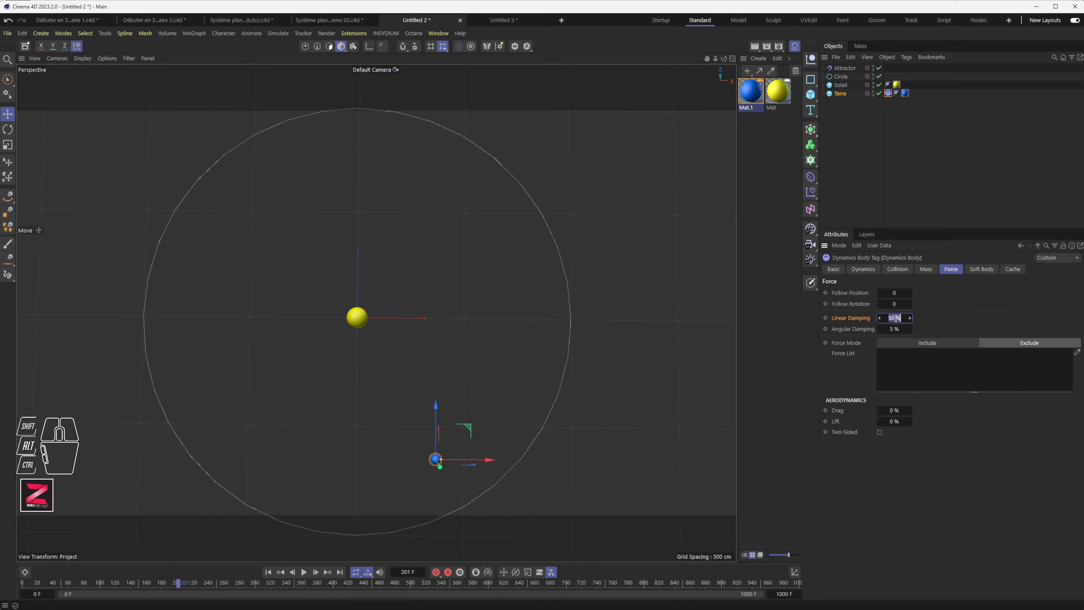
text(0)
key(Return)
click(269, 572)
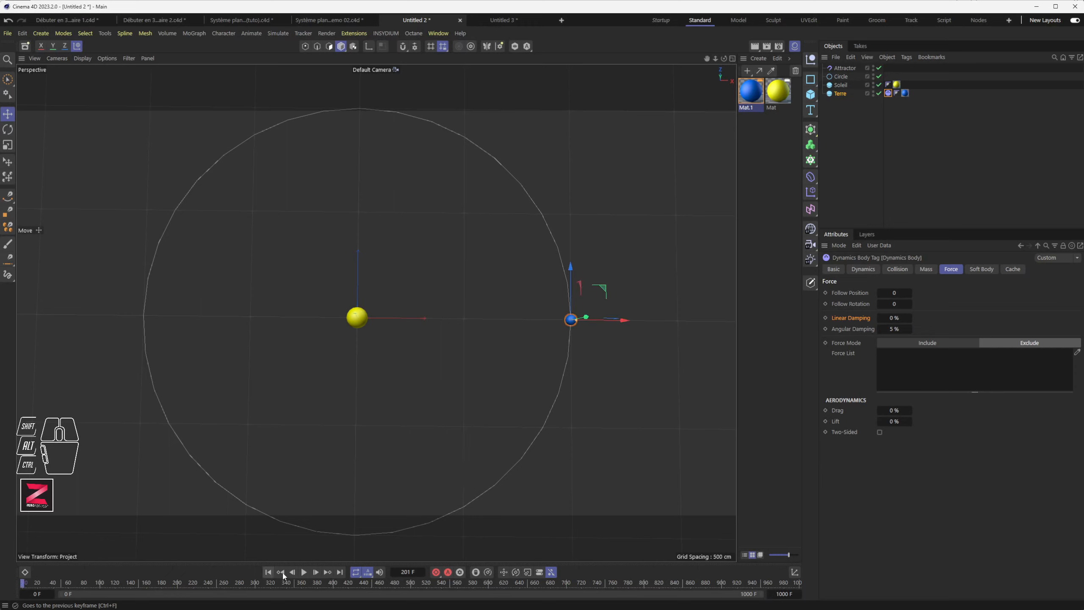
click(303, 572)
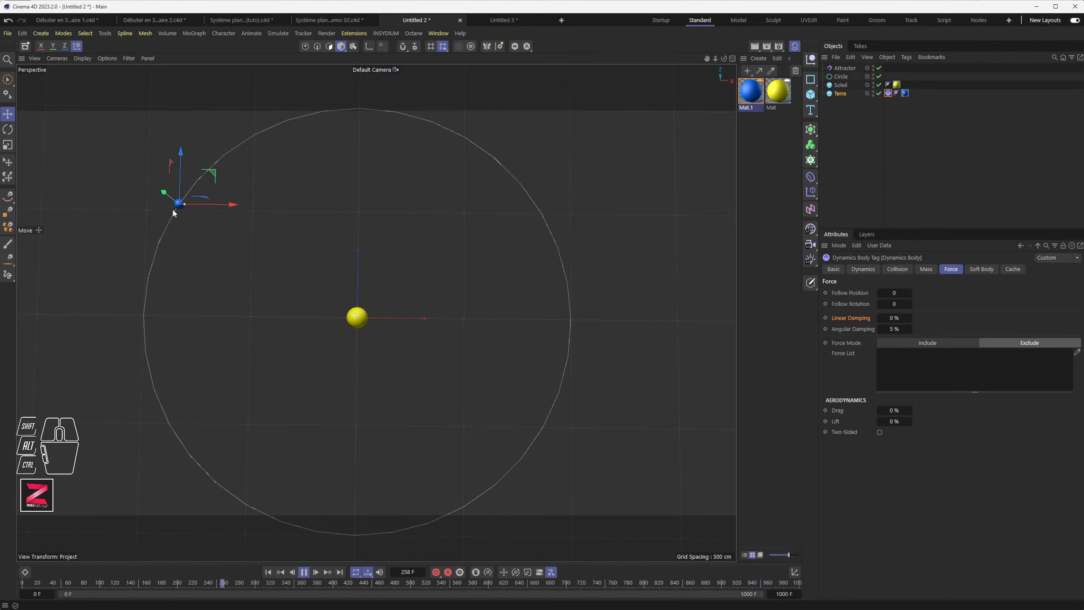
alt+right_drag(271, 376, 278, 368)
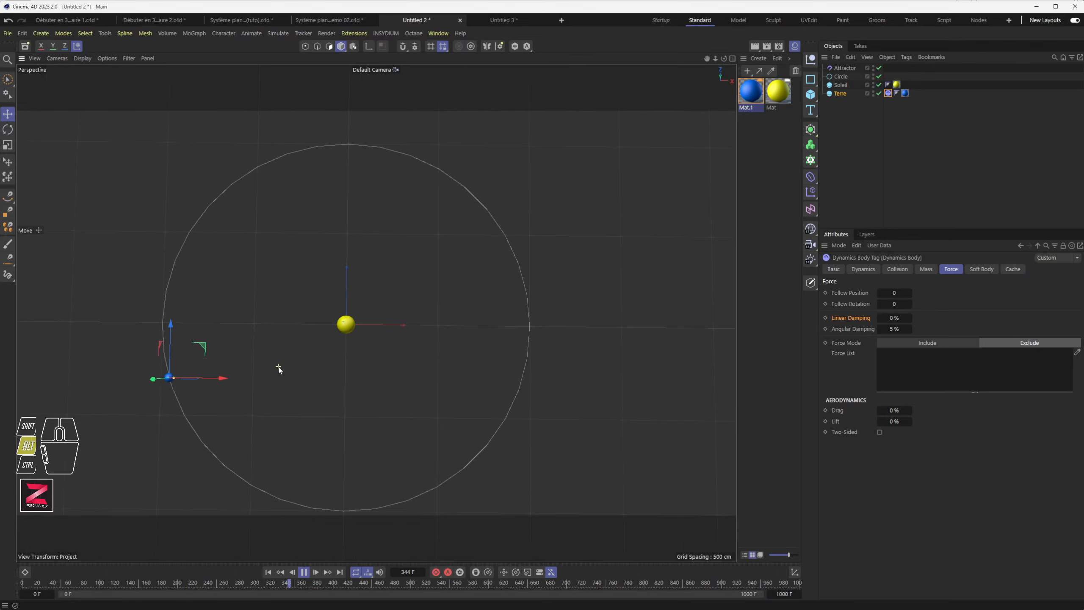
alt+drag(242, 425, 282, 393)
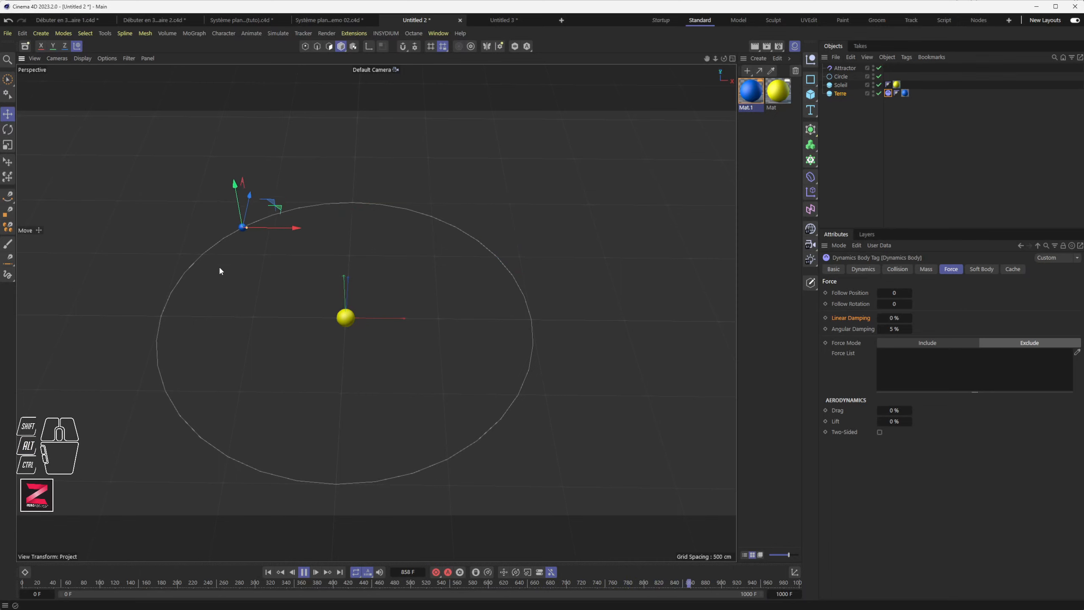
click(304, 571)
Step: Replay the orbit as seen from above and set Angular Damping to 0 % on Terre's Dynamics Body tag
alt+drag(239, 321, 236, 362)
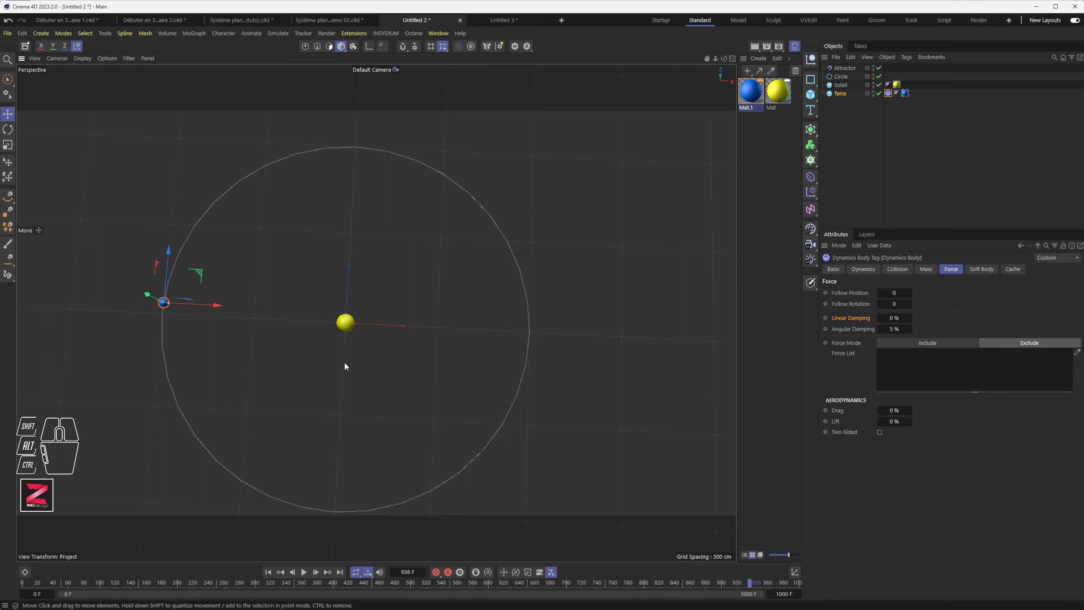
click(304, 572)
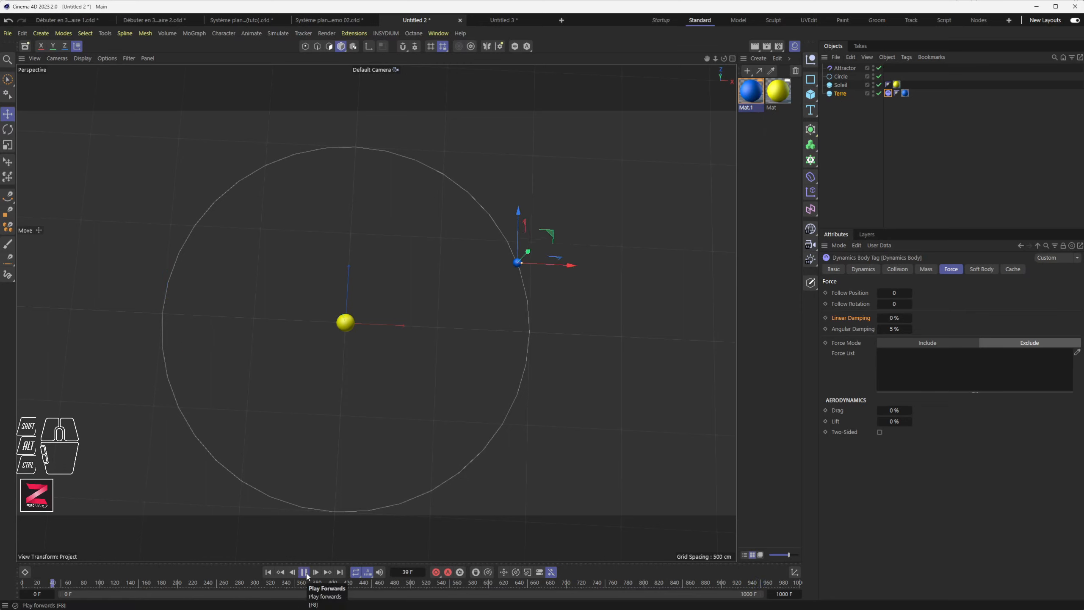
click(304, 572)
alt+drag(570, 328, 555, 274)
click(894, 329)
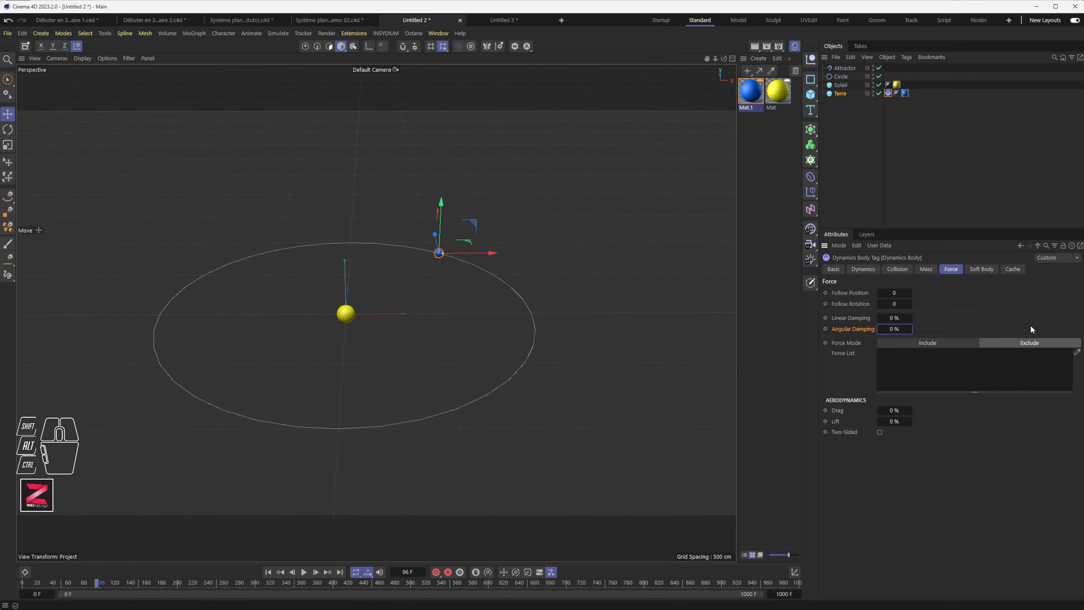
Step: Try Terre's collision settings with Inherit Tag None, Individual Elements Off, and Self Collisions and Use Deformed Object disabled
click(903, 270)
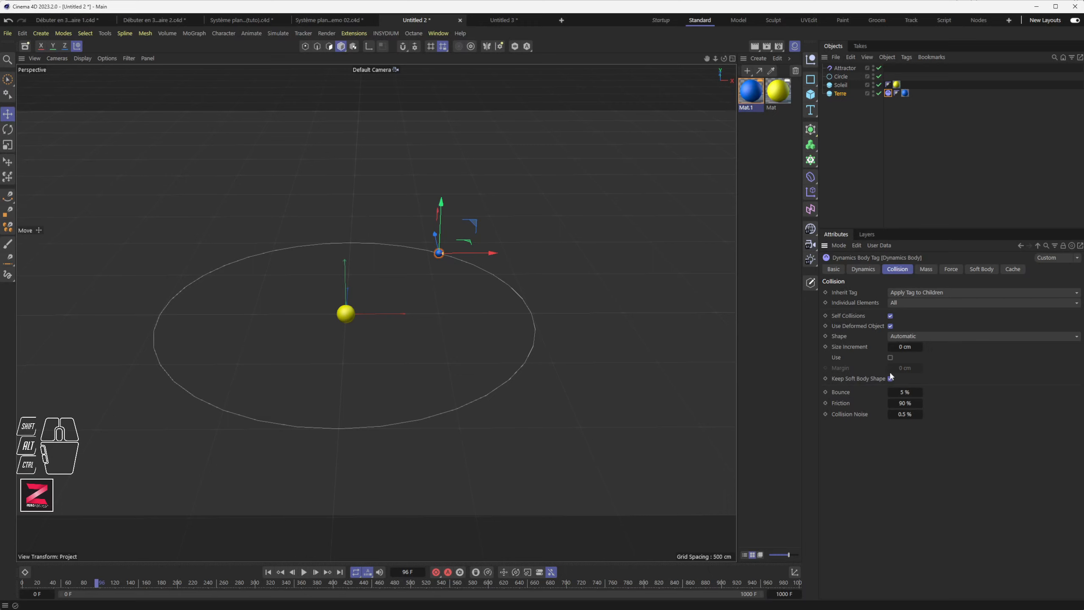
click(902, 394)
mouse_move(898, 298)
mouse_down()
mouse_move(944, 300)
mouse_move(911, 312)
mouse_up()
click(911, 303)
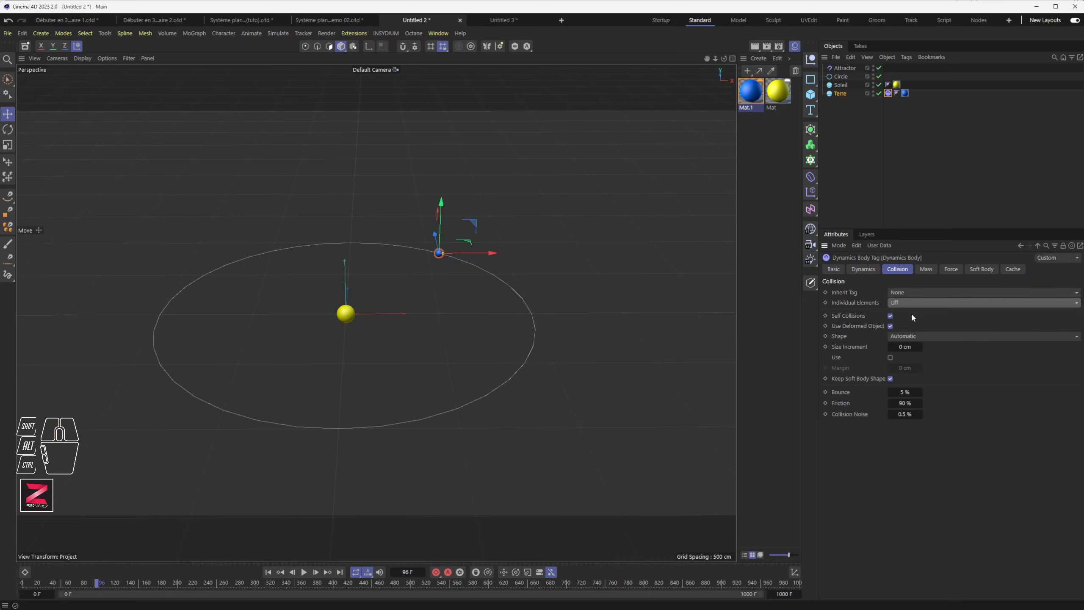
click(890, 315)
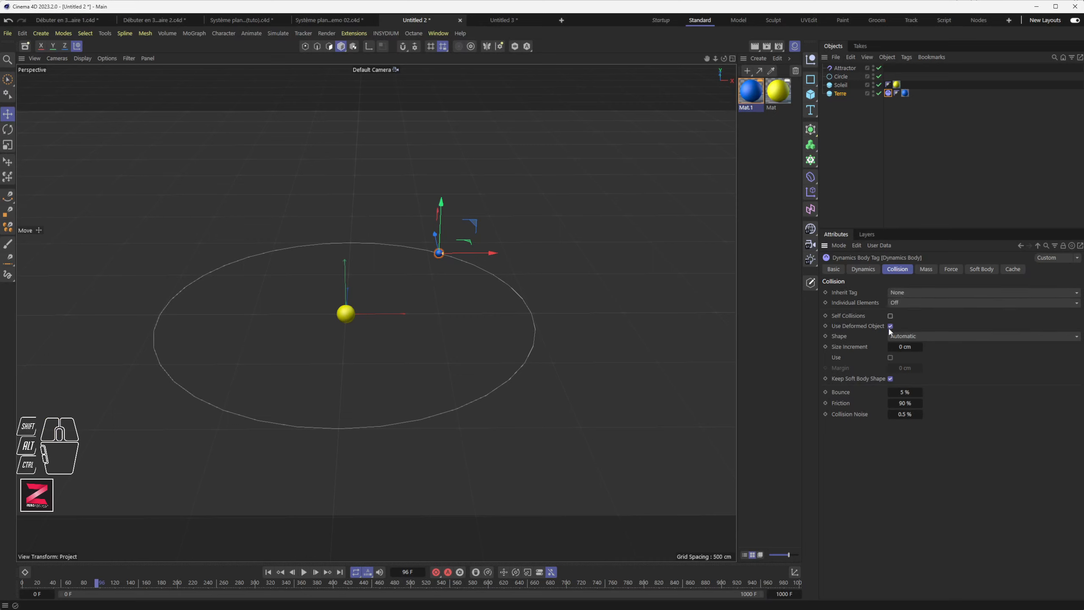
click(890, 326)
Step: Undo the changes to the collision settings of Terre's Dynamics Body tag
key(ctrl)
key(ctrl+z)
key(ctrl+z)
key(ctrl+z)
key(ctrl+z)
Step: Return to the first frame and disable the Circle spline so it is hidden in the viewport
alt+drag(508, 339, 504, 382)
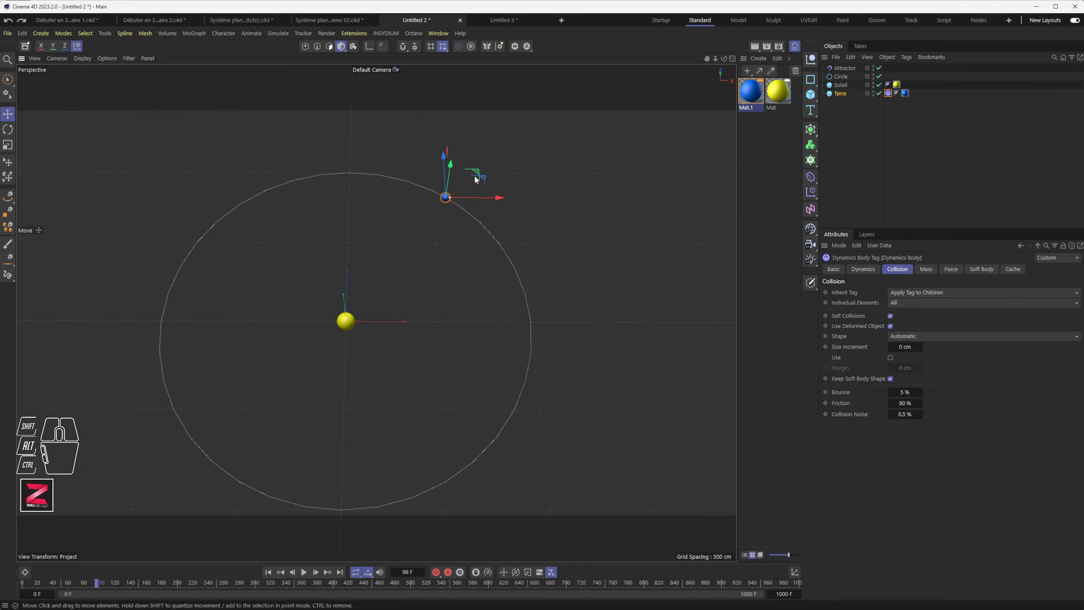
click(268, 572)
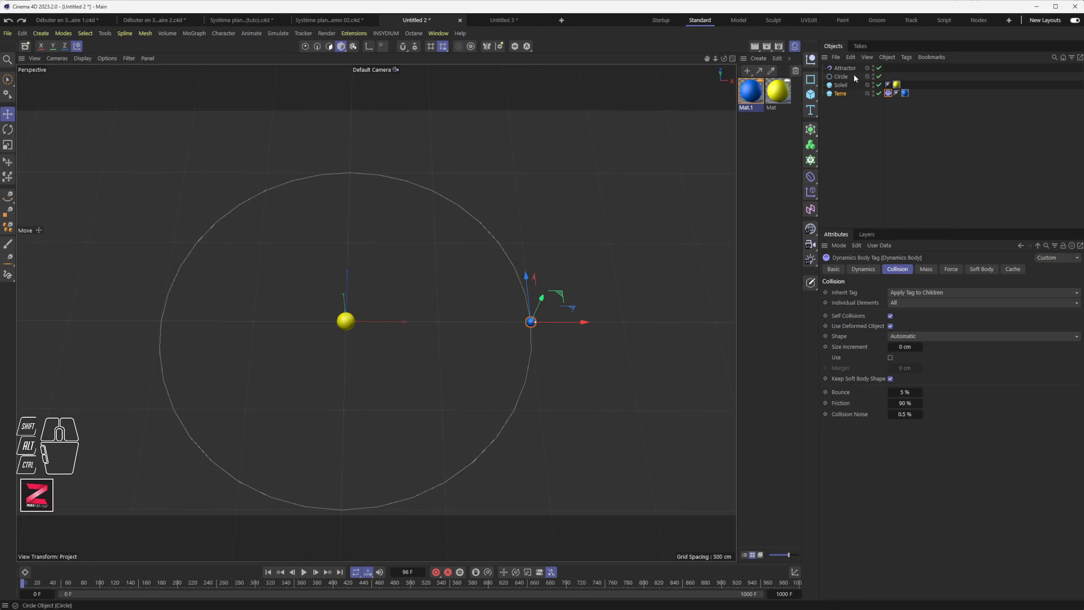
click(879, 76)
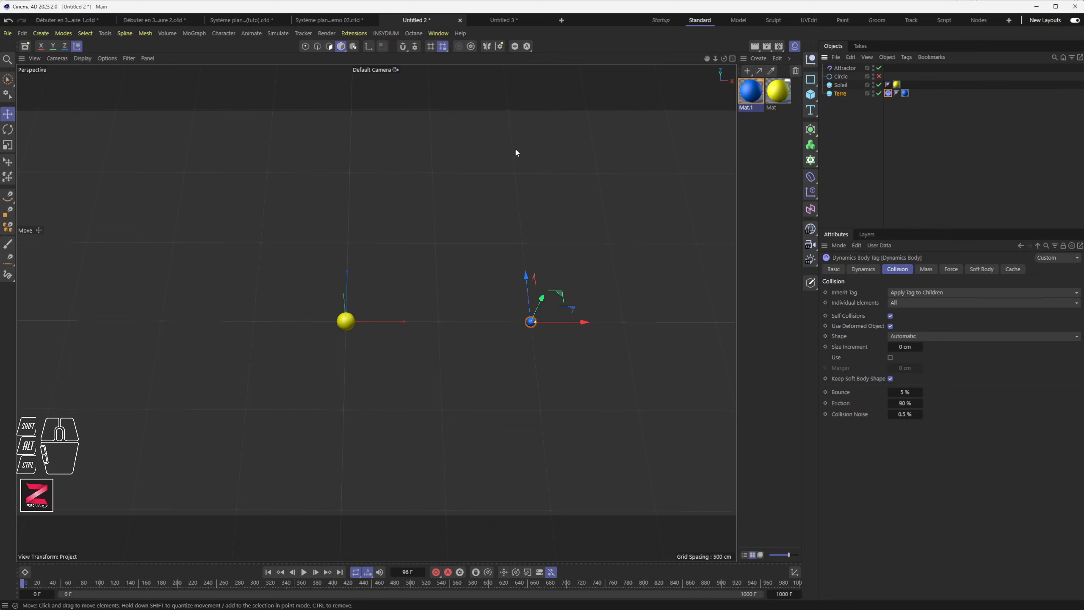
Step: Raise Terre above the sun's plane by setting its Y position to 368 cm
alt+drag(409, 402, 399, 360)
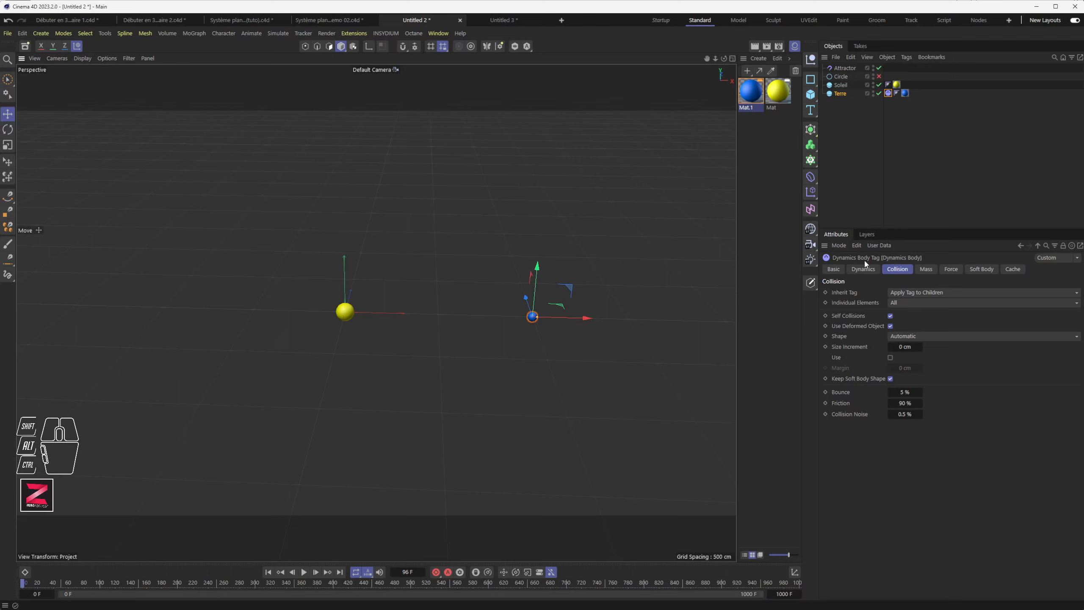
click(840, 93)
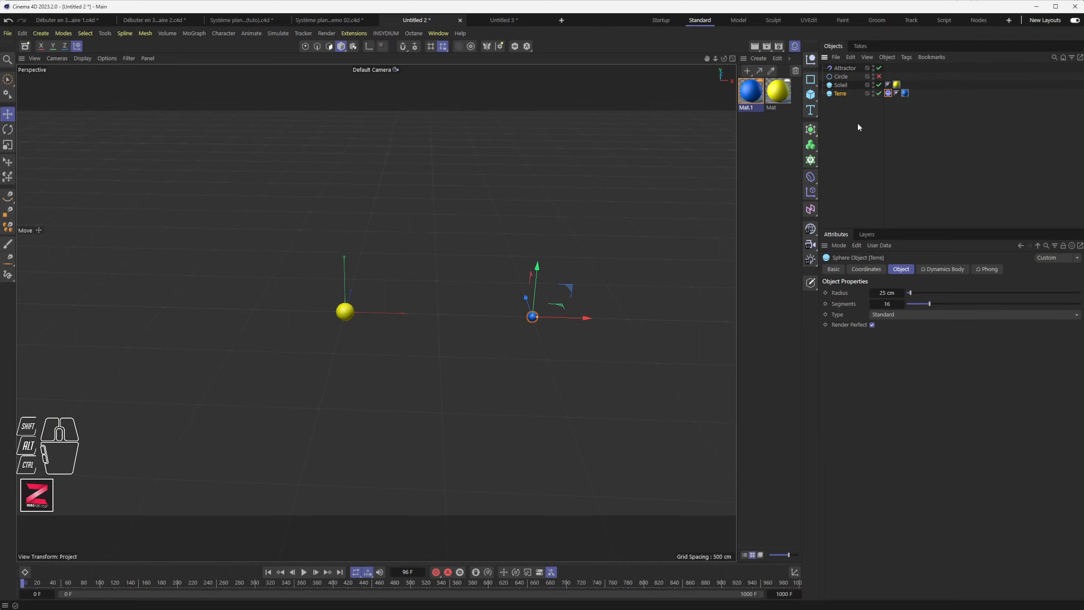
click(864, 269)
drag(868, 318, 901, 317)
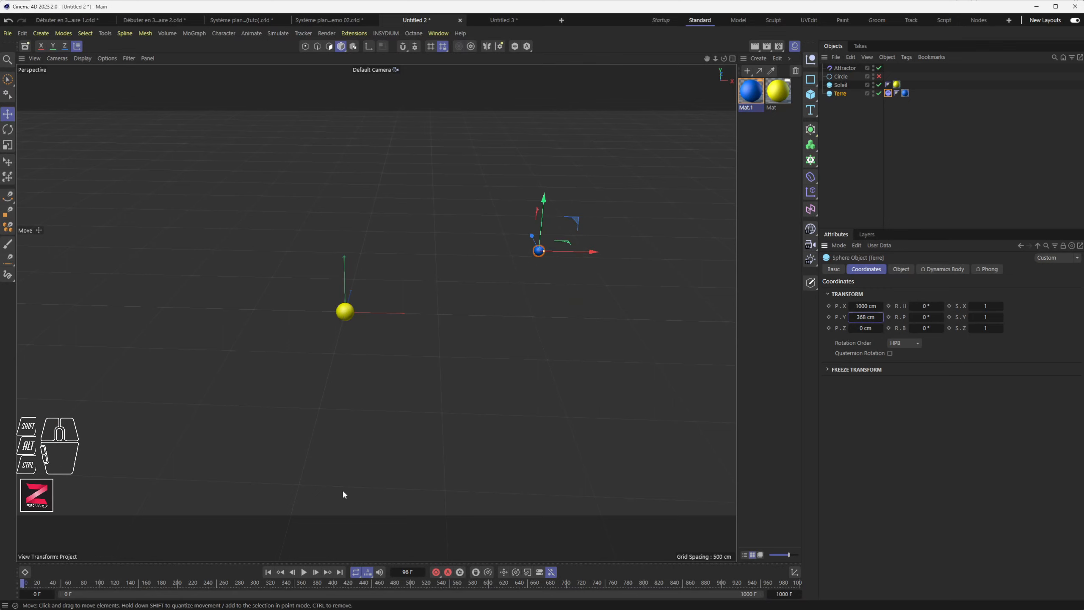
alt+drag(337, 504, 382, 459)
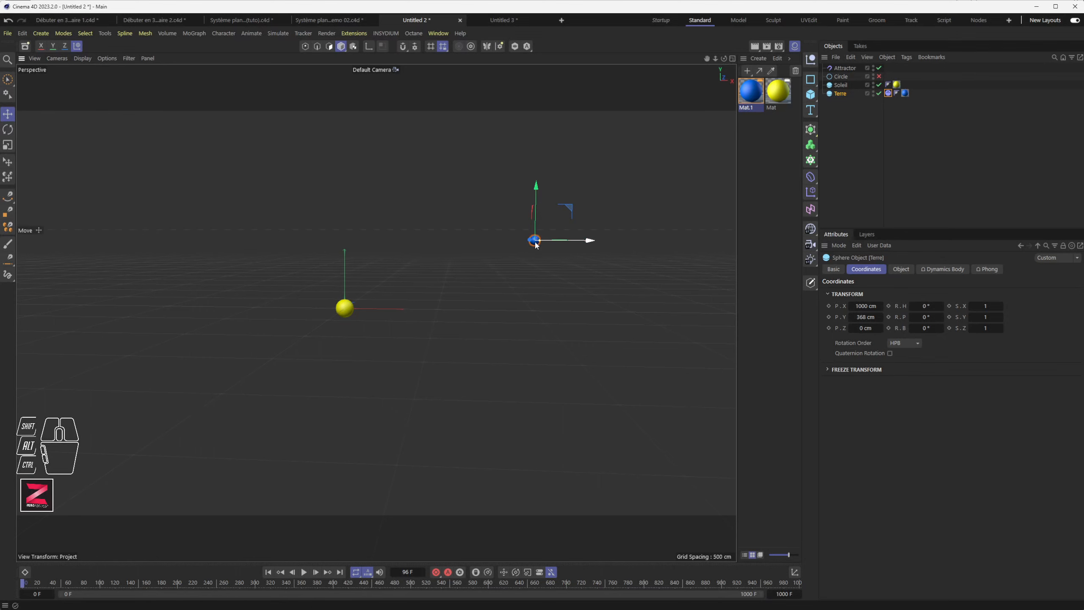
alt+drag(467, 276, 476, 322)
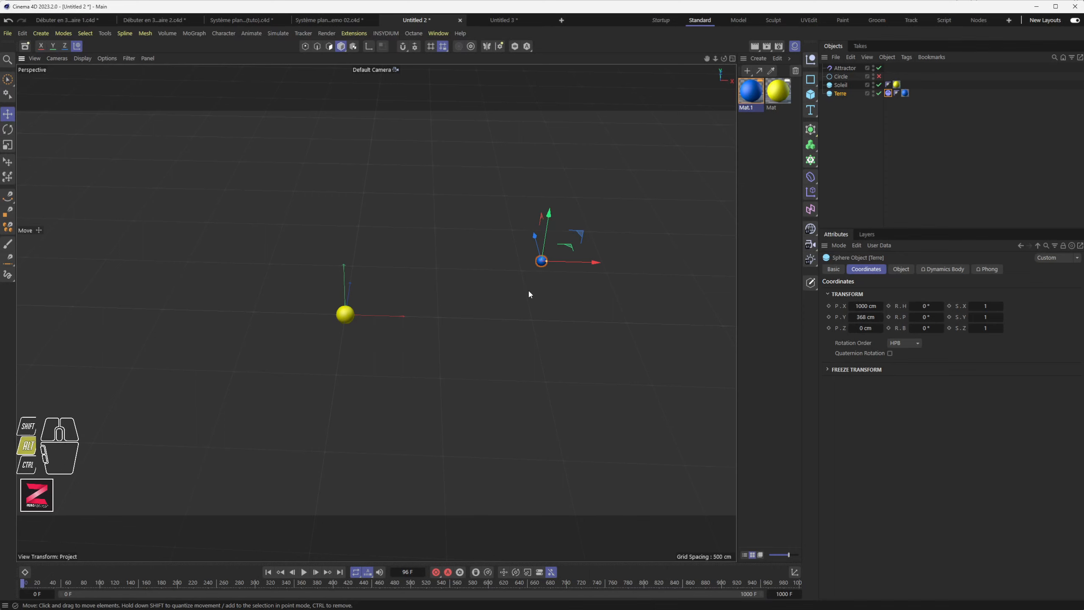
Step: Undo Terre's last height change and raise Terre to a Y position of about 232 cm above the sun's plane
alt+drag(530, 293, 544, 81)
key(ctrl+z)
key(ctrl+z)
drag(535, 291, 535, 264)
Step: Play the simulation from the first frame and examine Terre's inclined orbit around the sun from the side and from above
click(267, 572)
click(304, 572)
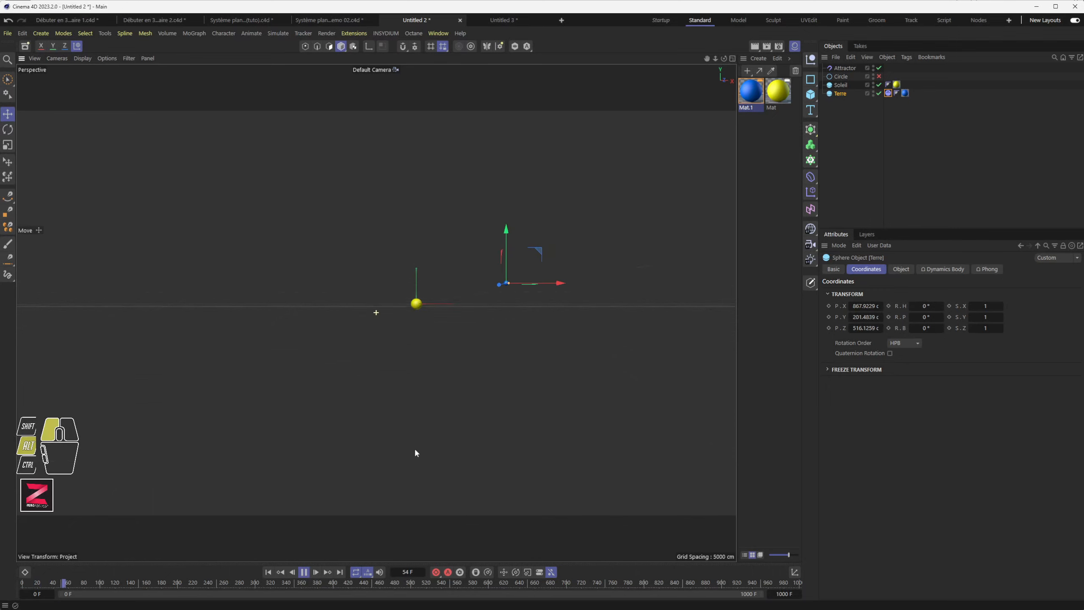
mouse_move(414, 448)
alt+mouse_down()
mouse_move(423, 532)
mouse_move(440, 296)
mouse_move(414, 350)
mouse_move(413, 461)
alt+mouse_up()
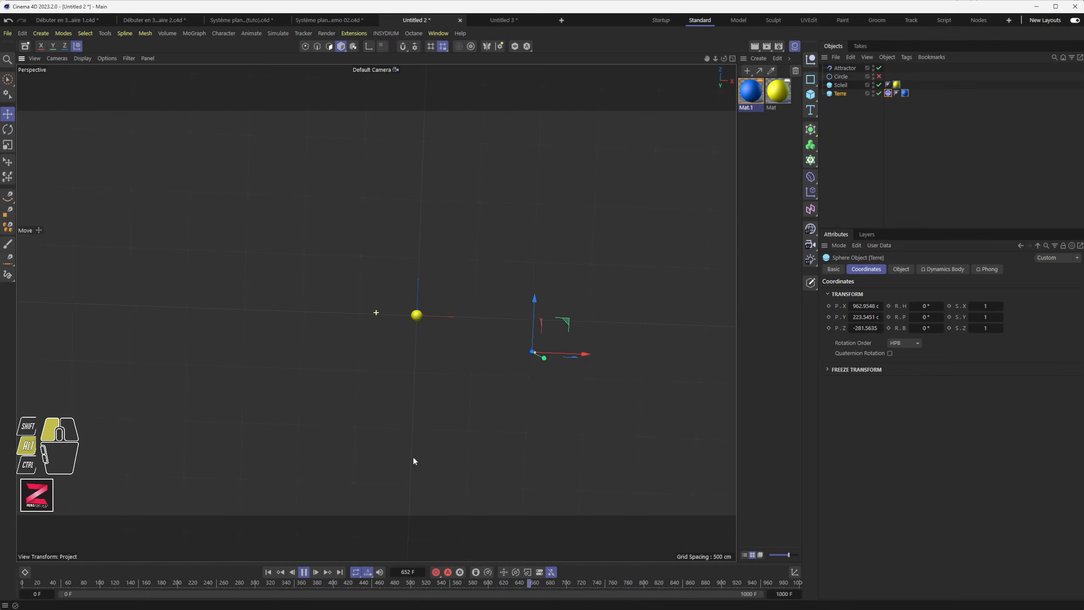
click(304, 572)
alt+drag(450, 387, 458, 304)
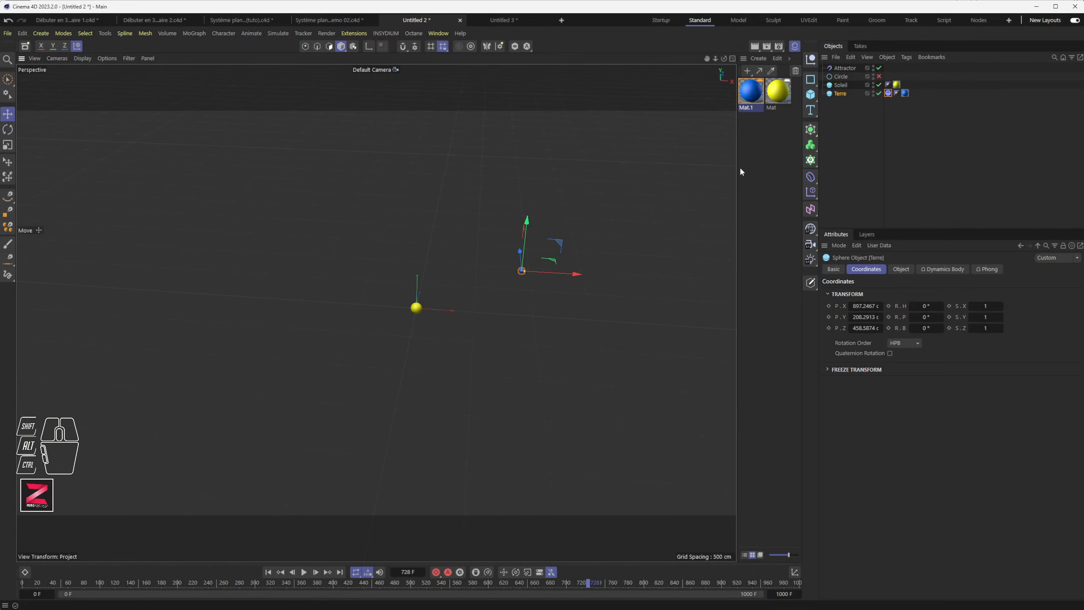
Step: Add a MoGraph Tracer linked to Terre and show its object properties
click(194, 33)
click(205, 113)
click(898, 268)
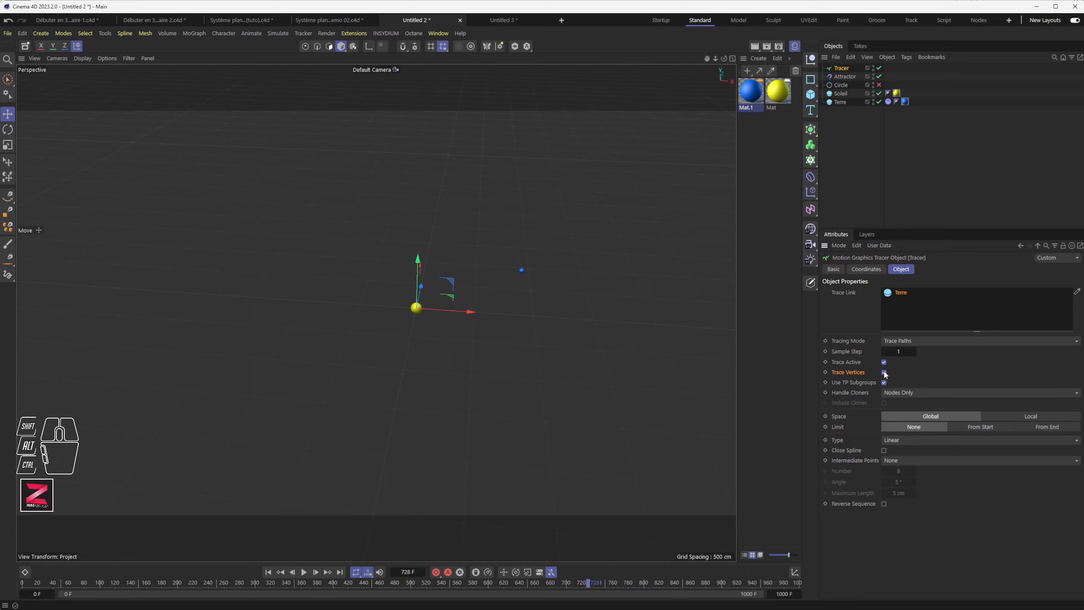
Step: Play the simulation from the first frame to examine the trail traced behind Terre, and stop it
click(268, 572)
click(303, 572)
scroll(507, 307, up, 8)
click(305, 572)
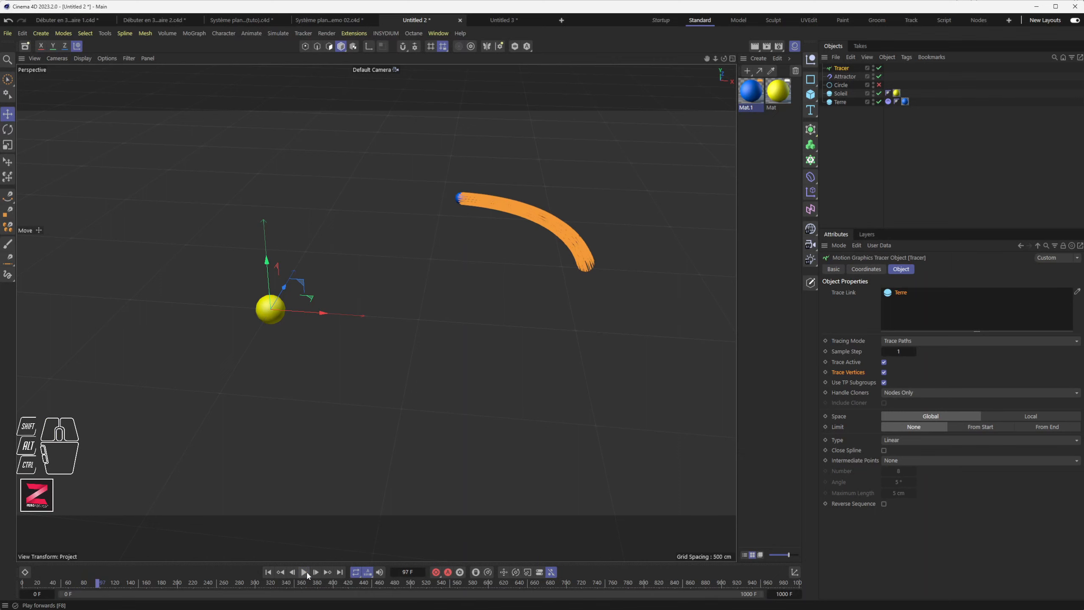
Step: Disable Trace Vertices on the Tracer and replay from the first frame to inspect Terre's path from several angles
click(884, 372)
click(268, 571)
click(304, 571)
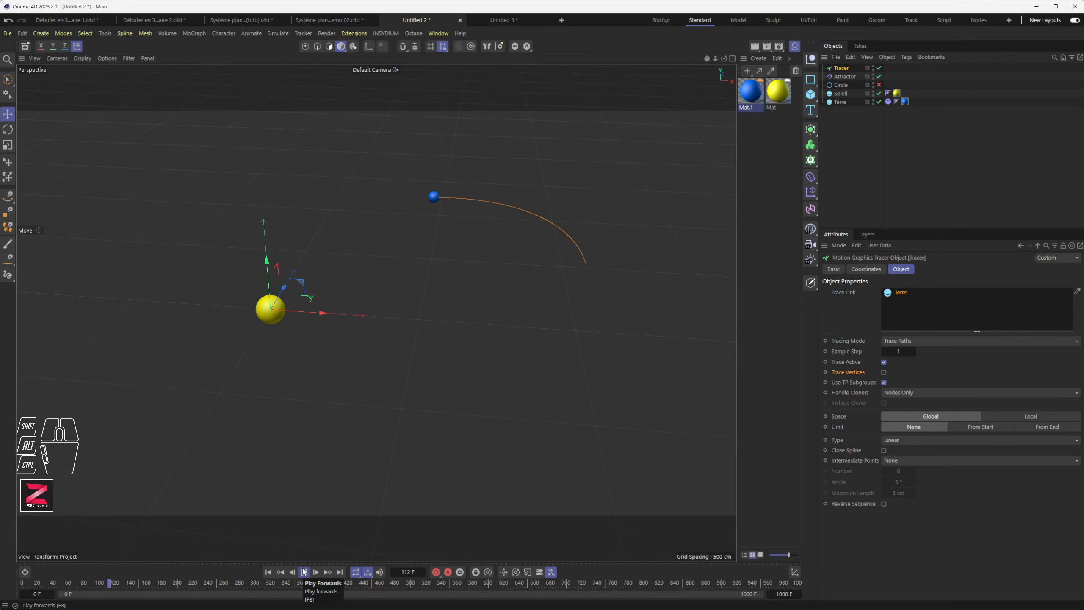
alt+drag(443, 277, 459, 247)
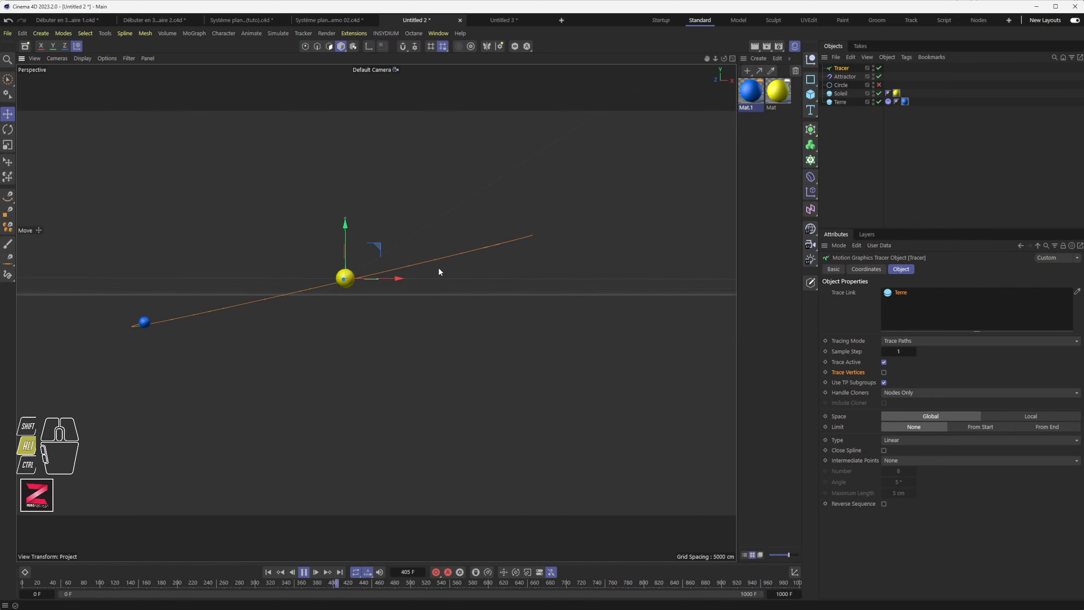
mouse_move(404, 218)
alt+mouse_down()
mouse_move(412, 304)
mouse_move(383, 363)
mouse_move(437, 321)
mouse_move(440, 233)
mouse_move(439, 320)
alt+mouse_up()
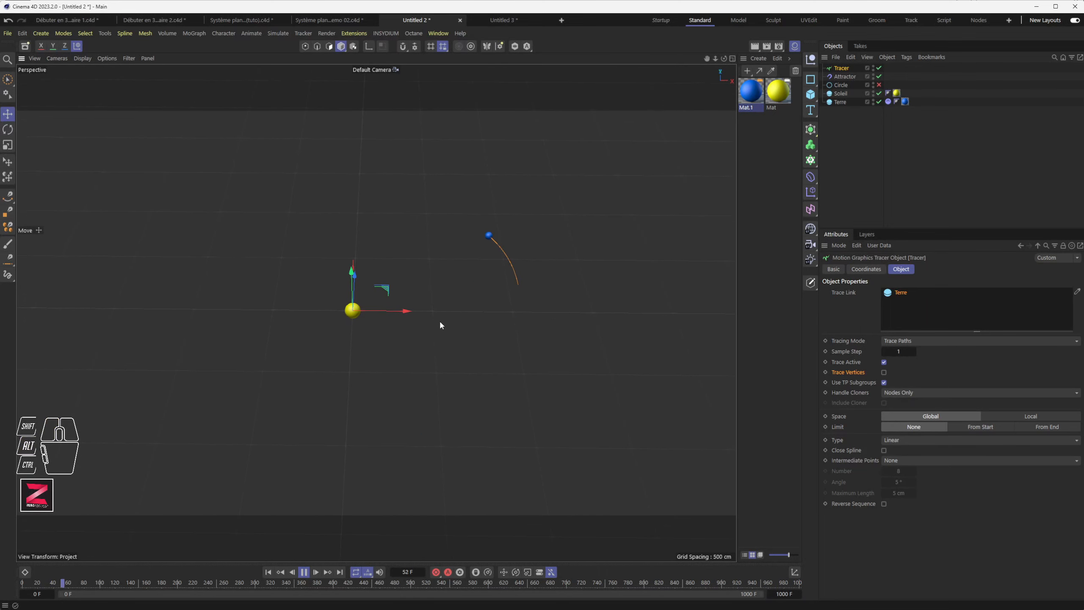
click(304, 572)
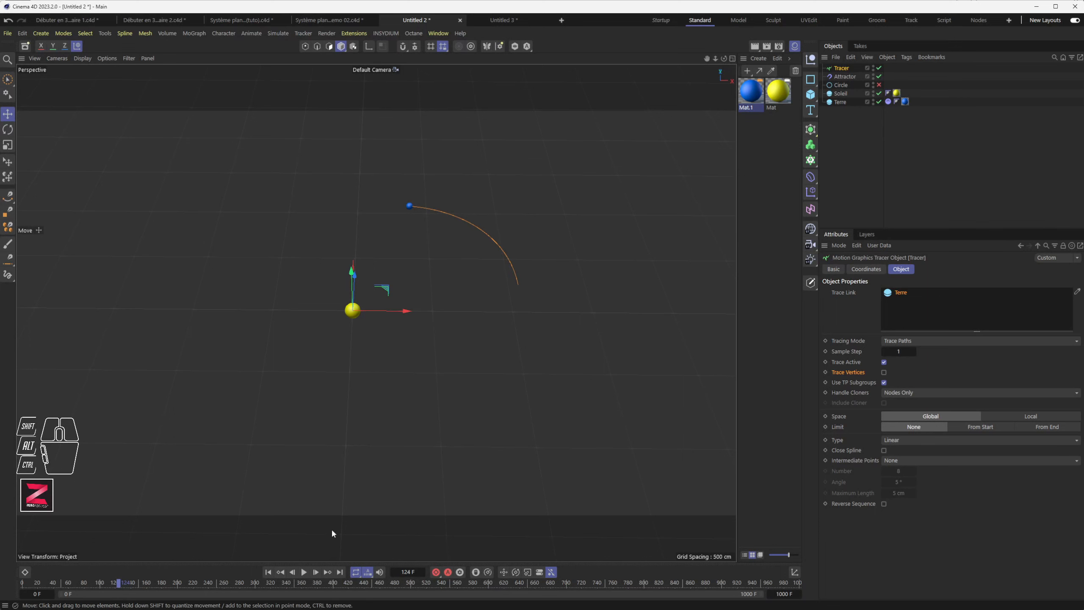
alt+drag(486, 372, 495, 331)
mouse_move(464, 419)
alt+mouse_down()
mouse_move(467, 409)
mouse_move(468, 431)
alt+mouse_up()
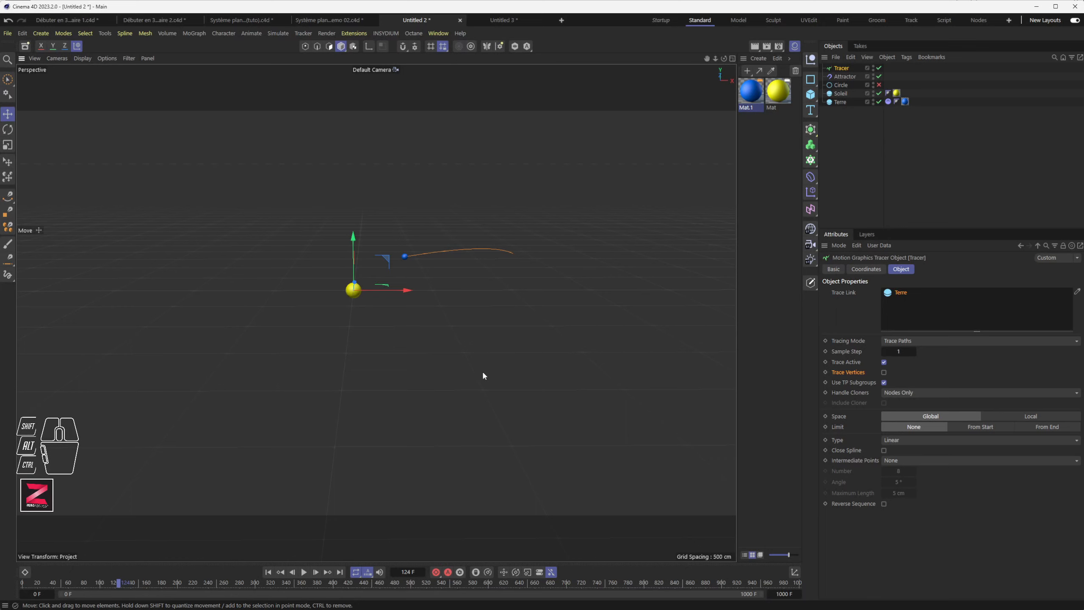
Step: Return to the first frame and set Terre's Y position to 0 cm
click(268, 572)
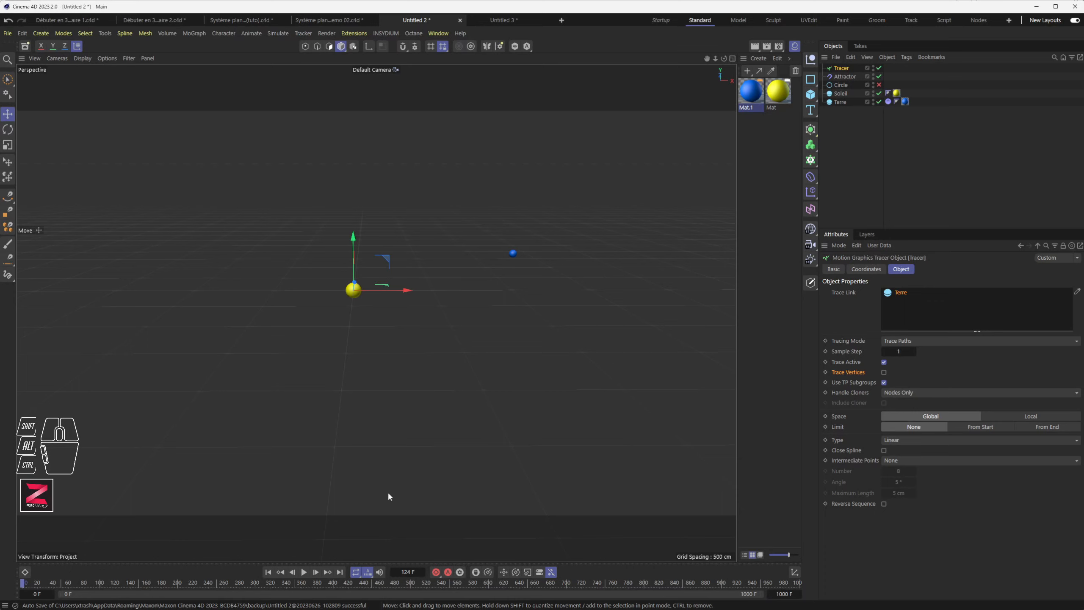
click(269, 573)
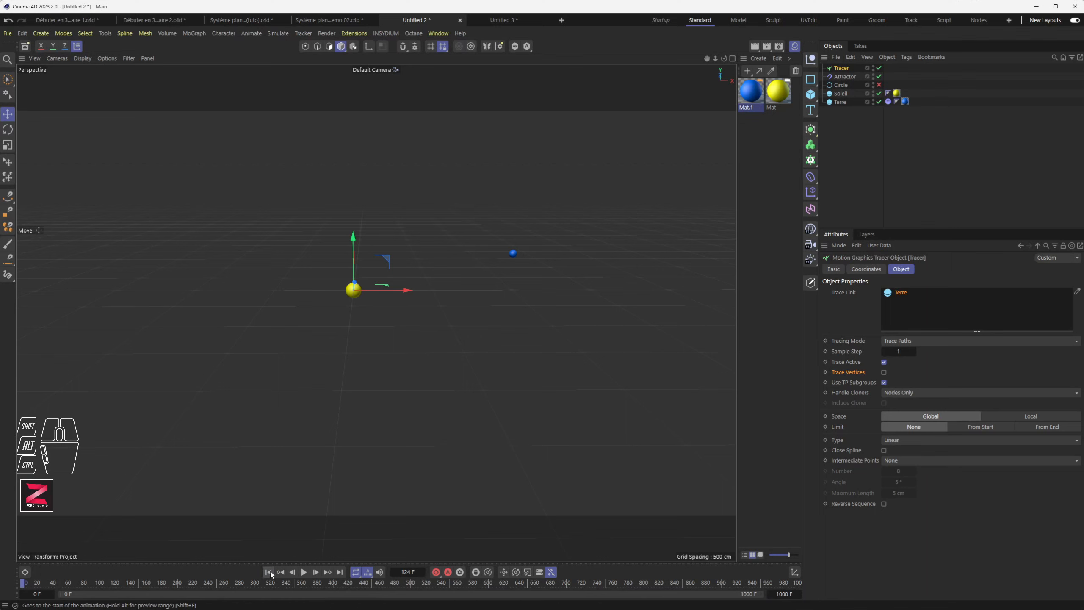
click(513, 254)
click(865, 270)
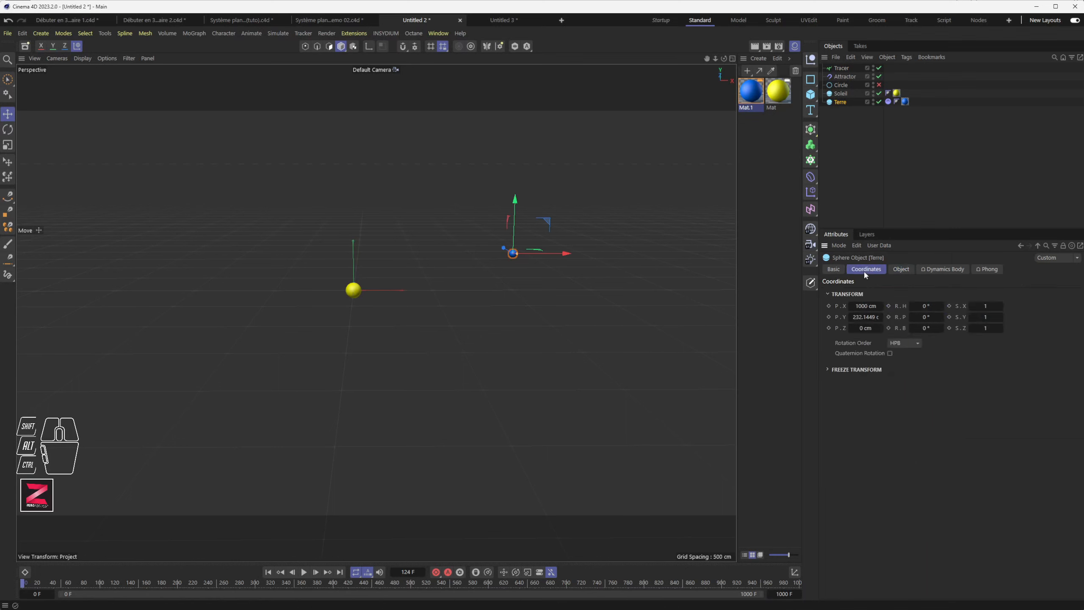
click(871, 317)
text(0)
key(Return)
Step: Duplicate the Terre sphere and rename the copy Mercure
alt+drag(447, 326, 450, 383)
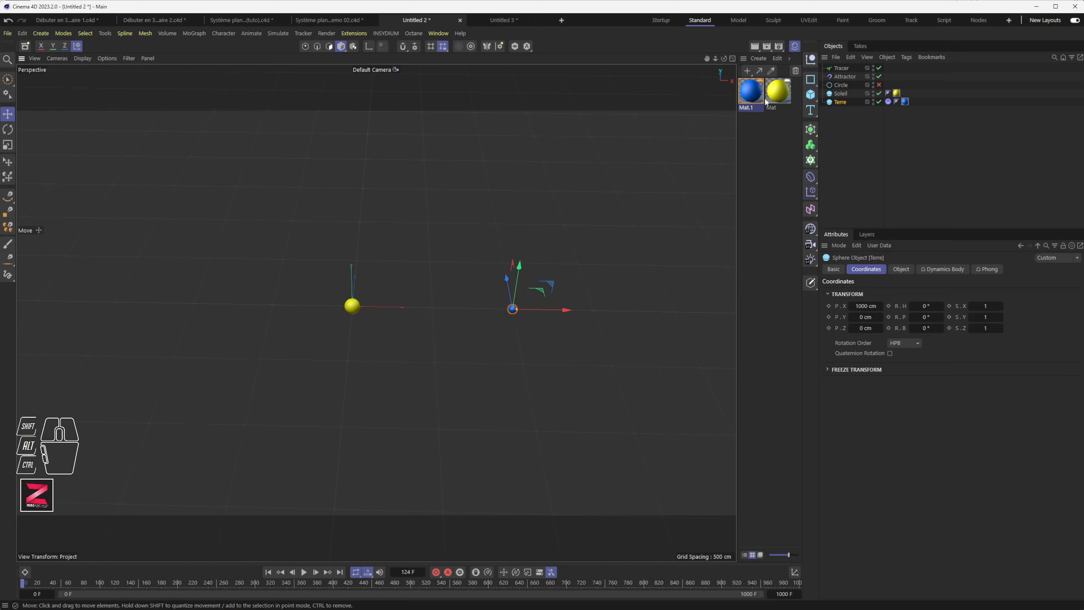
ctrl+drag(844, 106, 842, 122)
double_click(845, 110)
text(Mercure)
key(Return)
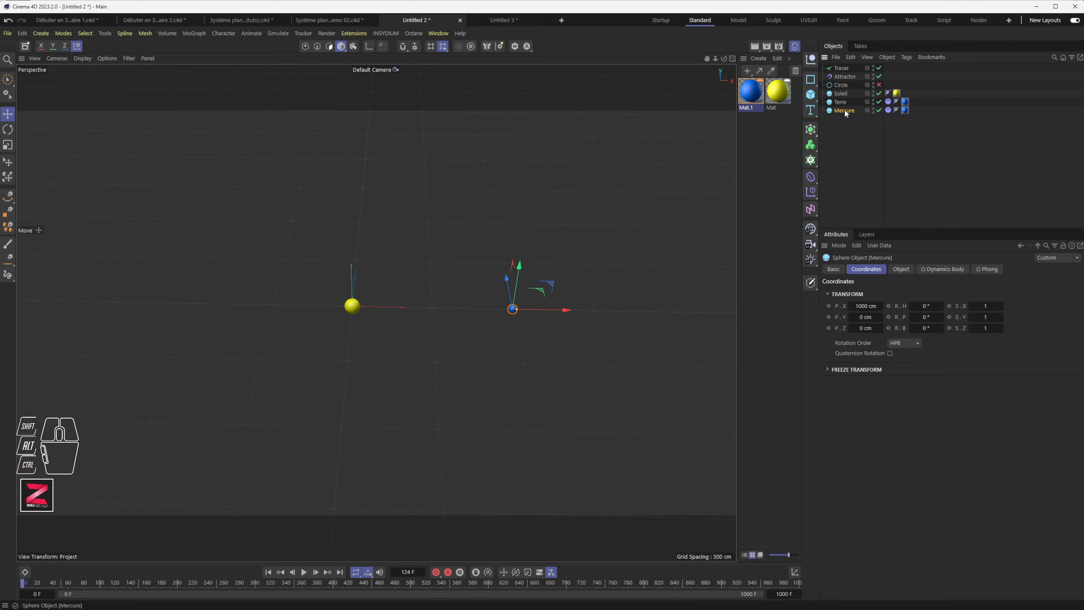
Step: Create a blue-grey material with hue 212°, saturation 21% and value 56%, and apply it to Mercure in place of the blue one
click(747, 70)
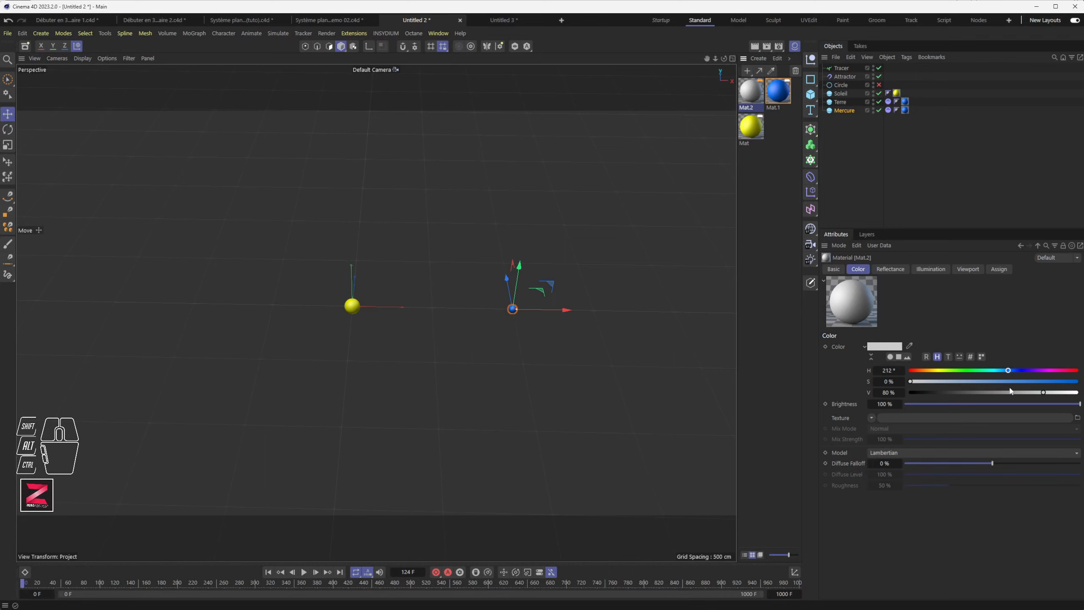
drag(1011, 392, 996, 394)
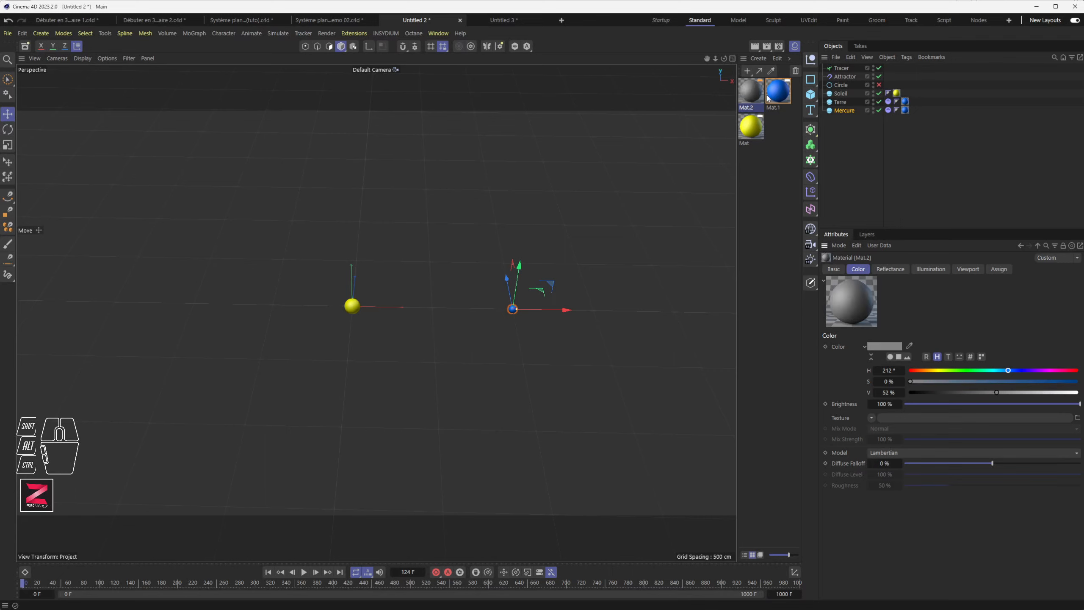
drag(971, 382, 945, 381)
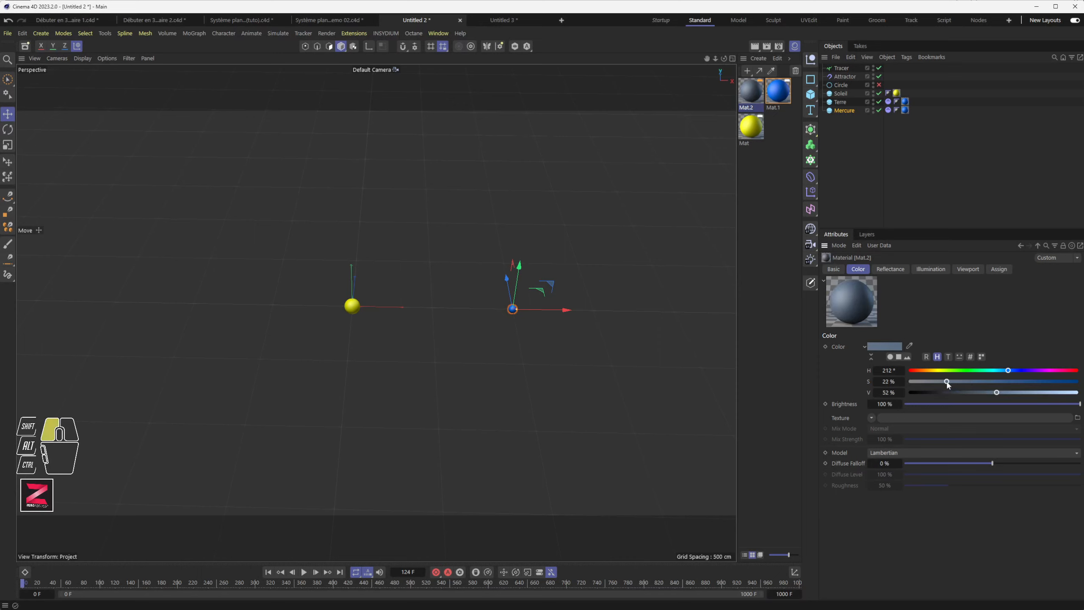
click(754, 96)
drag(754, 95, 906, 114)
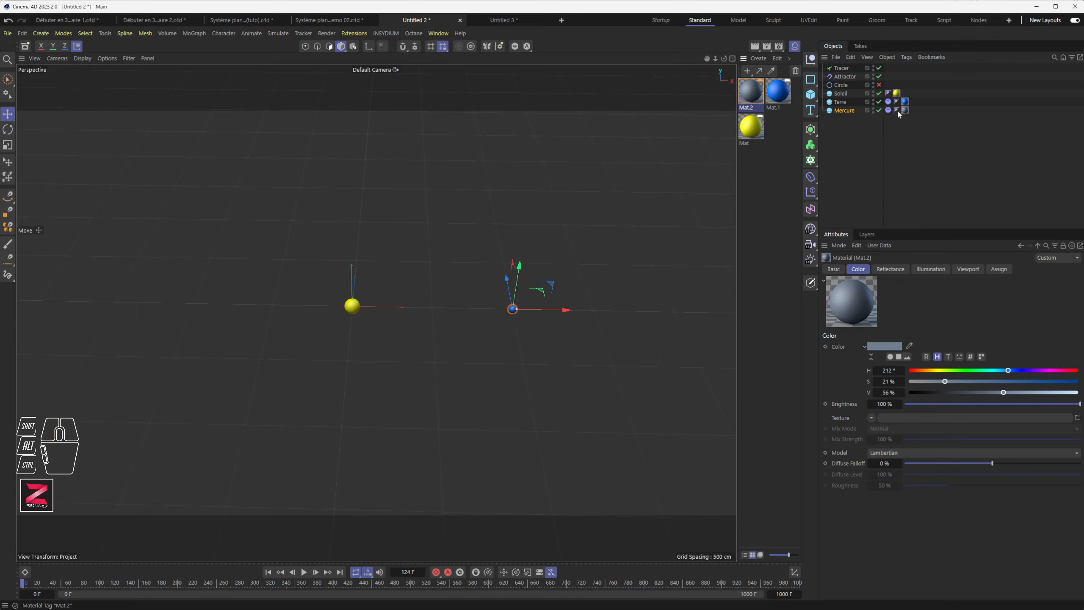
Step: Move Mercure along the X axis between the sun and Terre, setting its X position to 500 cm
click(850, 110)
drag(557, 304, 467, 316)
alt+drag(543, 254, 482, 306)
scroll(497, 312, up, 4)
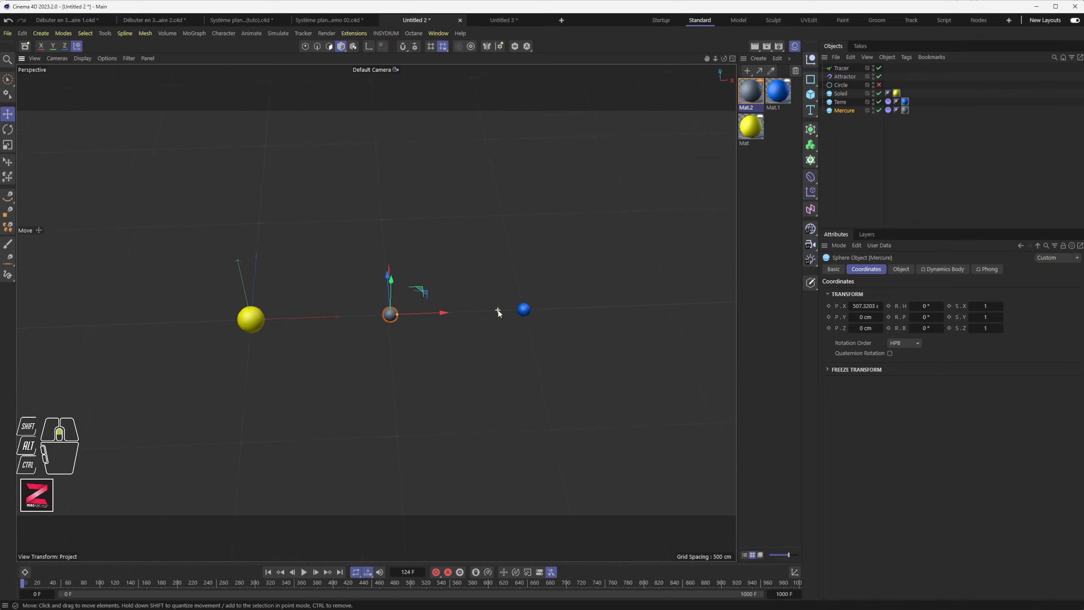
click(865, 306)
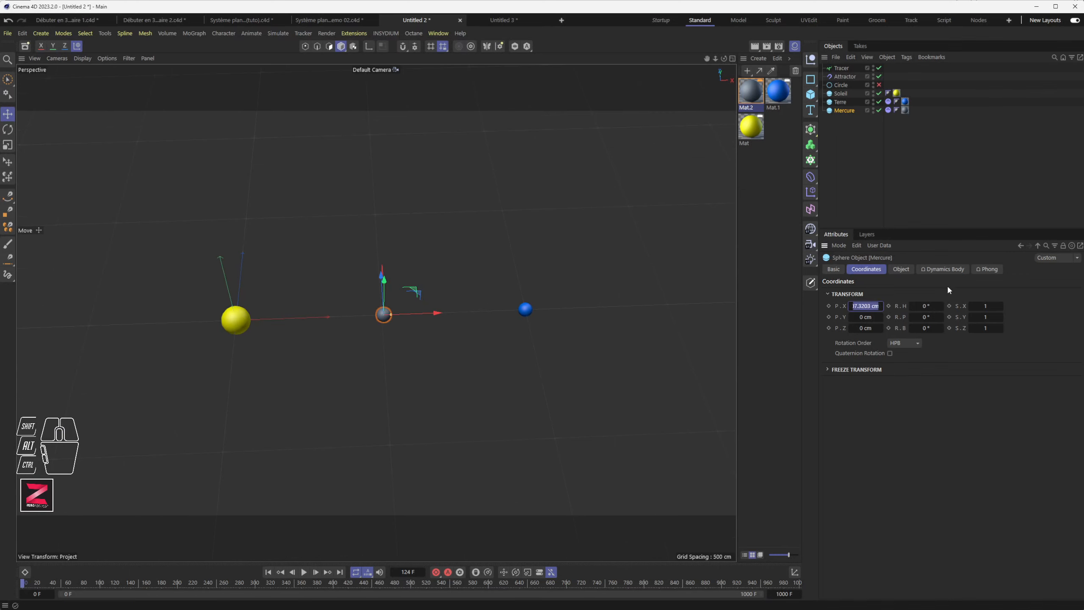
text(500)
key(Return)
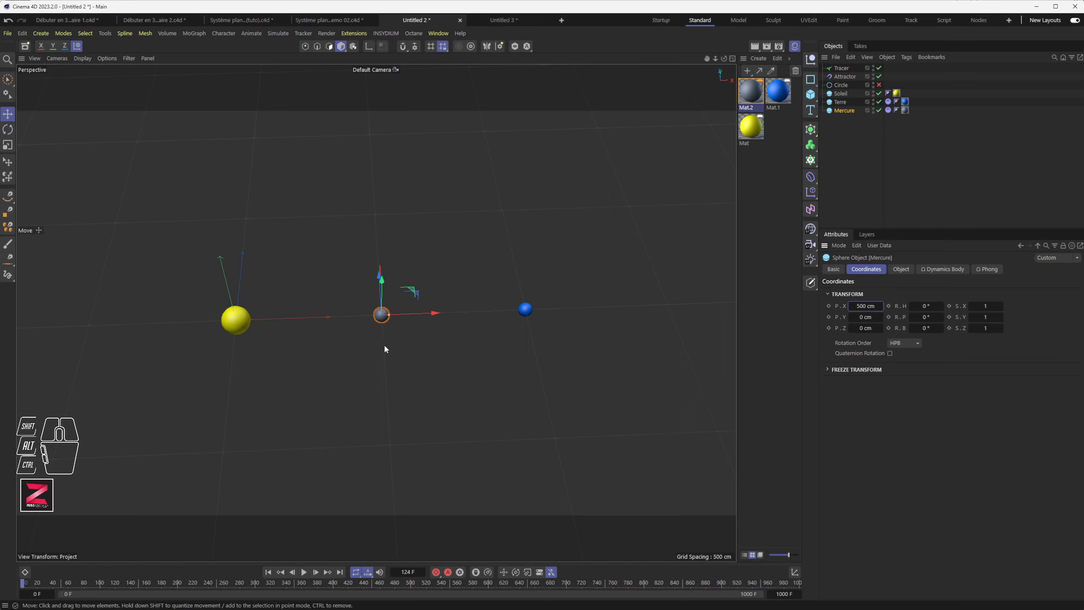
Step: Check Mercure's Initial Linear Velocity in its Dynamics Body settings and play the simulation to examine how both planets move
click(939, 270)
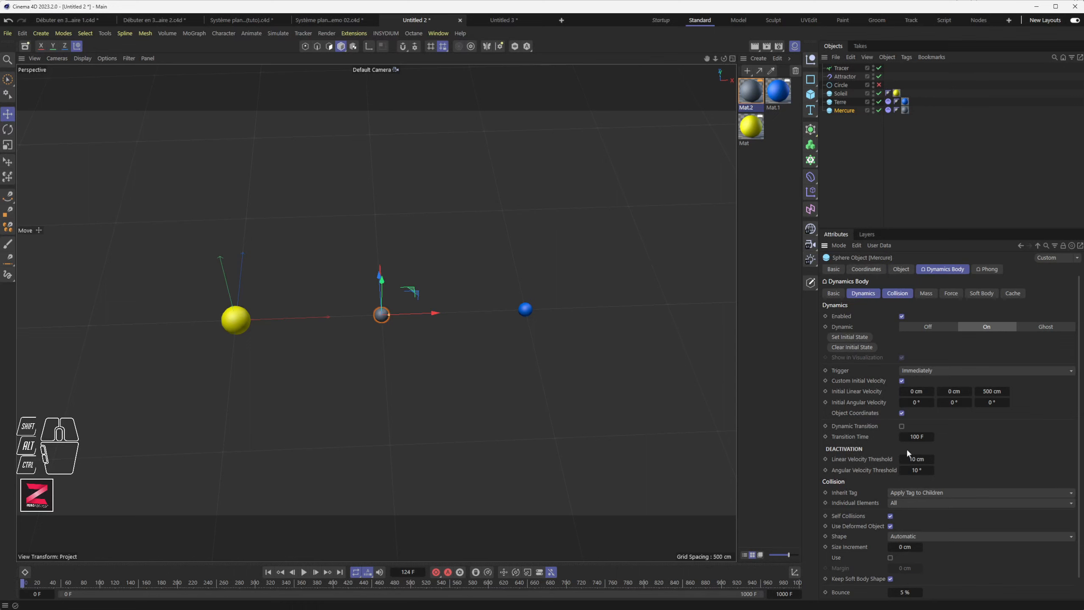
click(862, 295)
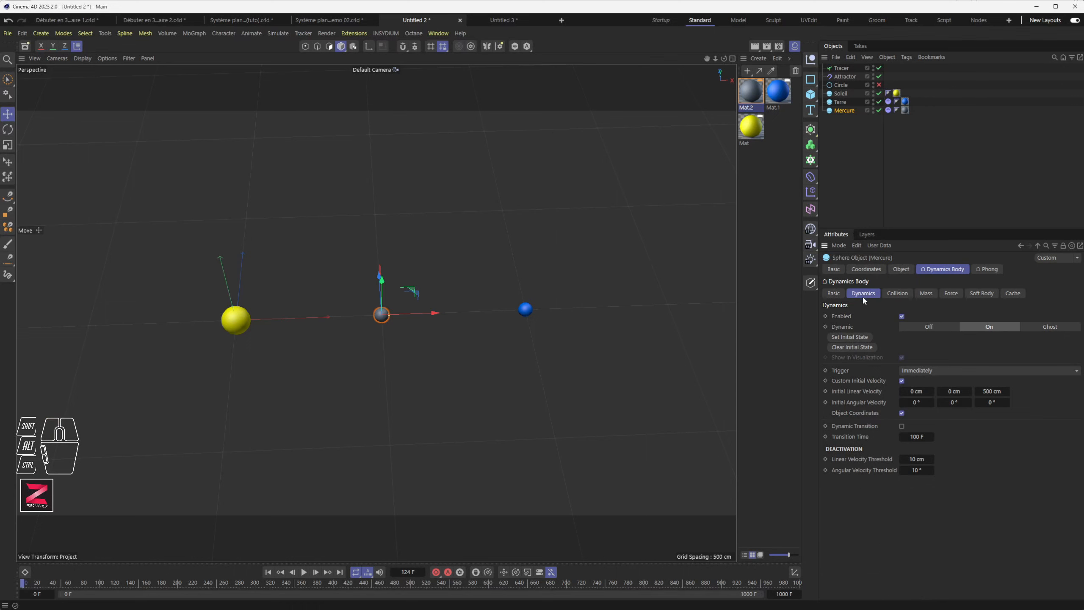
click(844, 392)
scroll(336, 299, down, 1)
scroll(340, 298, down, 2)
alt+drag(336, 312, 386, 310)
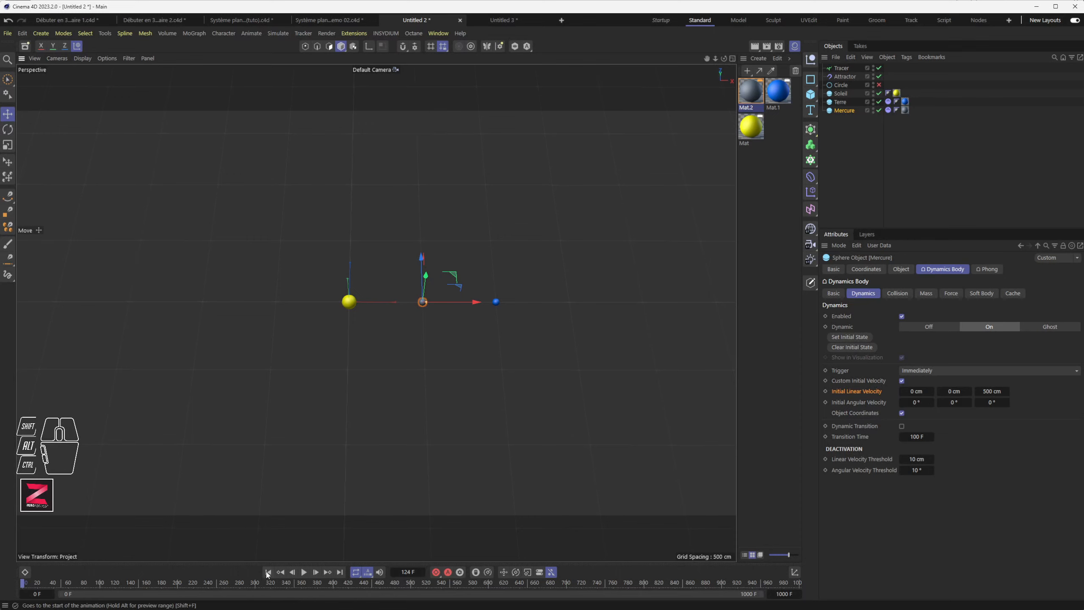
click(304, 572)
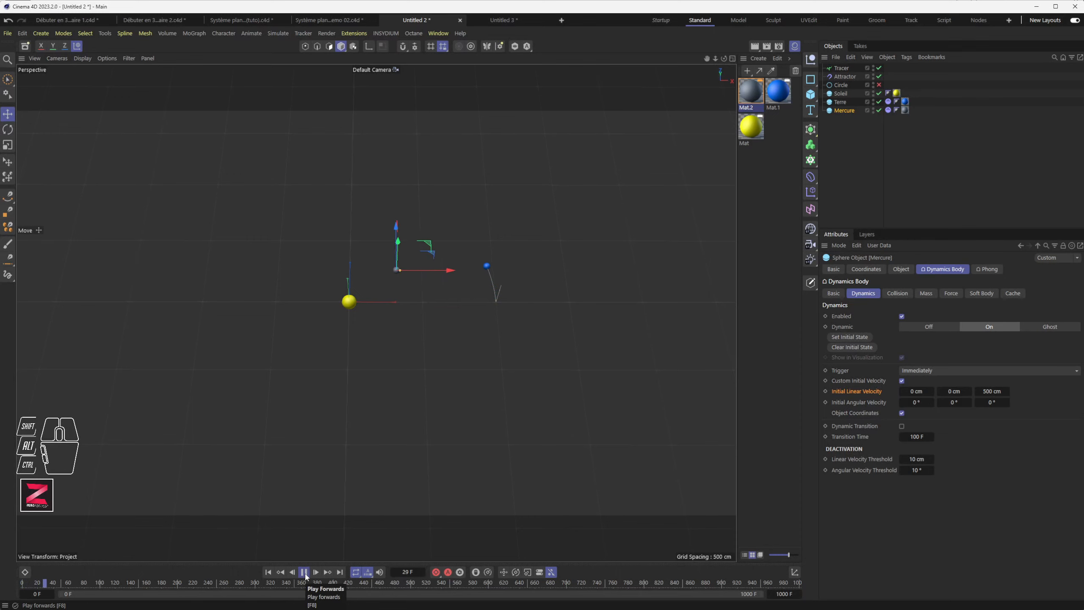
click(304, 573)
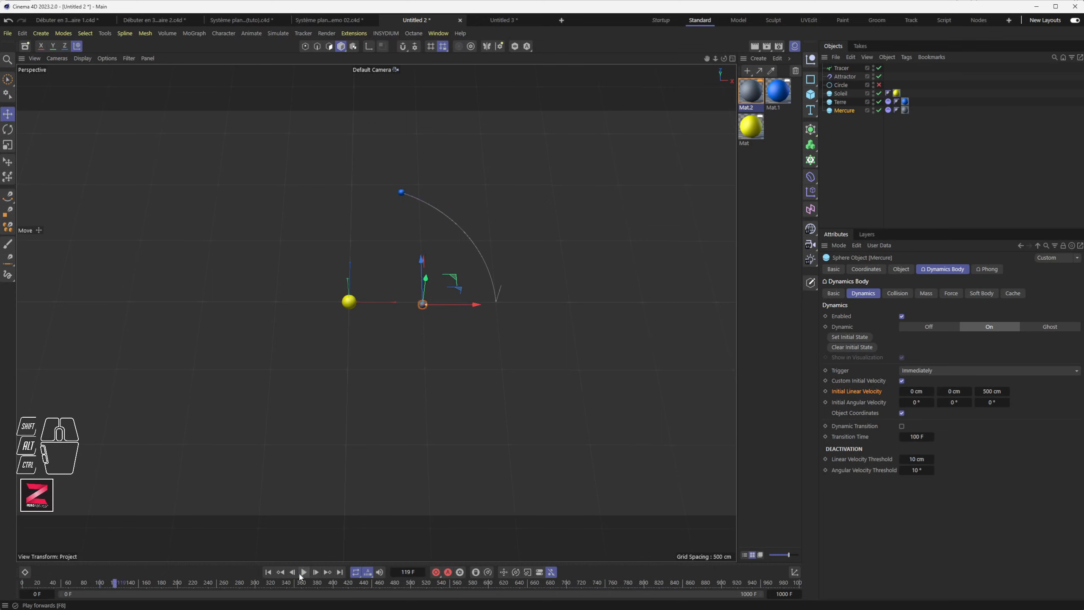
click(268, 572)
click(303, 573)
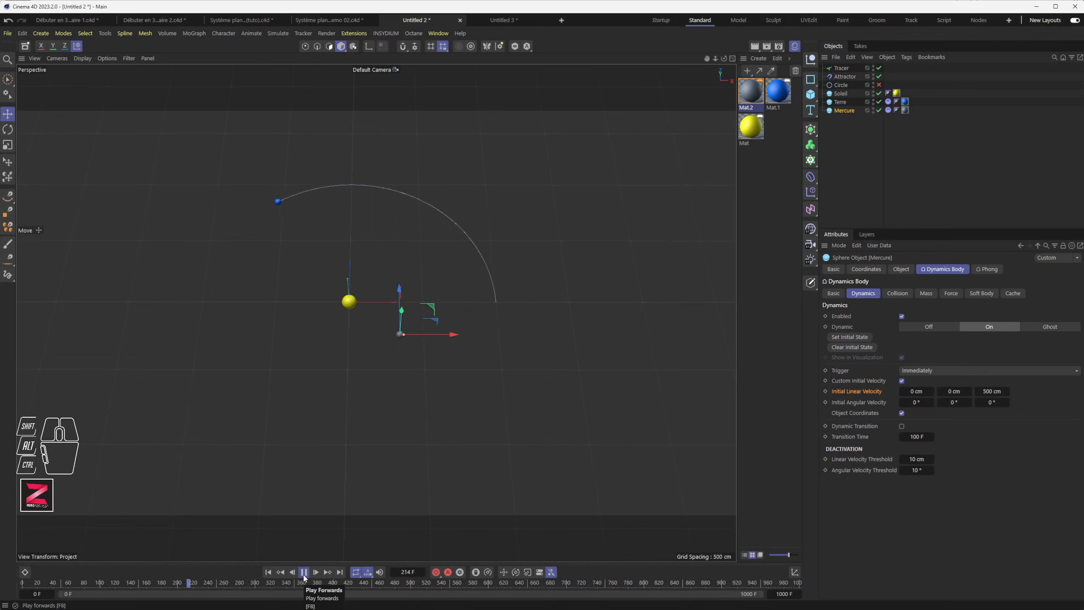
click(304, 572)
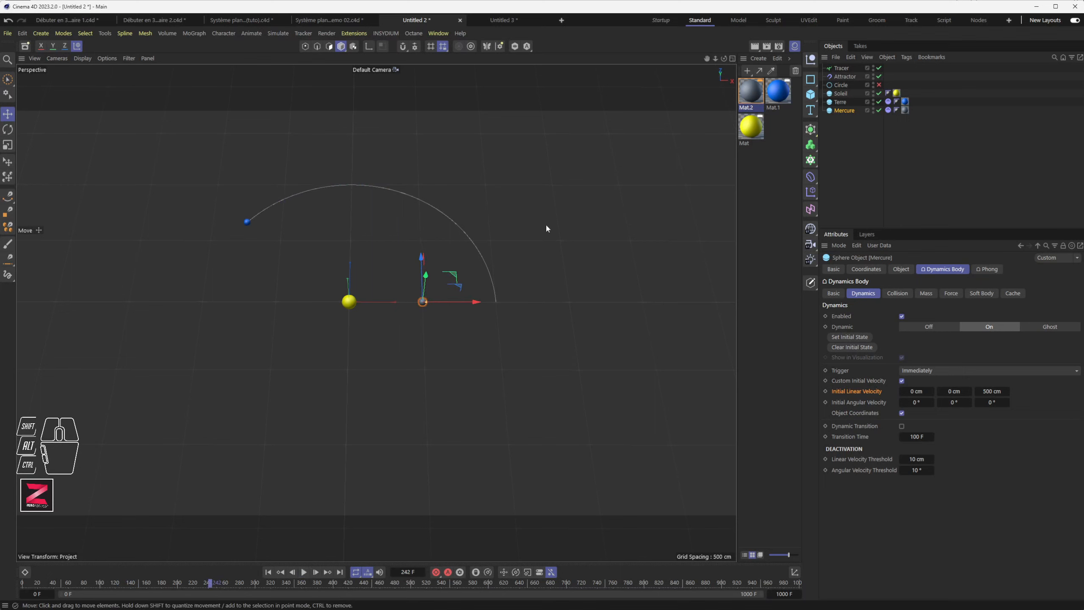
Step: Add Mercure to the Tracer's Trace Link and play the simulation from the first frame to trace both orbits
click(841, 68)
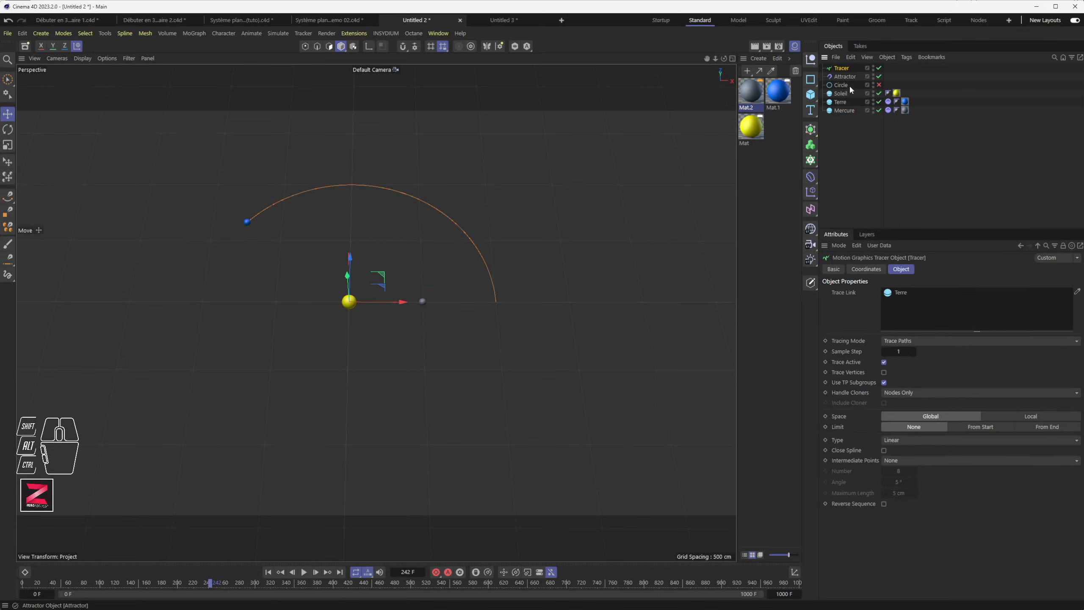
drag(847, 111, 921, 319)
click(268, 572)
click(304, 572)
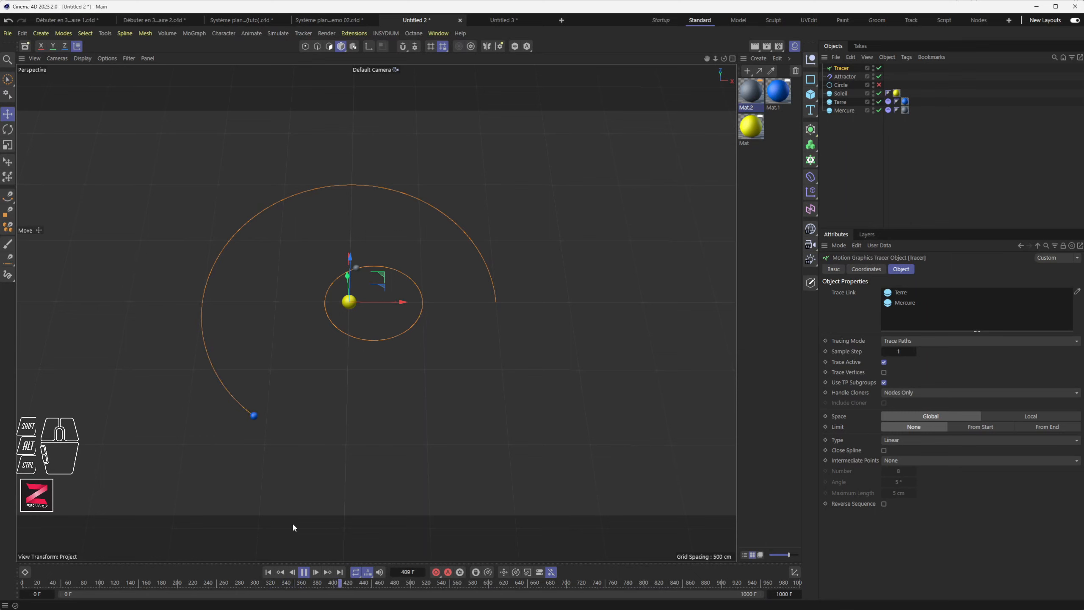
key(F8)
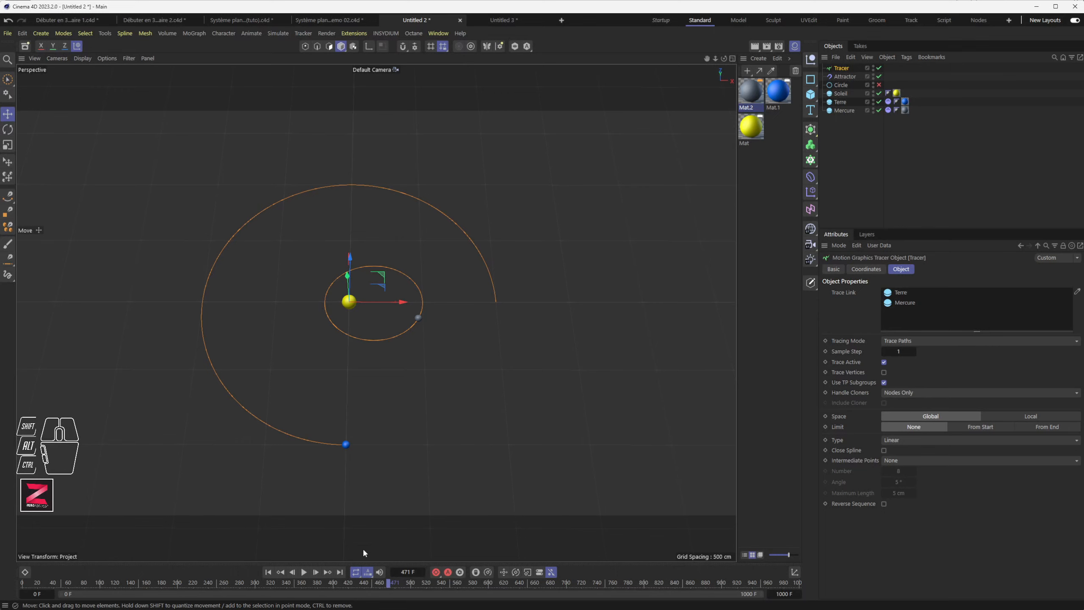
Step: Rewind the animation and set the Z component of Mercure's initial linear velocity to 600 cm in its Dynamics Body tag
click(268, 572)
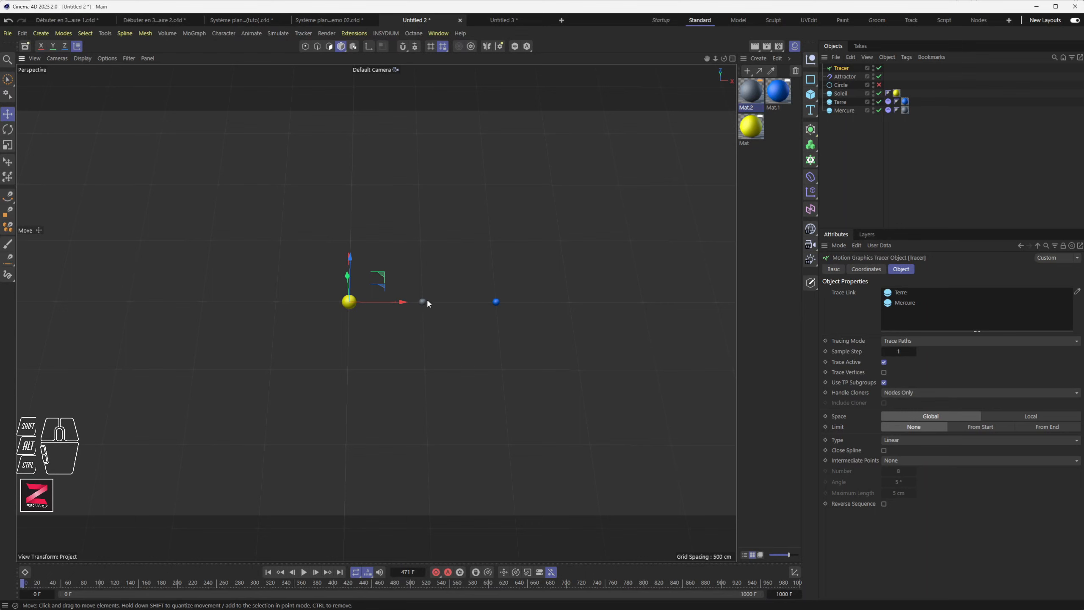
click(888, 110)
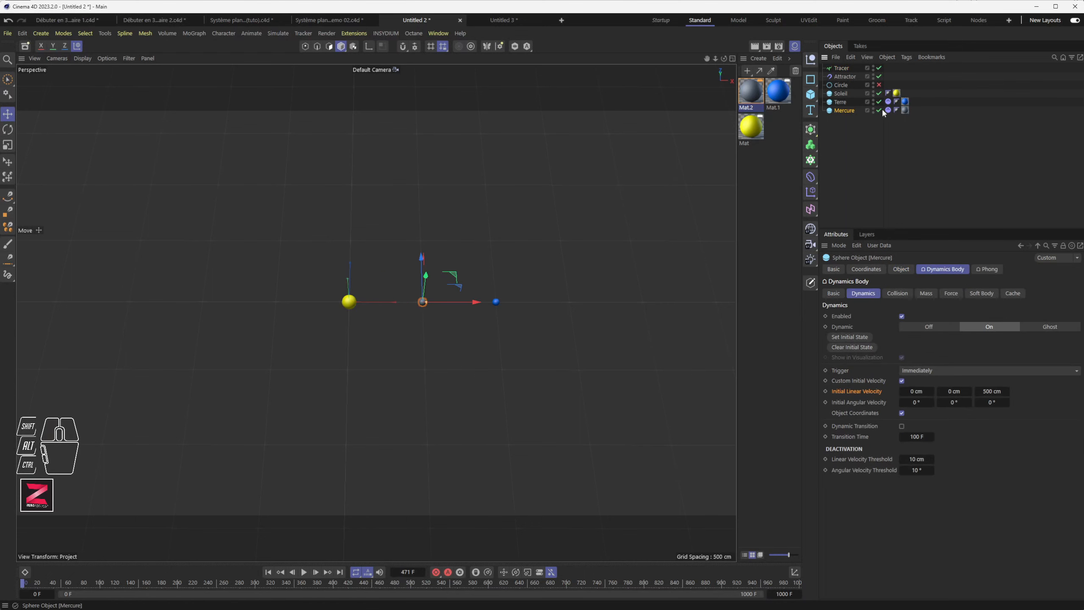
click(897, 269)
click(870, 270)
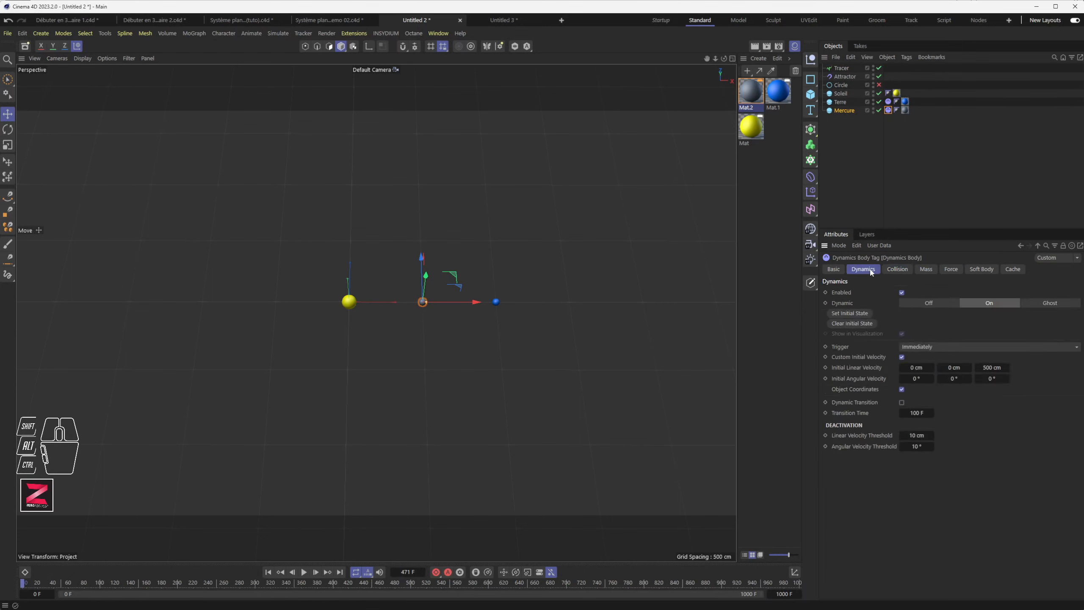
click(998, 368)
text(600)
key(Return)
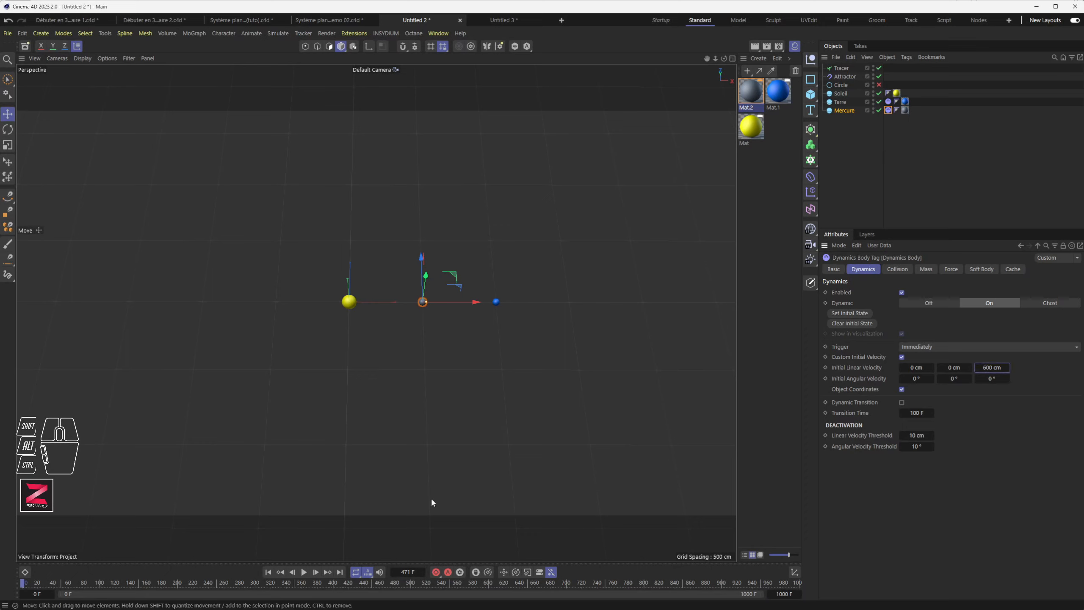
Step: Play the simulation from the start to check the traced orbits of Mercure and Terre, and rewind to the first frame
click(268, 572)
click(304, 572)
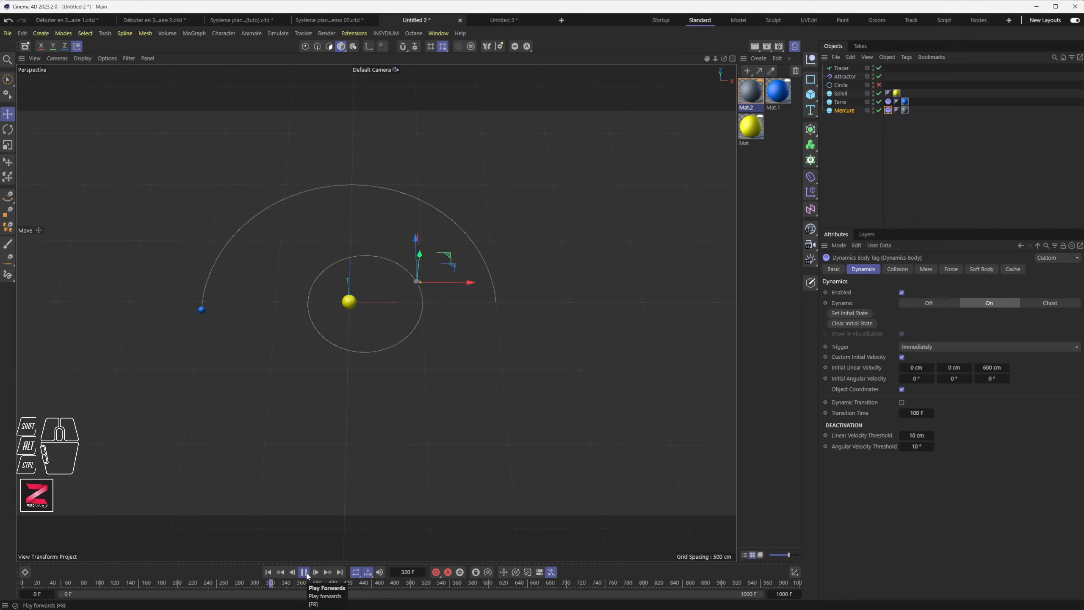
alt+drag(355, 366, 357, 324)
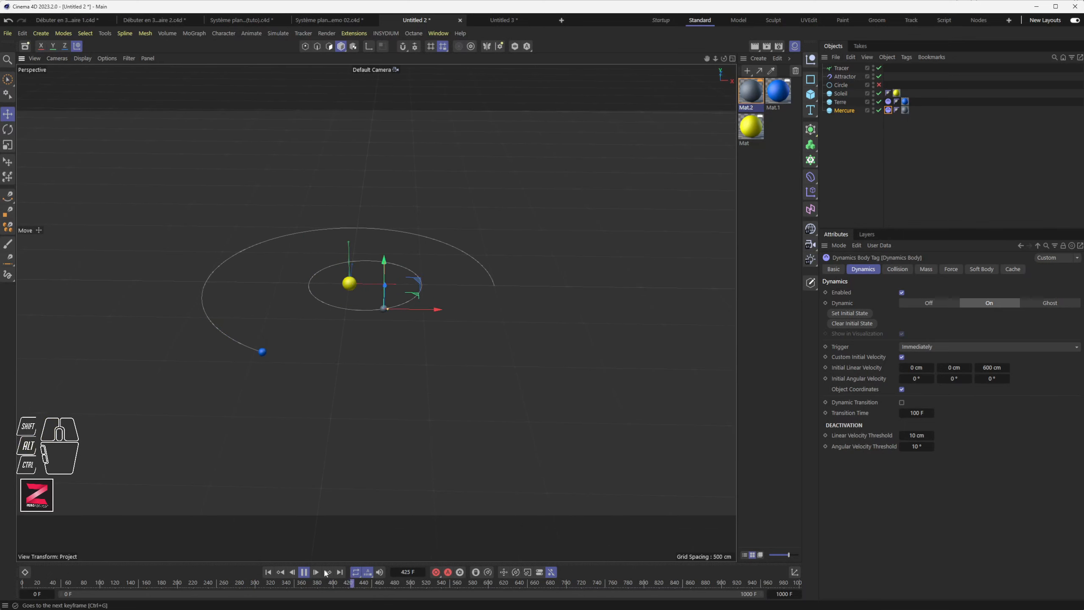
click(304, 573)
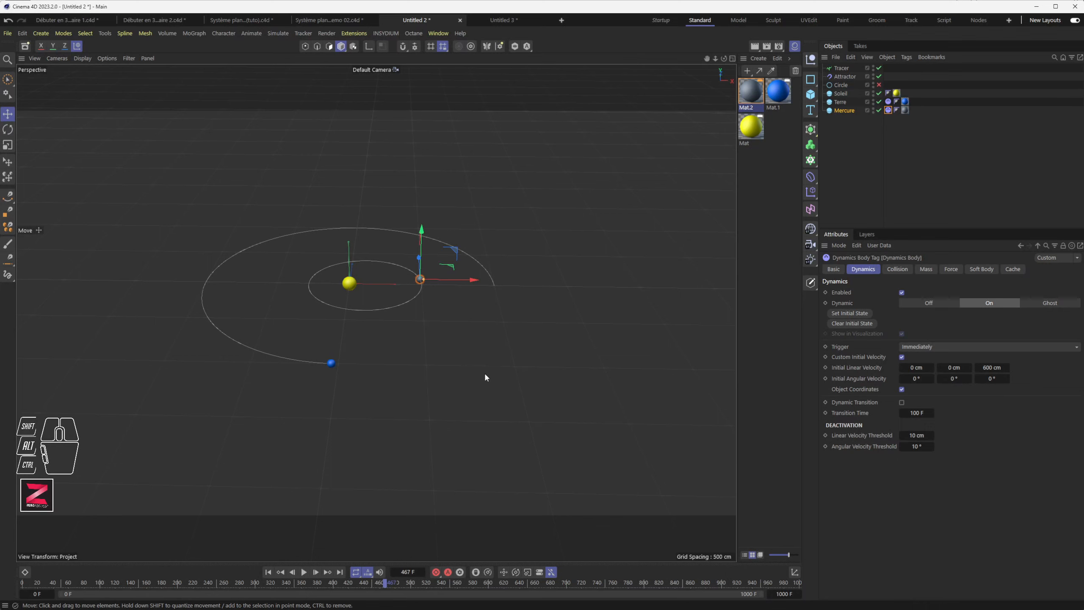
click(269, 572)
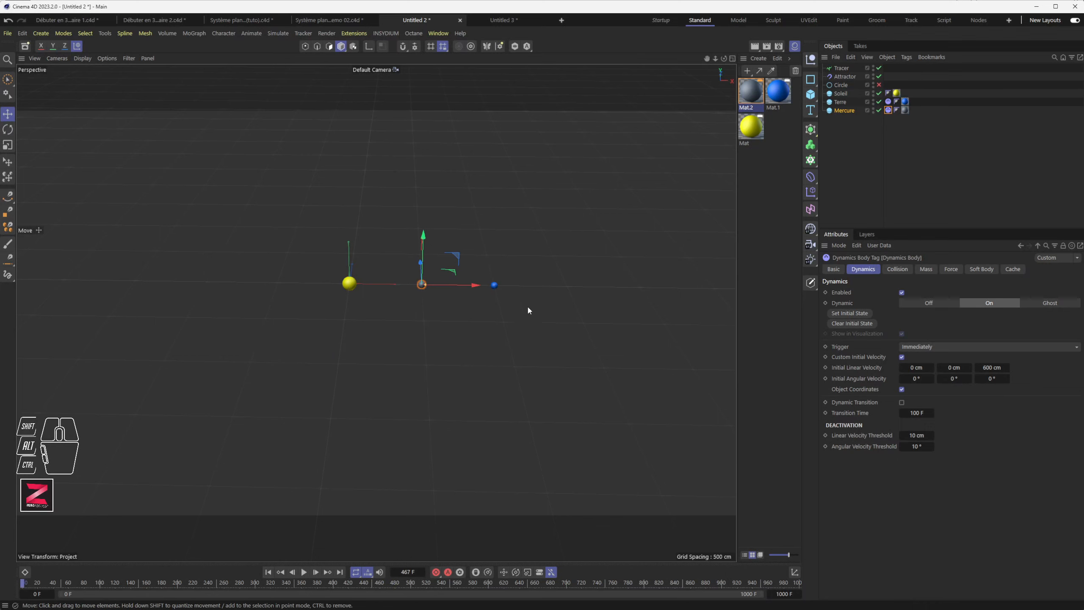
Step: Enlarge the Mercure sphere until it is clearly bigger than the Soleil sphere
scroll(494, 287, up, 3)
scroll(428, 302, up, 3)
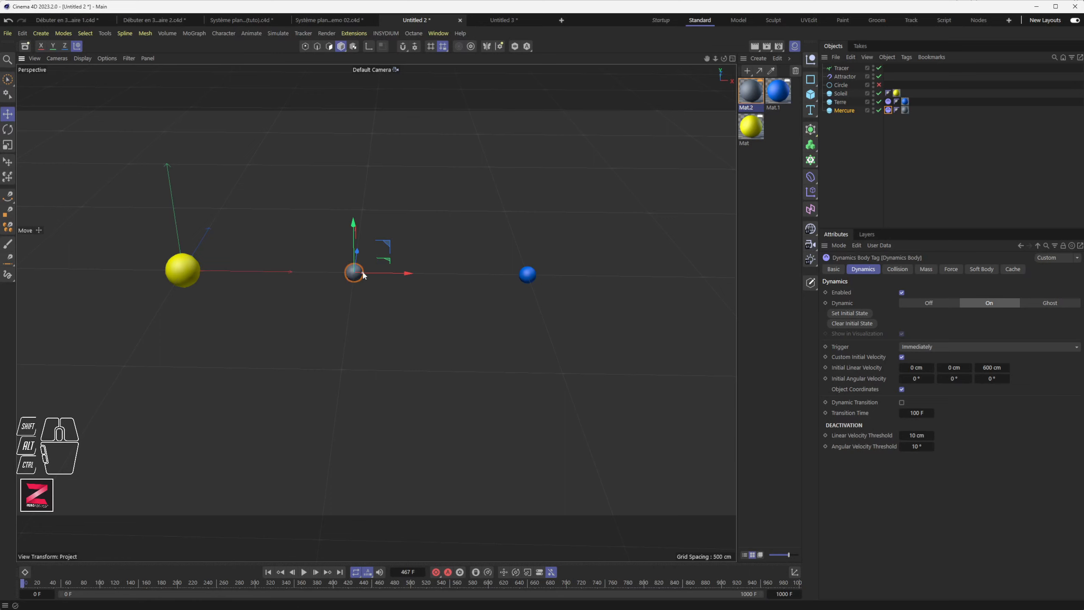
drag(364, 275, 397, 276)
scroll(397, 276, down, 5)
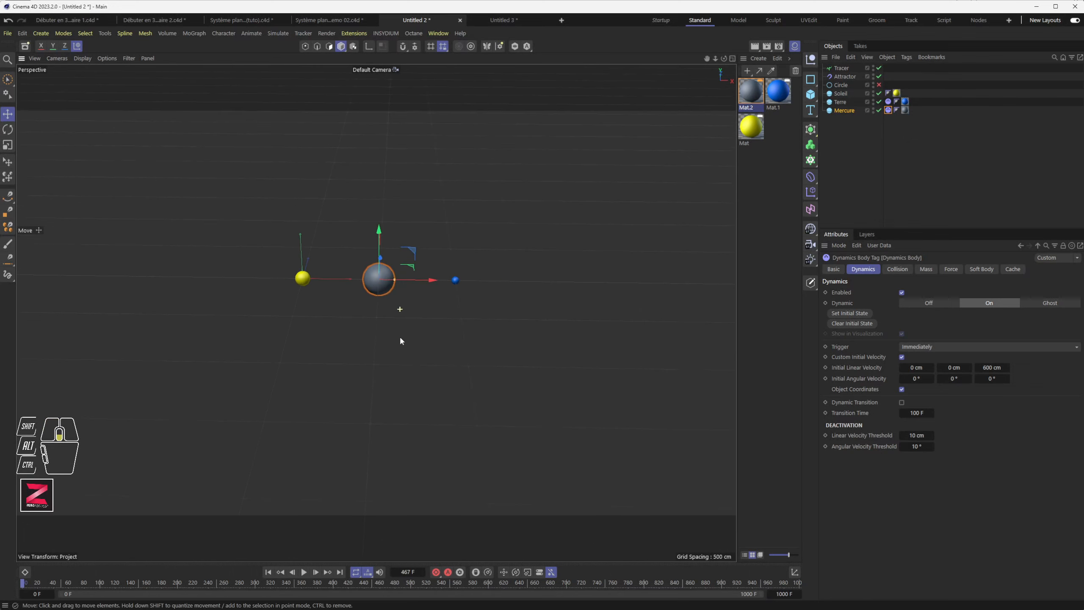
Step: Play the simulation from the first frame and examine from above how the enlarged Mercure orbits Soleil
click(268, 571)
click(304, 572)
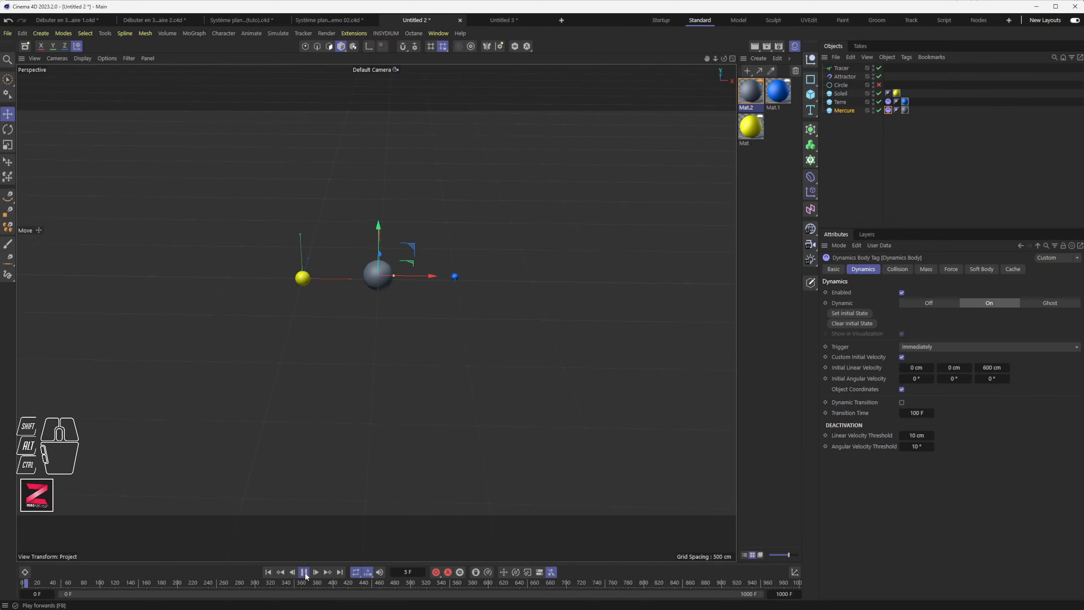
alt+drag(386, 360, 392, 426)
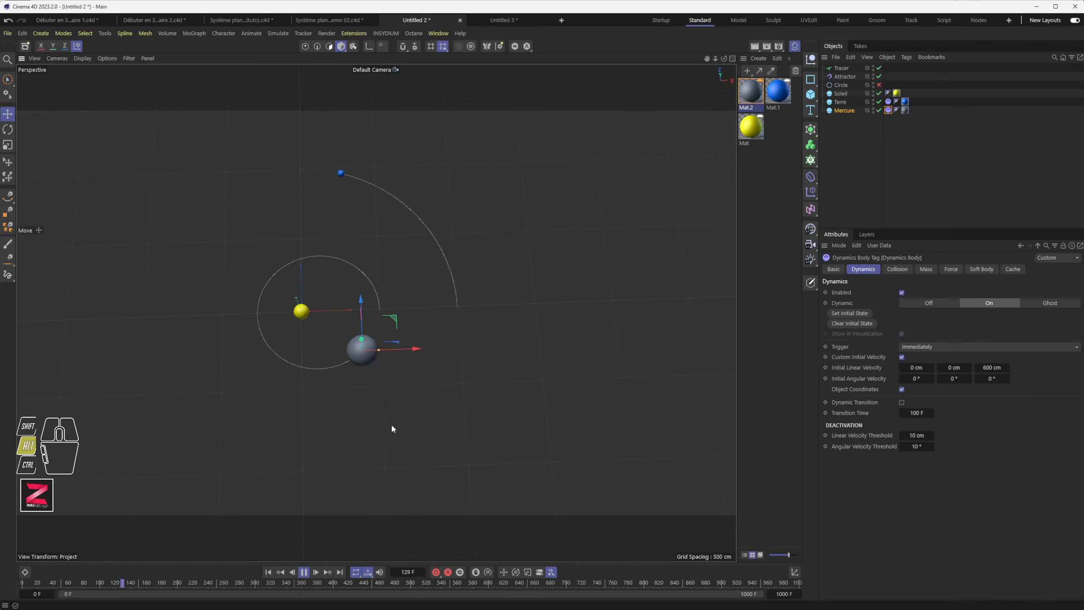
click(304, 571)
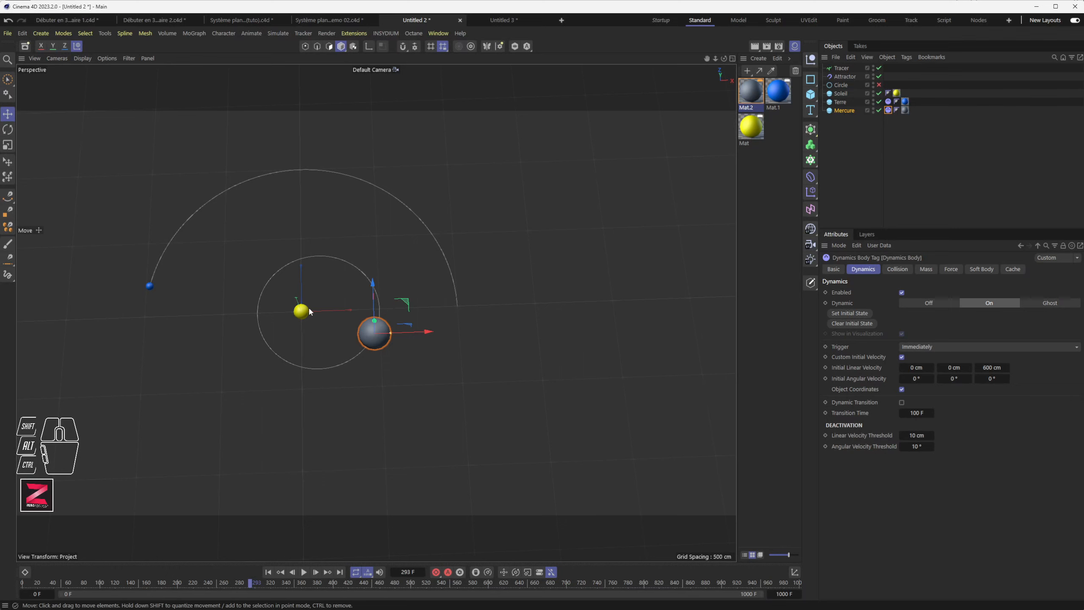
alt+drag(342, 385, 337, 359)
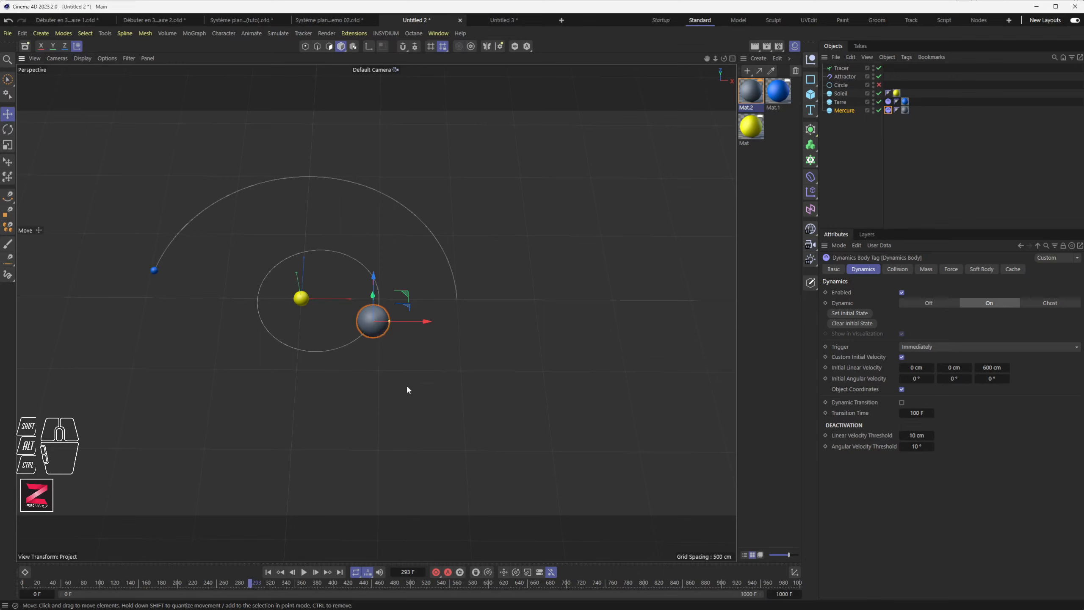
Step: Undo the enlargement of the Mercure sphere and return the animation to its first frame
key(ctrl+z)
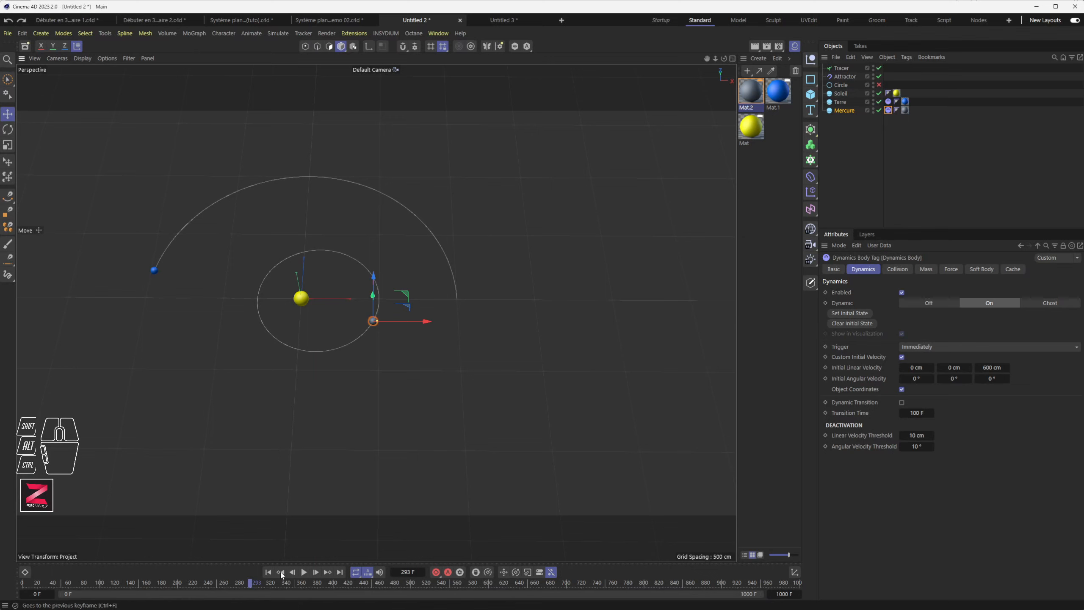
click(268, 572)
scroll(392, 309, up, 5)
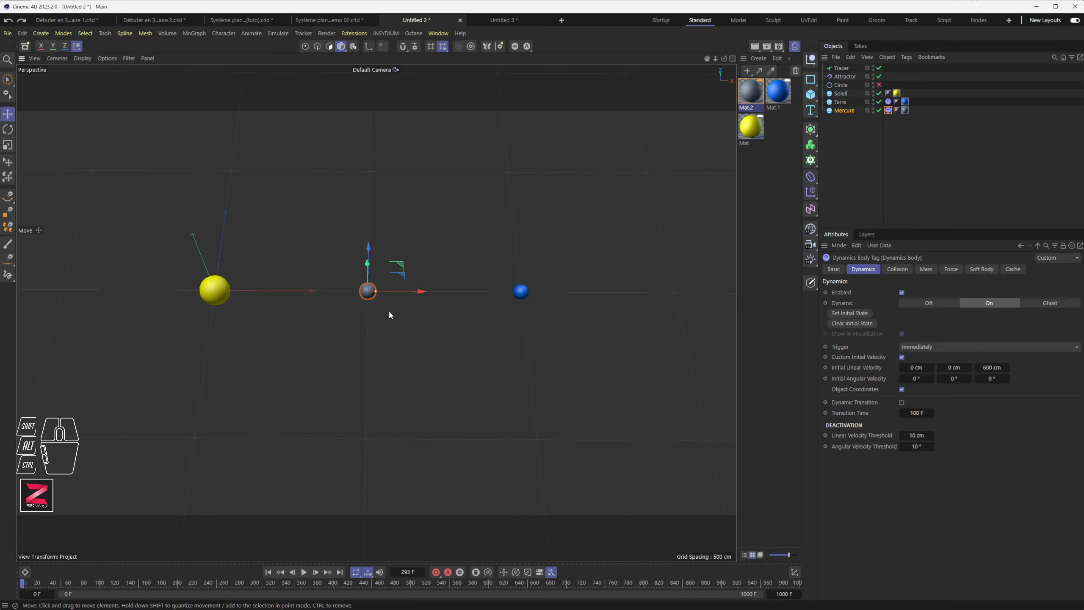
drag(376, 291, 375, 293)
Step: Add a sphere with a radius of about 9.1 cm and move it along X next to Terre, on the side facing Soleil
click(521, 294)
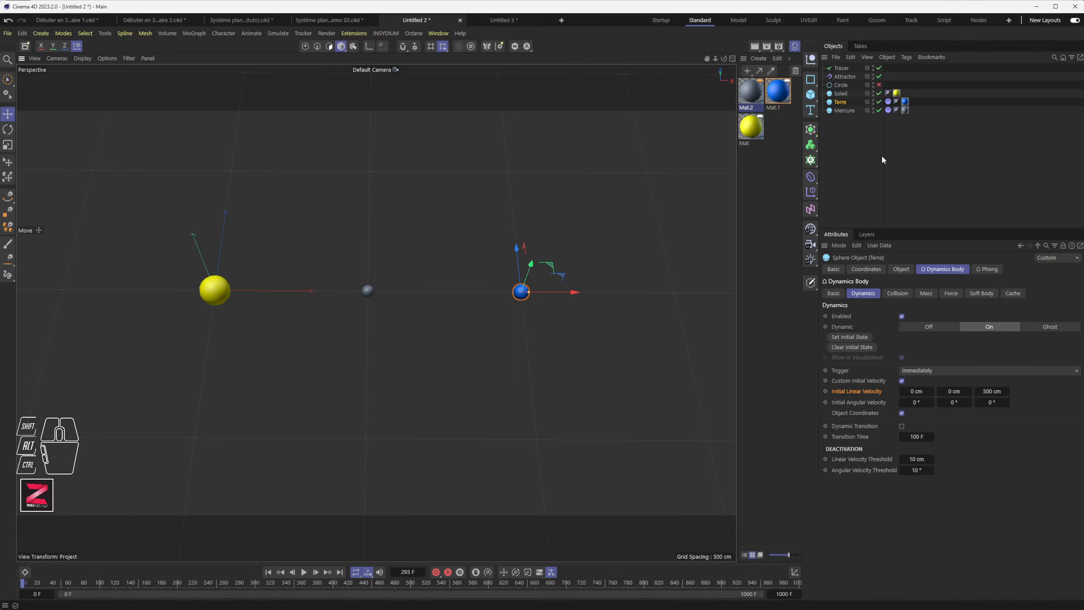
click(850, 143)
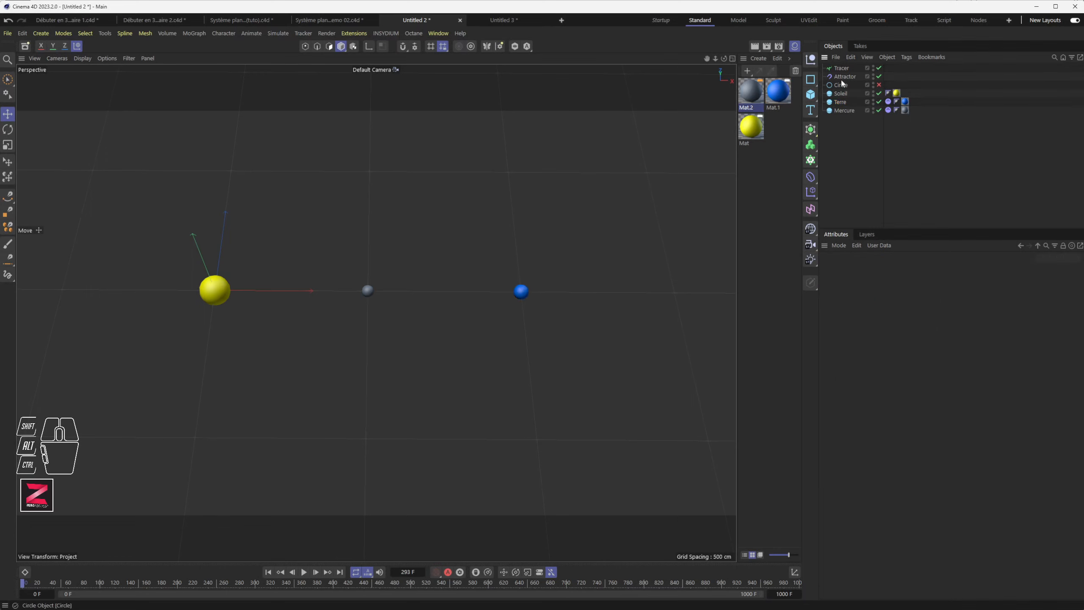
drag(810, 94, 900, 140)
drag(259, 293, 505, 295)
scroll(514, 297, up, 4)
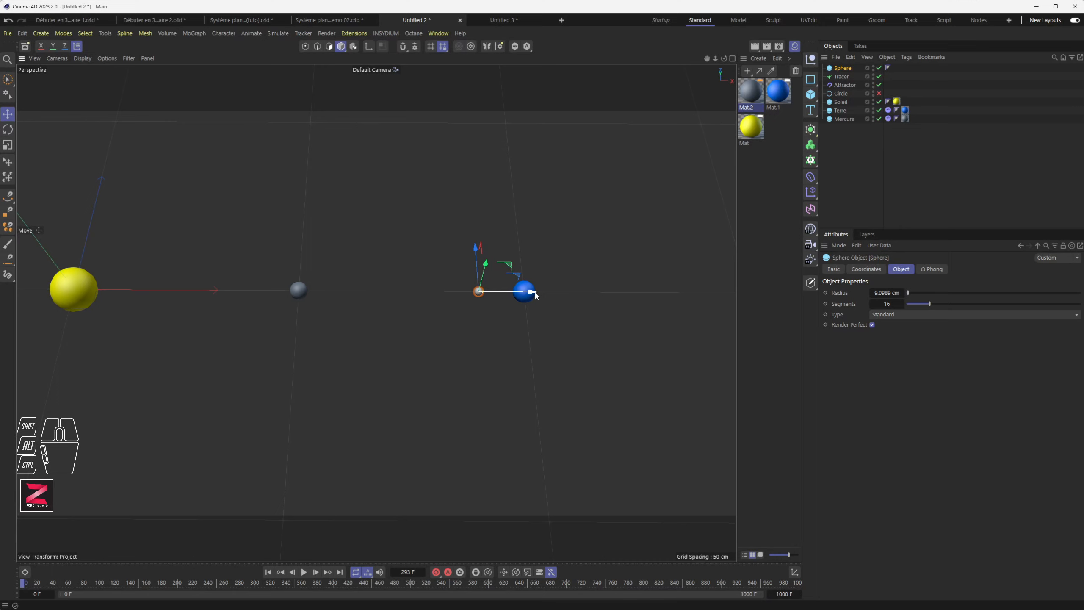
mouse_move(527, 322)
alt+mouse_down()
mouse_move(526, 293)
mouse_move(508, 325)
alt+mouse_up()
alt+middle_drag(506, 325, 438, 325)
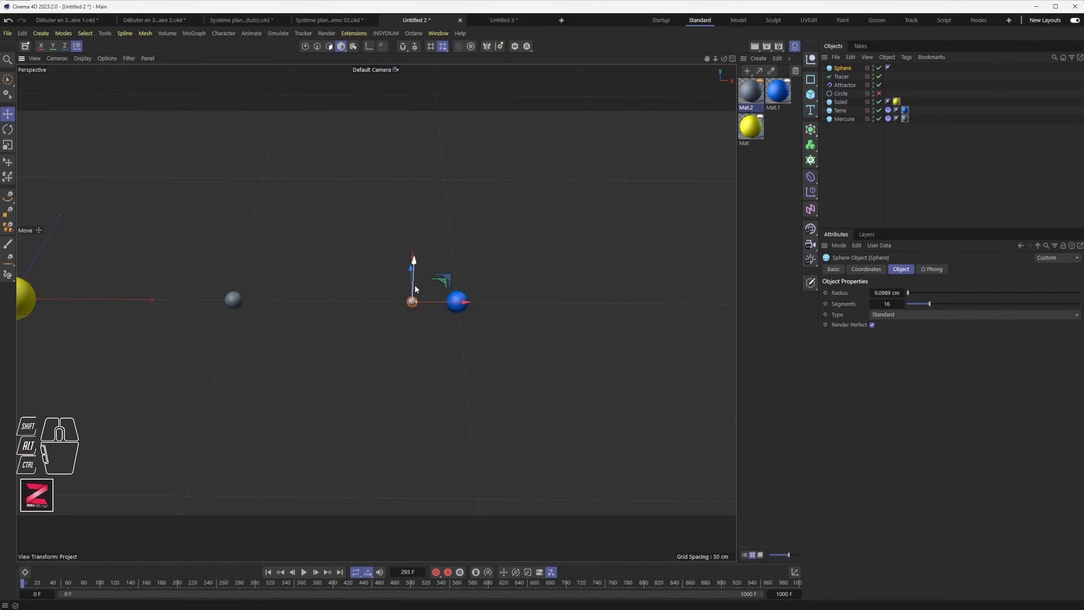
Step: Place the new sphere below Mercure in the object hierarchy and rename it Lune
drag(847, 69, 842, 124)
double_click(845, 120)
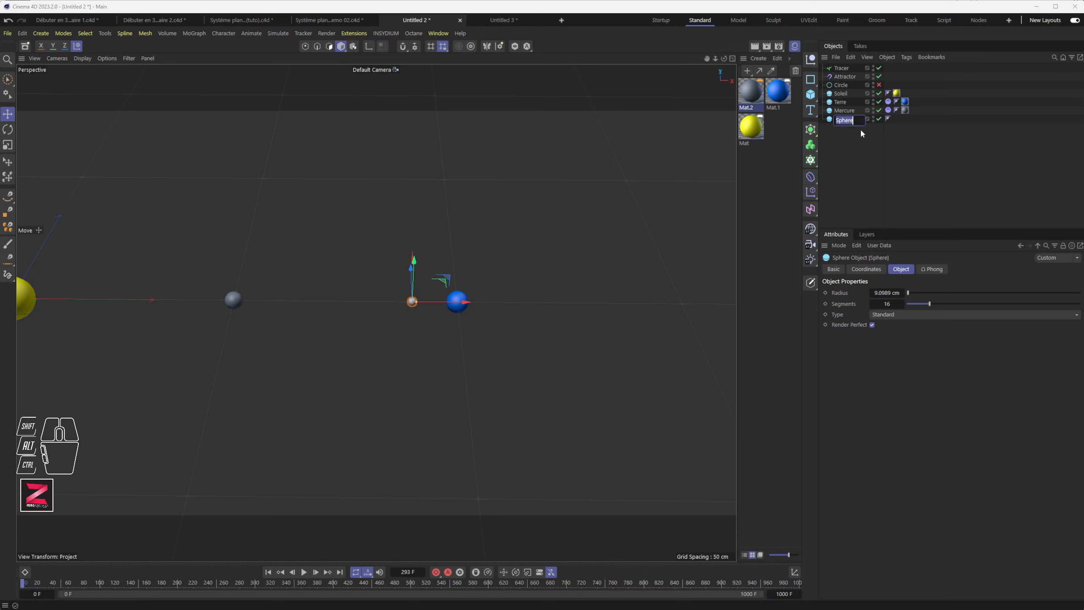
text(Lune)
key(Return)
Step: Add a Bullet Rigid Body tag to the Lune sphere
right_click(840, 119)
mouse_move(881, 141)
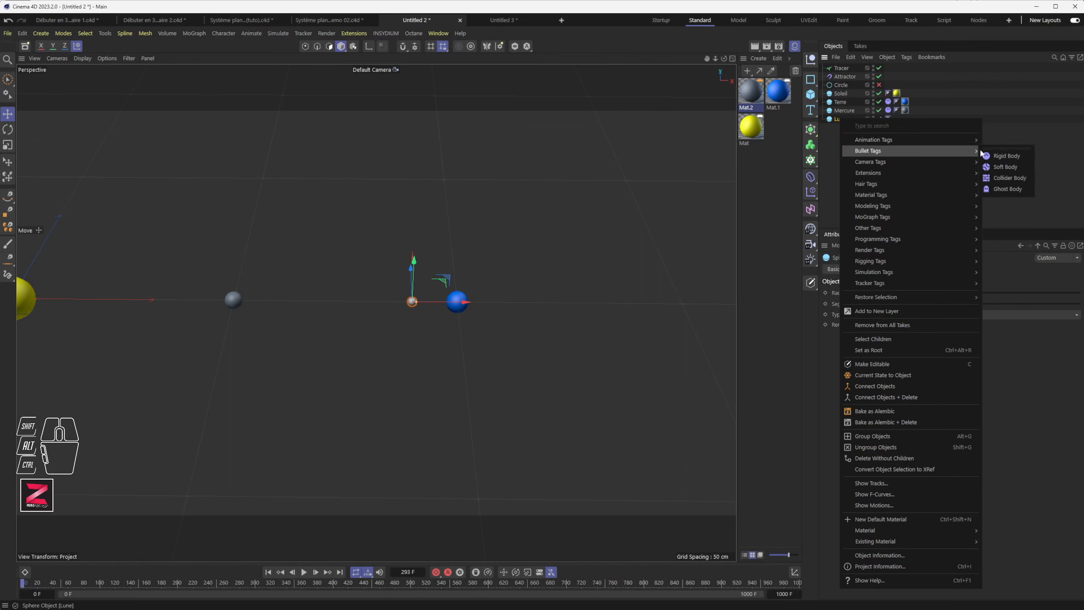
click(999, 157)
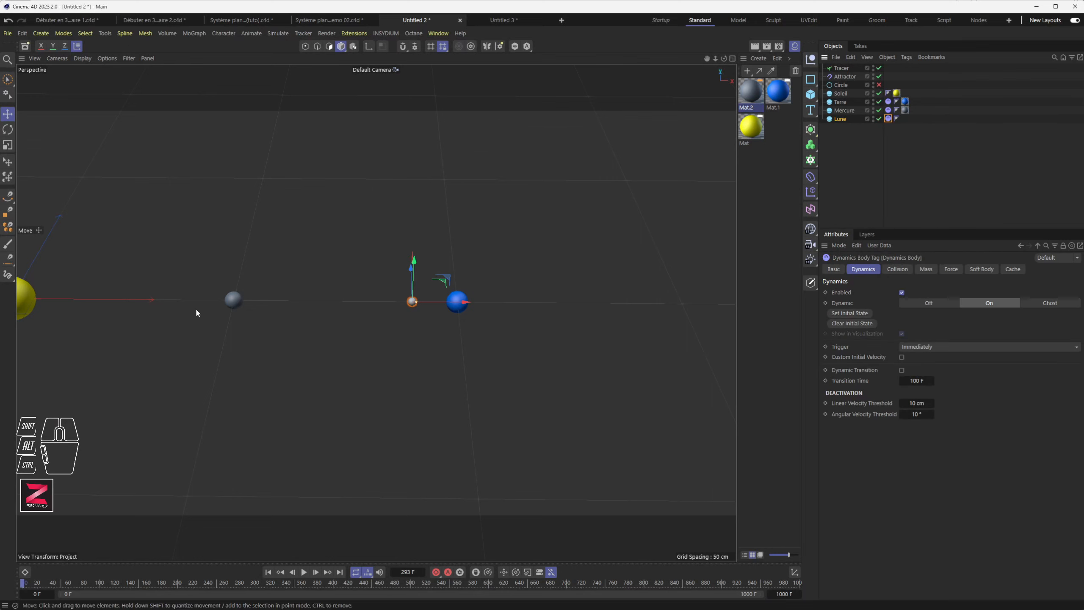
Step: Play the simulation to see how Lune moves relative to Terre and Soleil, and rewind to the first frame
alt+middle_drag(300, 324, 423, 314)
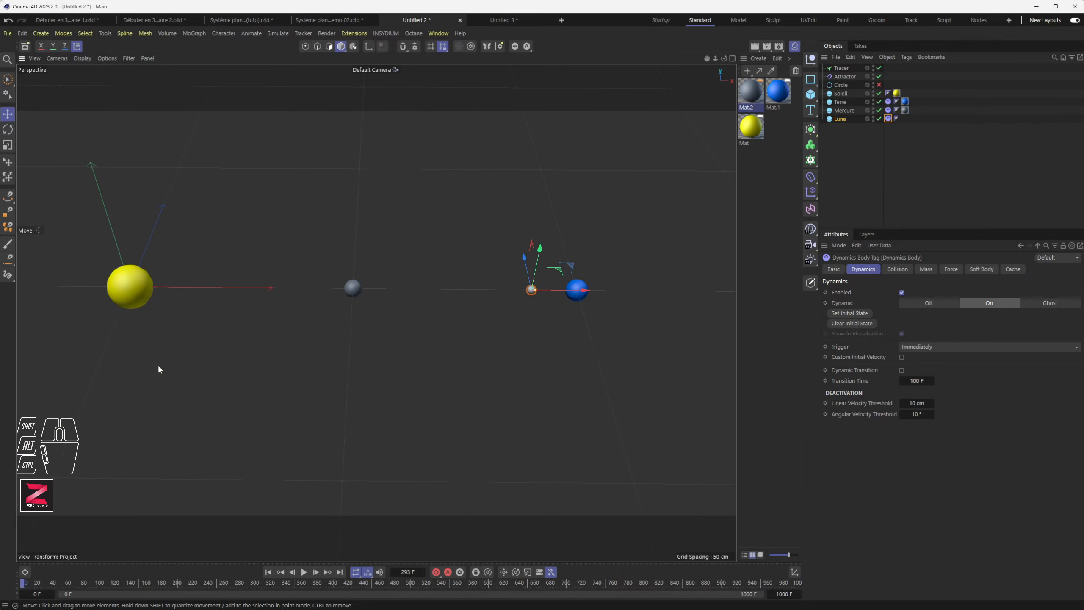
click(304, 571)
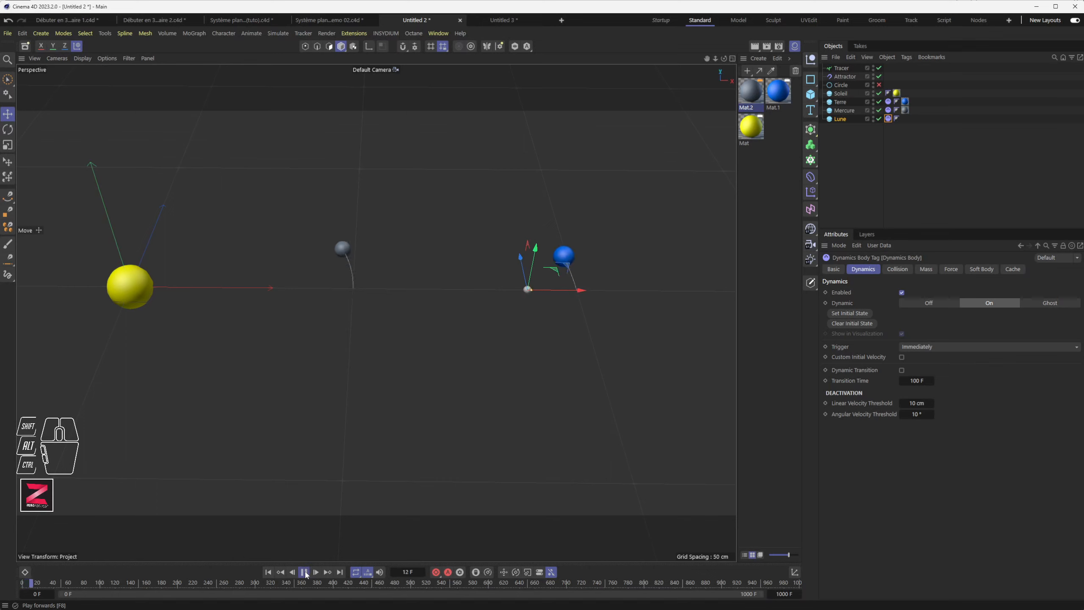
click(304, 571)
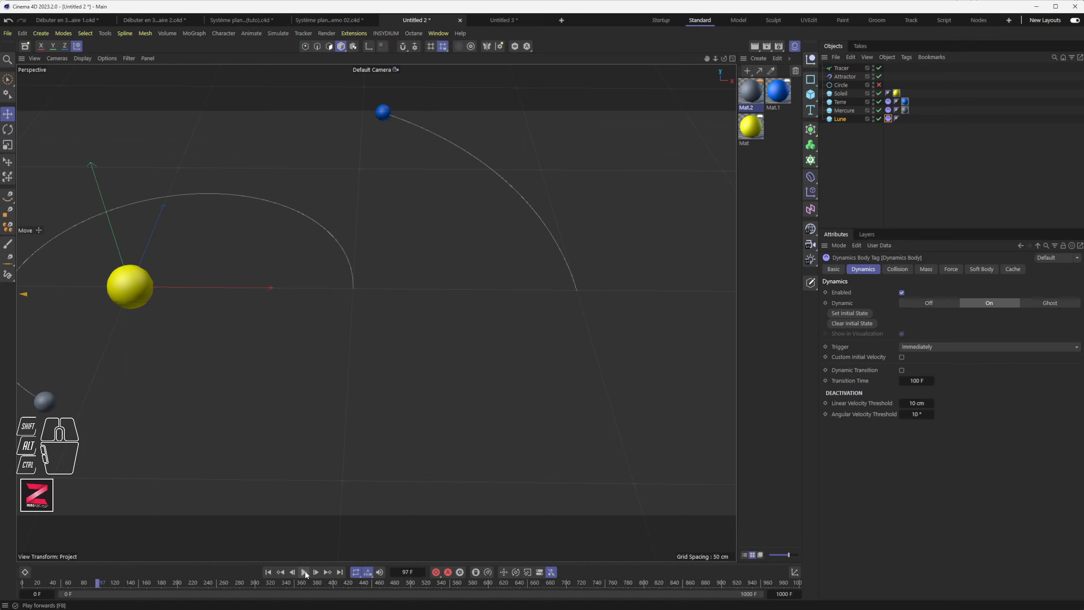
click(268, 572)
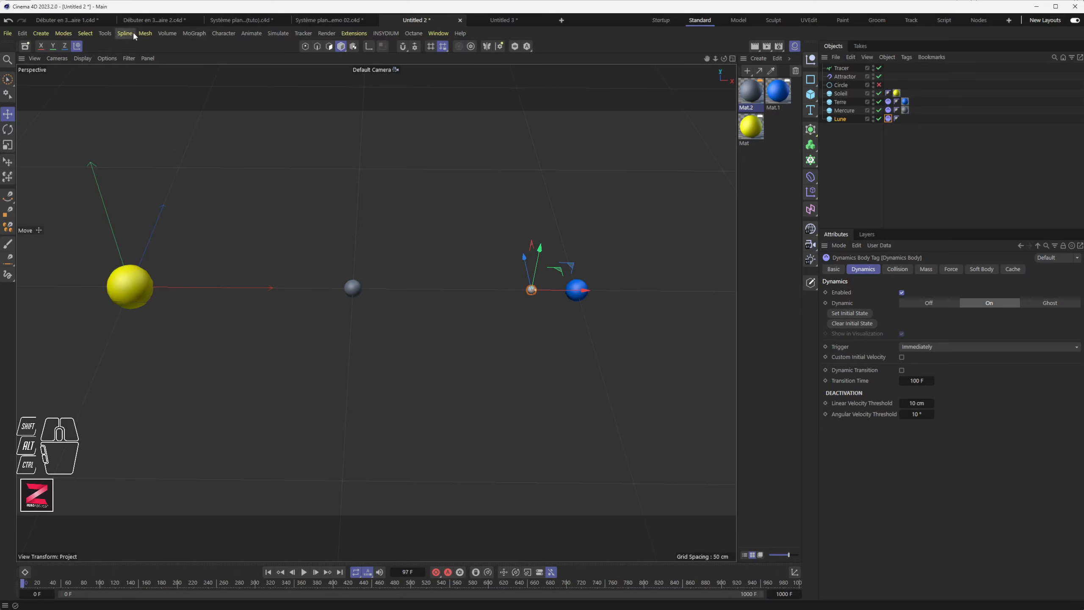
Step: Add a second Attractor force and position it on the Terre sphere with its X position at 1000 cm
click(279, 33)
mouse_move(296, 51)
click(351, 52)
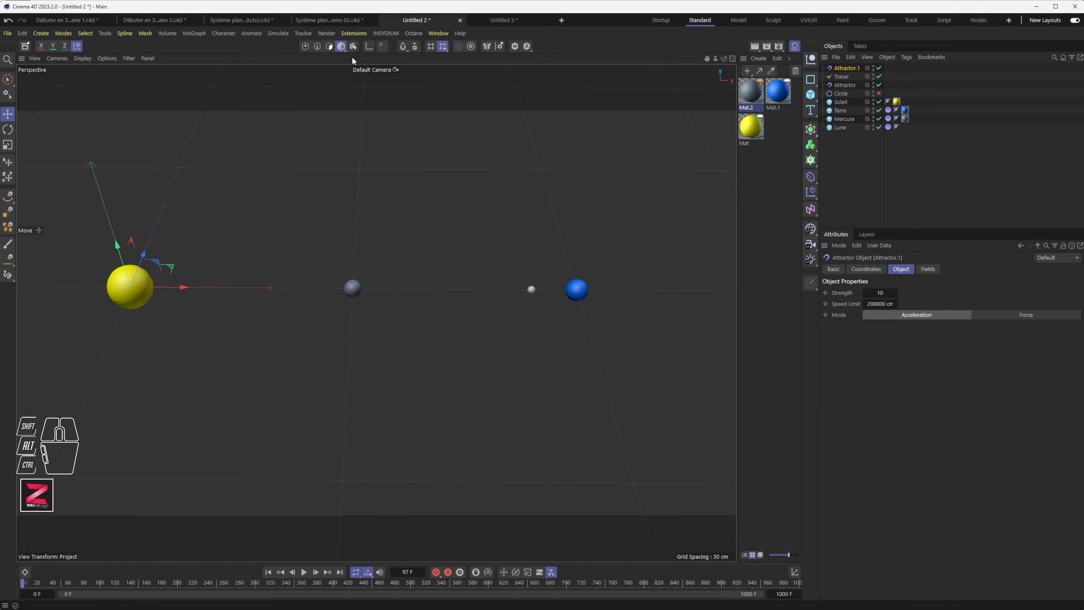
drag(182, 288, 613, 286)
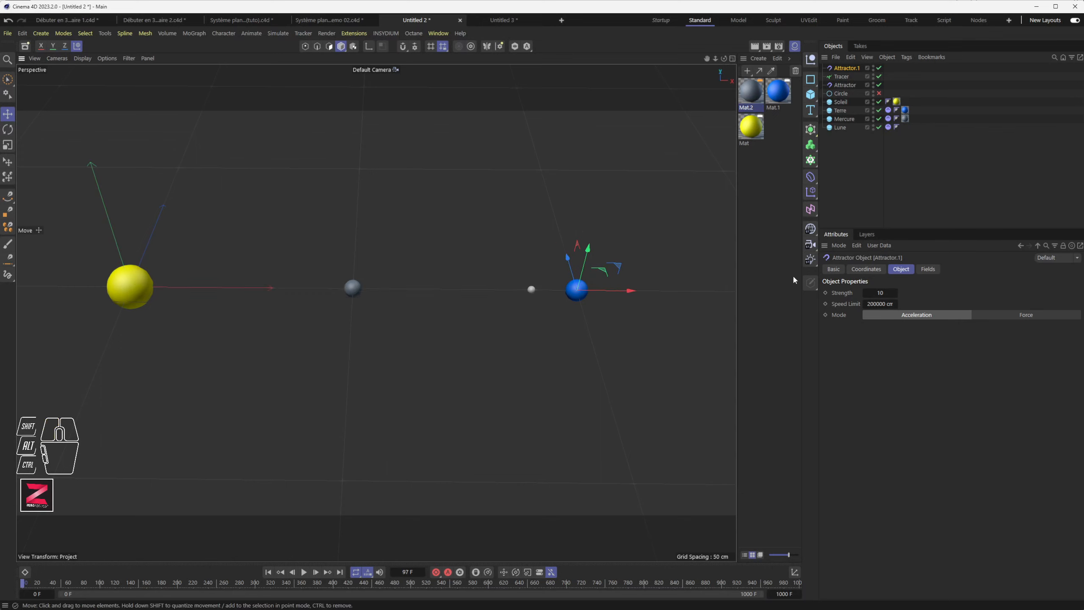
click(866, 269)
click(865, 306)
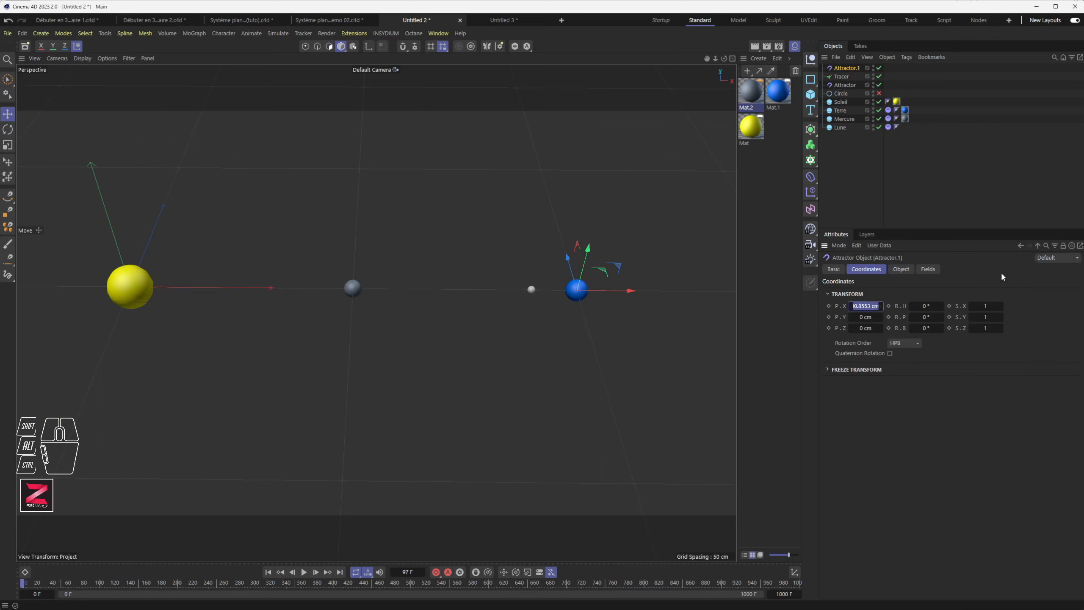
text(1000)
key(Return)
Step: Rename the new attractor Terre_Gravity and make it a child of the Terre sphere
double_click(850, 68)
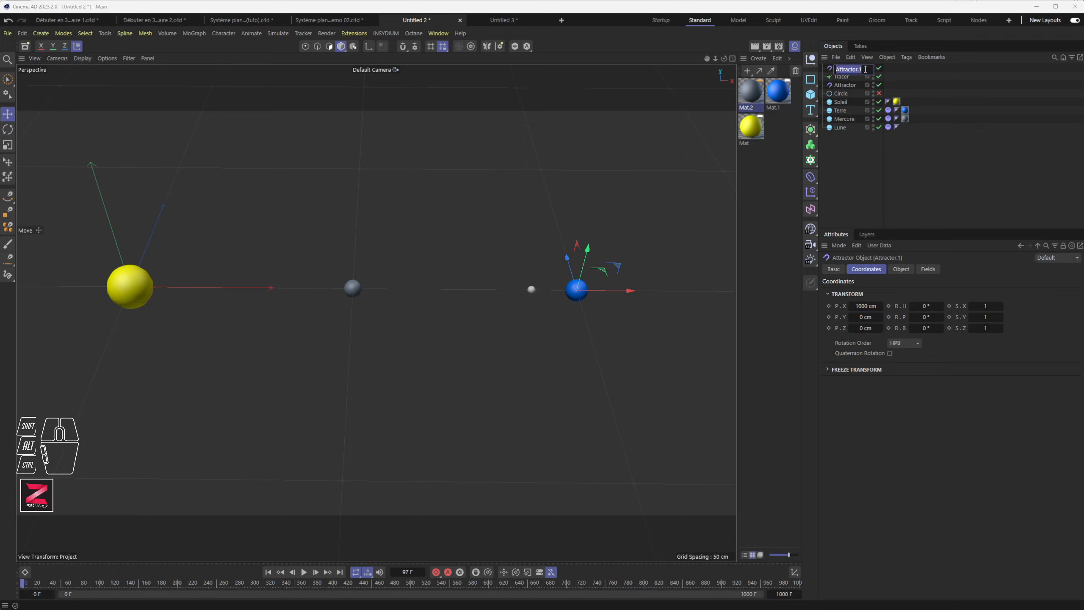
text(Terre_Gravity)
key(Return)
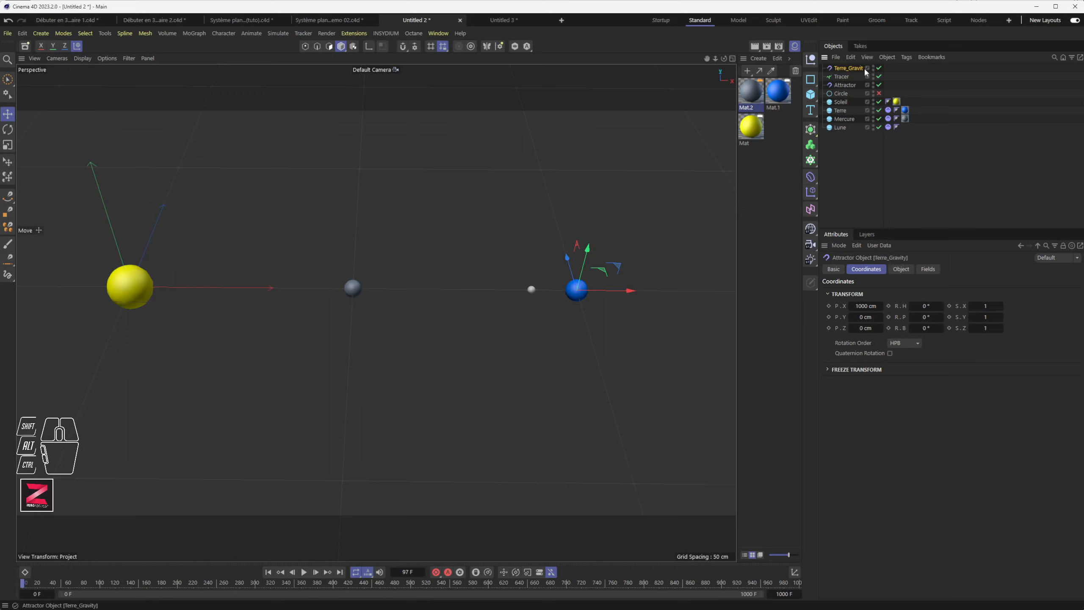
click(849, 69)
drag(850, 69, 843, 114)
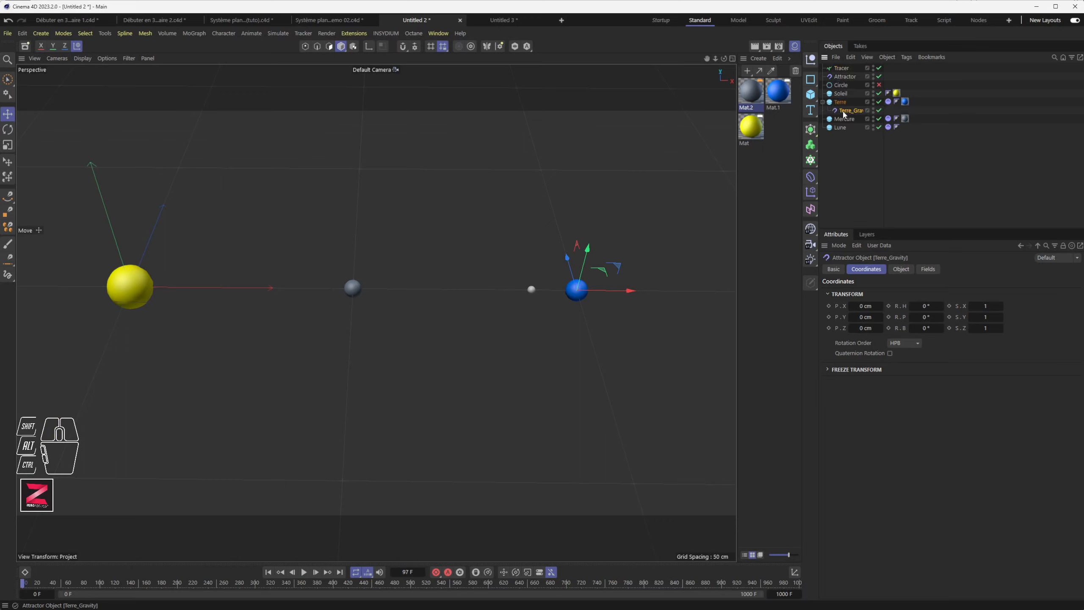
Step: Set the strength of the Terre_Gravity attractor to 200
click(900, 270)
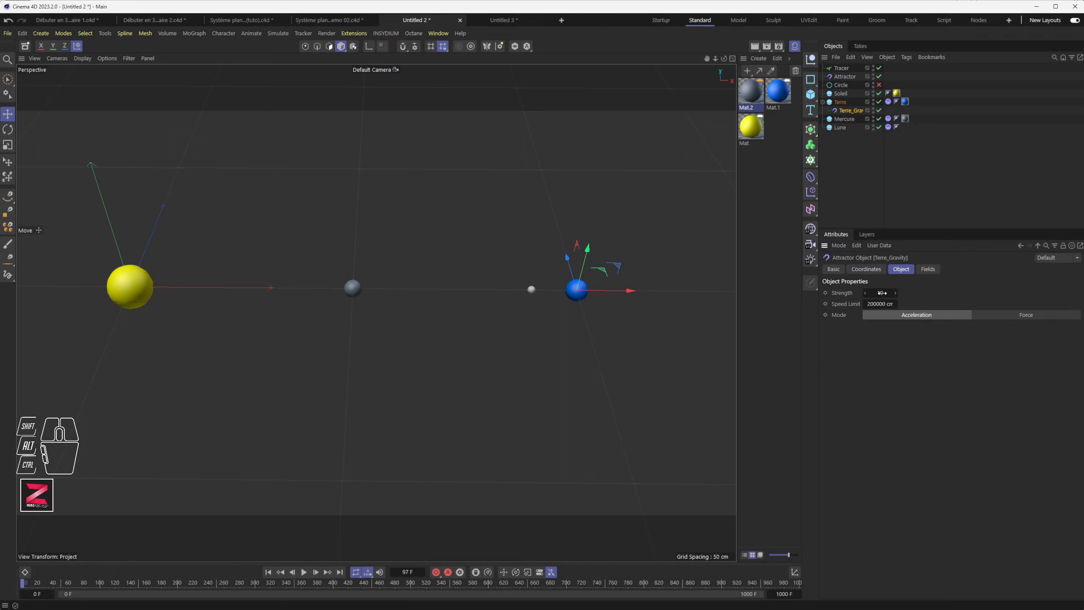
click(879, 294)
text(200)
key(Return)
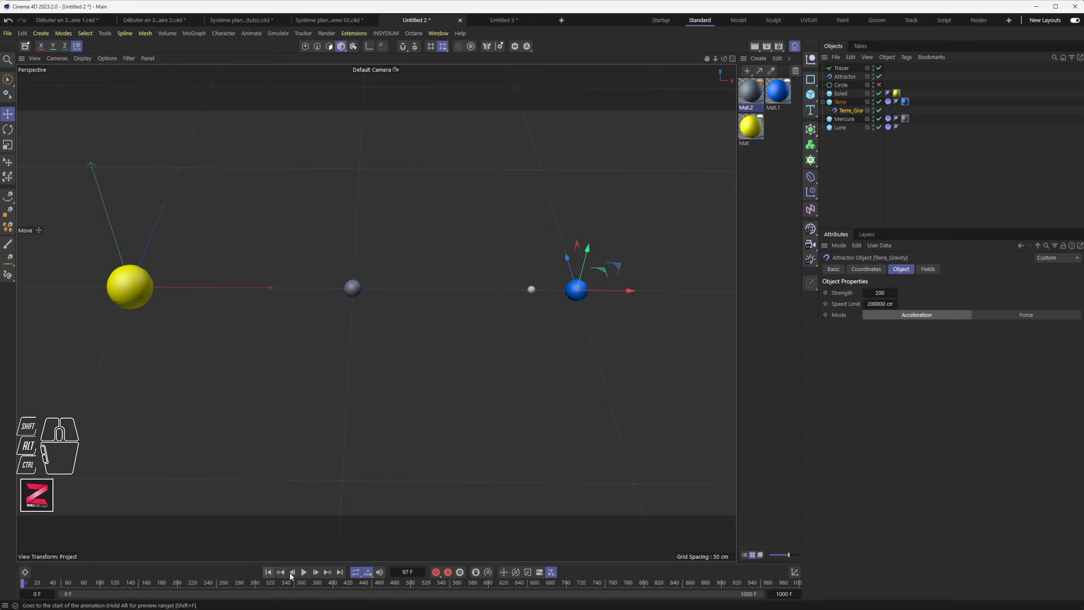
Step: Play the simulation twice to see how the Terre_Gravity attractor affects Terre and Lune, rewinding to the first frame after each run
click(304, 573)
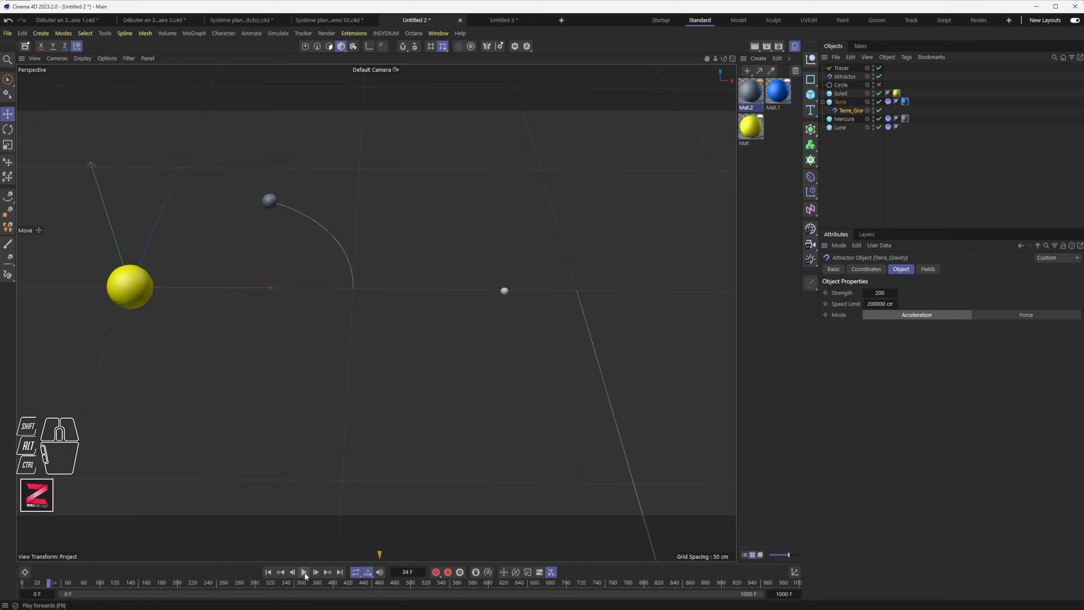
click(270, 573)
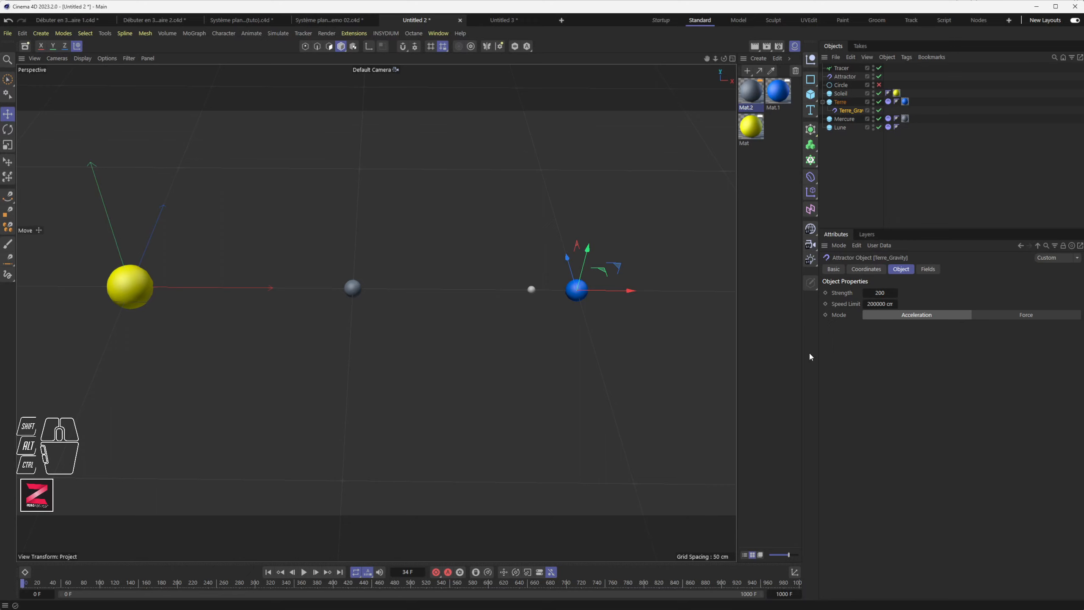
click(305, 571)
click(306, 570)
click(267, 572)
Step: Exclude the Terre_Gravity attractor from the forces acting on Terre in its Dynamics Body tag
click(889, 102)
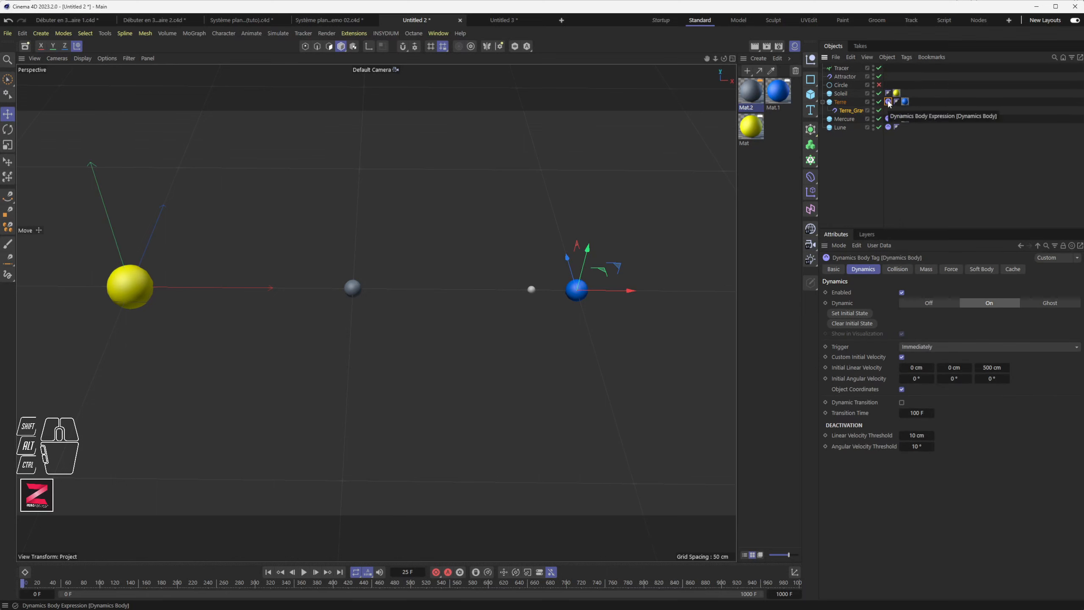
click(956, 270)
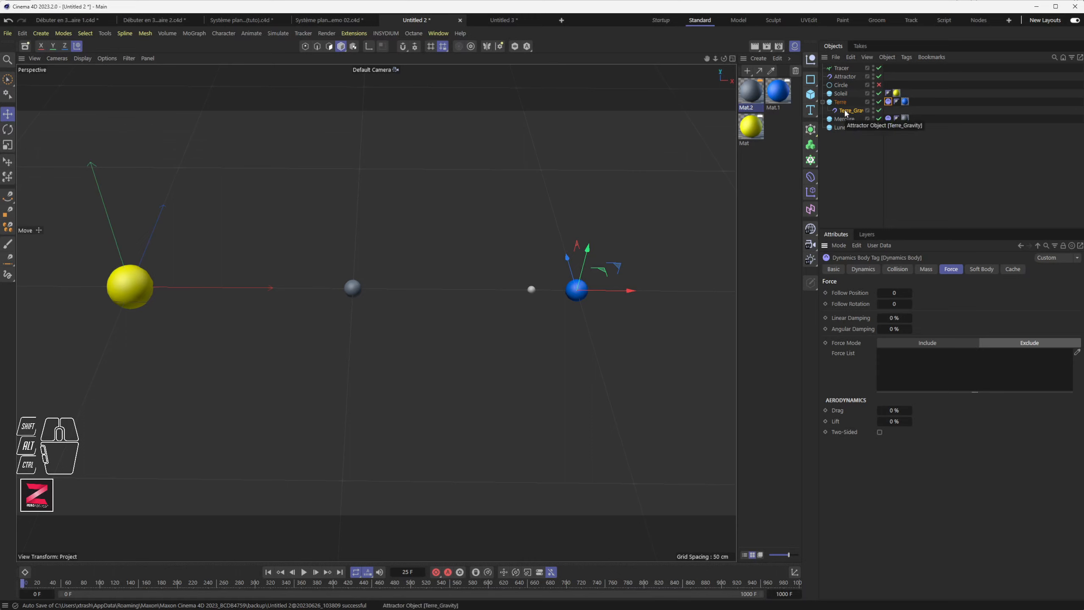
drag(846, 112, 947, 371)
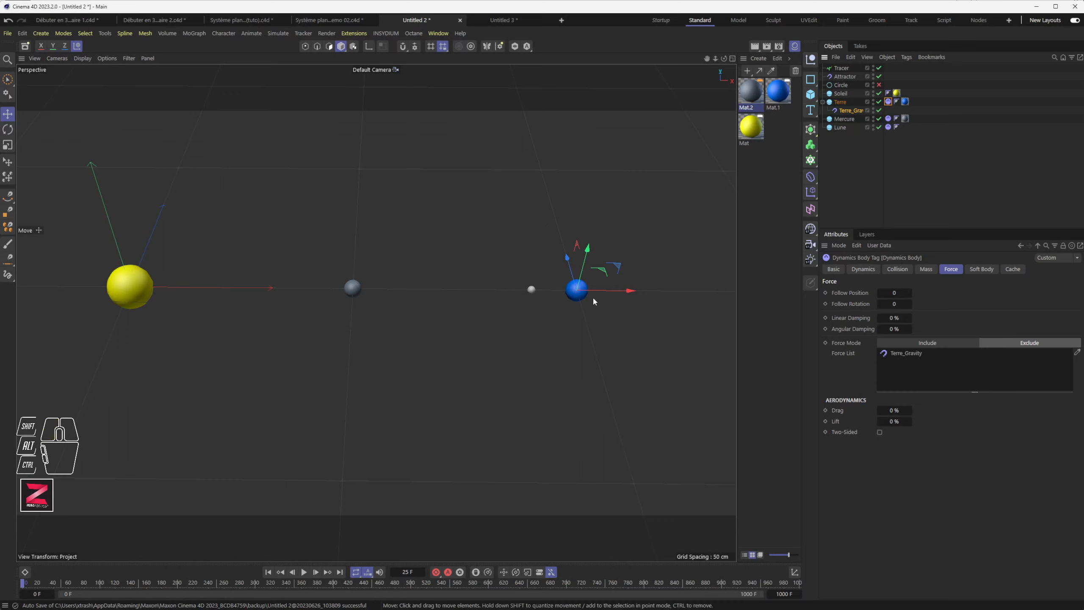
Step: Play the simulation from the first frame to check Terre's orbit with Terre_Gravity excluded, and rewind it
click(268, 571)
click(304, 572)
click(304, 572)
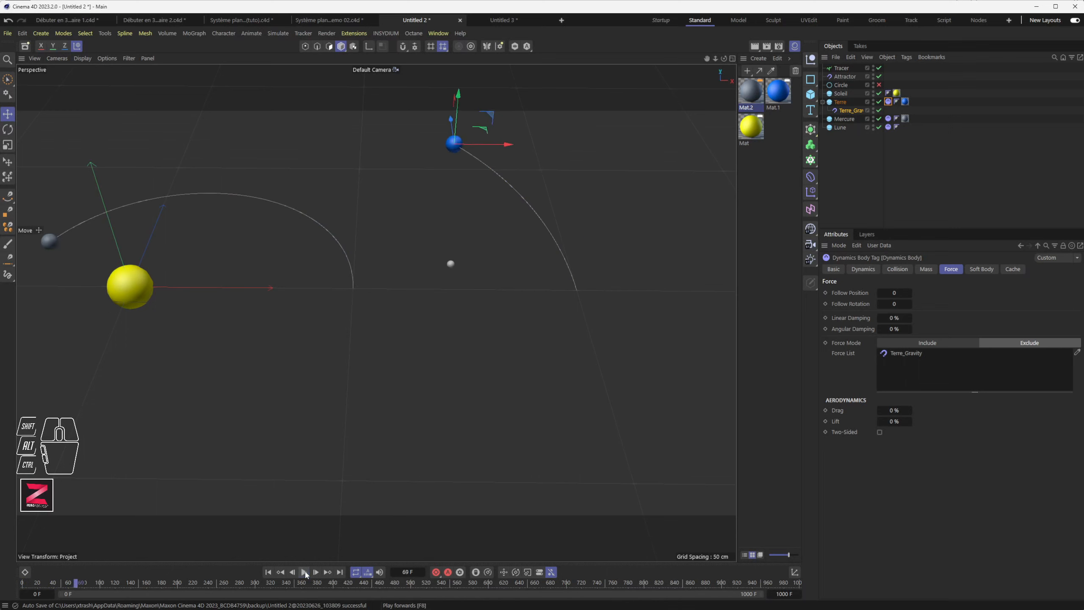
click(268, 571)
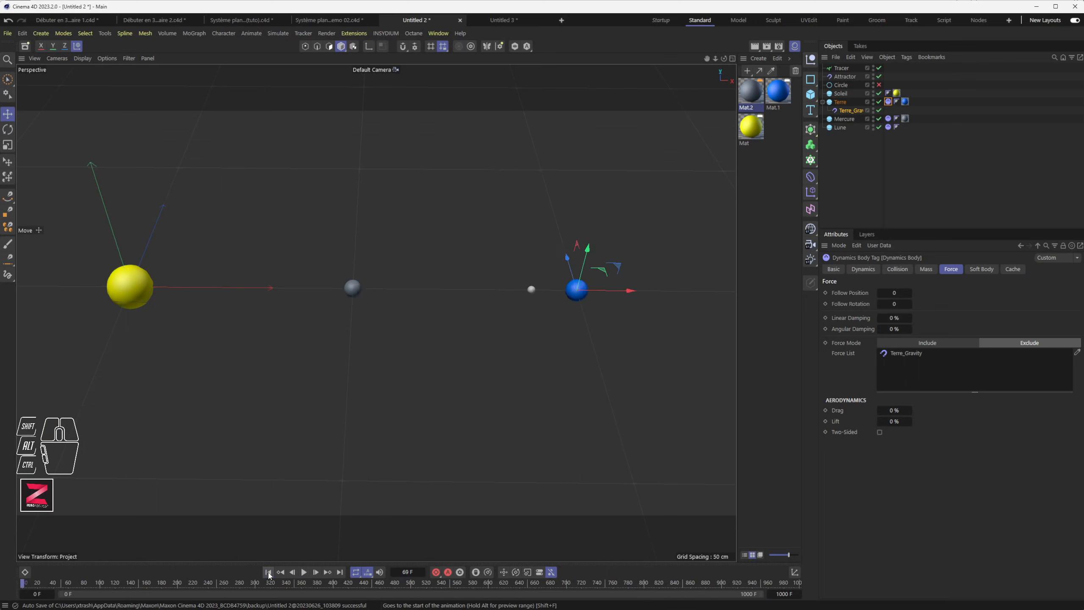
Step: Remove Terre_Gravity from Terre's force exclusion list and replay the simulation to compare Terre's motion, rewinding to the first frame
click(900, 354)
click(305, 572)
click(304, 572)
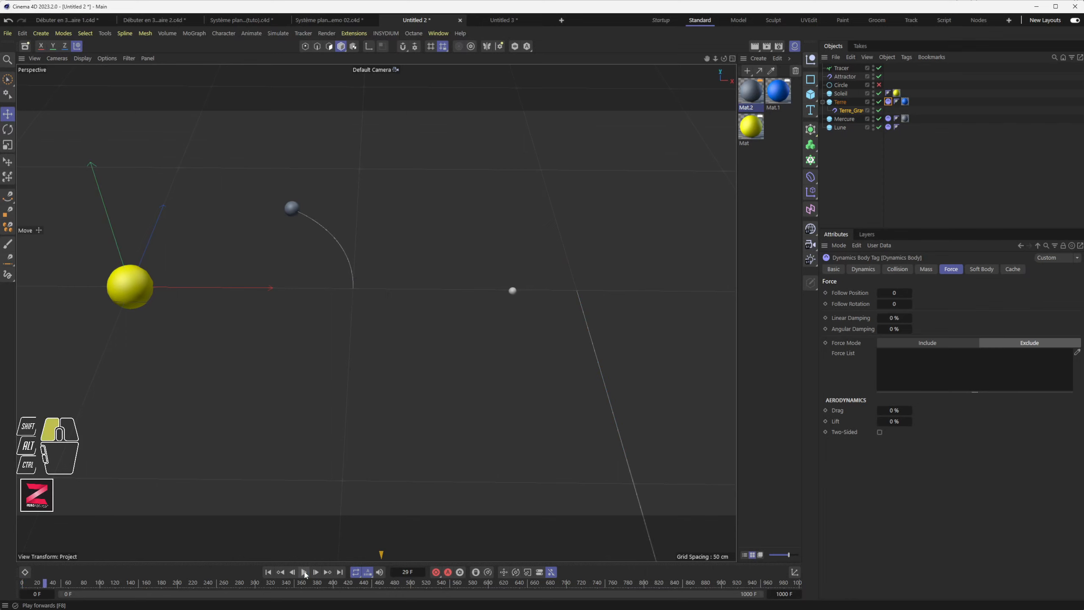
click(268, 572)
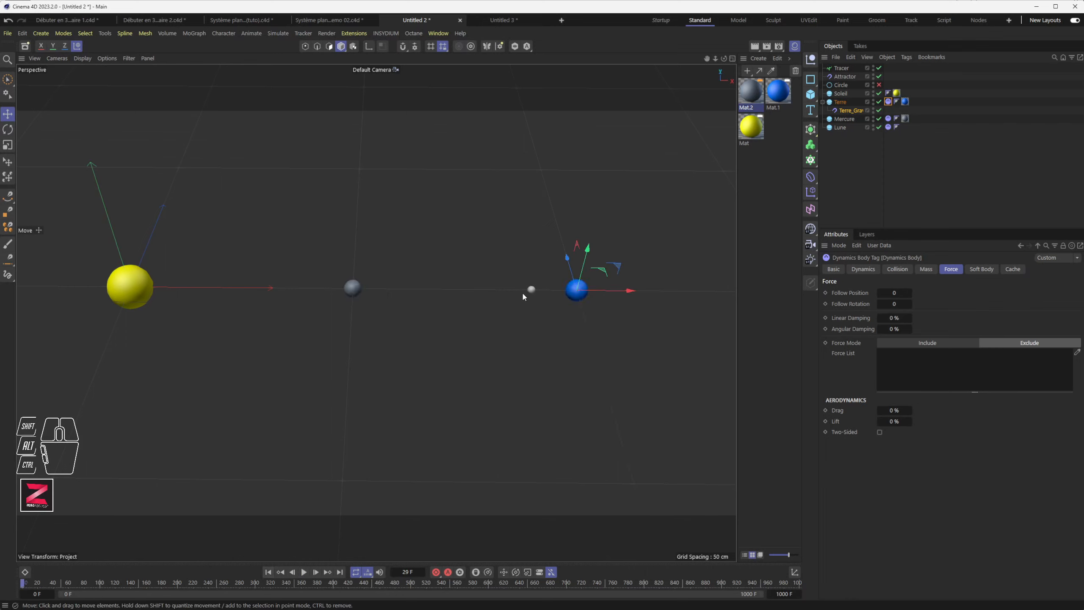
Step: Move Terre_Gravity out of the Terre sphere to the top level of the hierarchy and compare its position coordinates with Terre's
click(853, 109)
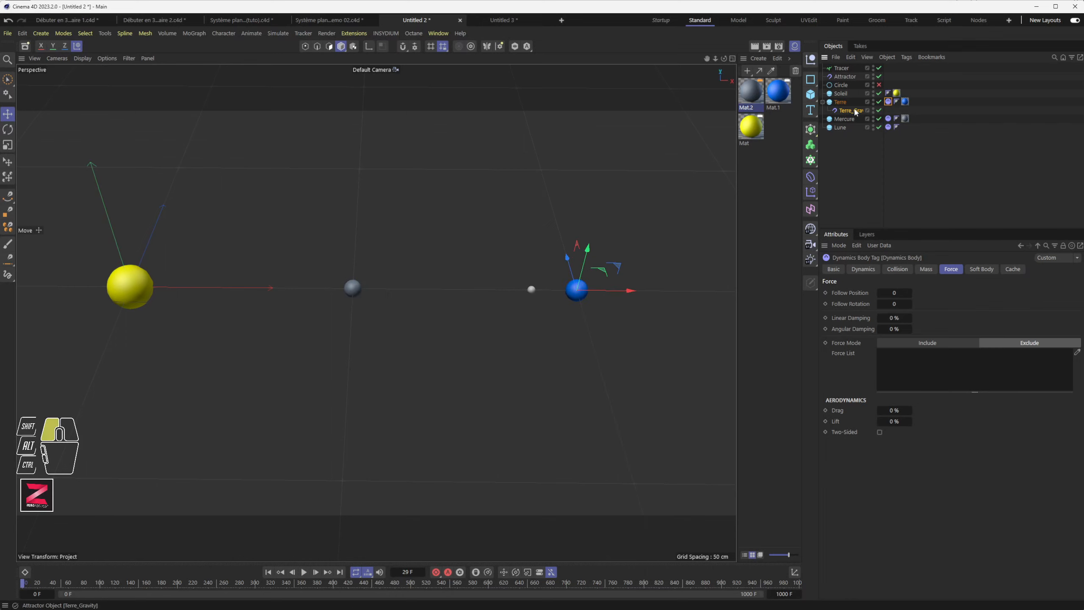
click(866, 269)
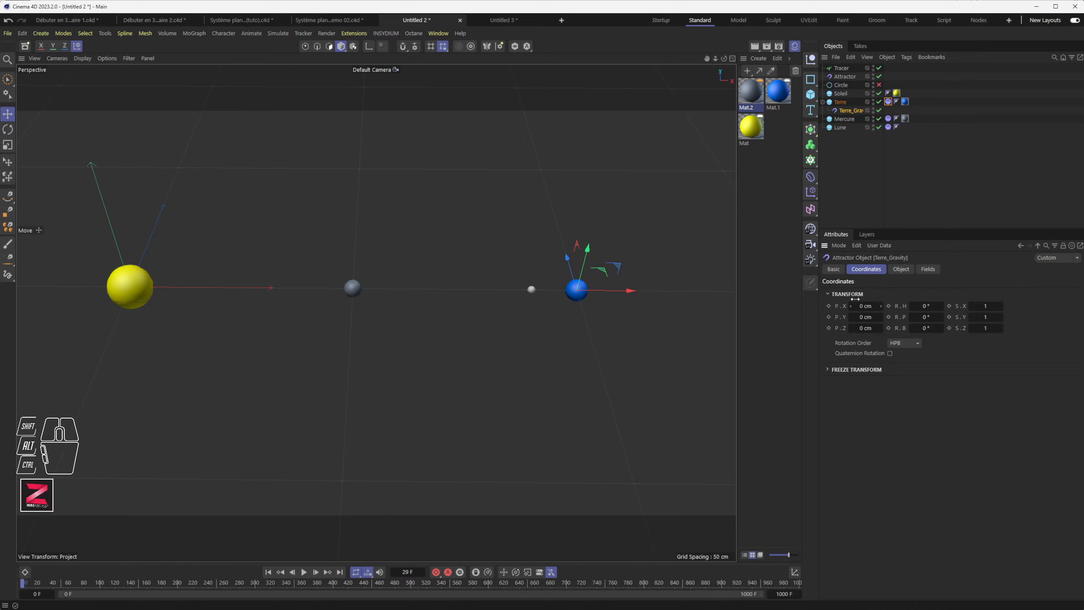
click(844, 112)
drag(843, 111, 843, 165)
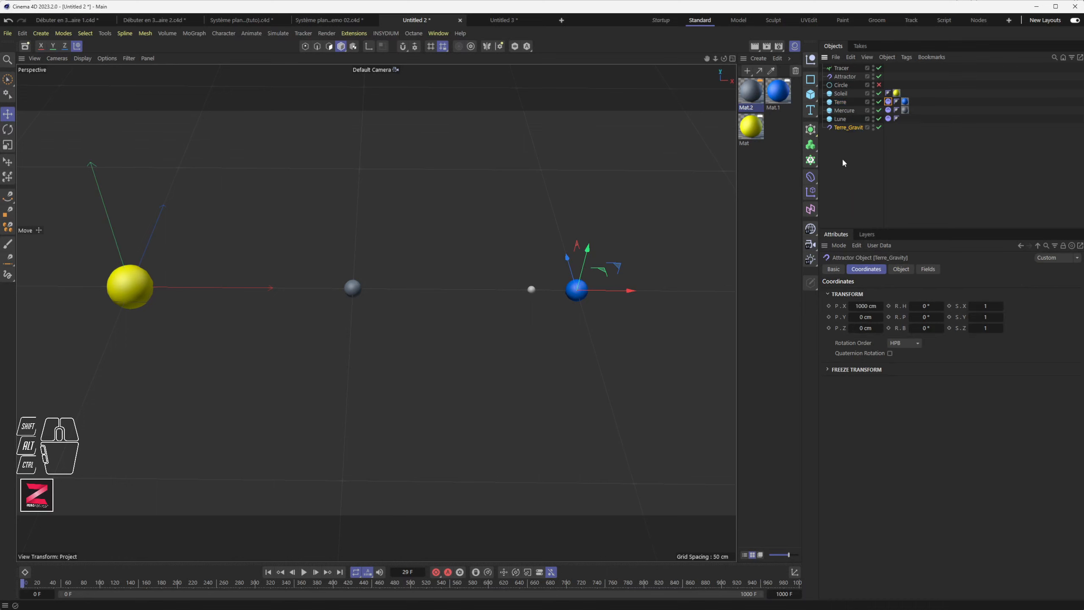
click(868, 305)
click(841, 103)
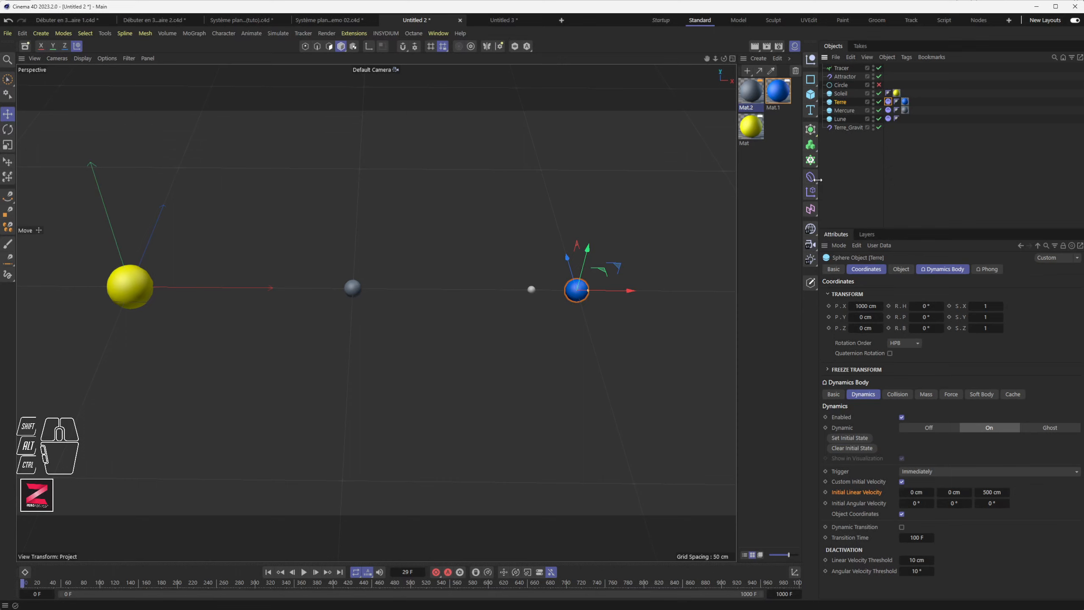
Step: Set the steps per frame to 10 in the Bullet expert section of the project settings
click(22, 34)
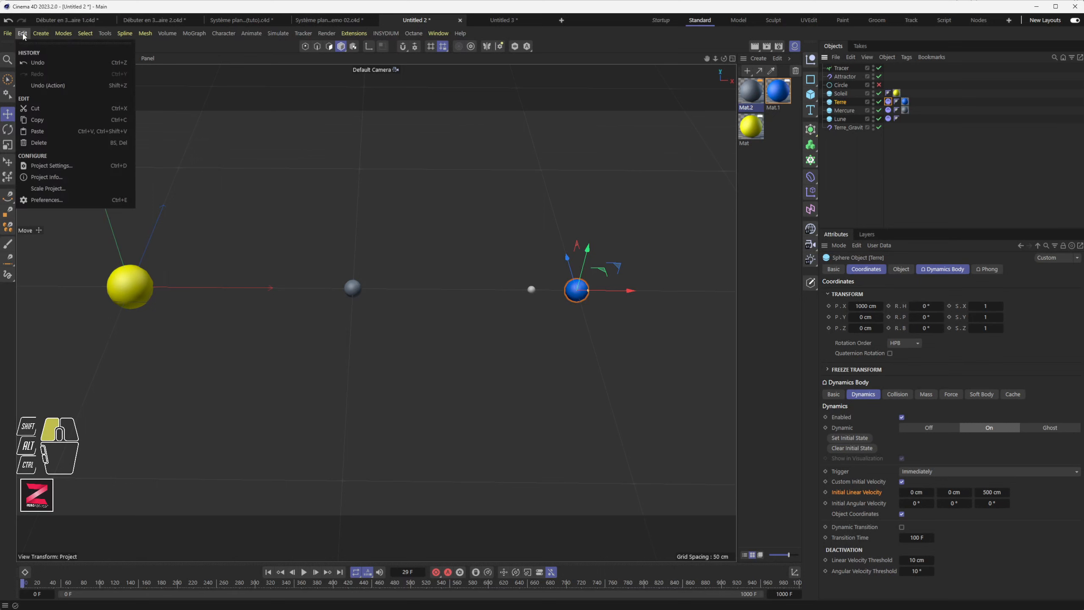
click(60, 167)
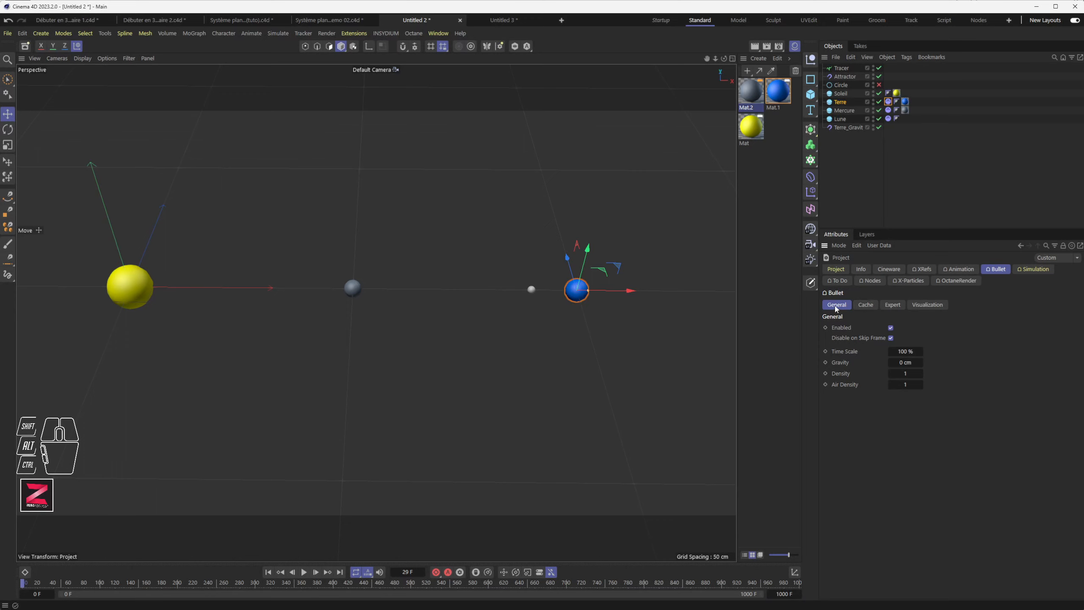
click(893, 305)
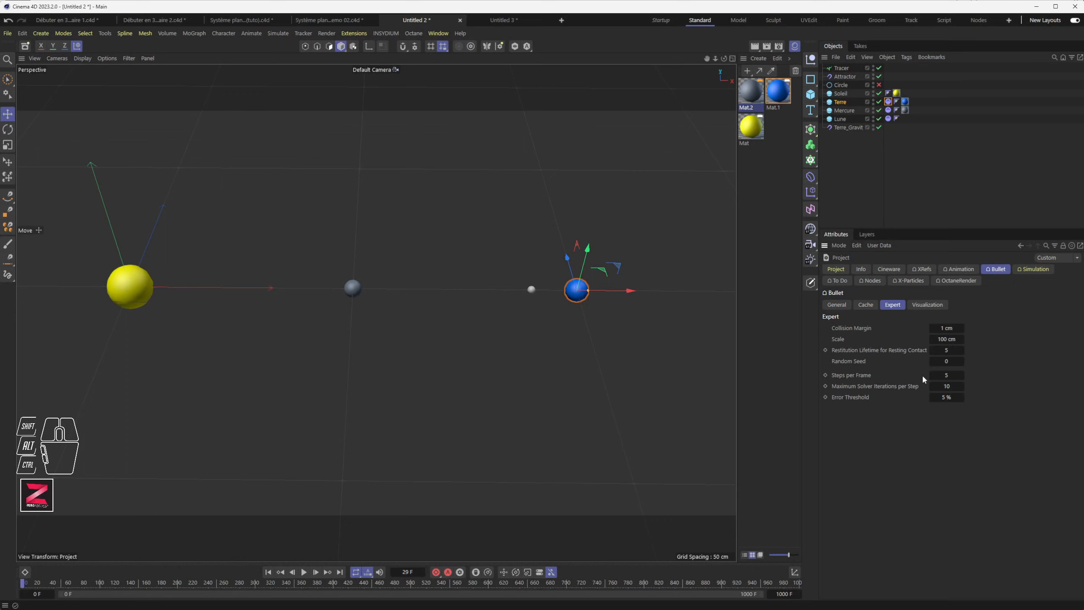
click(934, 375)
click(837, 376)
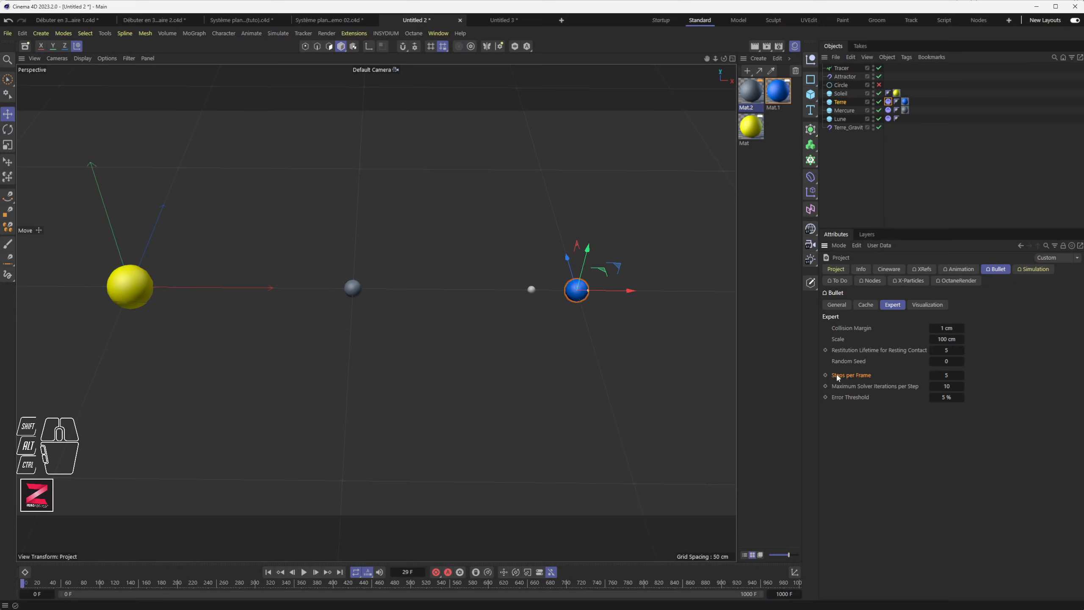
click(945, 375)
key(Return)
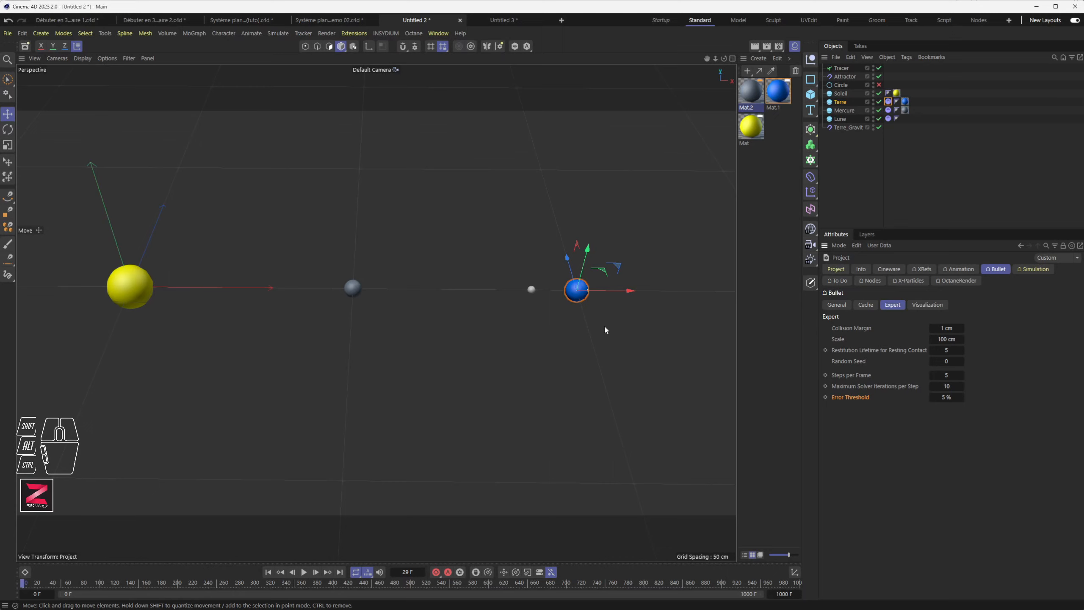
click(945, 375)
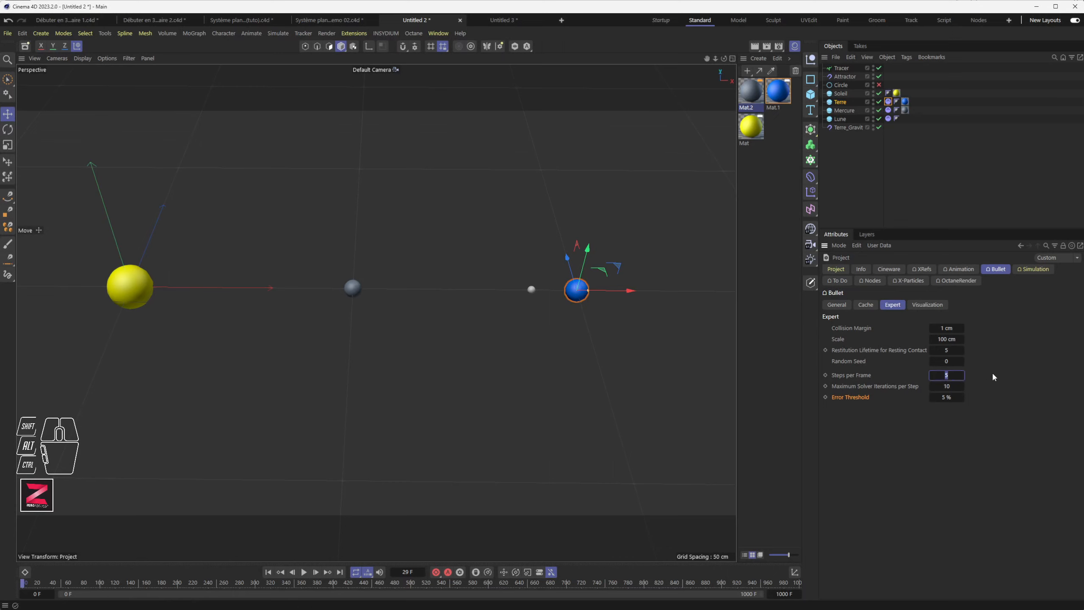
text(10)
Step: Set the Bullet maximum solver iterations per step to 25 and the error threshold to 2 %
click(950, 387)
text(25)
key(Tab)
click(949, 397)
Step: Play the simulation twice with the changed solver settings, rewind to the first frame, and open the Bullet error threshold for editing
click(268, 572)
click(304, 572)
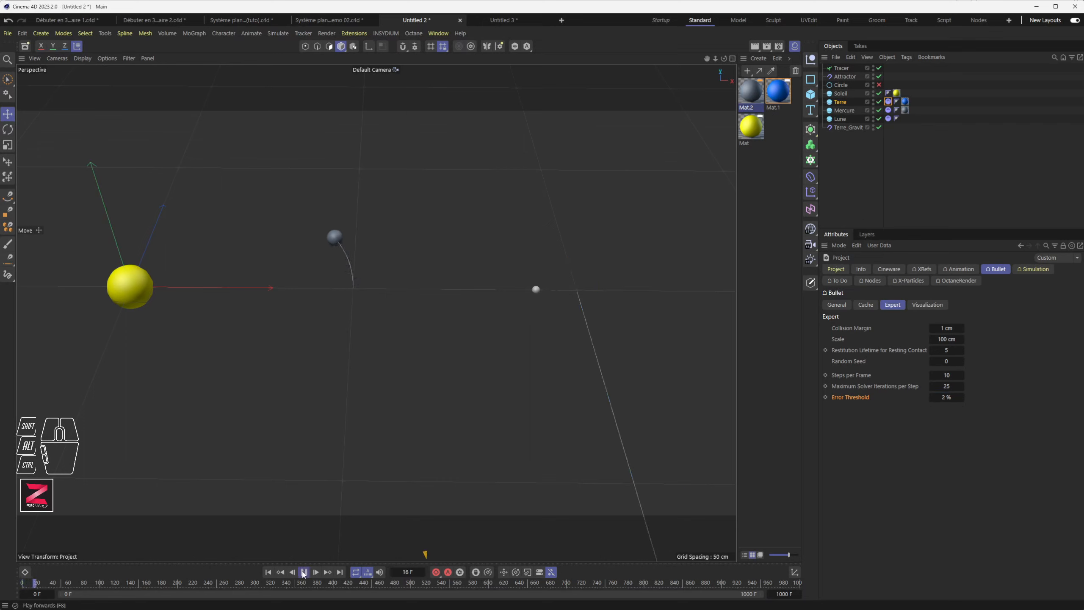
click(303, 572)
click(268, 572)
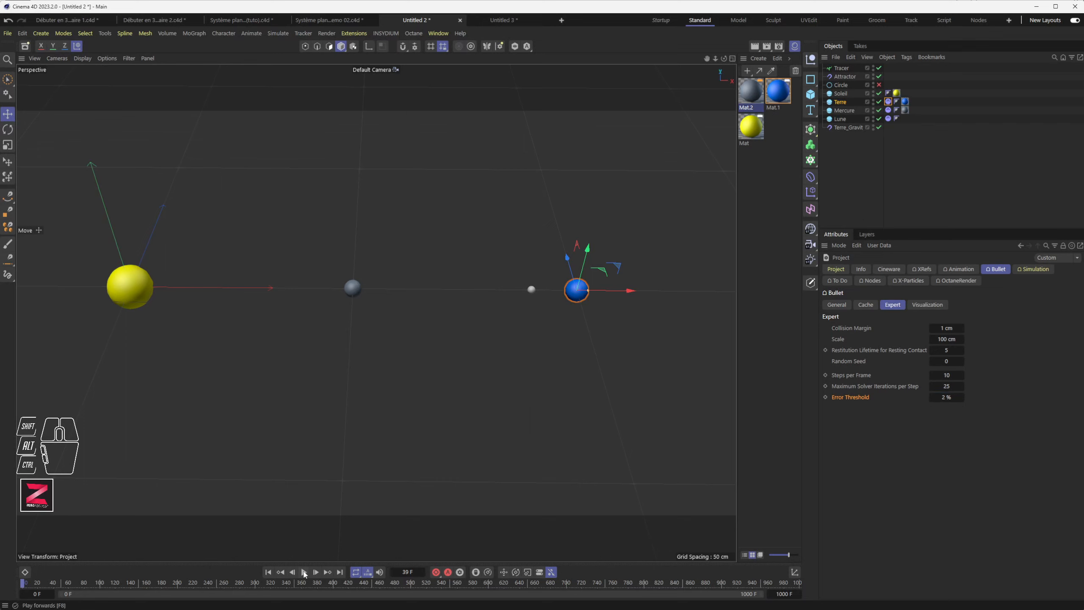
click(304, 572)
click(304, 572)
click(268, 572)
drag(946, 397, 990, 400)
click(960, 397)
Step: Make Terre_Gravity a child of the Terre sphere again and exclude it from the forces on Terre's Dynamics Body
drag(839, 127, 844, 102)
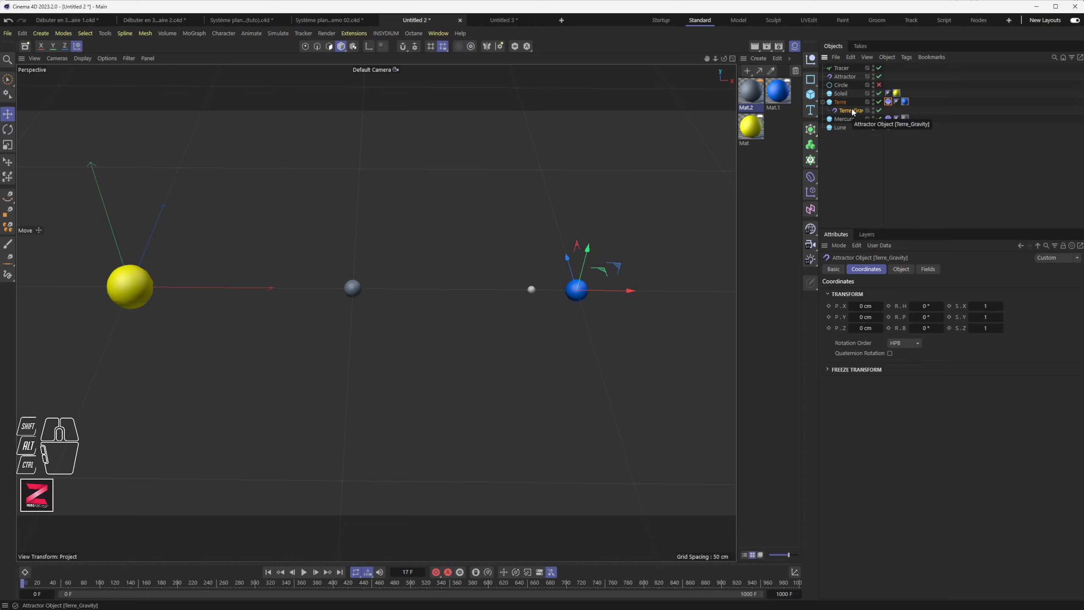
click(841, 102)
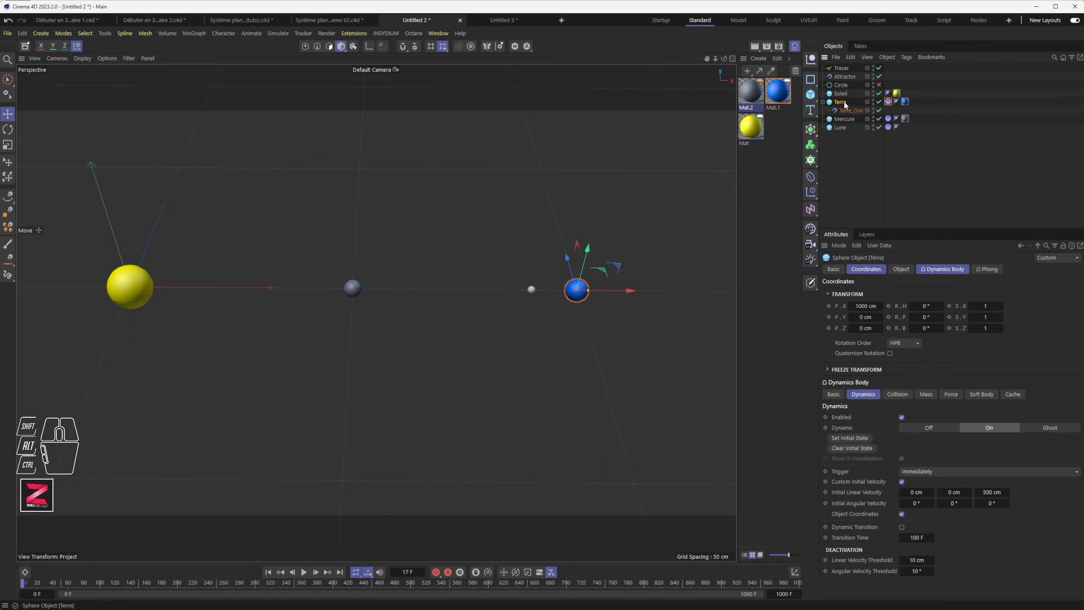
click(944, 269)
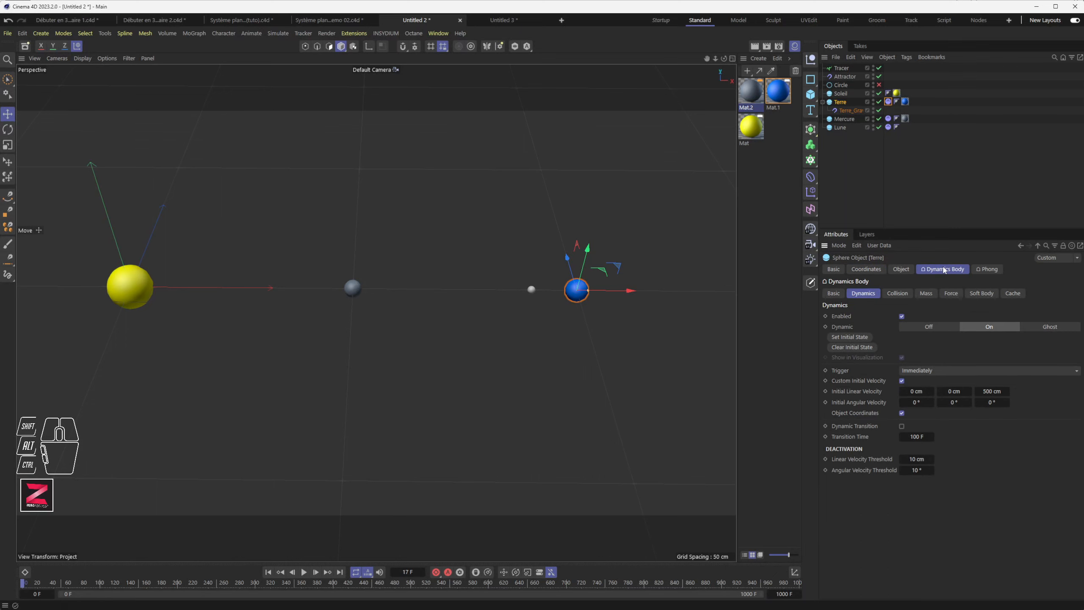
click(955, 295)
drag(849, 111, 927, 393)
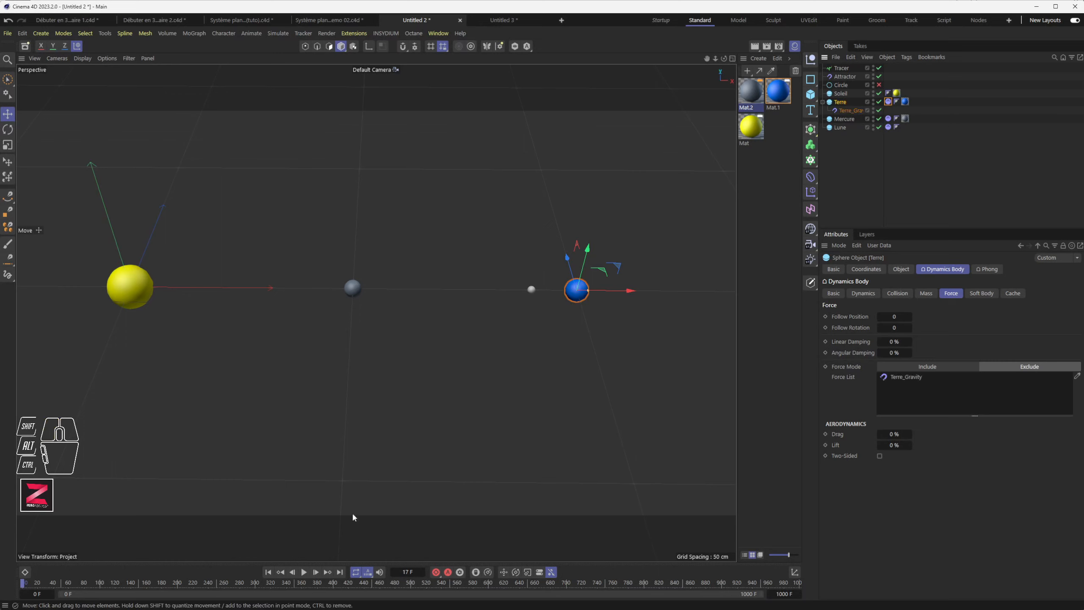
Step: Play the simulation to see how Terre and Lune move with Terre_Gravity parented and excluded, and rewind to the first frame
click(304, 573)
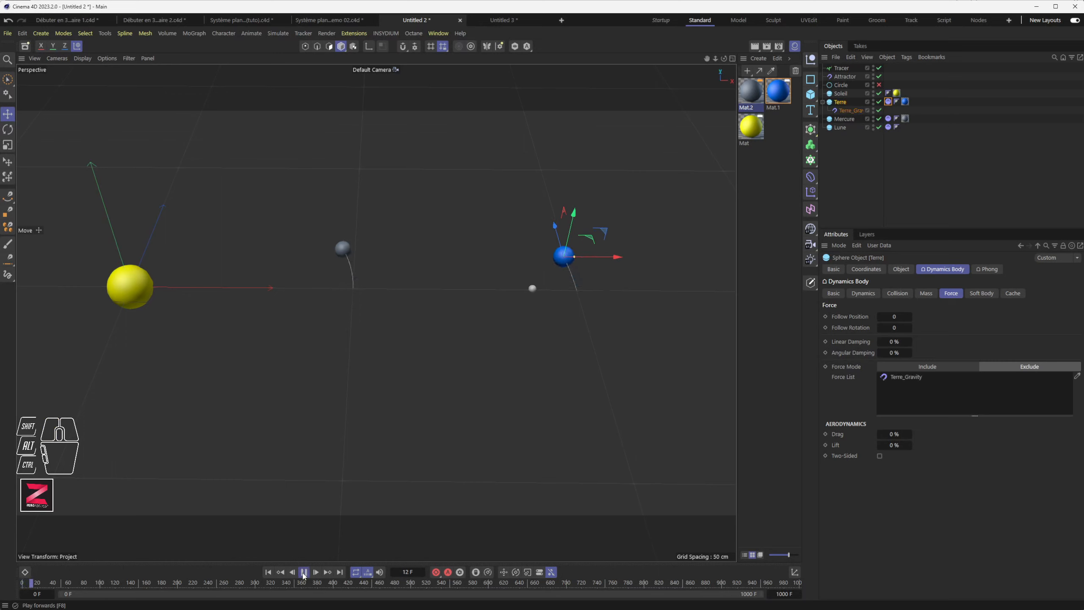
click(304, 572)
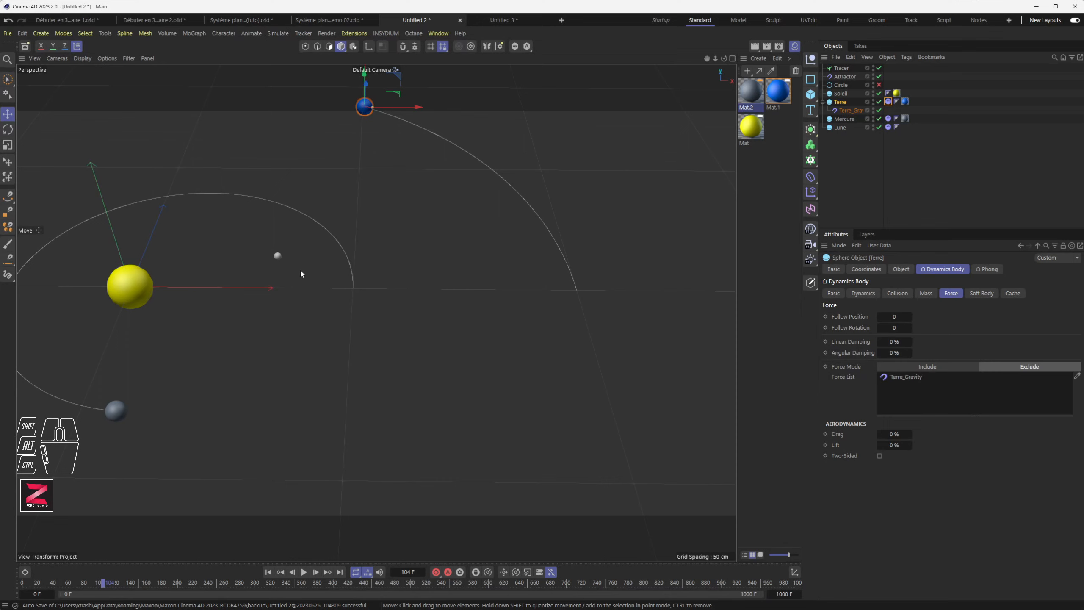
click(268, 571)
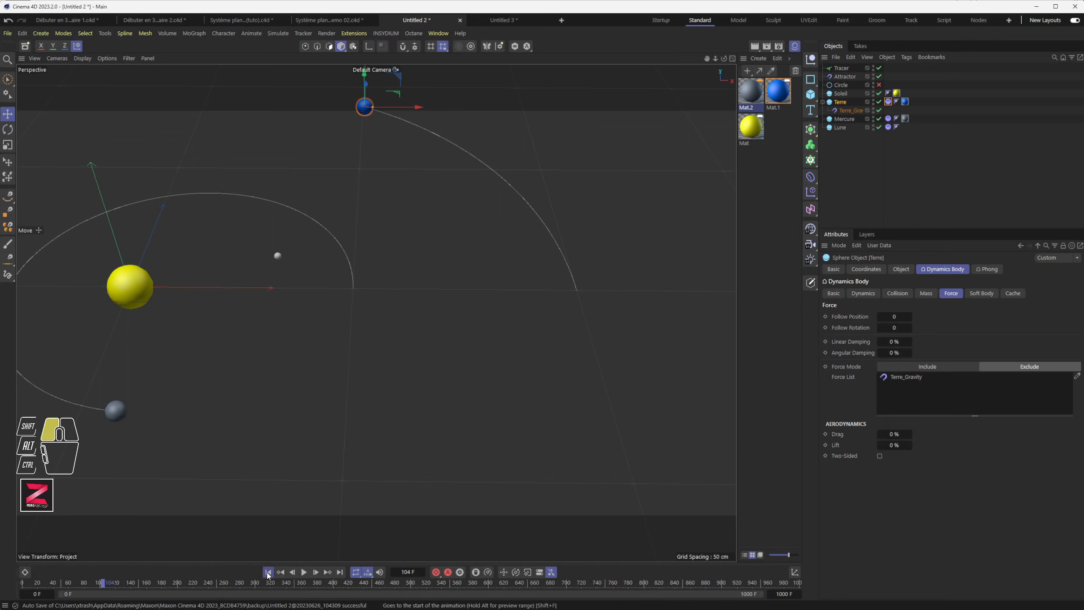
Step: Set the linear and angular damping of the Lune sphere's Dynamics Body to 0 %
click(531, 290)
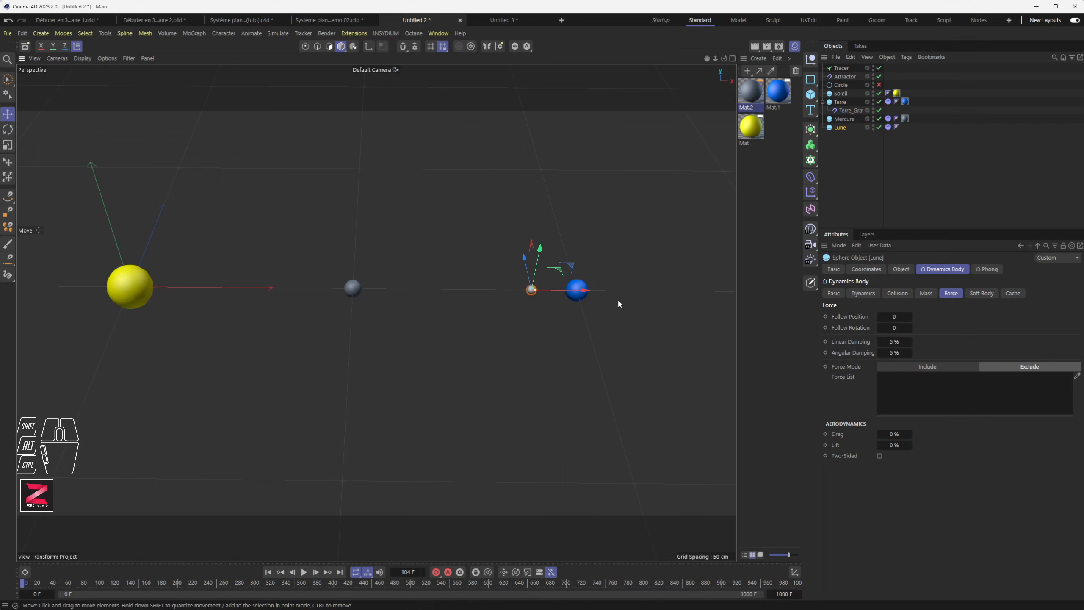
click(870, 296)
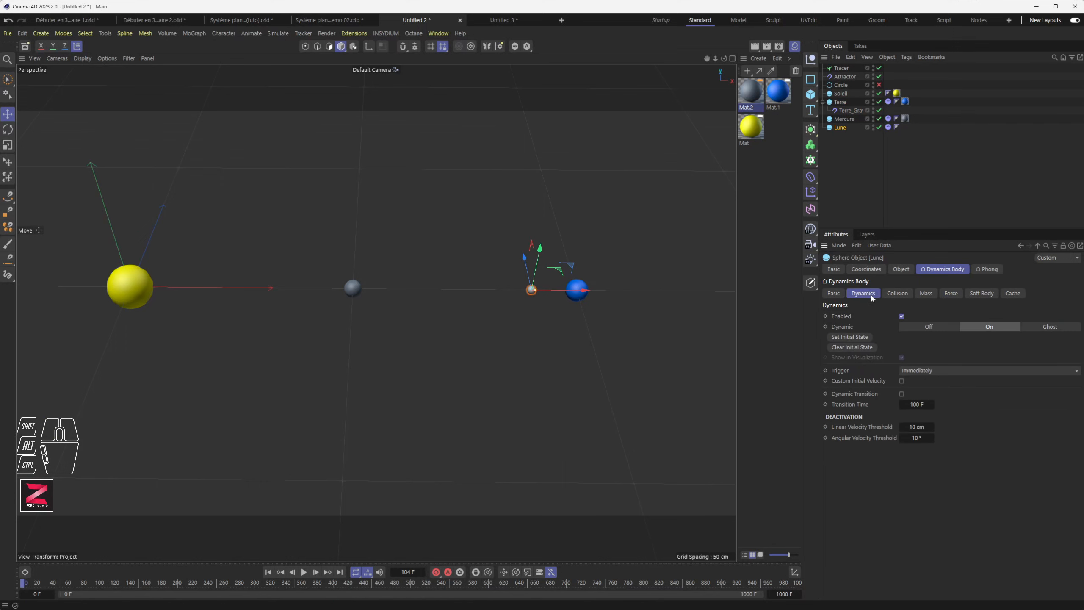
click(951, 293)
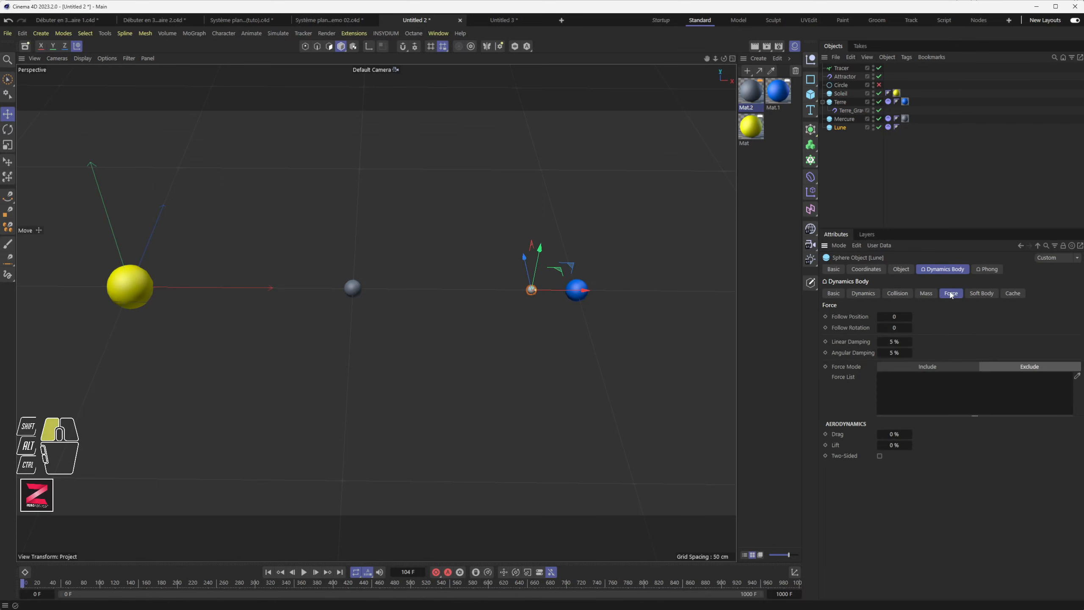
click(884, 342)
text(0)
key(Tab)
text(0)
key(Return)
Step: Enable a custom initial velocity for Lune with a Z linear velocity of 250 cm, and play the simulation from the first frame
click(866, 295)
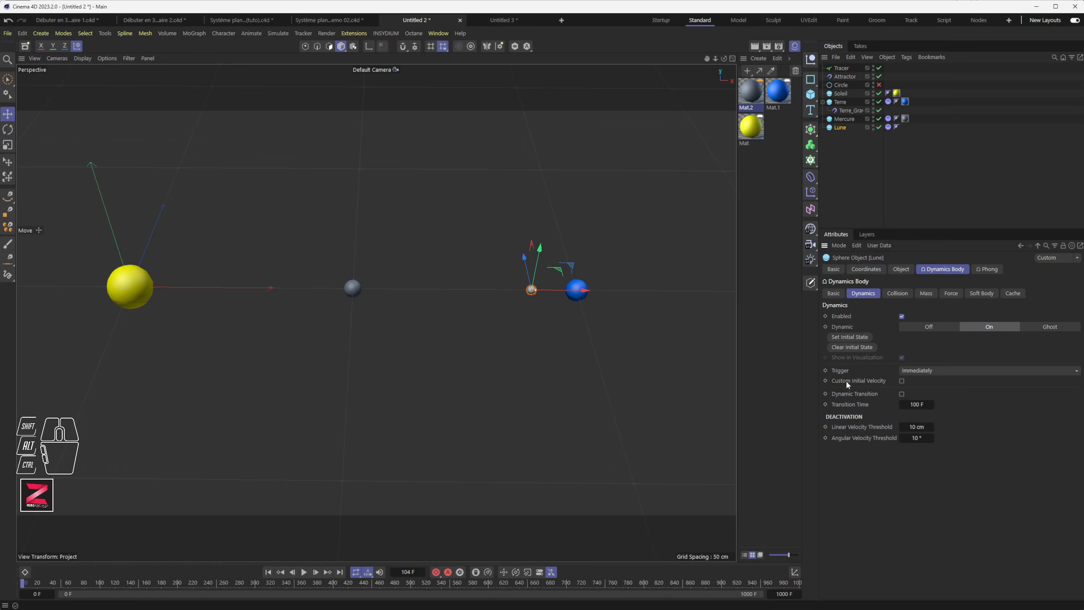
click(902, 381)
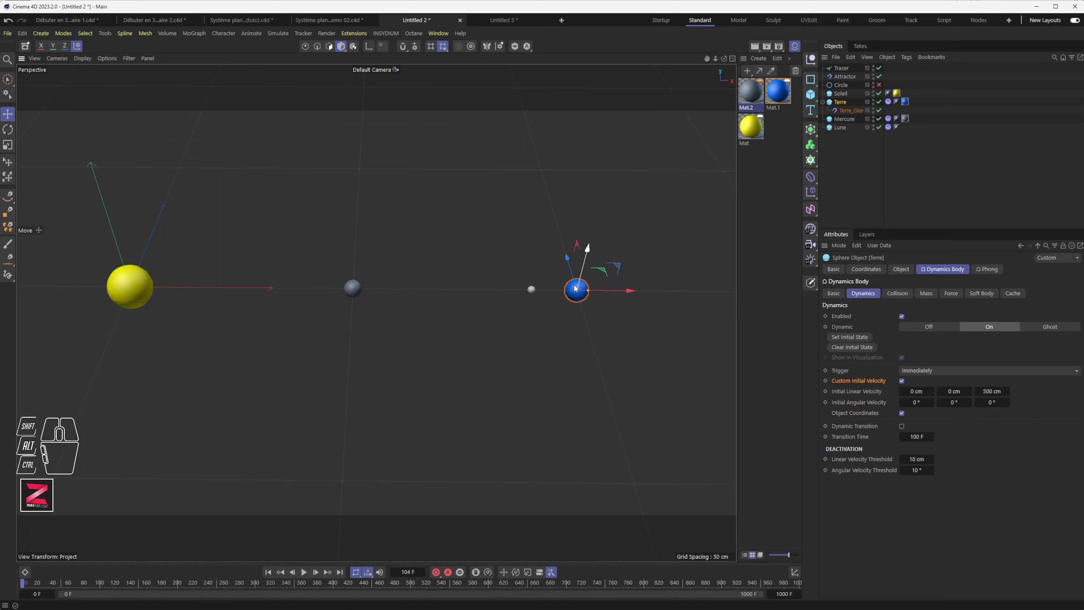
click(992, 391)
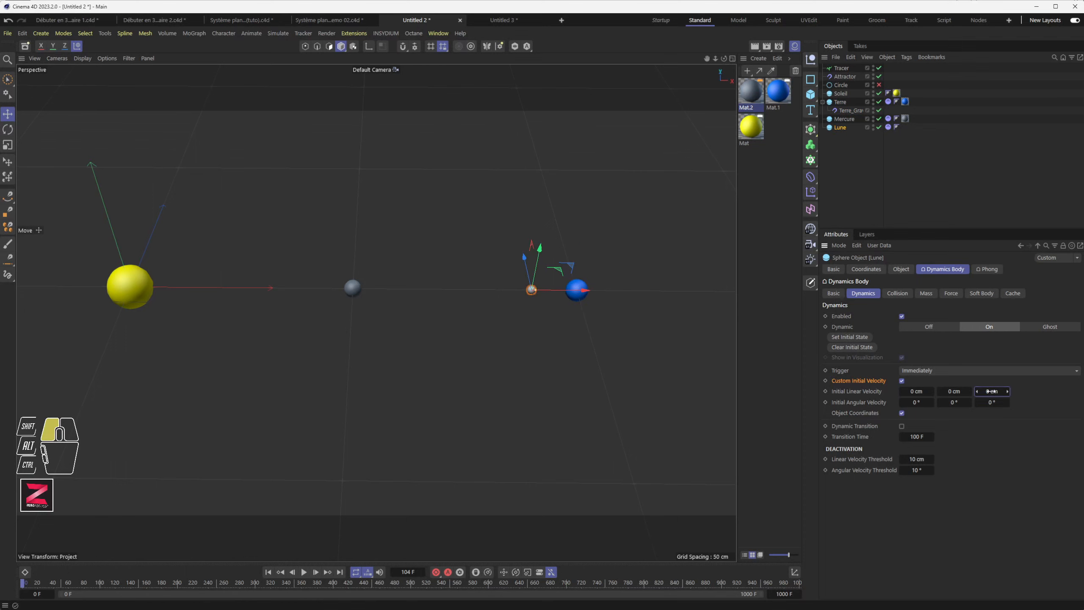
text(250)
key(Return)
click(268, 572)
click(304, 572)
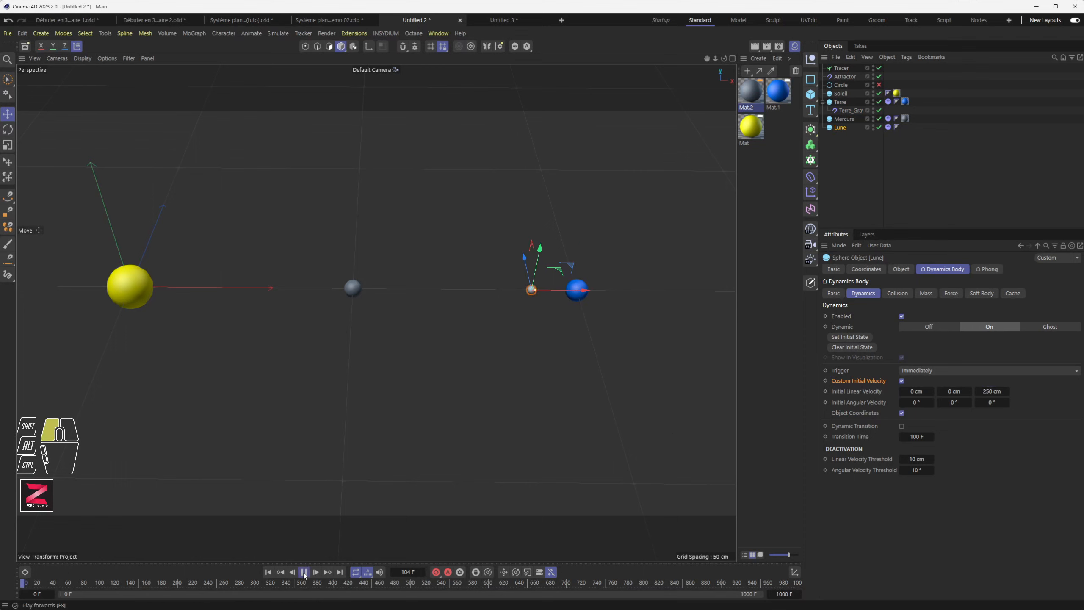
Step: Watch a full orbit of Terre and Lune around Soleil from above, stop the playback and rewind to the first frame
scroll(343, 283, down, 5)
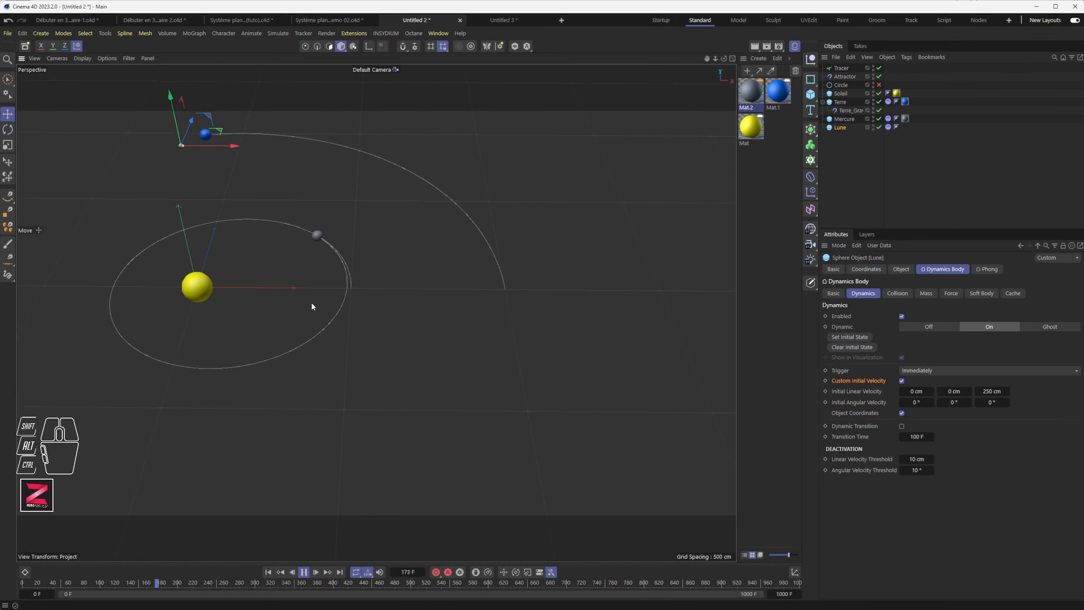
alt+drag(312, 305, 388, 387)
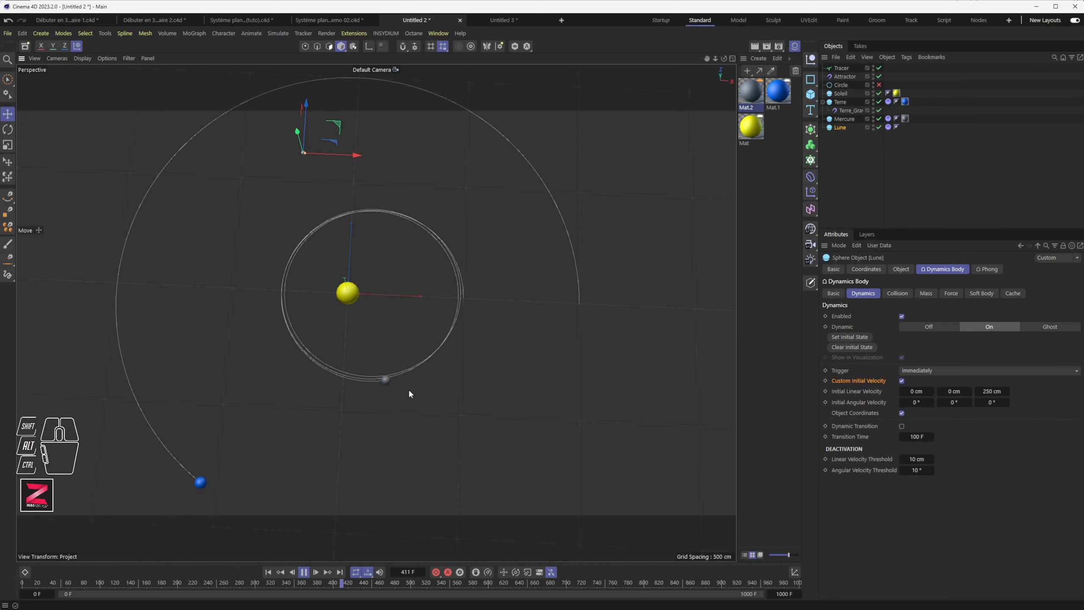
click(305, 572)
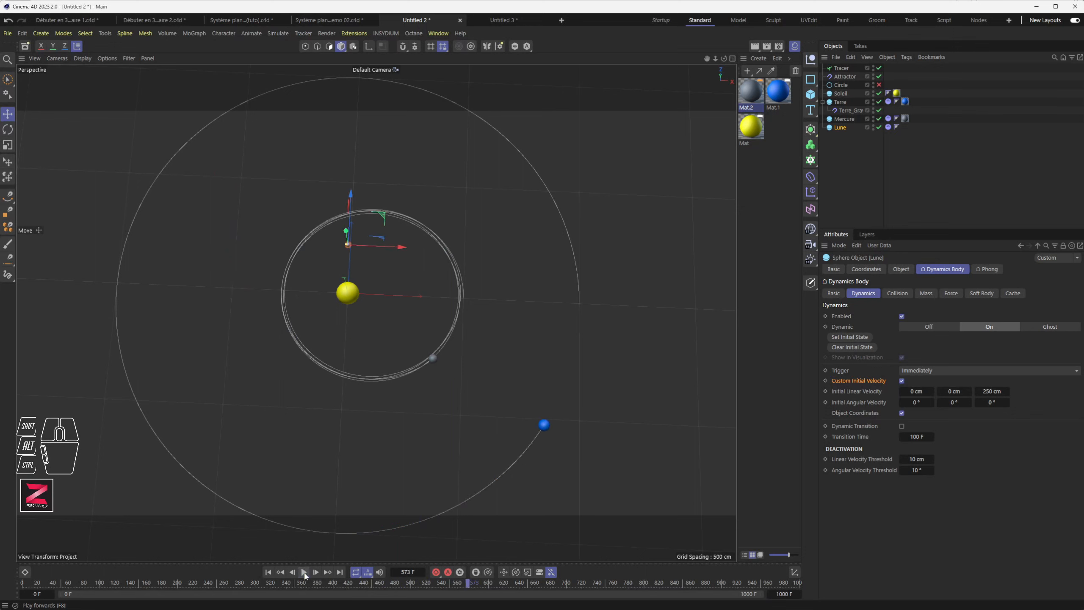
click(266, 572)
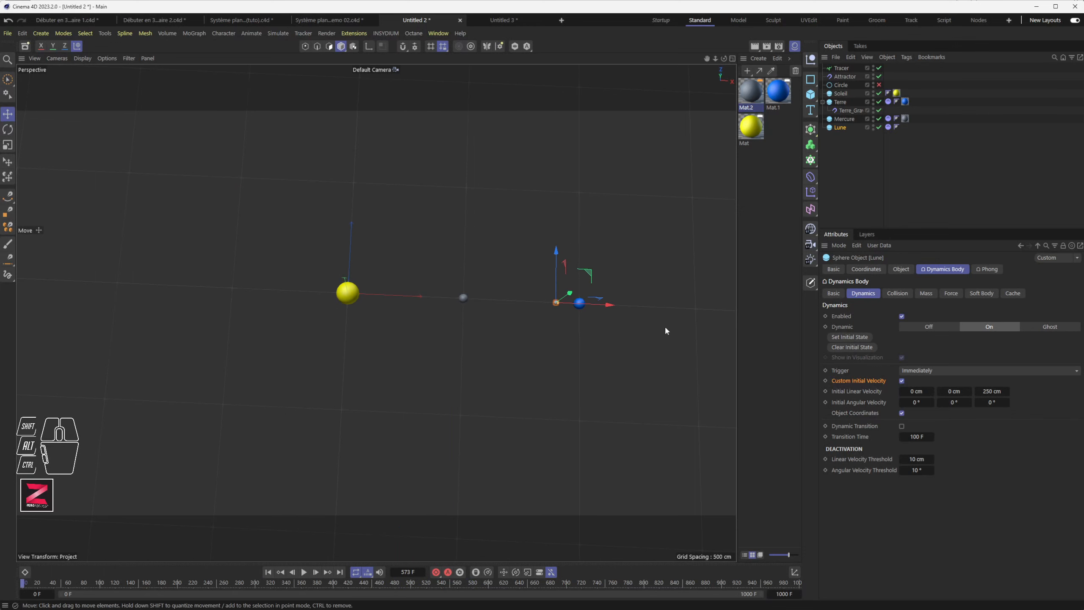
Step: Add the Lune sphere to the Tracer's Trace Link list
scroll(580, 311, up, 4)
alt+drag(572, 318, 566, 343)
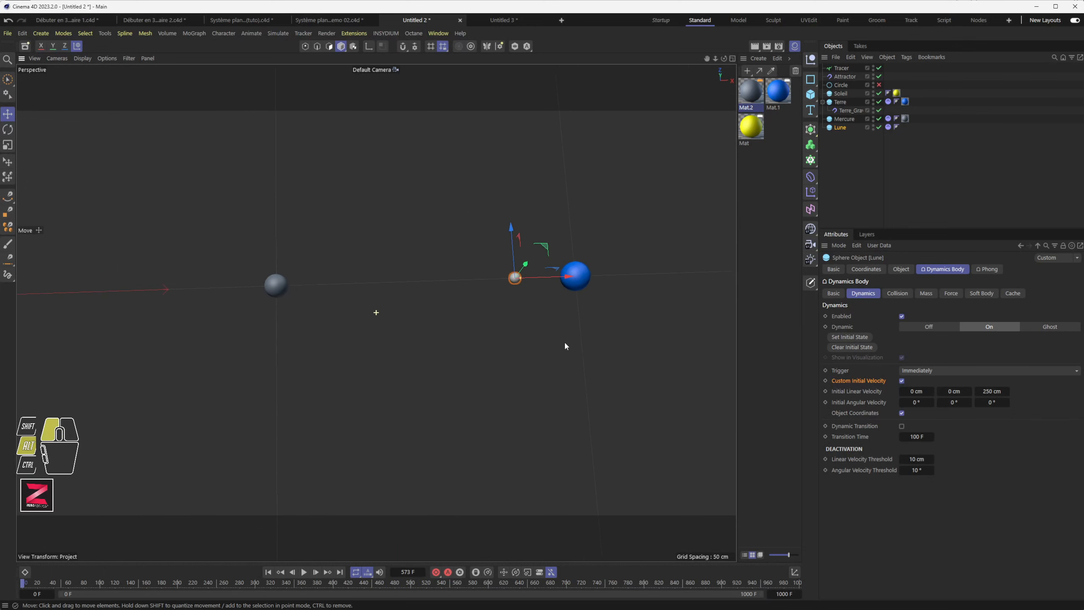
click(845, 68)
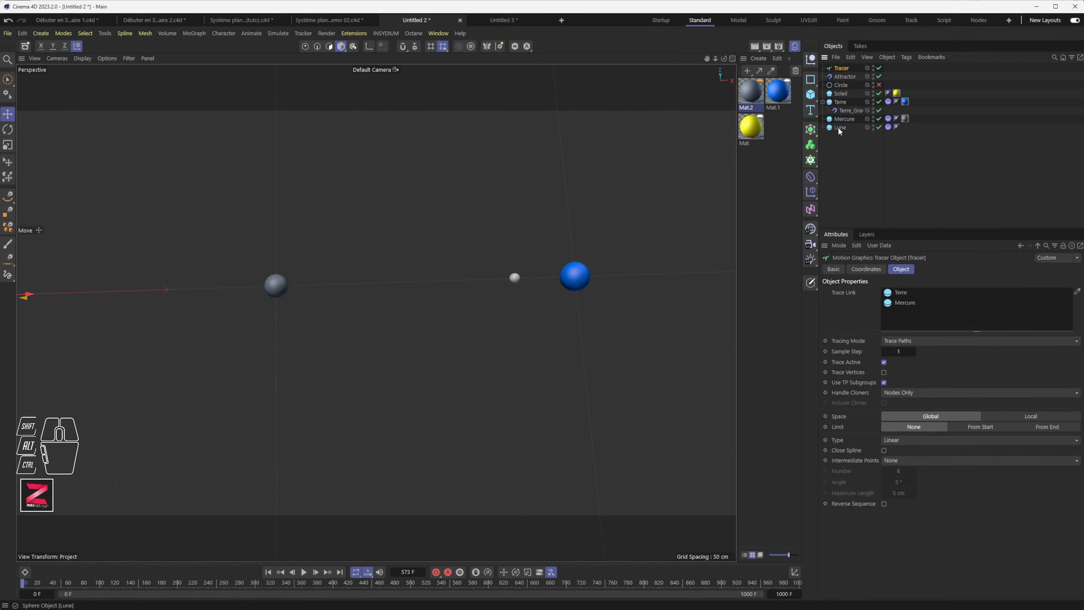
drag(839, 128, 913, 318)
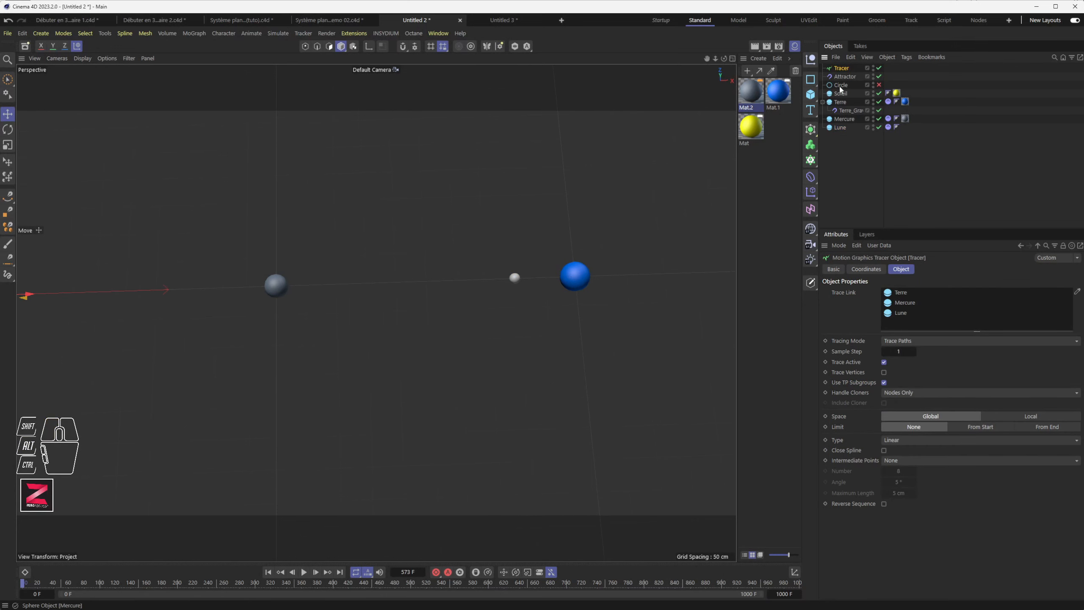
Step: Set the strength of the Terre_Gravity attractor to 500
click(849, 111)
click(879, 293)
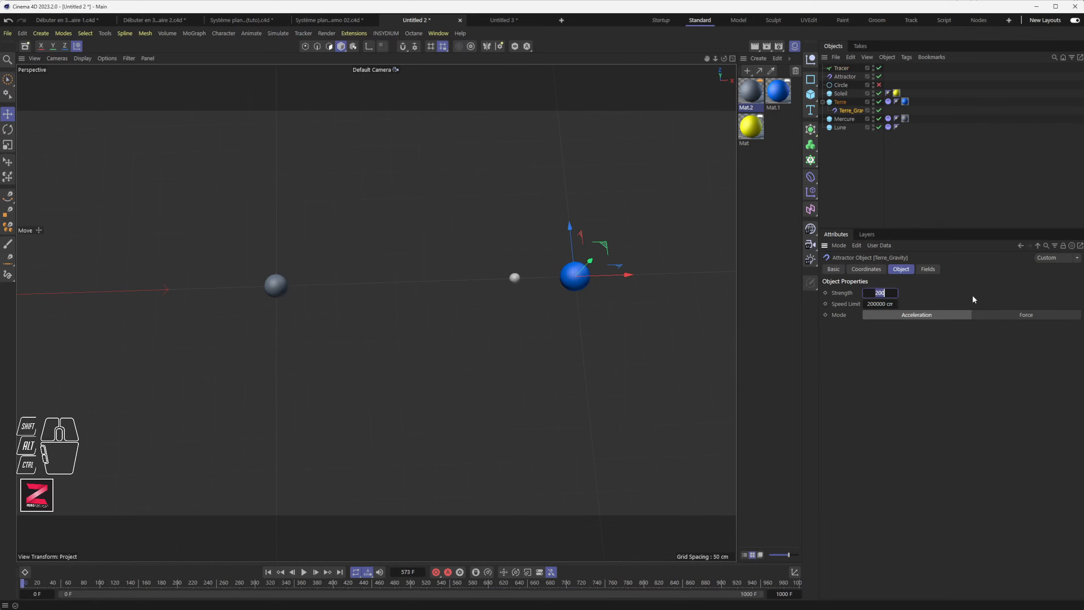
text(500)
click(404, 417)
Step: Play the simulation twice from the first frame to examine Lune's traced path around Terre, and rewind it
scroll(439, 388, down, 5)
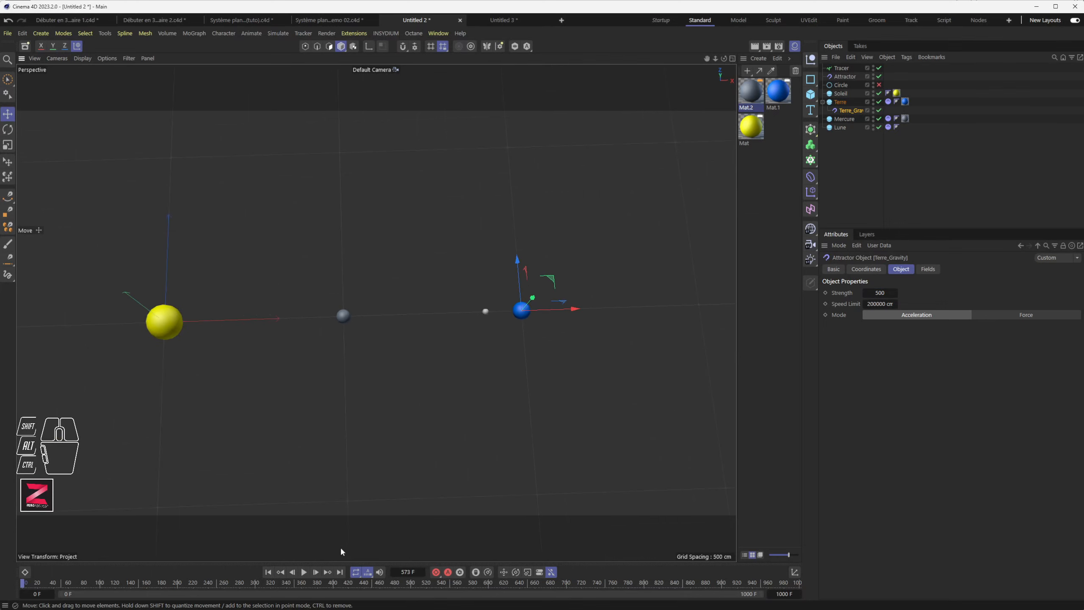
click(303, 571)
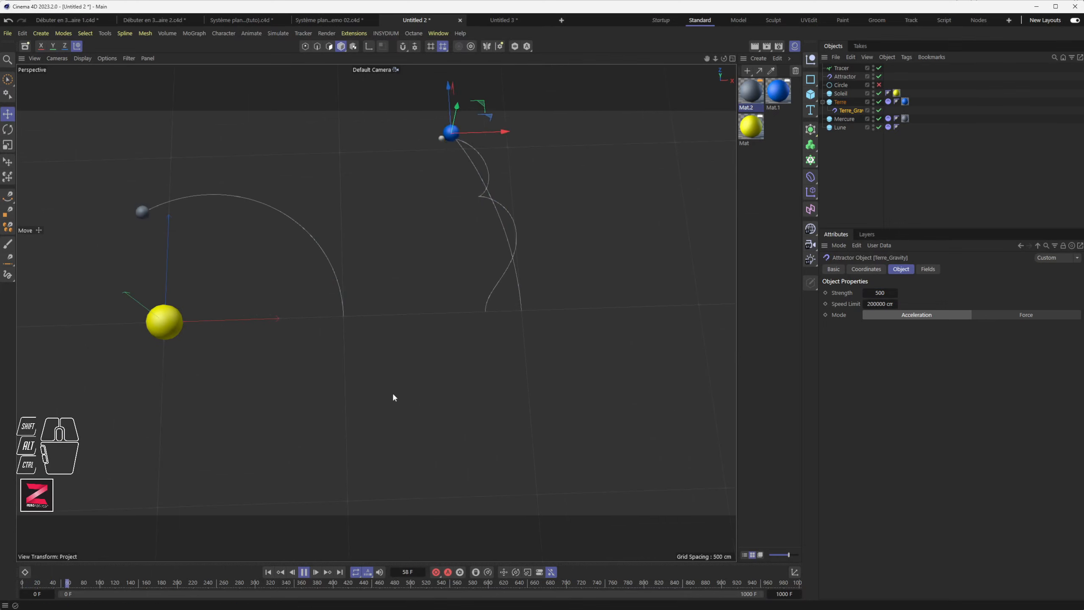
alt+drag(376, 312, 346, 348)
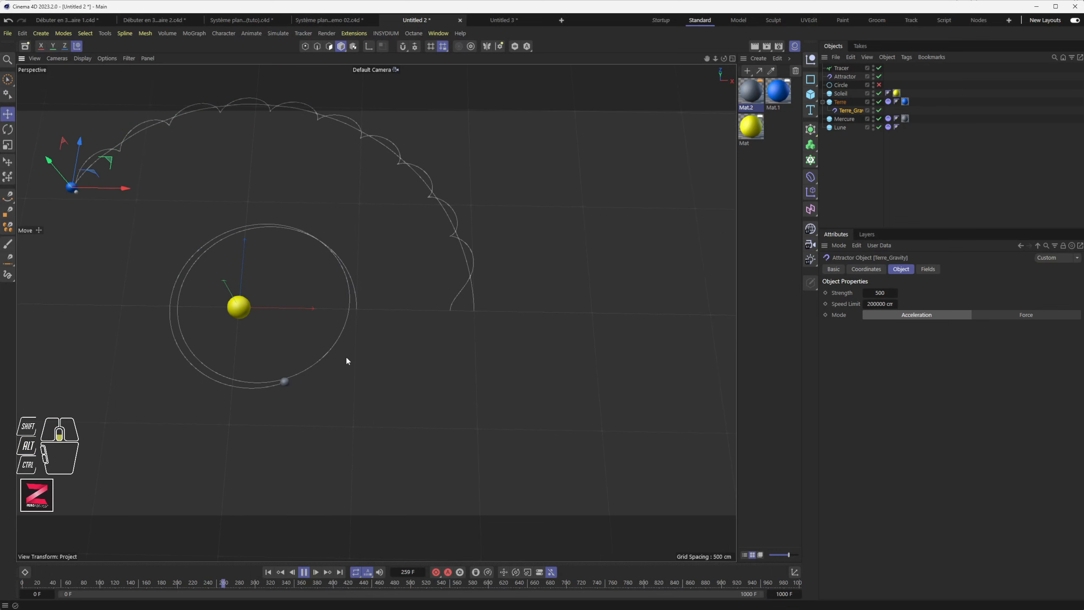
middle_drag(347, 361, 425, 359)
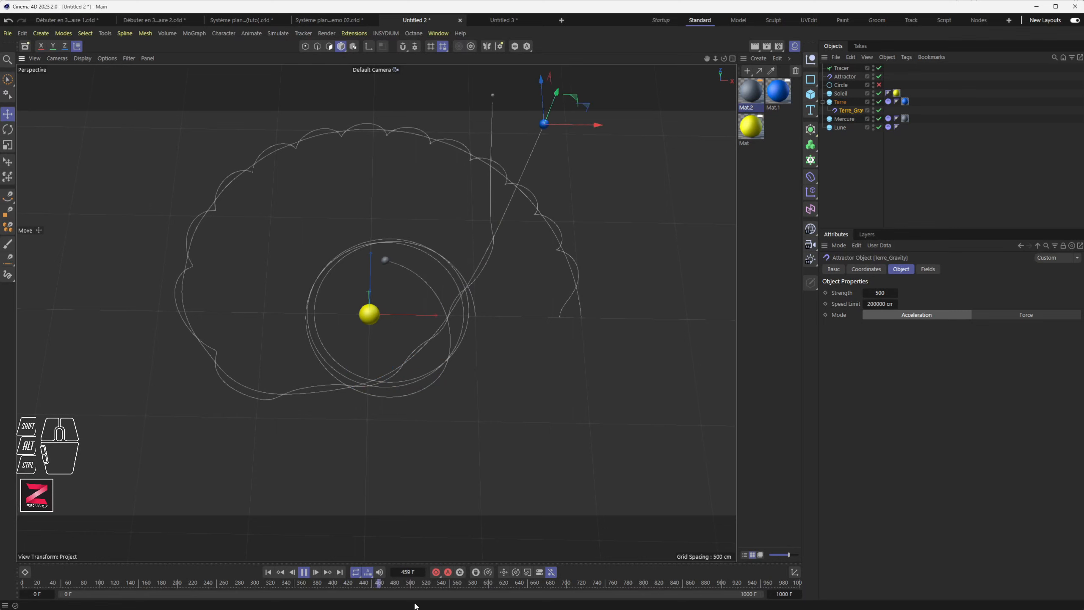
click(275, 571)
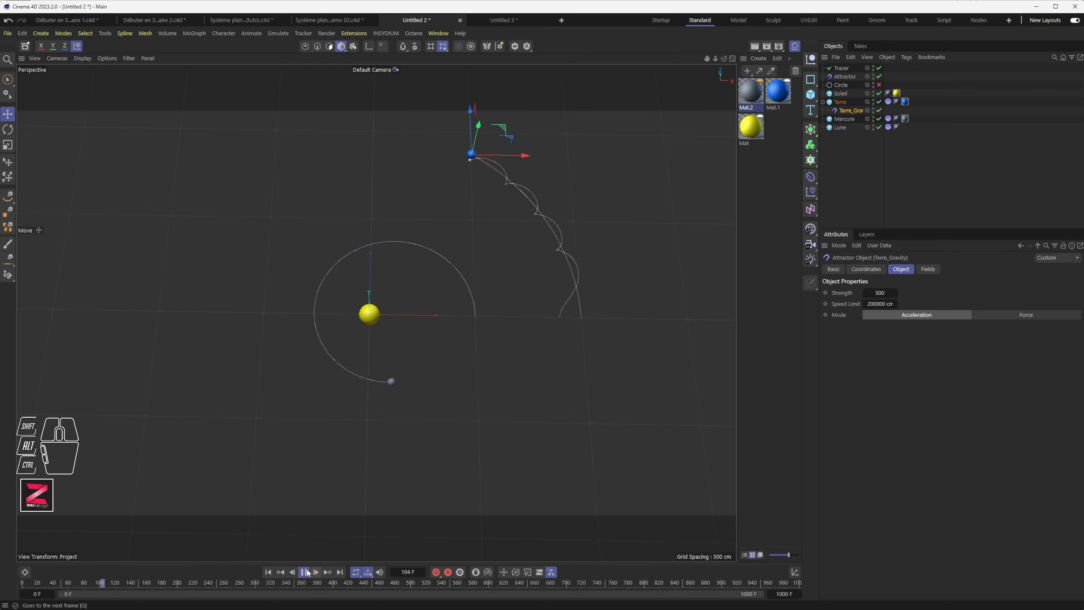
click(305, 571)
click(268, 571)
Step: Step through the simulation frame by frame up to frame 61 to examine how Lune moves around Terre
scroll(646, 269, up, 2)
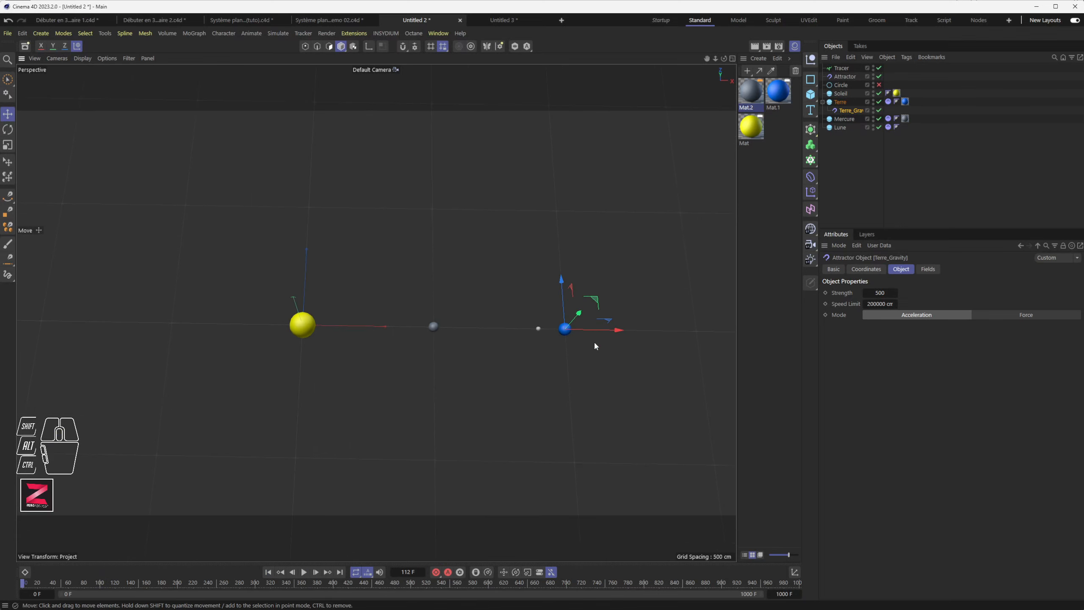
scroll(598, 341, up, 1)
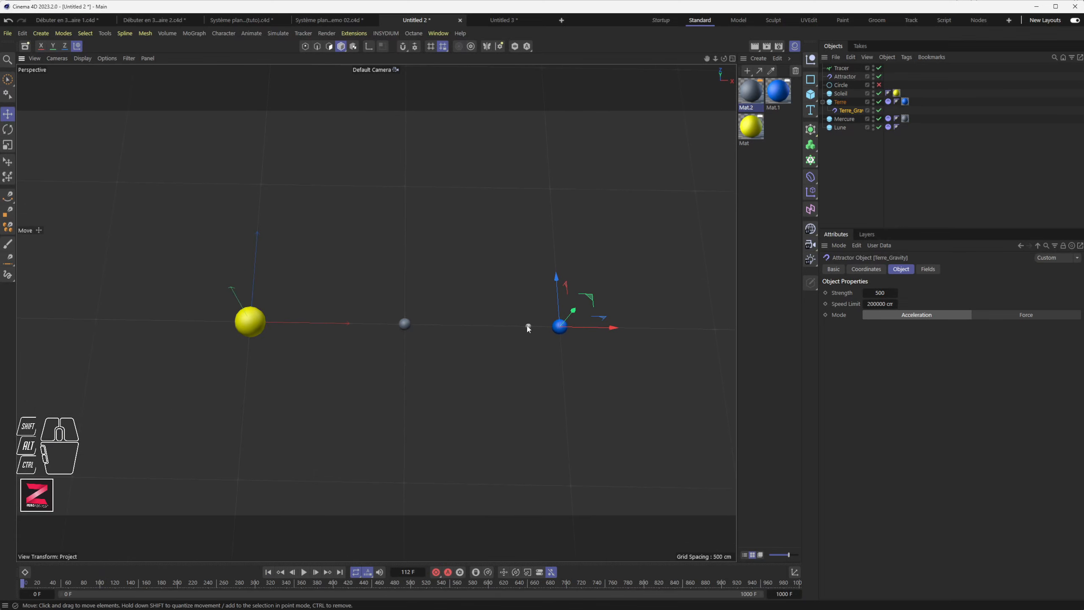
click(316, 572)
click(316, 571)
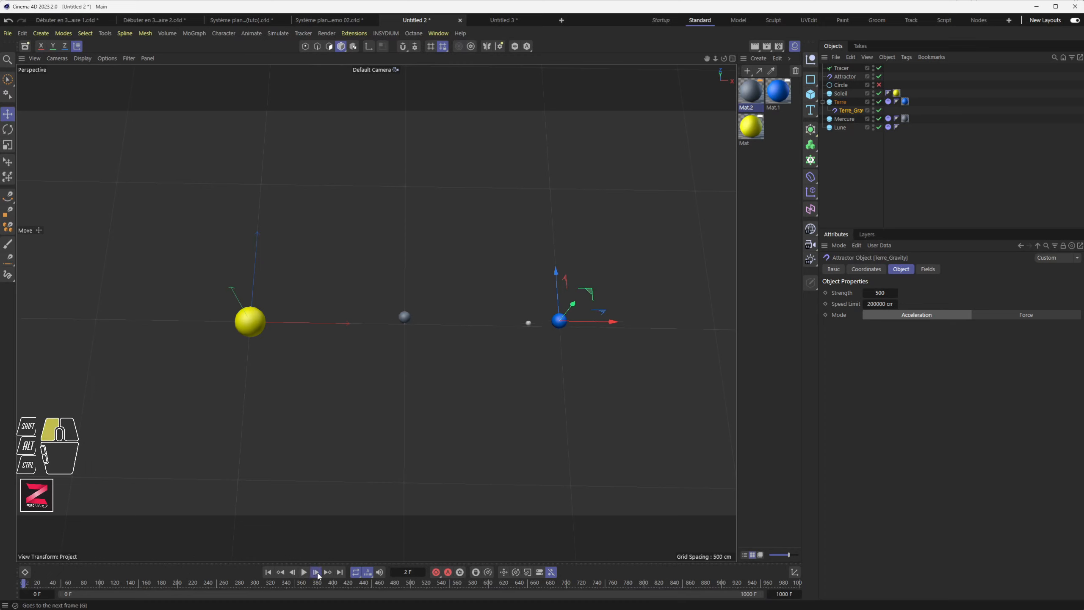
click(316, 571)
click(315, 571)
click(315, 572)
click(316, 572)
click(316, 571)
click(316, 571)
click(316, 571)
click(316, 571)
click(316, 572)
click(316, 572)
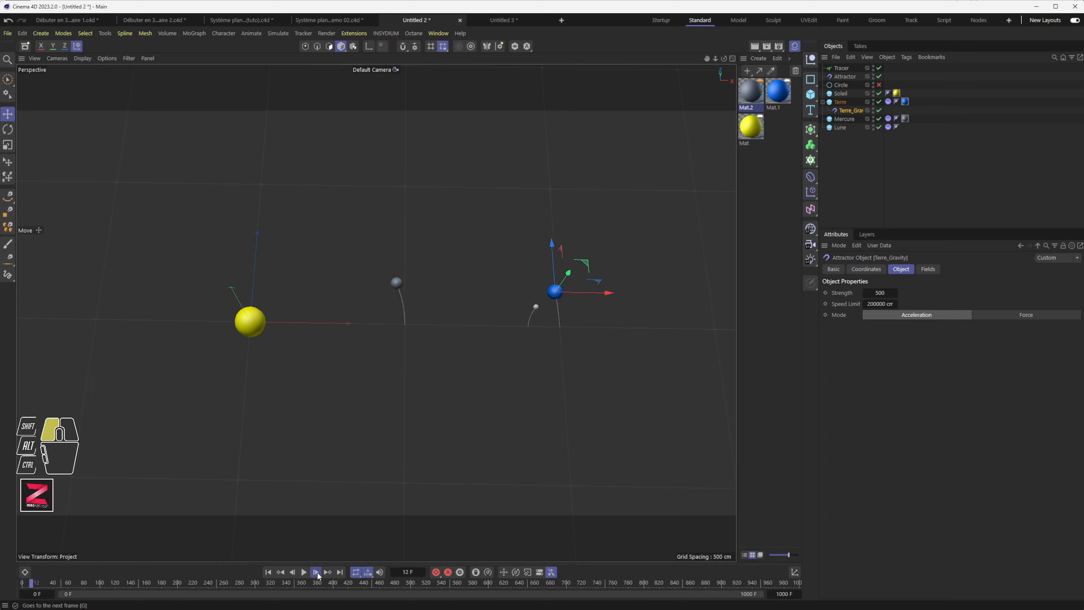
click(315, 572)
click(316, 571)
click(316, 571)
click(315, 572)
click(315, 571)
click(316, 572)
click(316, 572)
click(316, 571)
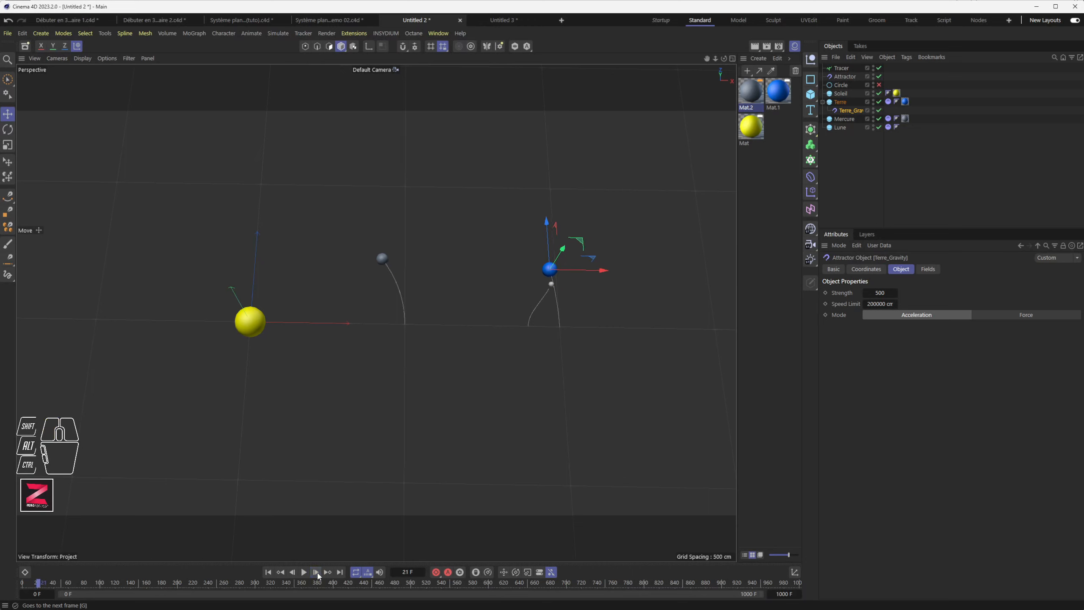
click(316, 572)
click(316, 571)
click(316, 571)
click(316, 571)
click(317, 573)
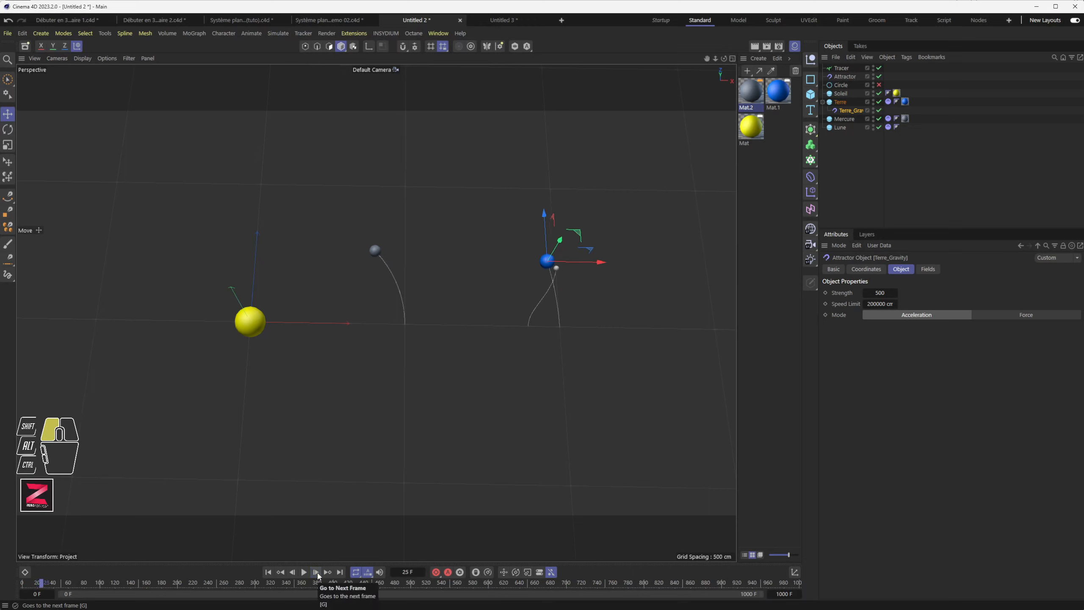
click(316, 572)
click(317, 572)
click(317, 572)
click(317, 572)
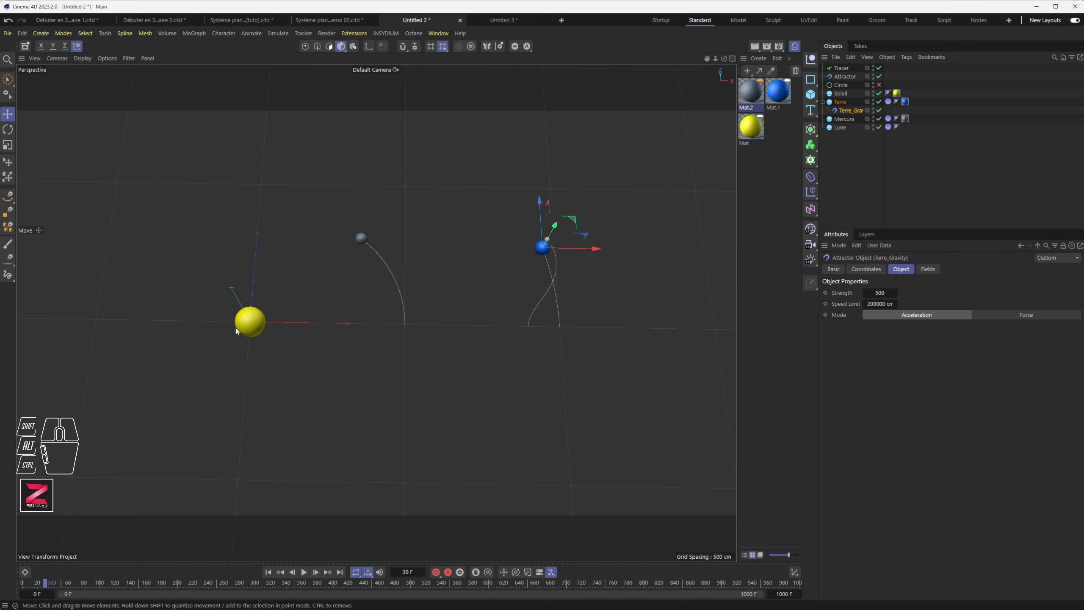
click(316, 572)
click(315, 573)
click(316, 573)
click(316, 572)
click(316, 573)
click(315, 572)
click(316, 572)
click(315, 572)
click(316, 573)
click(316, 572)
click(316, 572)
click(316, 572)
click(316, 573)
click(316, 572)
click(316, 572)
click(316, 573)
click(316, 572)
click(316, 573)
click(316, 573)
click(316, 573)
click(316, 572)
click(316, 572)
click(316, 573)
click(316, 573)
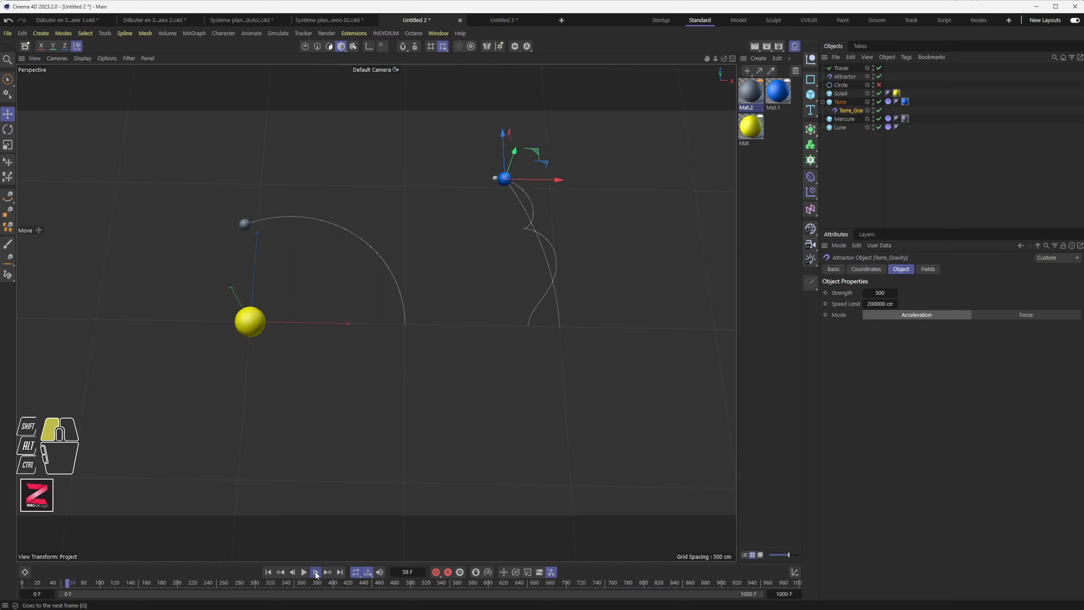
click(315, 572)
click(316, 572)
click(316, 573)
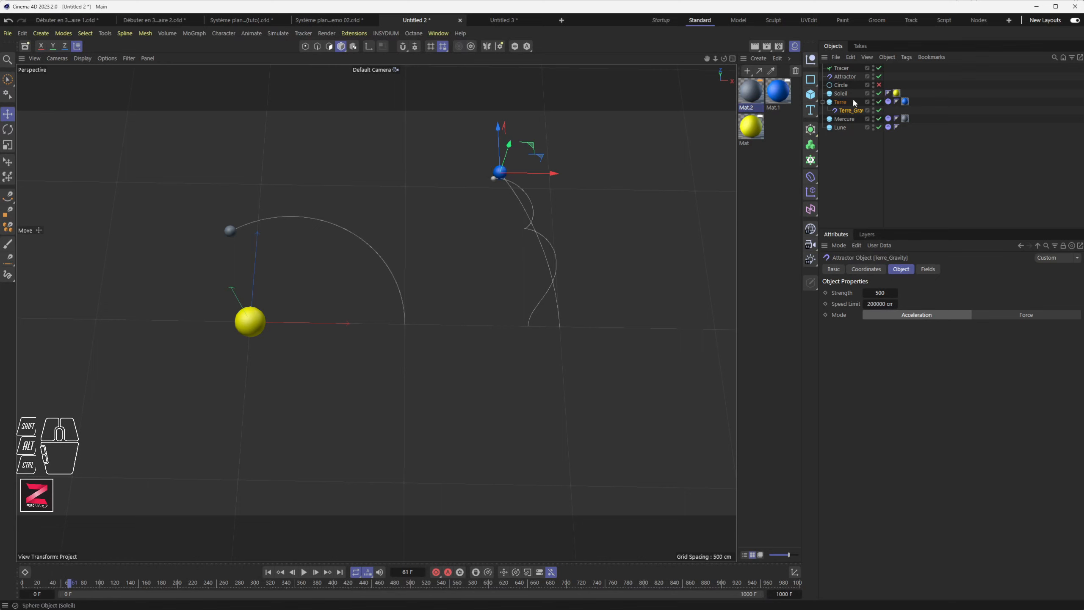
Step: Set Lune's initial Z linear velocity to 500 cm in its Dynamics Body settings
click(839, 128)
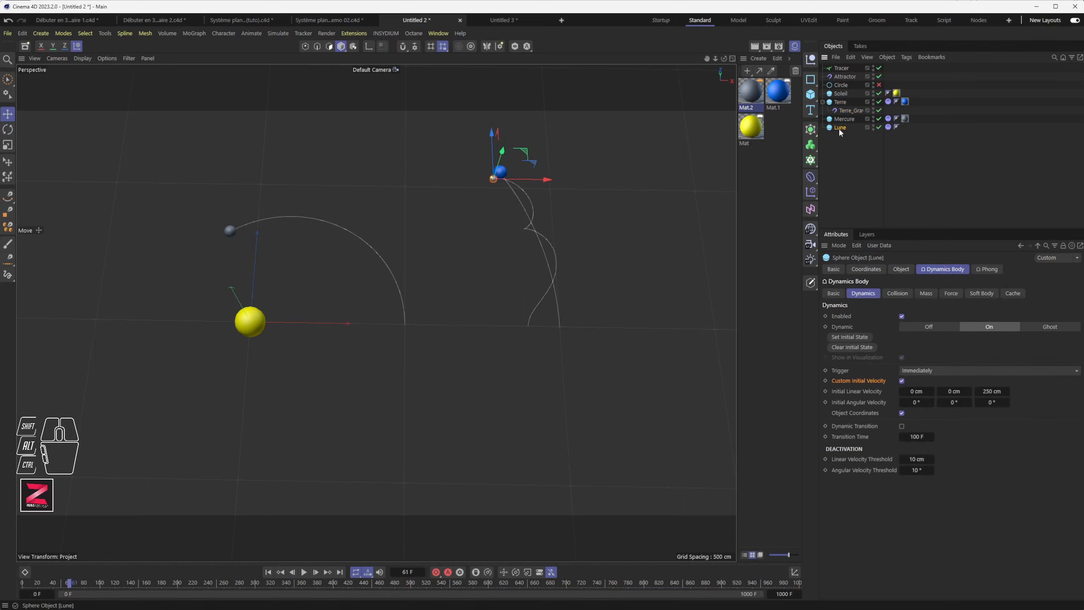
click(983, 391)
text(500)
key(Return)
Step: Replay the simulation from the first frame to check Lune's path with the faster initial velocity, and rewind it
click(268, 572)
click(304, 572)
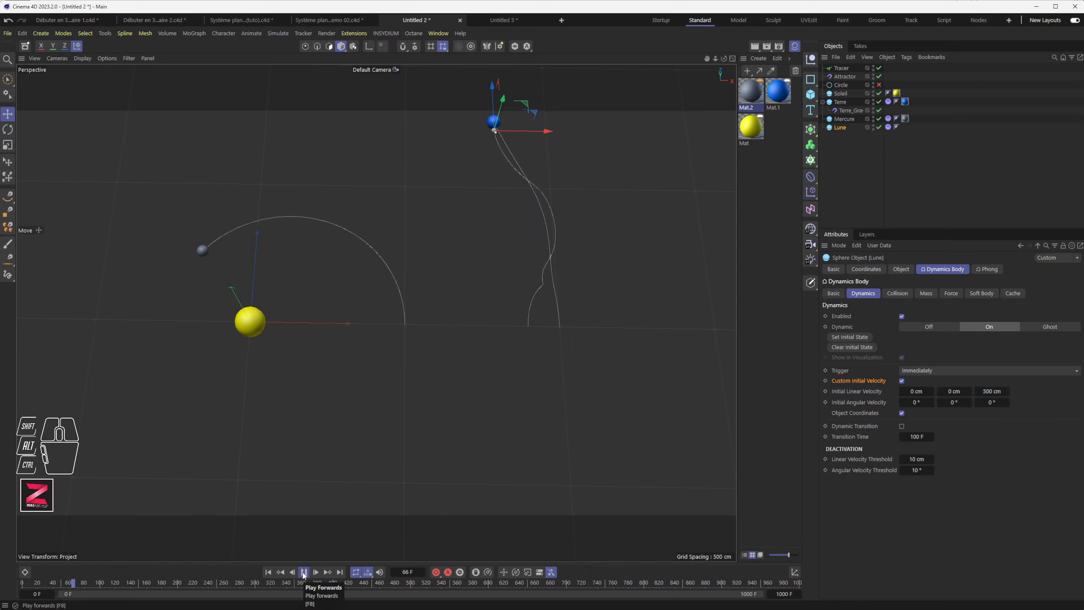
click(268, 571)
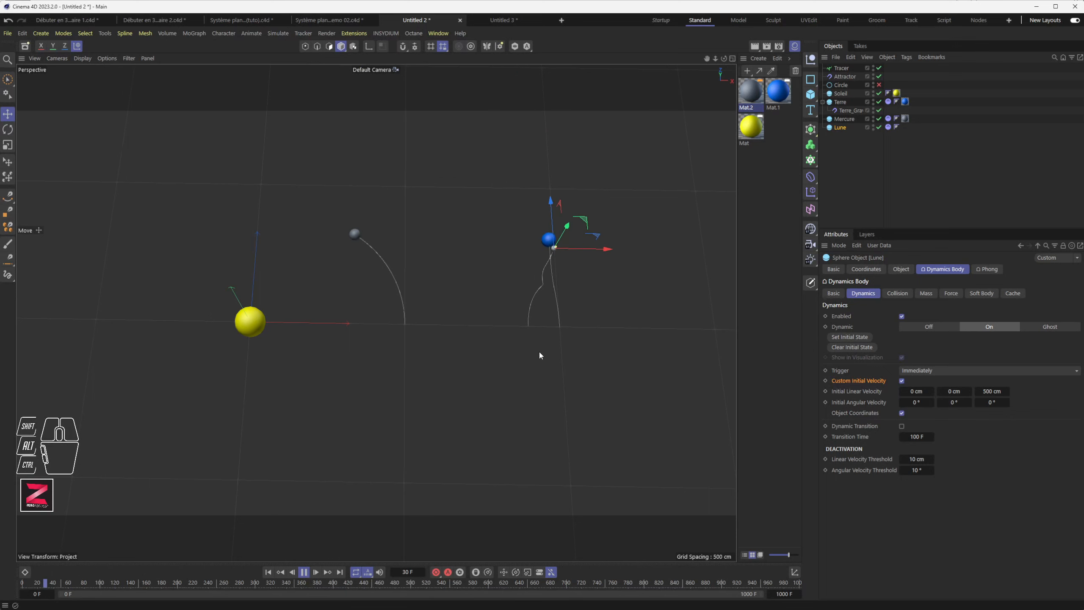
click(304, 571)
scroll(570, 241, up, 5)
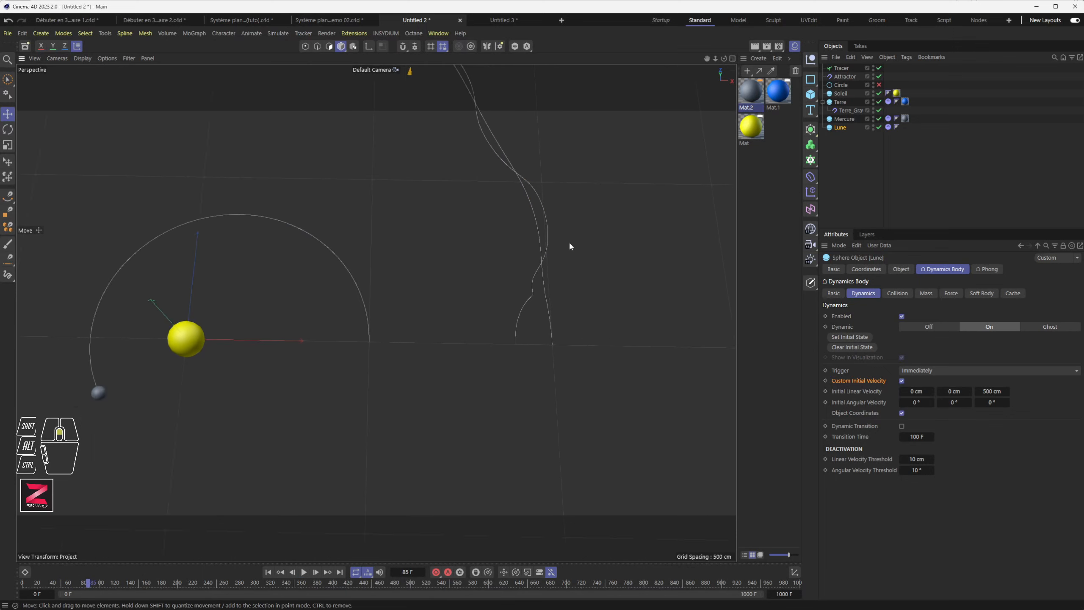
click(268, 571)
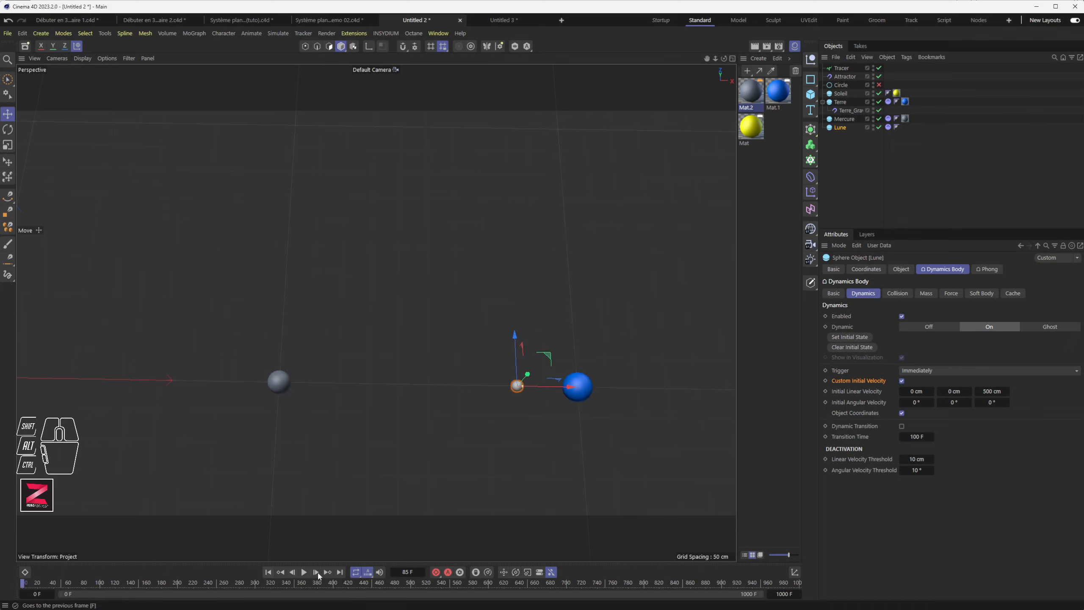
Step: Advance one frame at a time to frame 33 to examine the contact between Lune and Terre, and return to the first frame
click(316, 572)
click(315, 571)
click(315, 571)
click(316, 572)
click(316, 572)
click(316, 572)
click(316, 572)
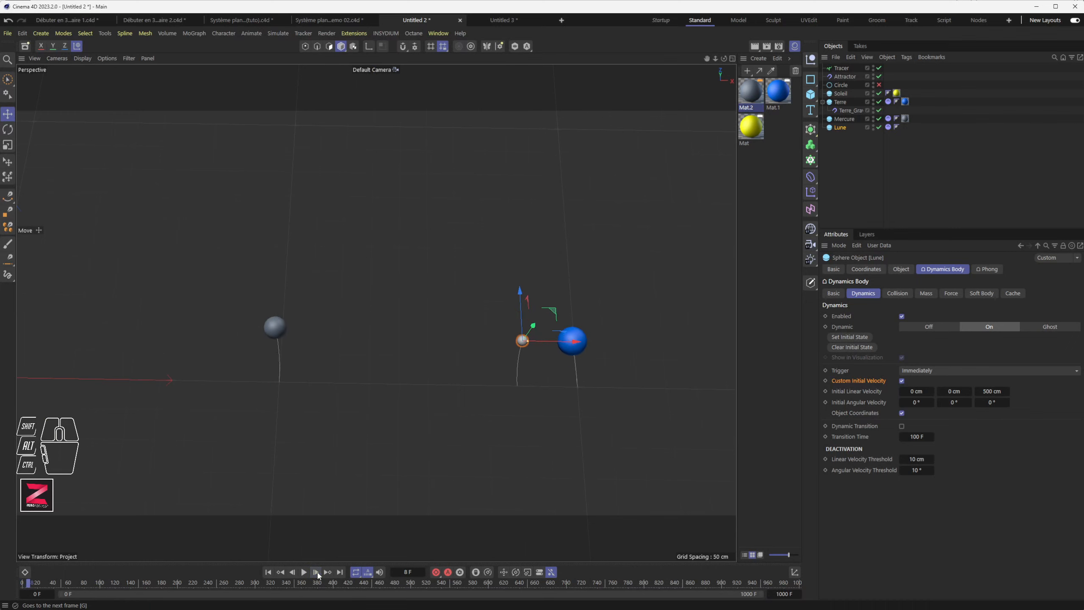
click(316, 572)
click(316, 572)
click(315, 571)
click(316, 571)
click(316, 572)
click(316, 571)
click(316, 572)
click(316, 572)
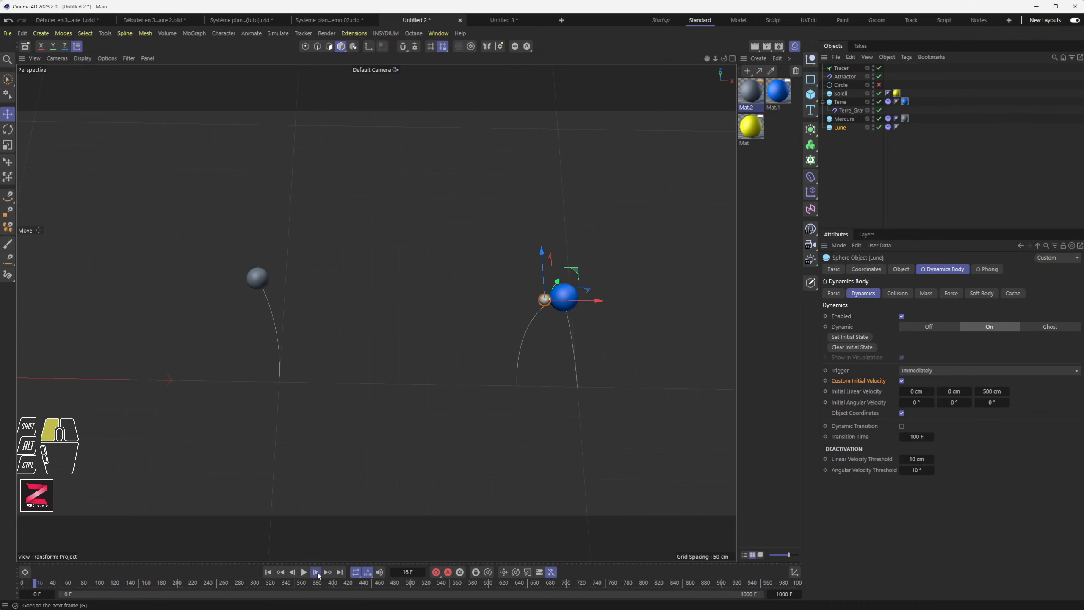
click(317, 571)
click(317, 572)
click(316, 572)
click(316, 572)
click(316, 572)
click(316, 571)
click(316, 572)
click(317, 571)
click(317, 571)
click(316, 572)
click(316, 572)
click(316, 571)
click(316, 572)
click(316, 572)
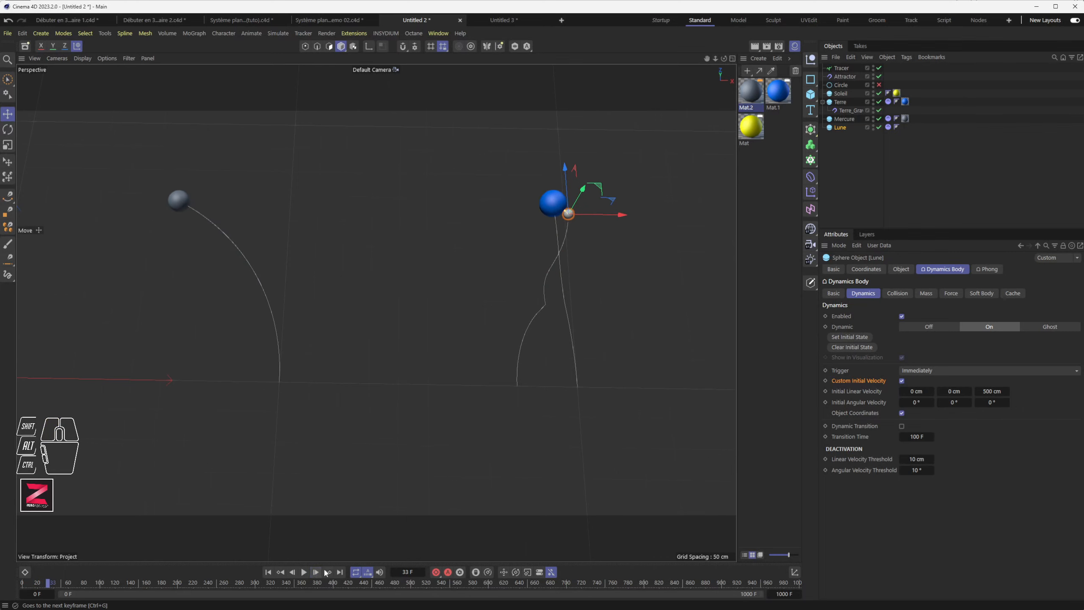
click(268, 572)
Step: In Terre's Dynamics Body collision settings, set Inherit Tag to None and Individual Elements to Off, and disable Self Collisions and Use Deformed Object
scroll(529, 423, down, 5)
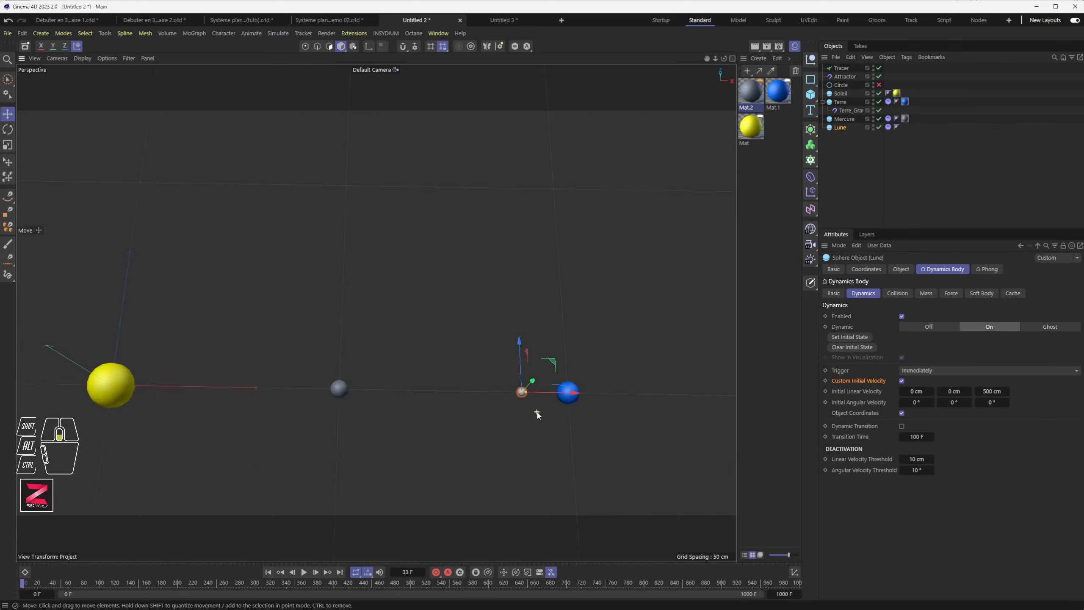
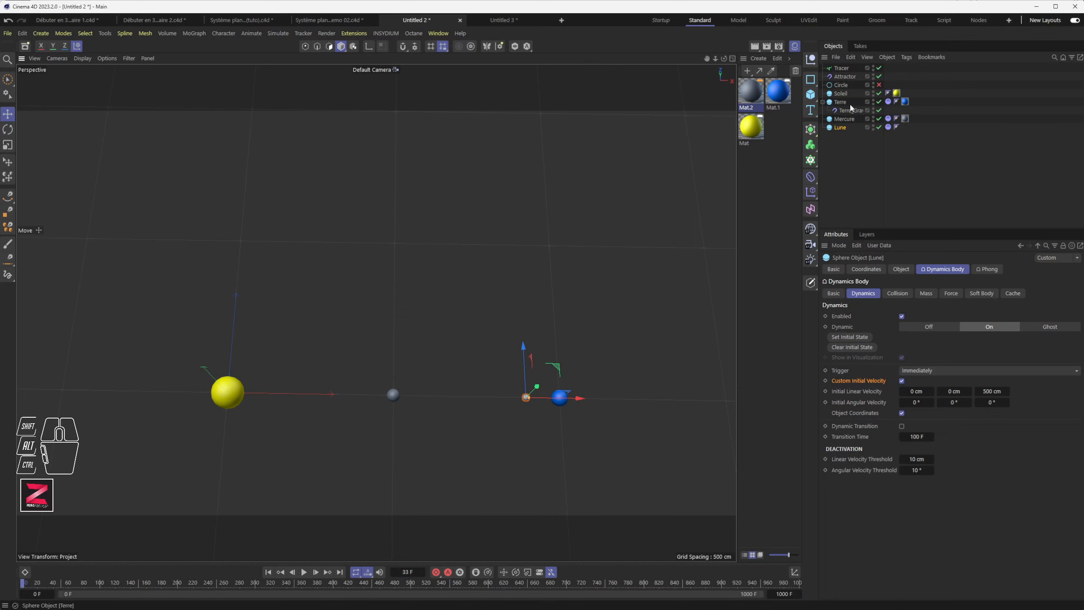
click(888, 102)
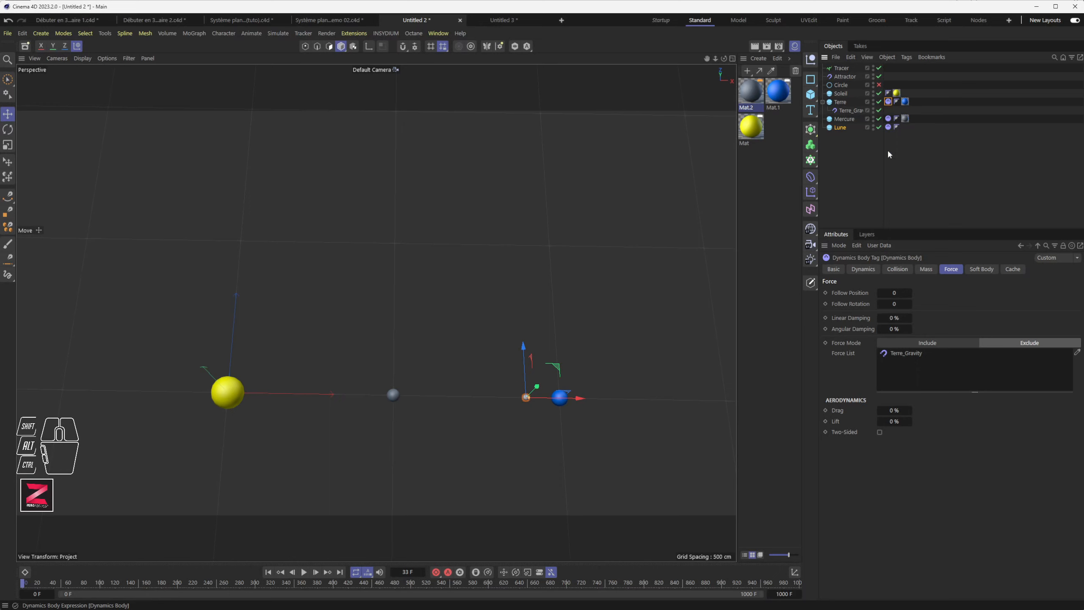
click(898, 269)
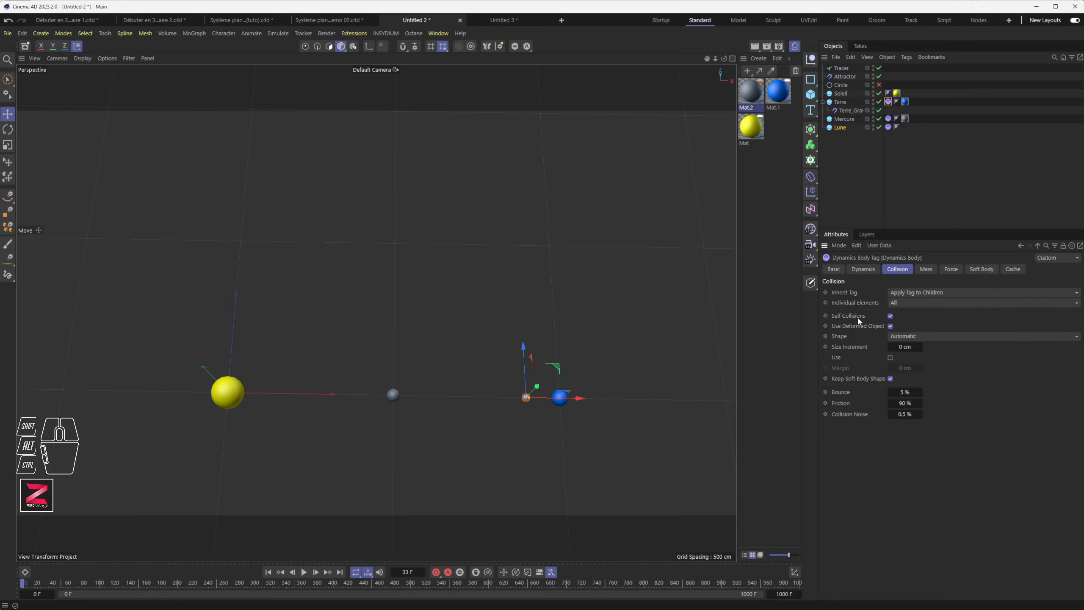
click(914, 294)
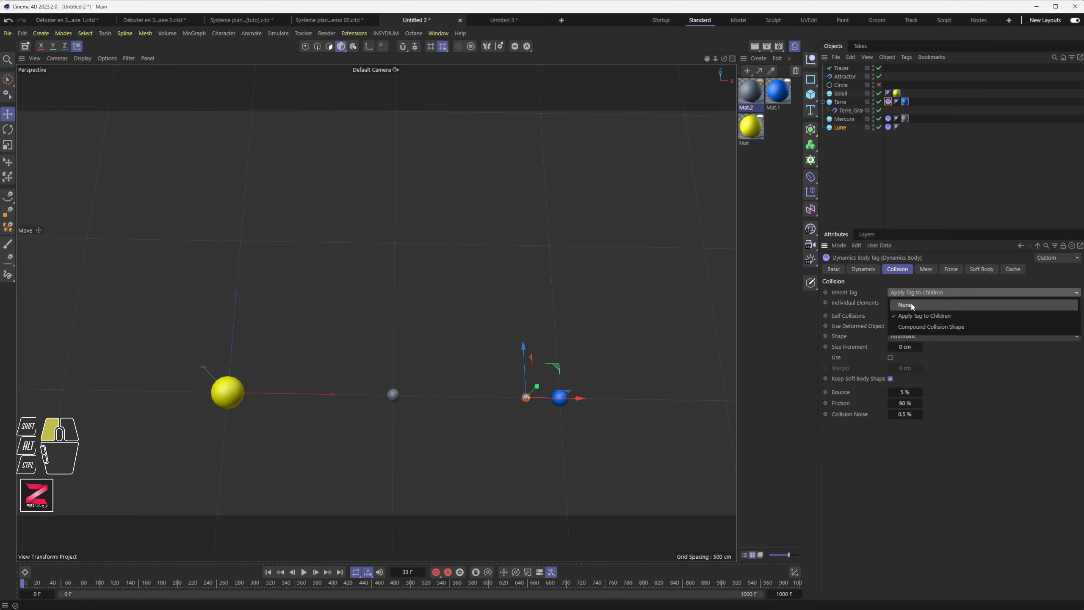
click(906, 305)
click(893, 303)
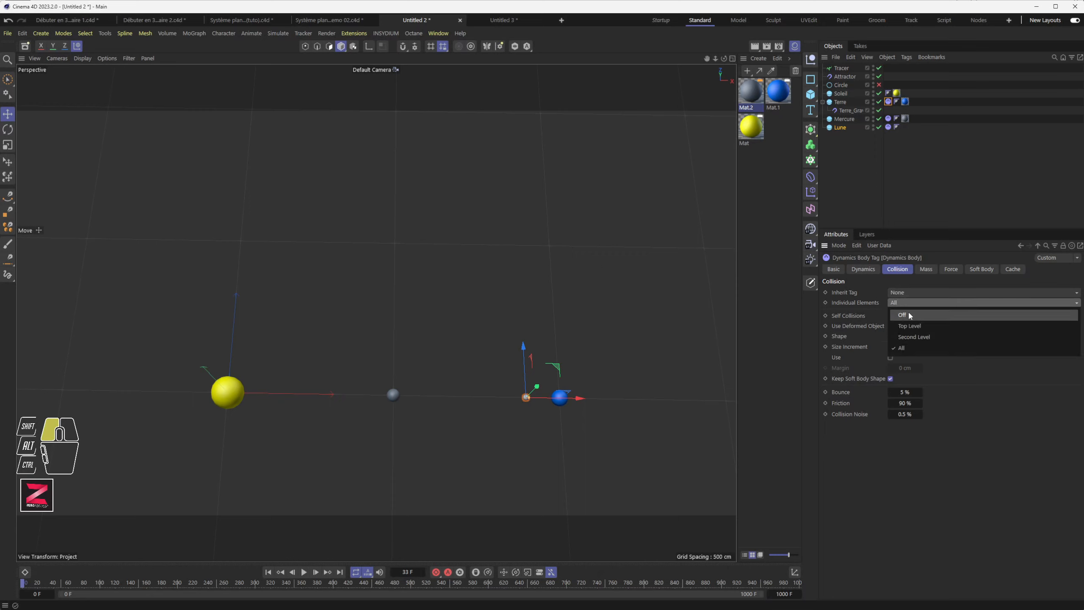
click(908, 312)
click(890, 317)
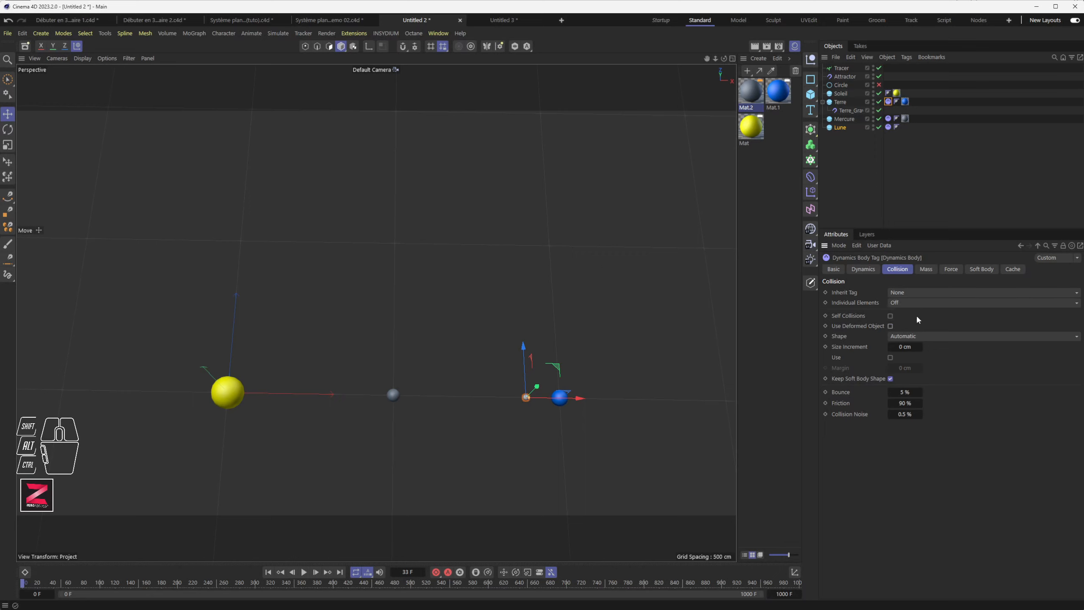
Step: Set Terre's collision Shape to Off and its Bounce, Friction and Collision Noise to 0 %
click(905, 338)
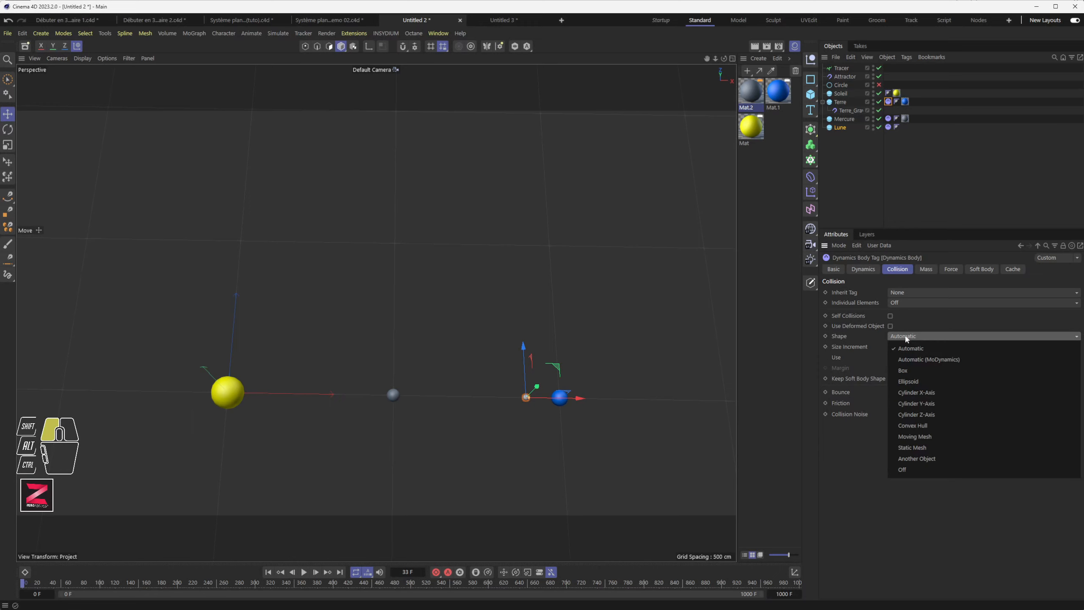
drag(906, 337, 911, 470)
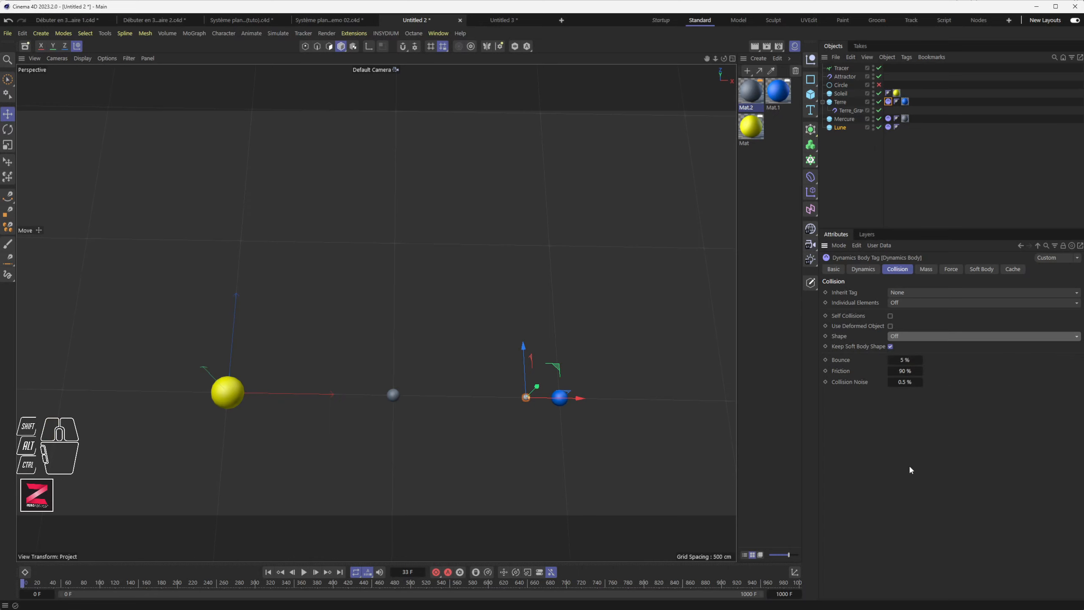
click(902, 338)
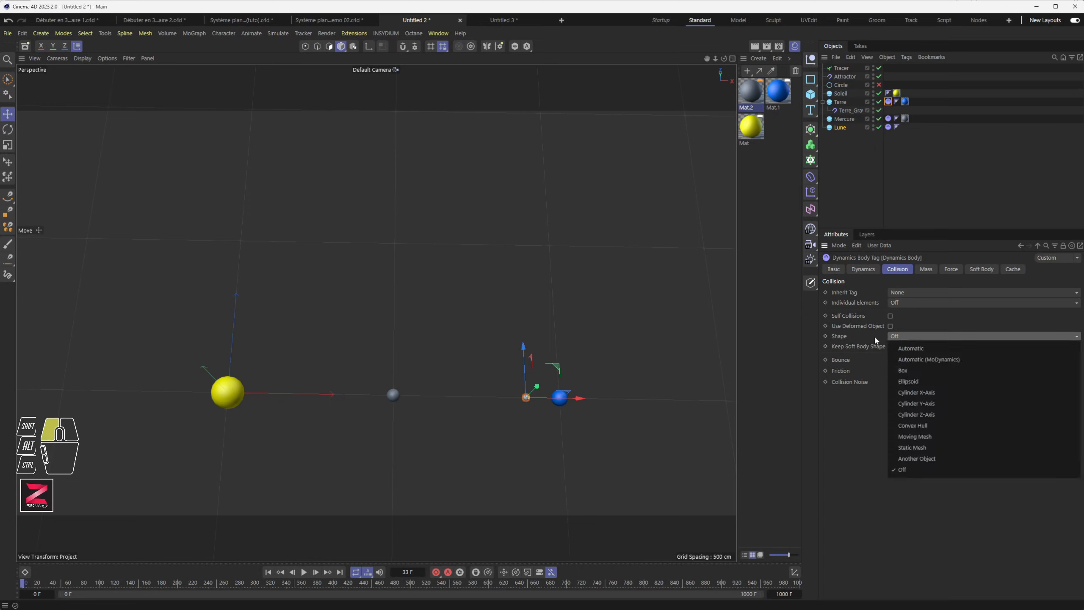
drag(913, 337, 911, 469)
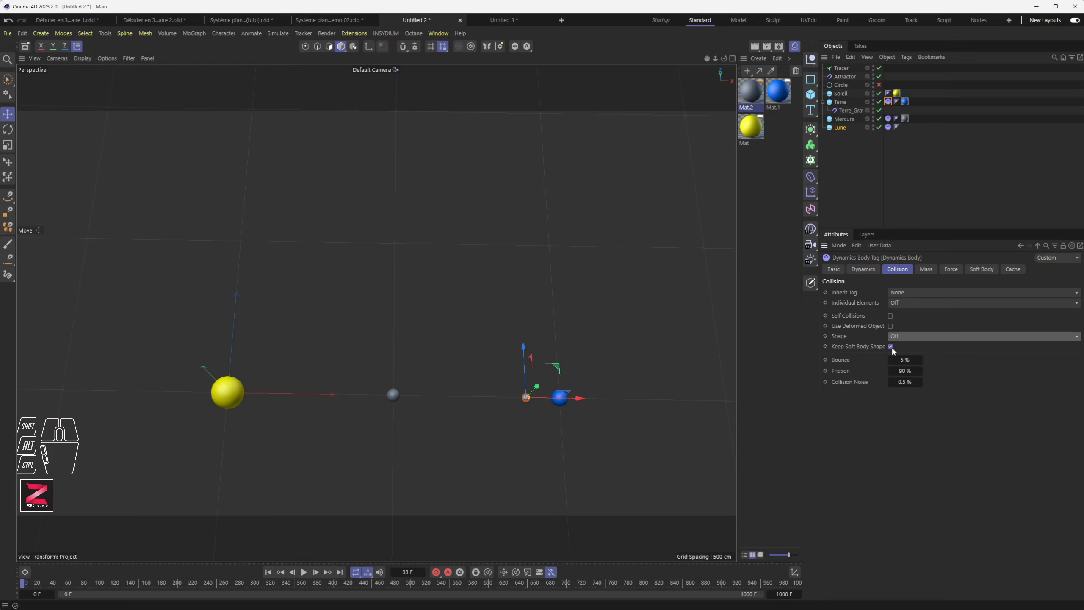
drag(913, 362, 890, 383)
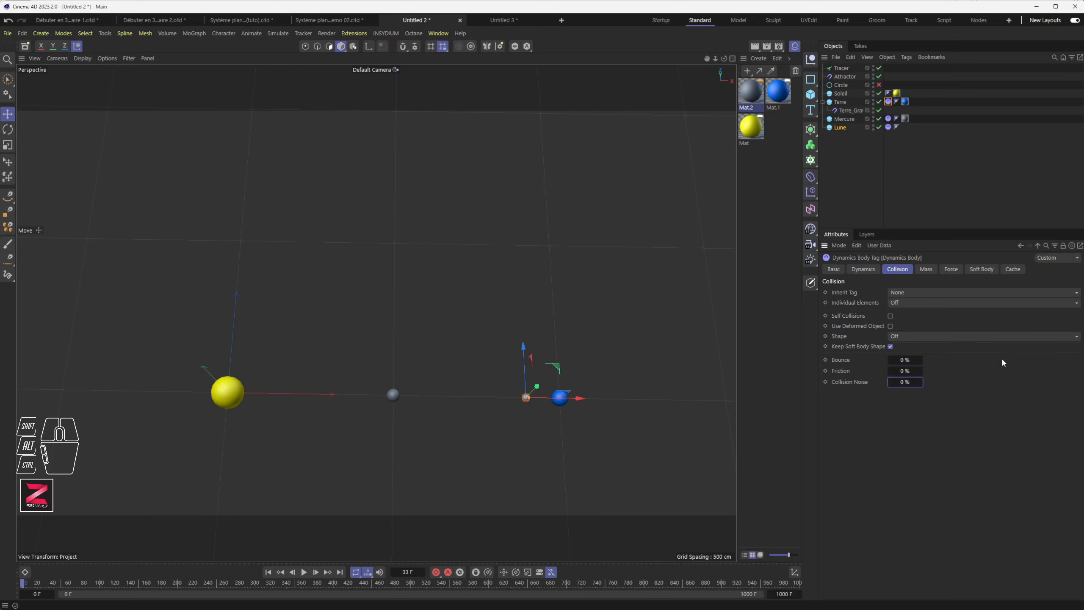
click(560, 406)
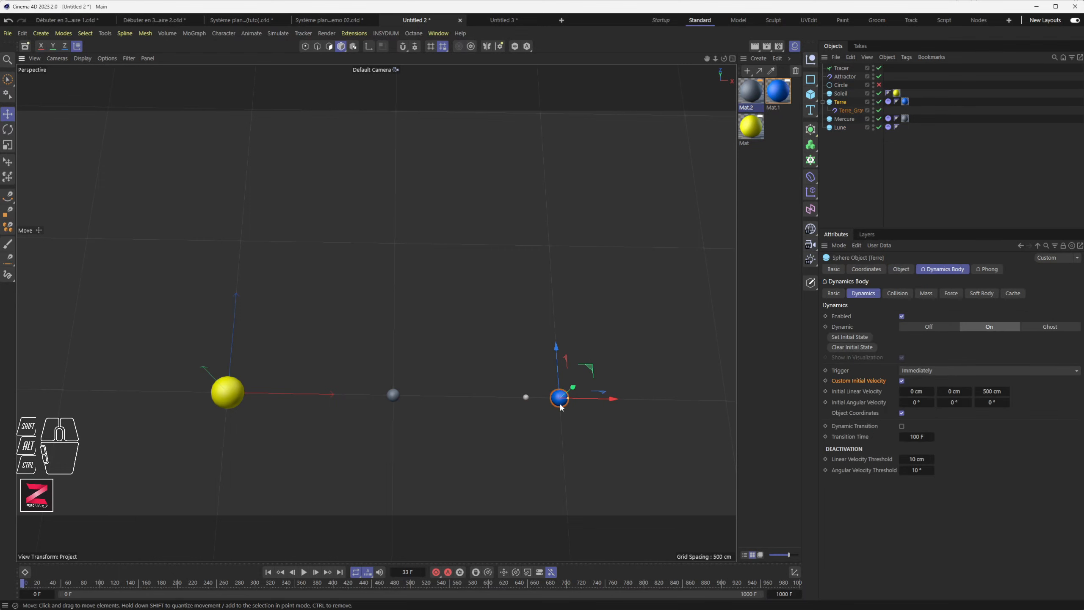
click(888, 102)
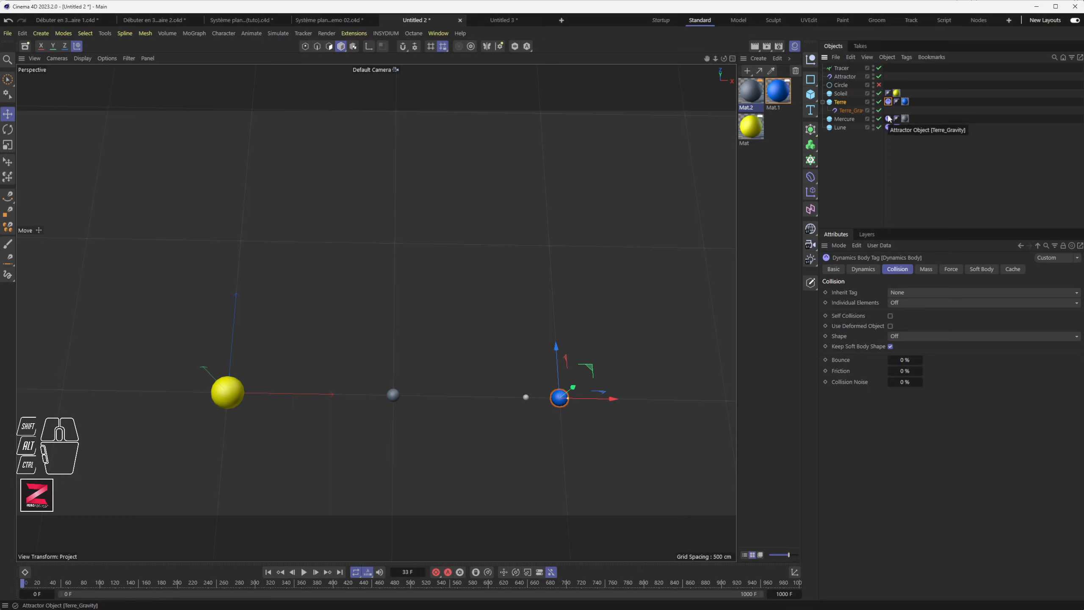
Step: Disable Mercure's collision settings: Inherit Tag None, Individual Elements and Shape Off, all checkboxes cleared, and Bounce, Friction and Collision Noise 0 %
click(888, 119)
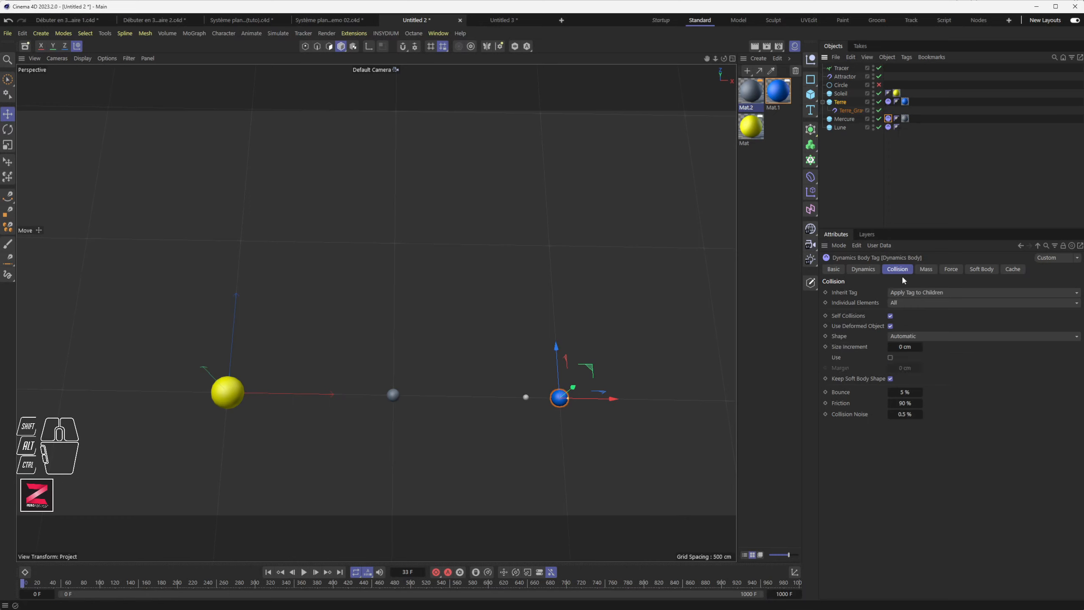
drag(904, 292, 892, 327)
click(908, 336)
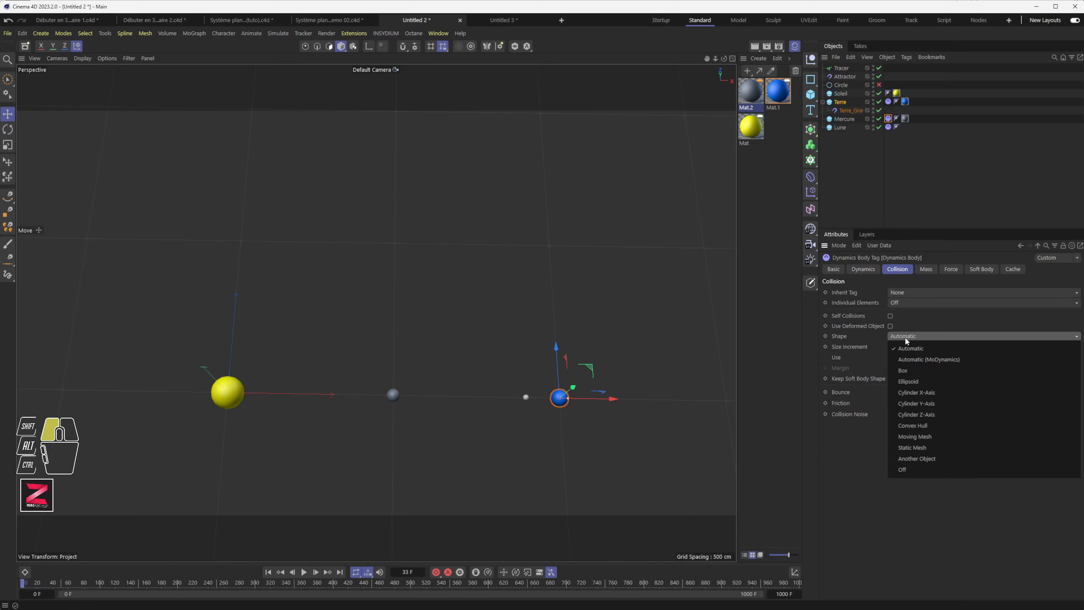
click(914, 473)
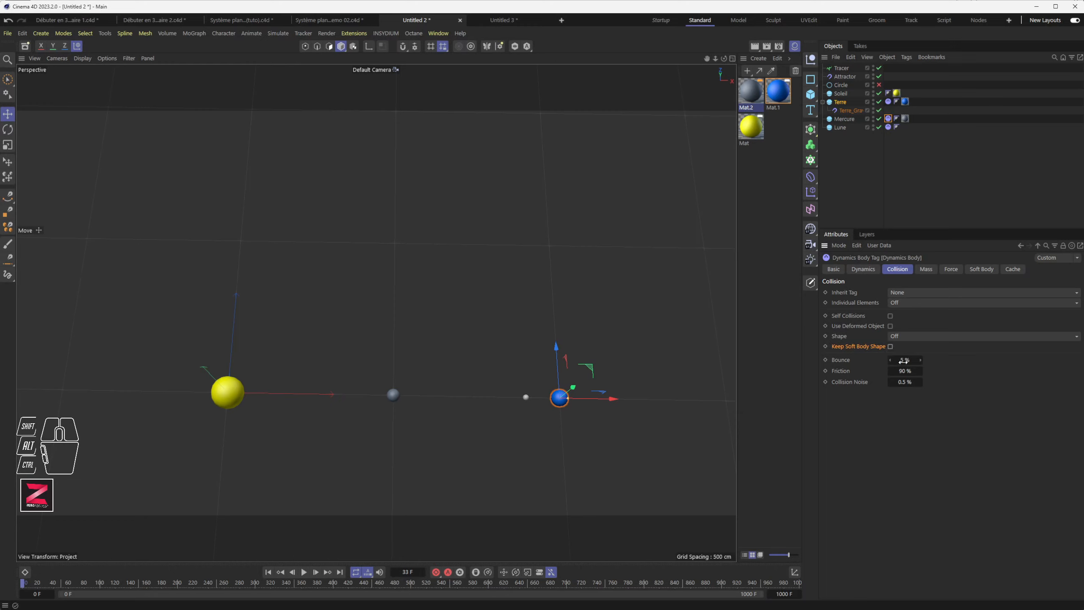
drag(905, 360, 900, 382)
Step: Disable Lune's collision settings the same way: Inherit Tag None, Individual Elements and Shape Off, checkboxes cleared, and Bounce, Friction and Collision Noise 0 %
click(888, 126)
drag(908, 293, 905, 469)
drag(905, 382, 896, 381)
Step: Play the simulation from the first frame to check Lune's path without collisions, and rewind it
click(304, 572)
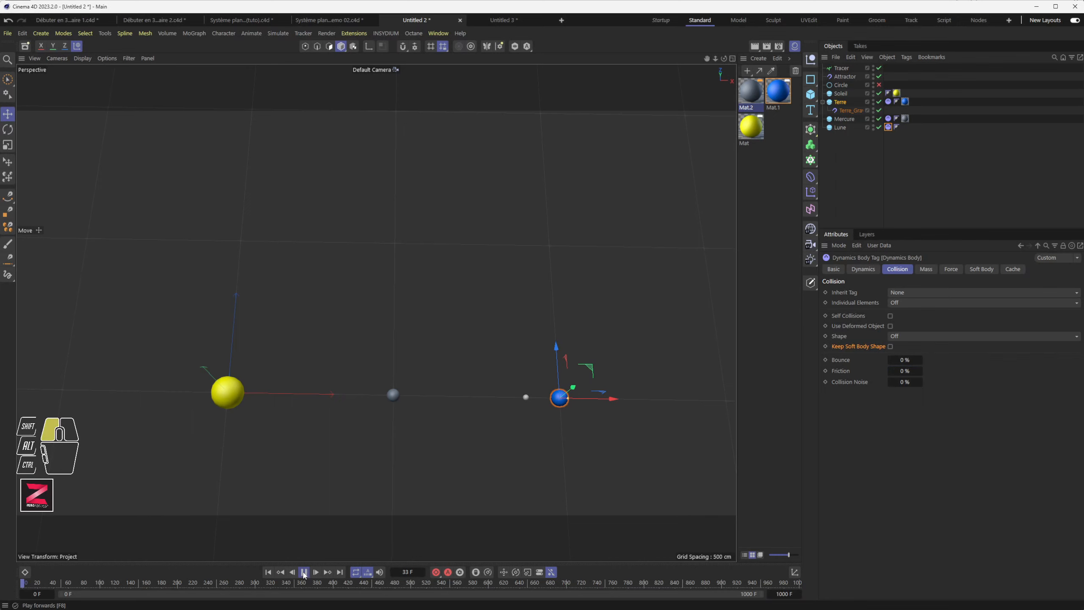
click(304, 572)
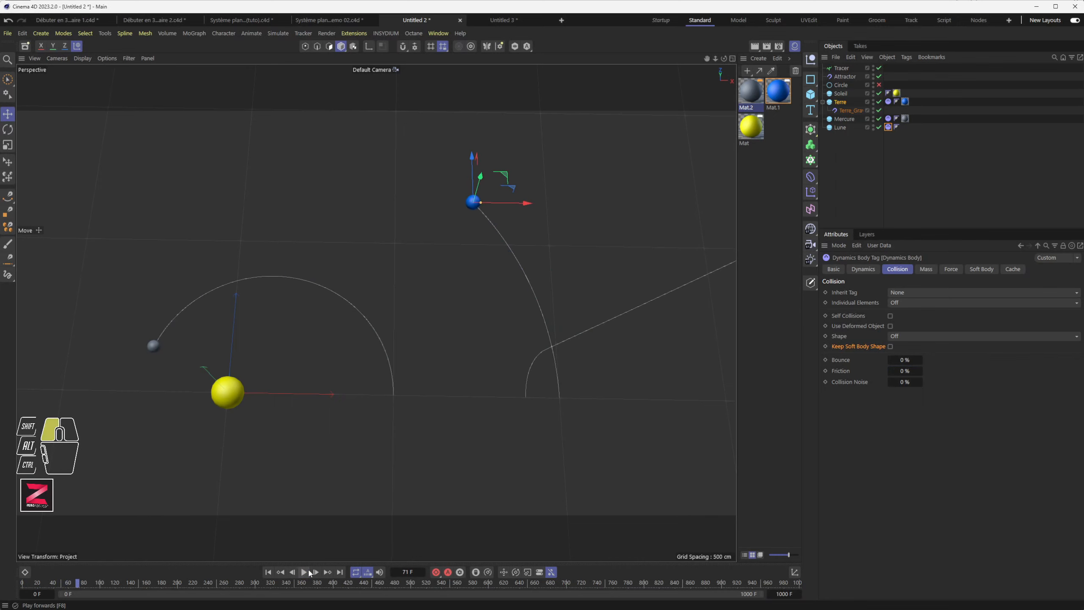
click(268, 572)
Step: Advance one frame at a time to frame 16 to examine how Lune passes into Terre
scroll(552, 408, up, 8)
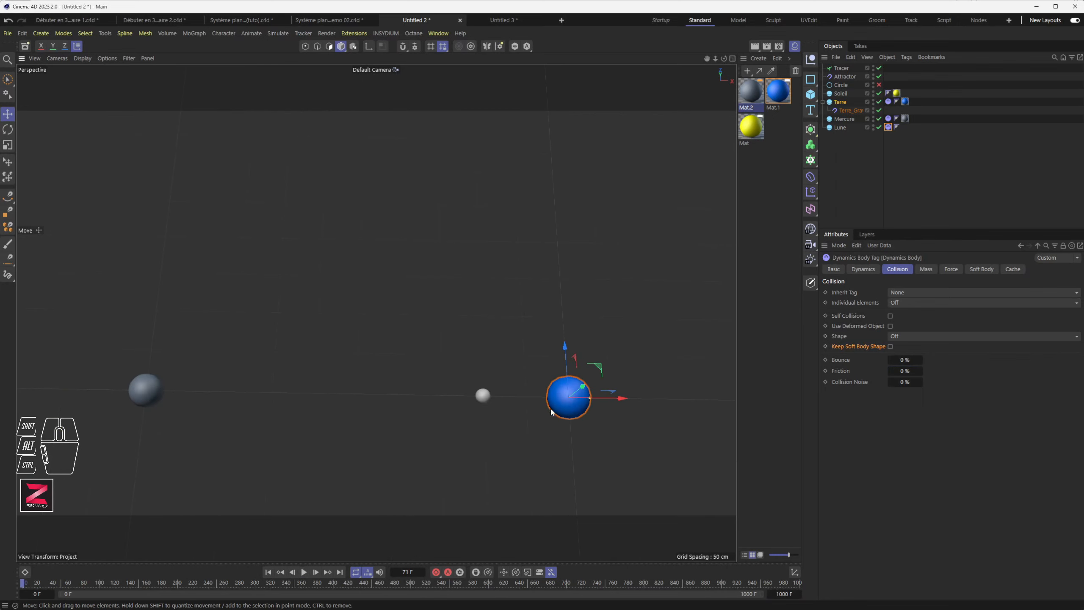
click(316, 574)
click(316, 575)
click(316, 574)
click(316, 574)
click(317, 572)
click(316, 572)
click(316, 572)
click(316, 572)
click(316, 572)
click(316, 572)
click(317, 572)
click(316, 572)
click(316, 572)
click(317, 572)
click(317, 572)
click(316, 572)
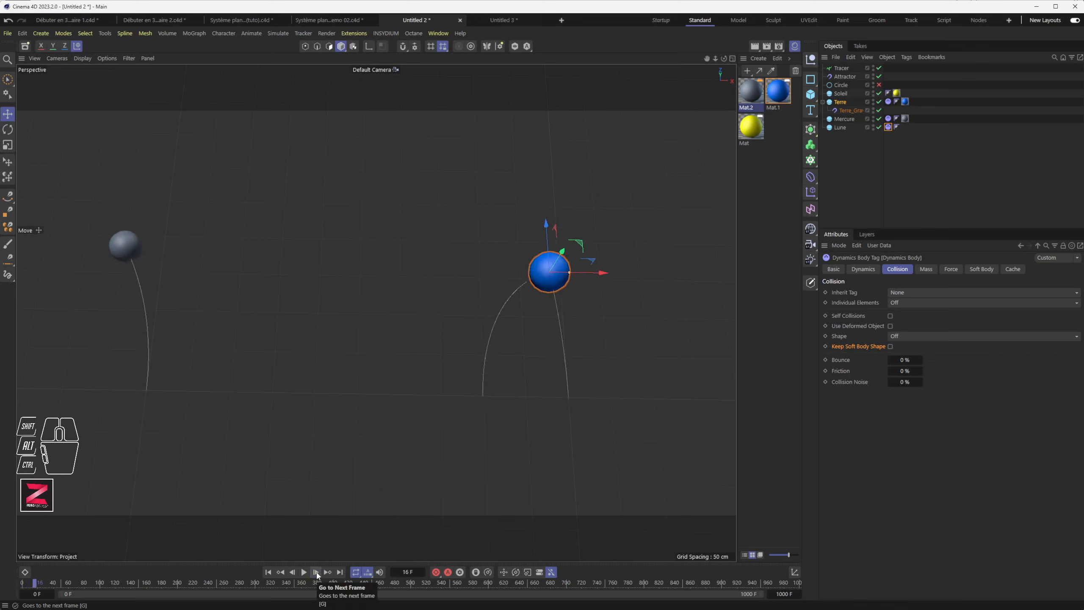
Step: Enable X-Ray in Terre's basic properties to see Lune inside the sphere
click(841, 103)
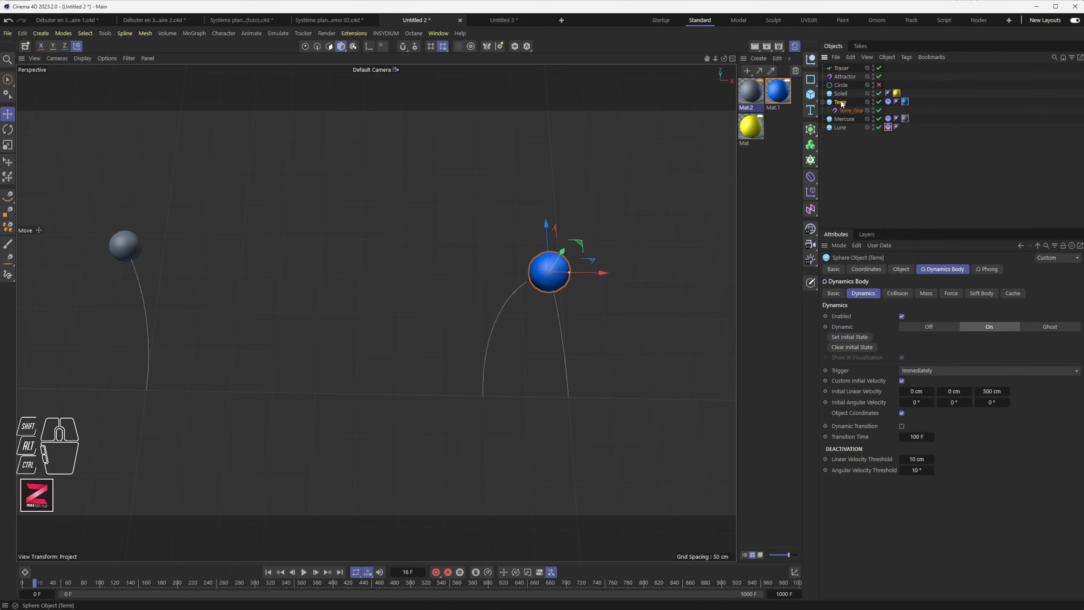
click(833, 269)
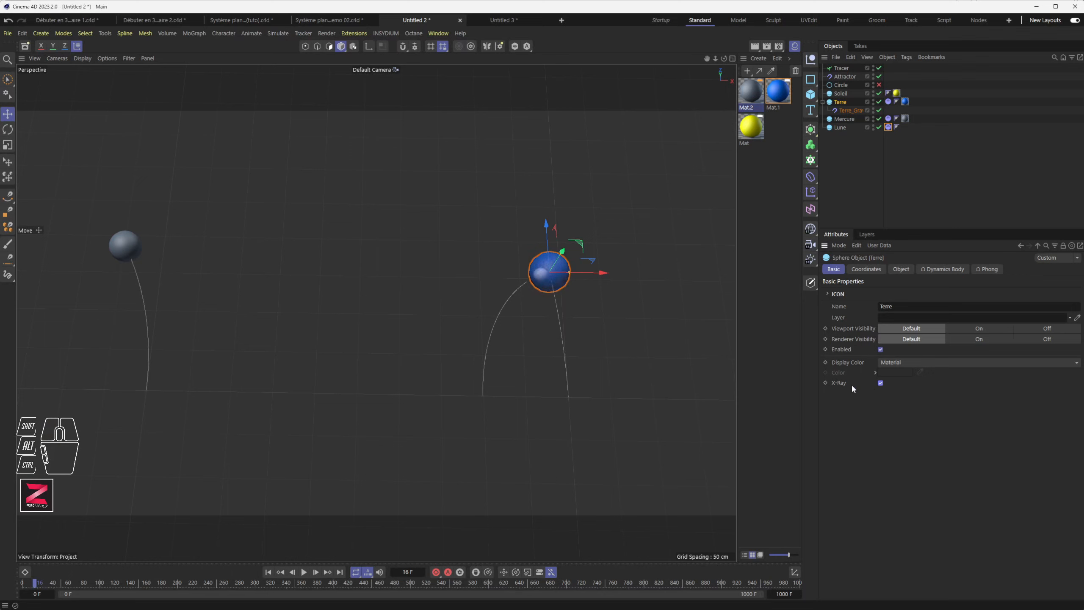
alt+drag(545, 243, 541, 254)
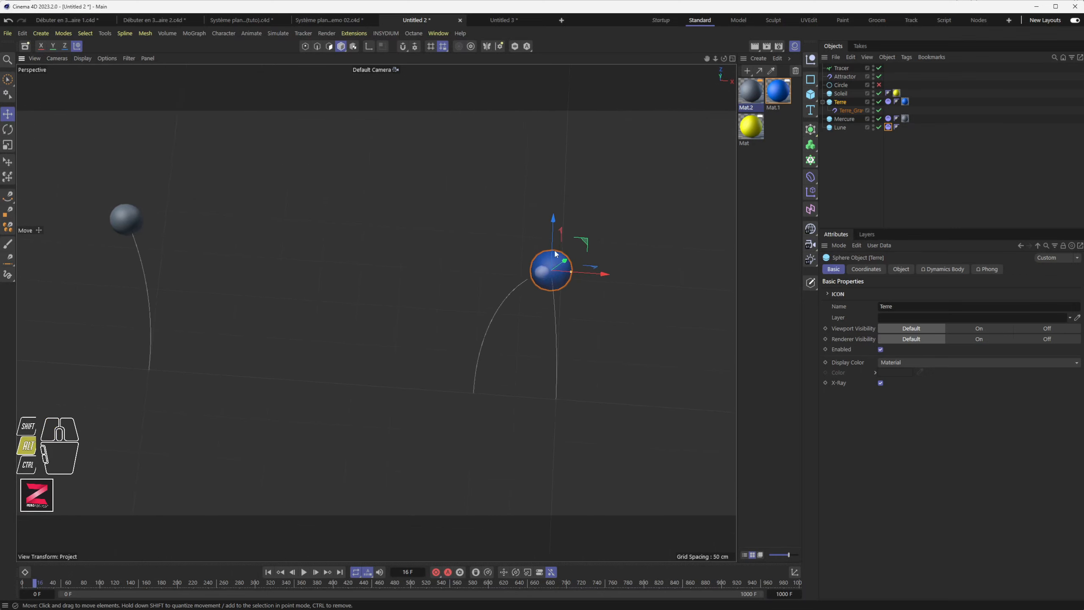
scroll(544, 256, up, 5)
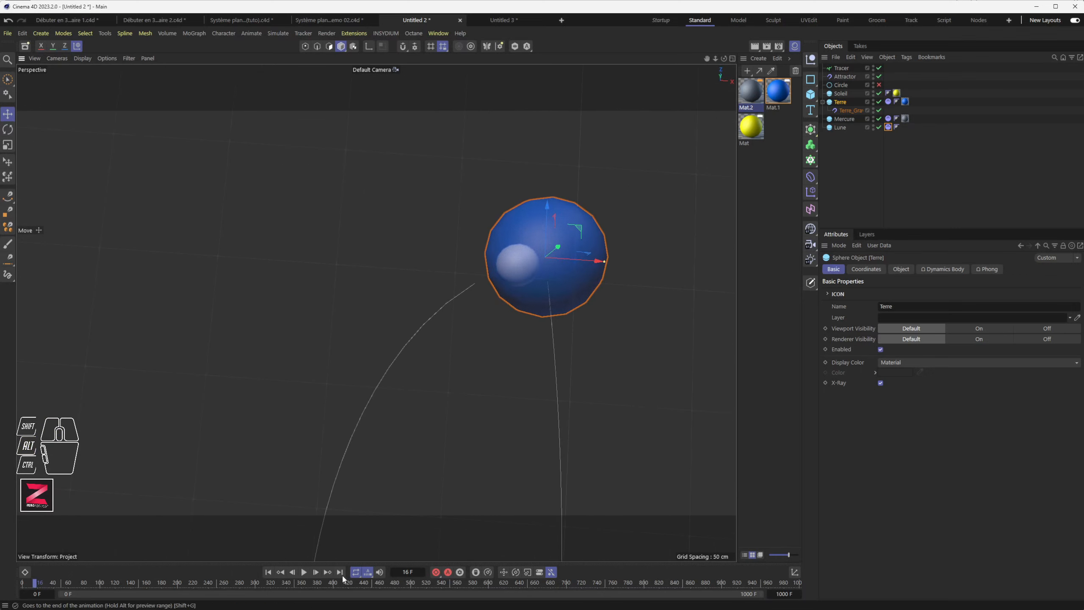
Step: Advance to frame 17, select Lune to examine its position and continued path, and return to the first frame
click(316, 572)
alt+right_drag(542, 239, 551, 326)
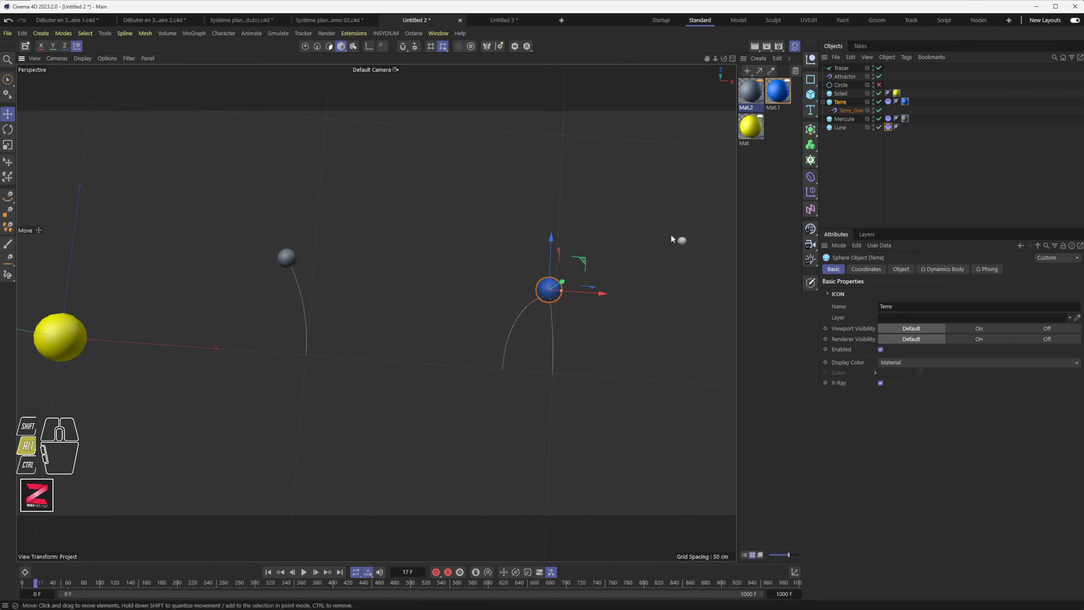
click(682, 242)
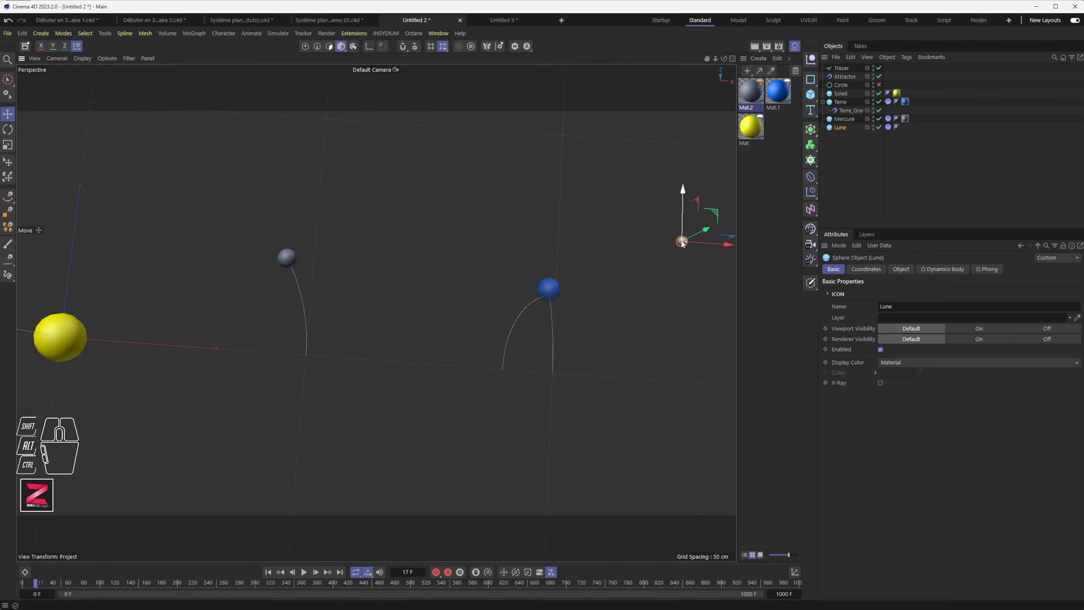
click(268, 572)
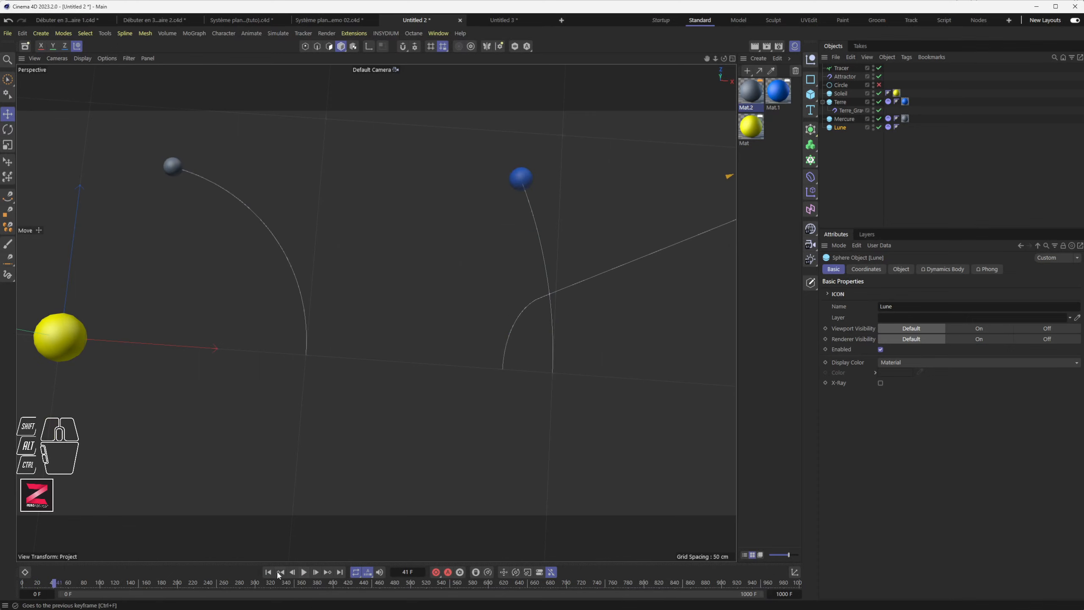
click(280, 572)
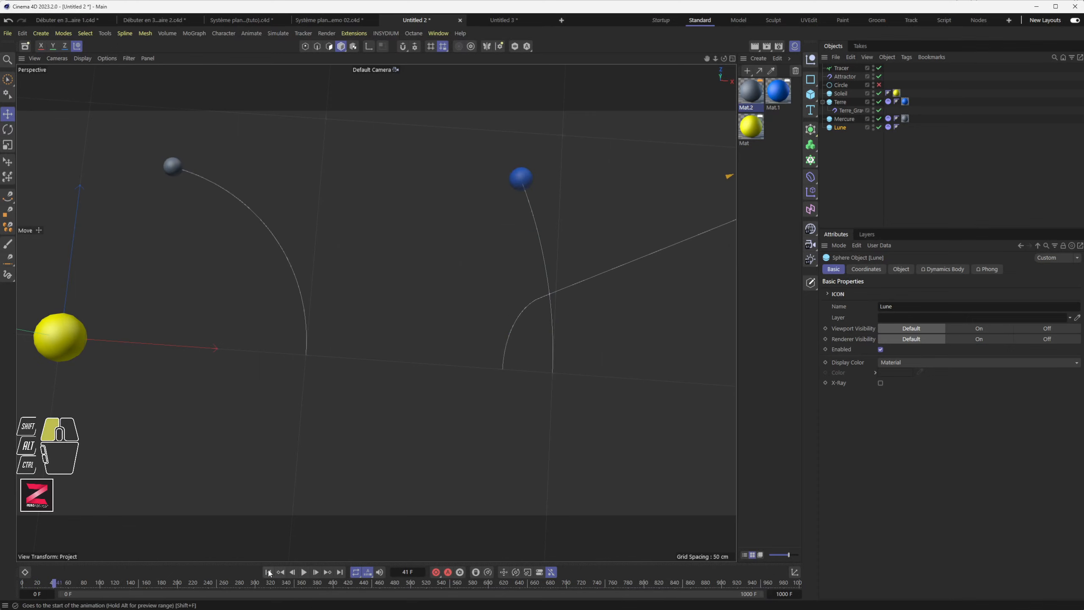
Step: Set Lune's initial Z linear velocity to 650 cm in its Dynamics Body settings
alt+drag(551, 331, 554, 309)
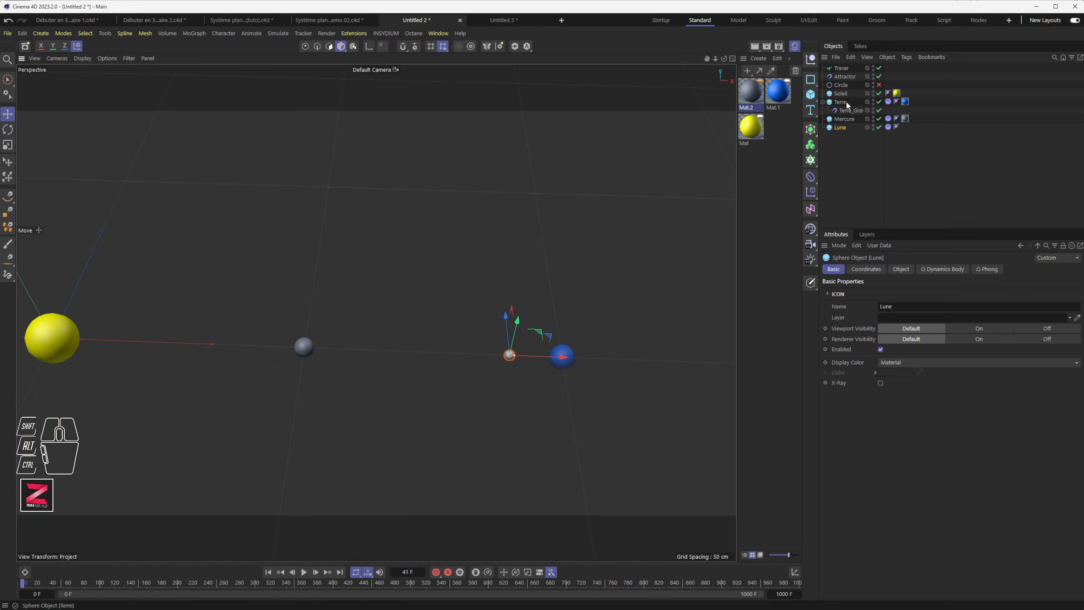
click(841, 128)
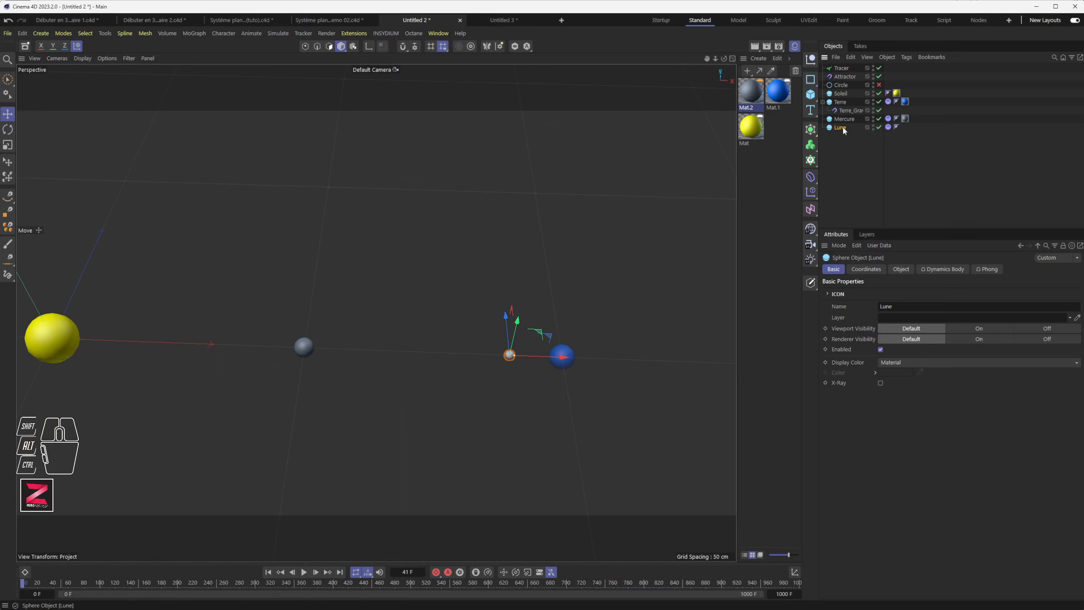
click(888, 128)
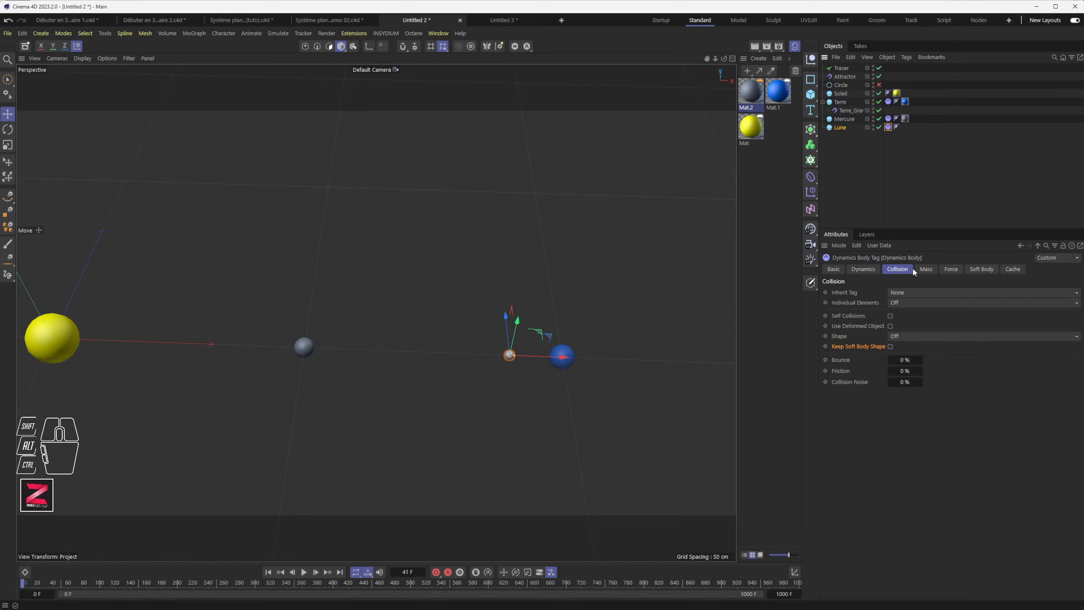
click(866, 269)
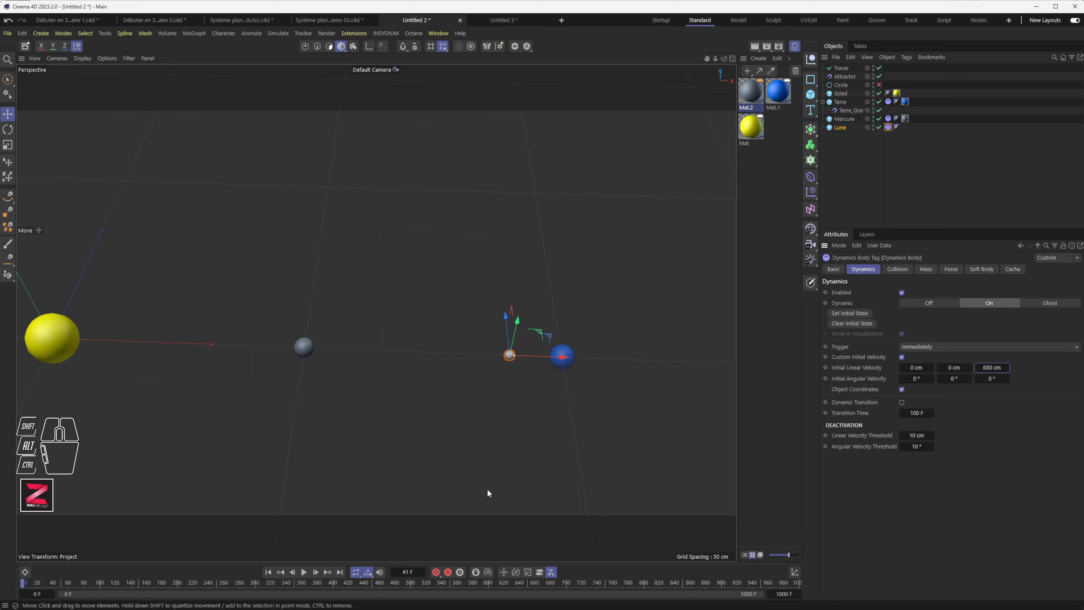
Step: Replay the simulation from a wider top view to check Lune's path around Terre at the new velocity
click(294, 557)
alt+drag(417, 333, 415, 398)
alt+right_drag(425, 387, 413, 434)
click(303, 572)
click(268, 571)
click(304, 572)
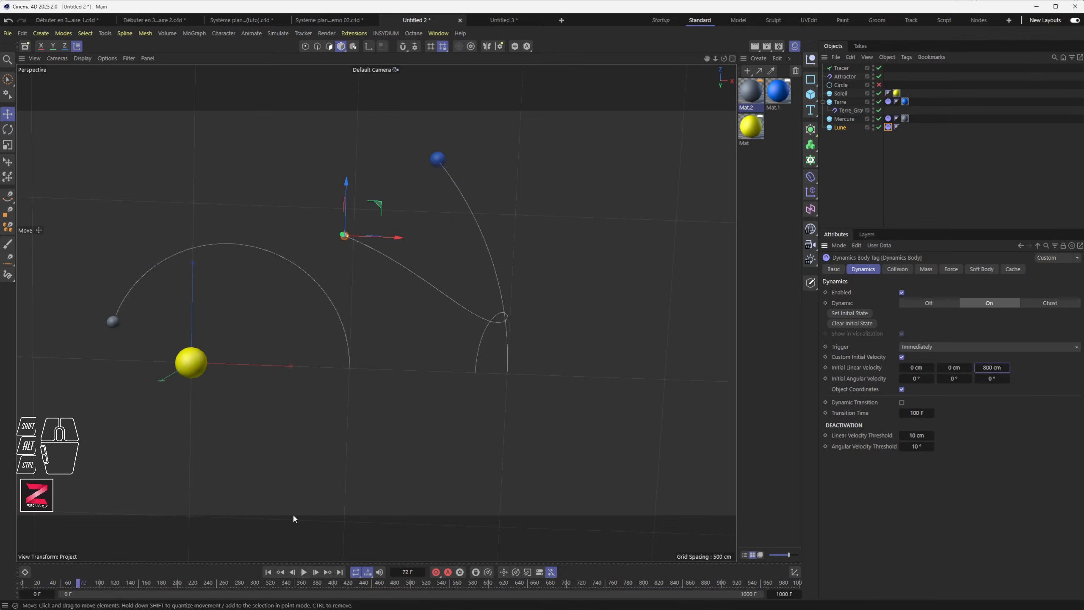
Step: Set Lune's initial Z linear velocity to 800 cm and replay the simulation from the first frame
click(268, 571)
click(304, 571)
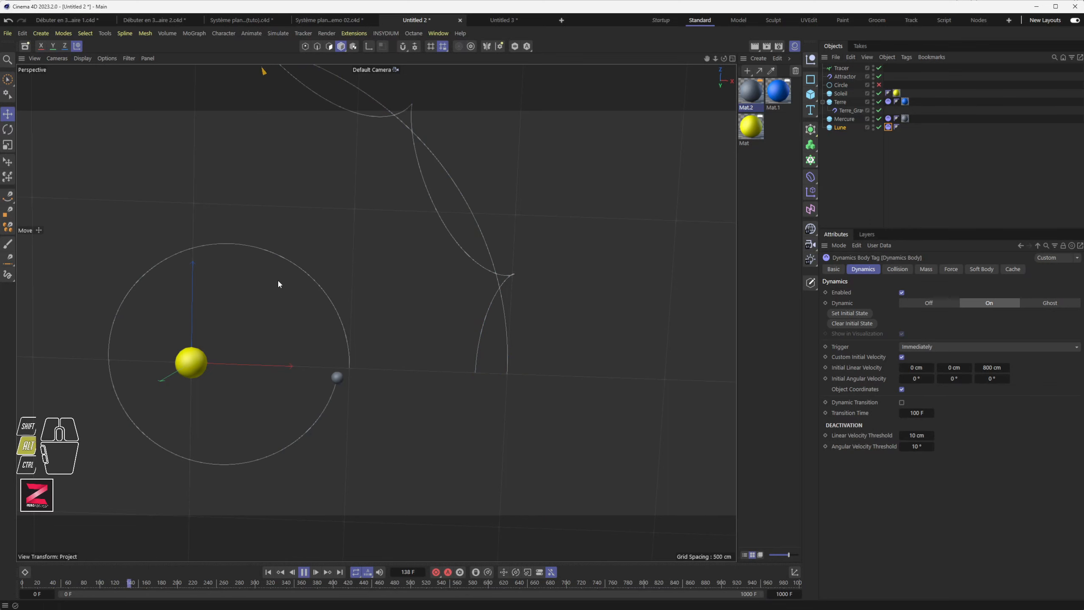
Step: Examine Lune's traced path around Terre in a top view, clear the selection, and stop the simulation
alt+drag(278, 283, 345, 331)
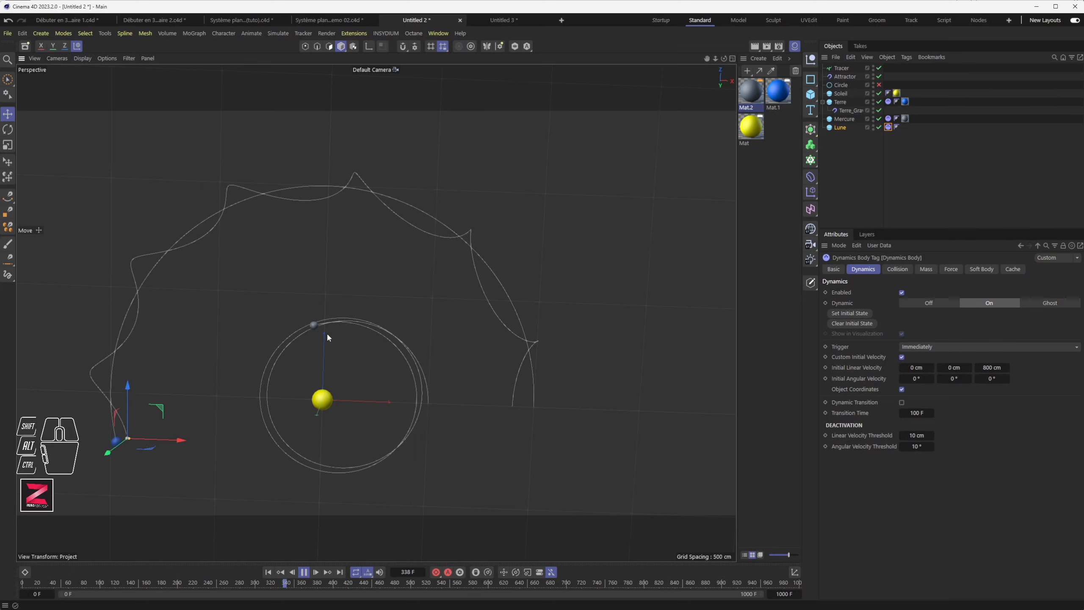
alt+middle_drag(383, 339, 397, 219)
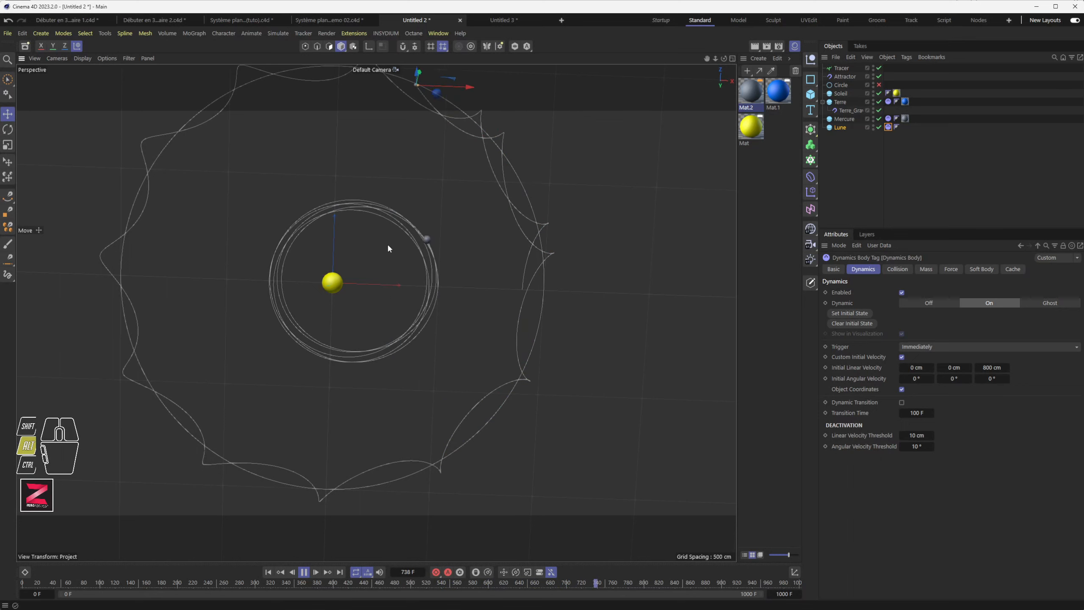
alt+middle_drag(385, 195, 421, 322)
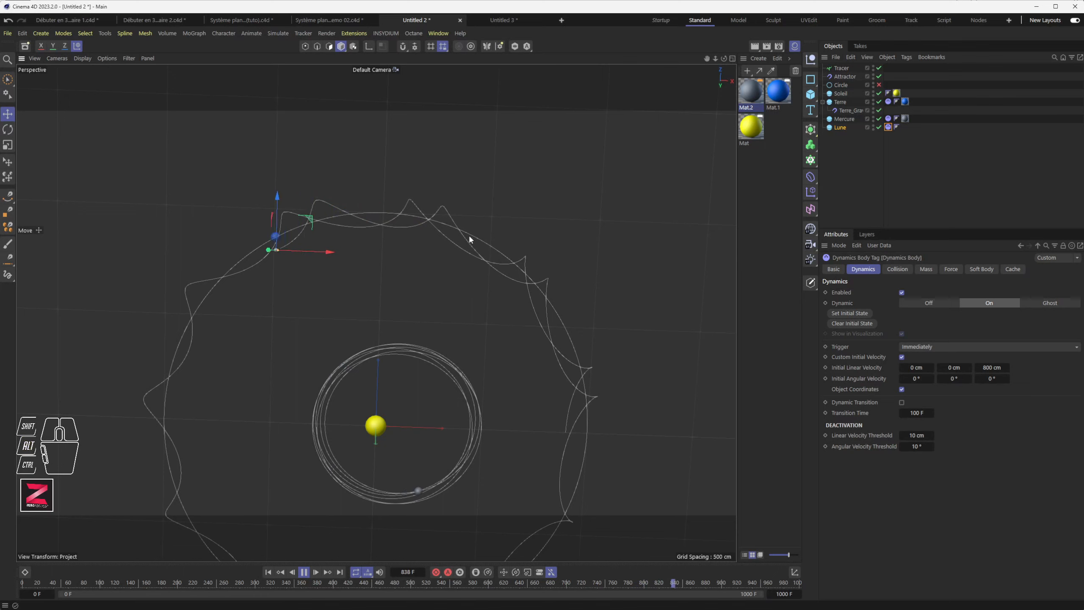
click(397, 204)
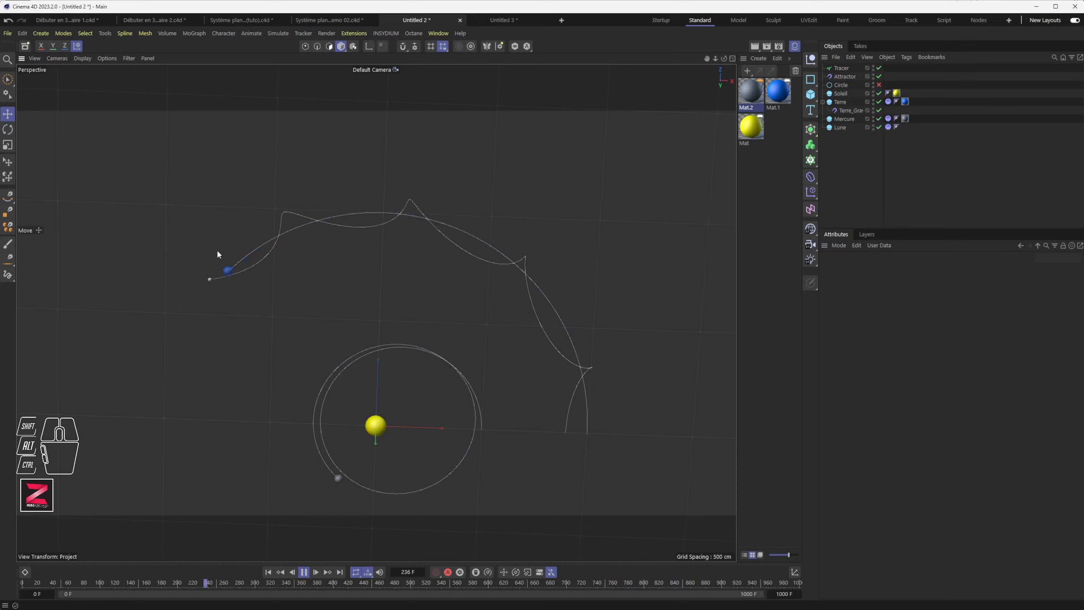
click(303, 571)
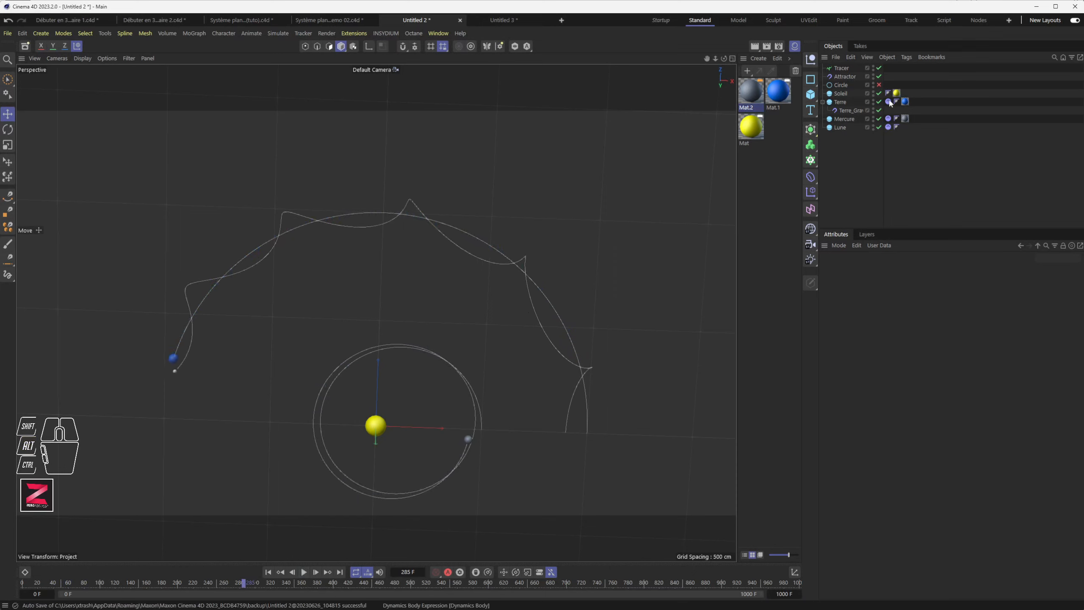
Step: Set Lune's initial Z linear velocity to 750 cm and replay the simulation from the first frame
click(888, 127)
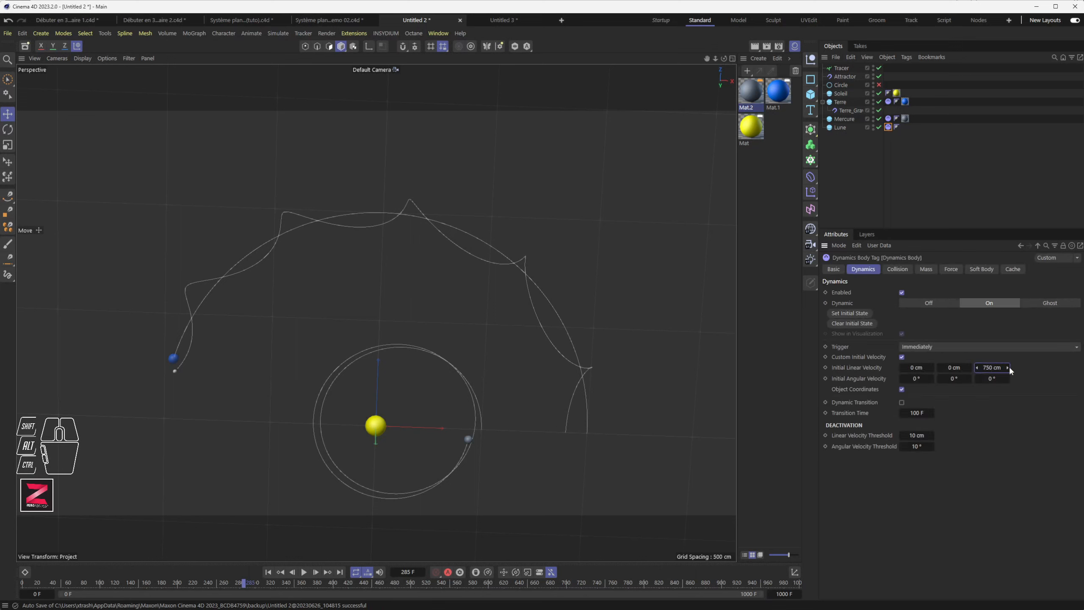
click(268, 572)
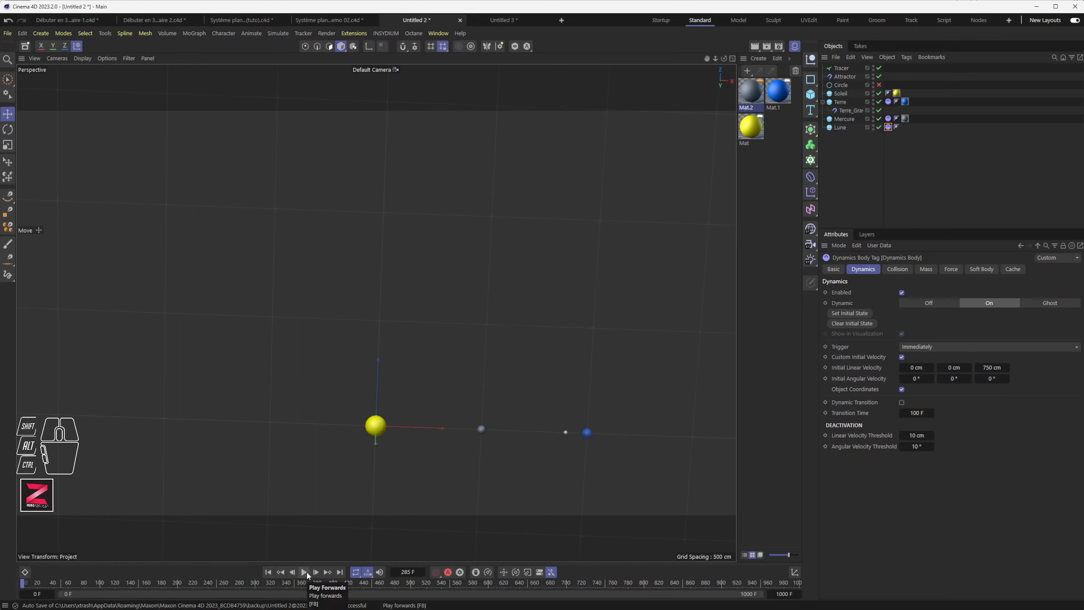
click(305, 572)
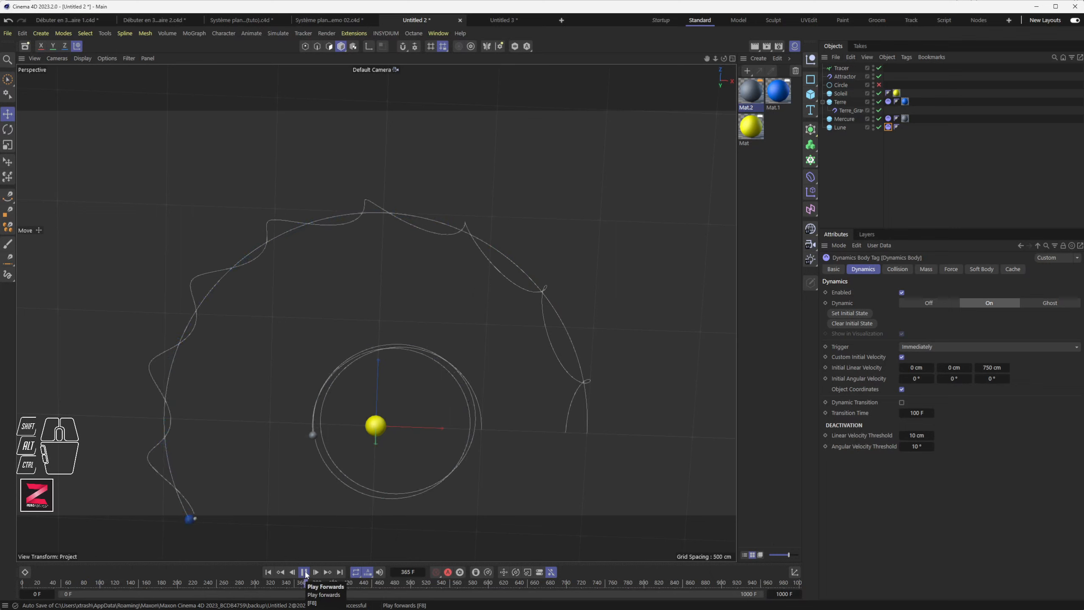
click(305, 572)
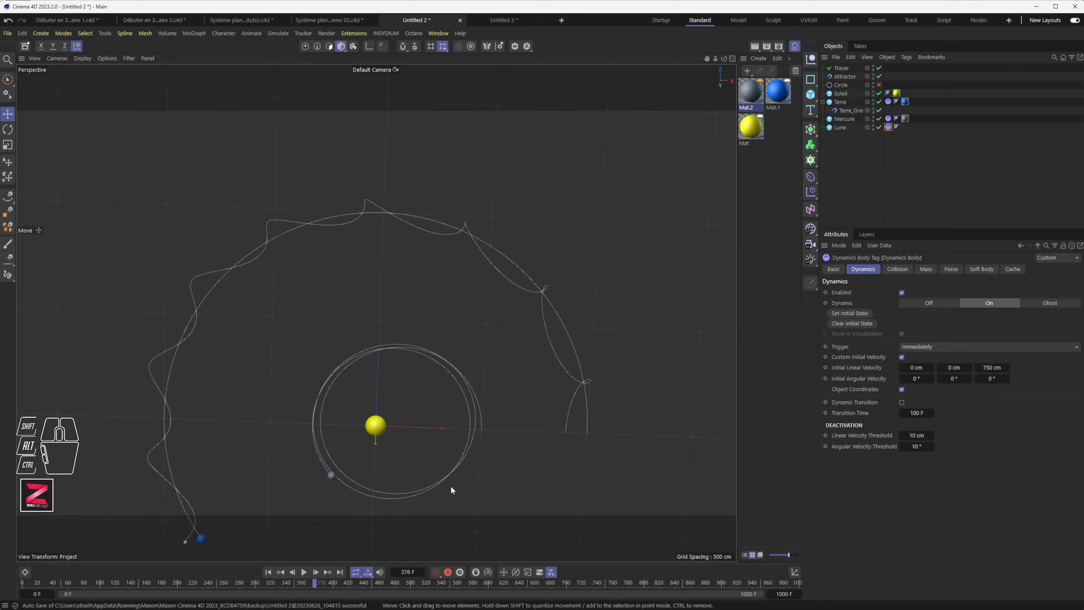
Step: Return to the first frame, select Lune, and set its initial linear velocity to 200 cm on X and 0 cm on Z
click(268, 572)
alt+drag(587, 431, 499, 210)
click(521, 318)
key(ctrl+z)
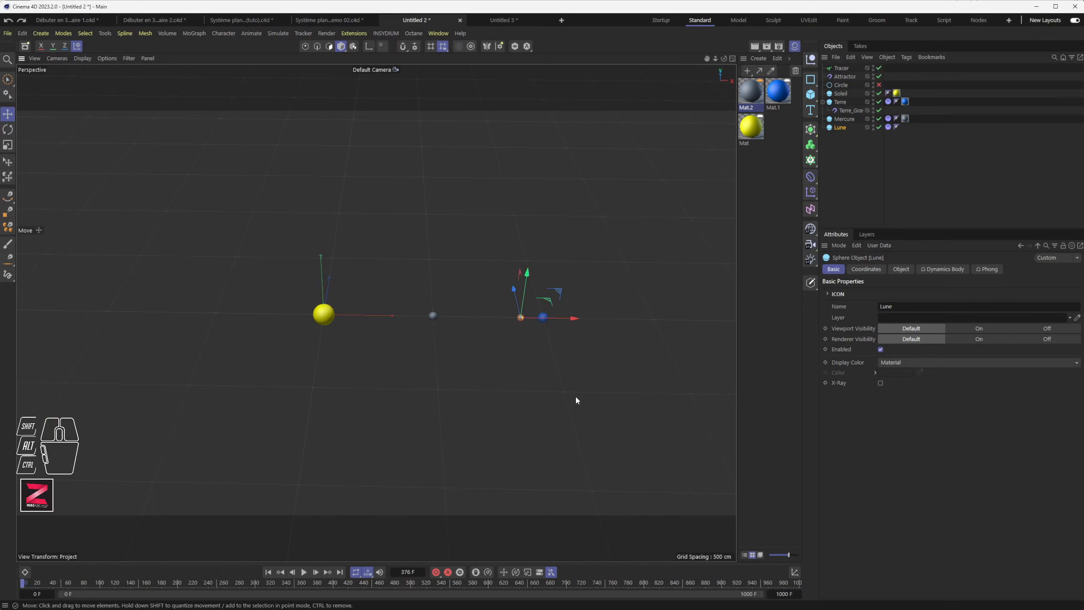
click(887, 128)
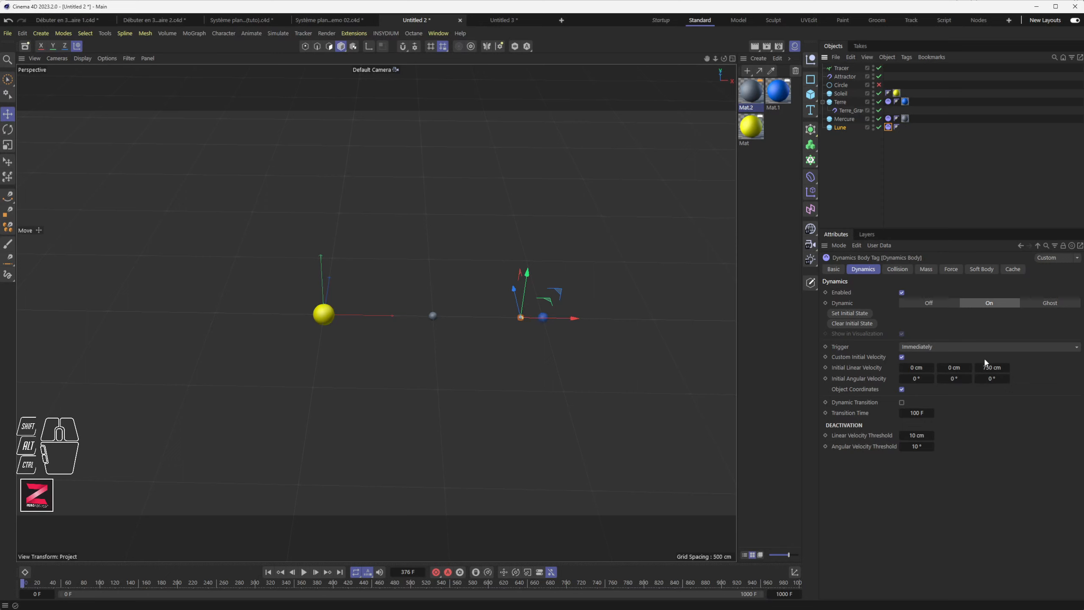
click(917, 367)
drag(557, 318, 571, 321)
key(ctrl+z)
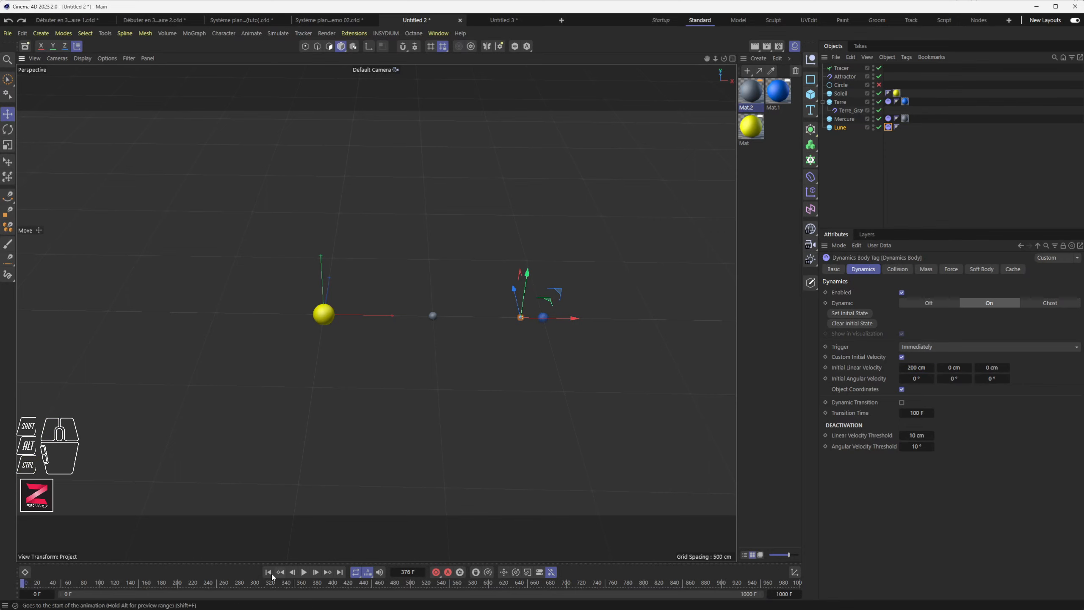
Step: Replay the simulation from the first frame to check Lune's path with velocity only on X
alt+middle_drag(496, 404, 379, 405)
click(268, 572)
click(304, 572)
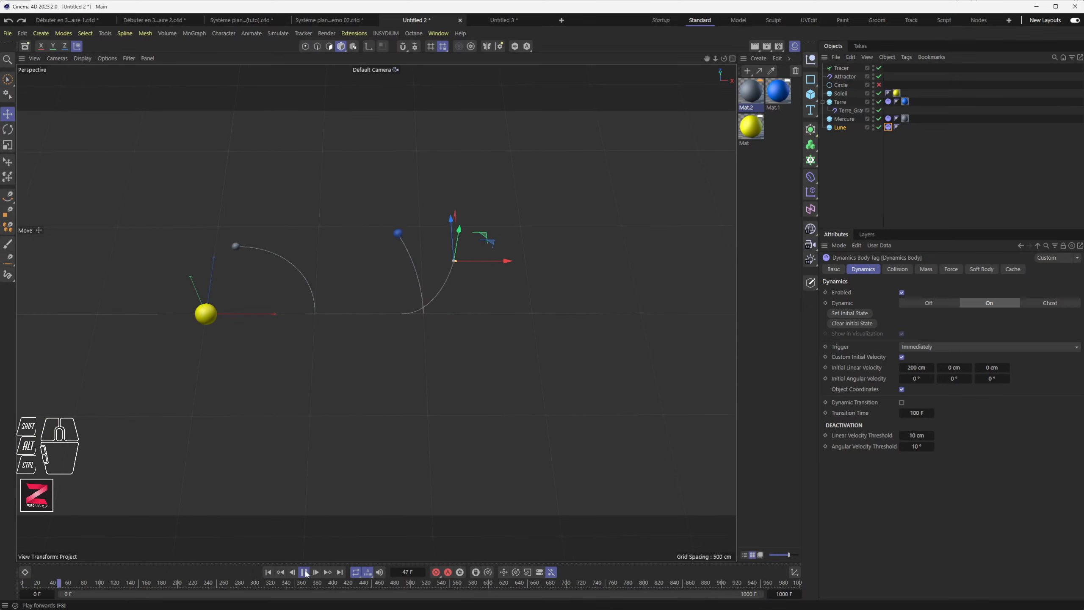
click(302, 572)
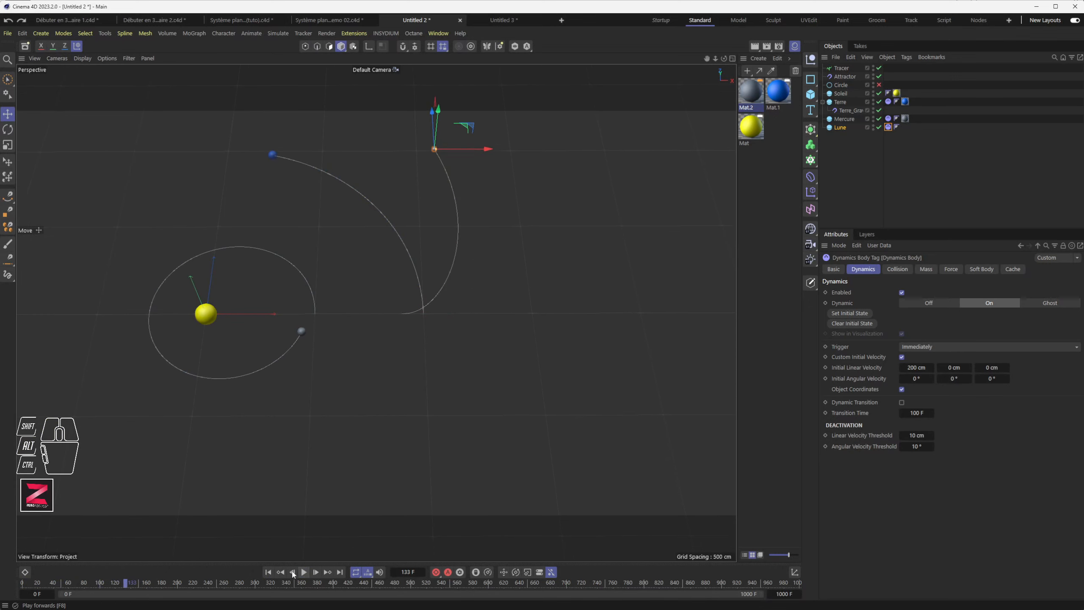
Step: Set Lune's initial X linear velocity to 100 cm and replay the simulation from the first frame
click(920, 367)
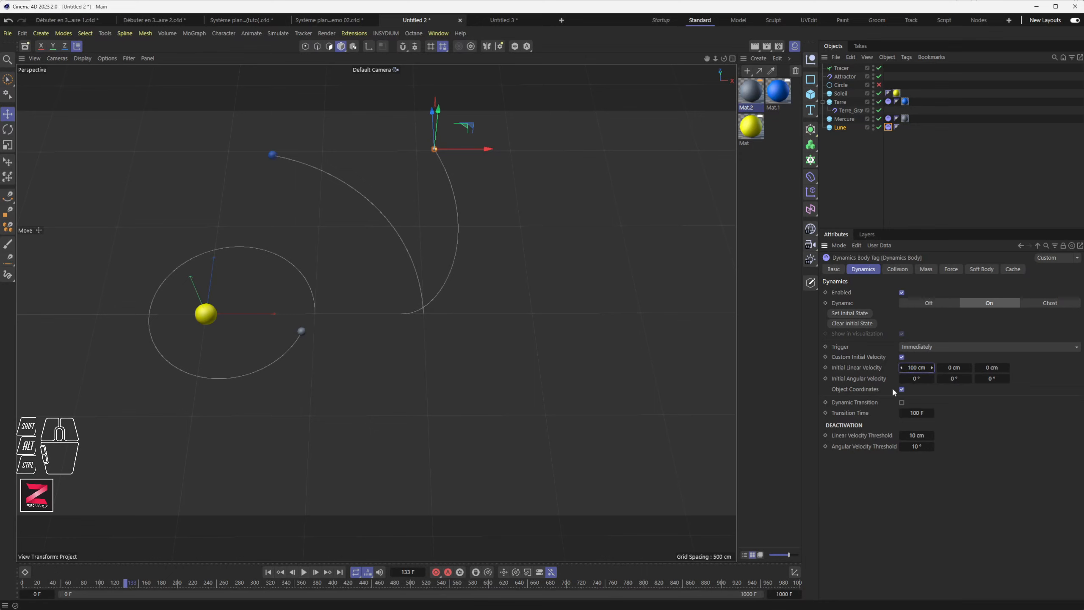
click(267, 572)
click(304, 572)
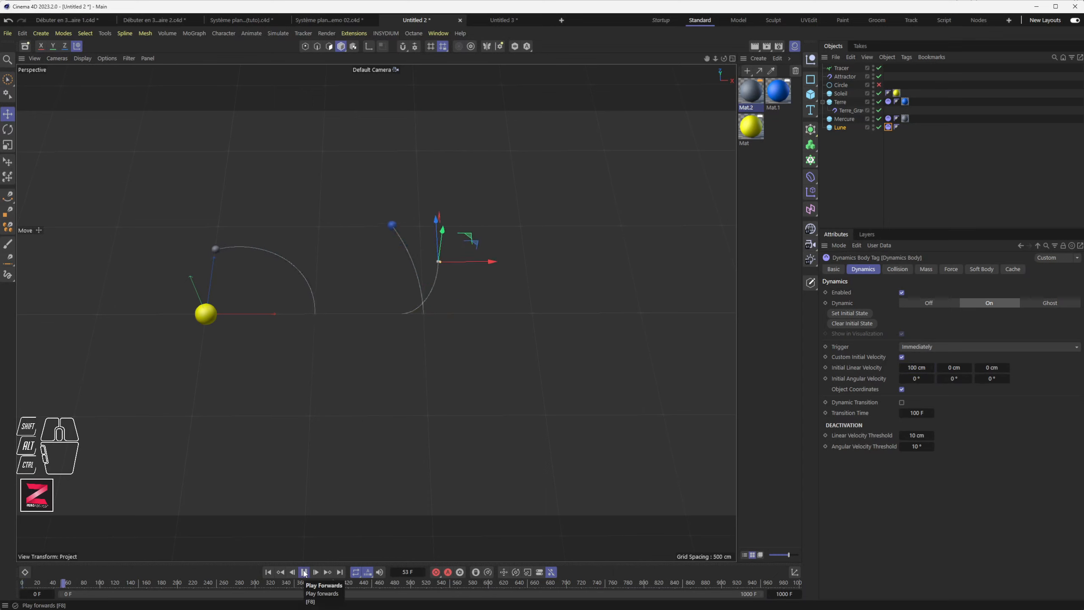
click(304, 572)
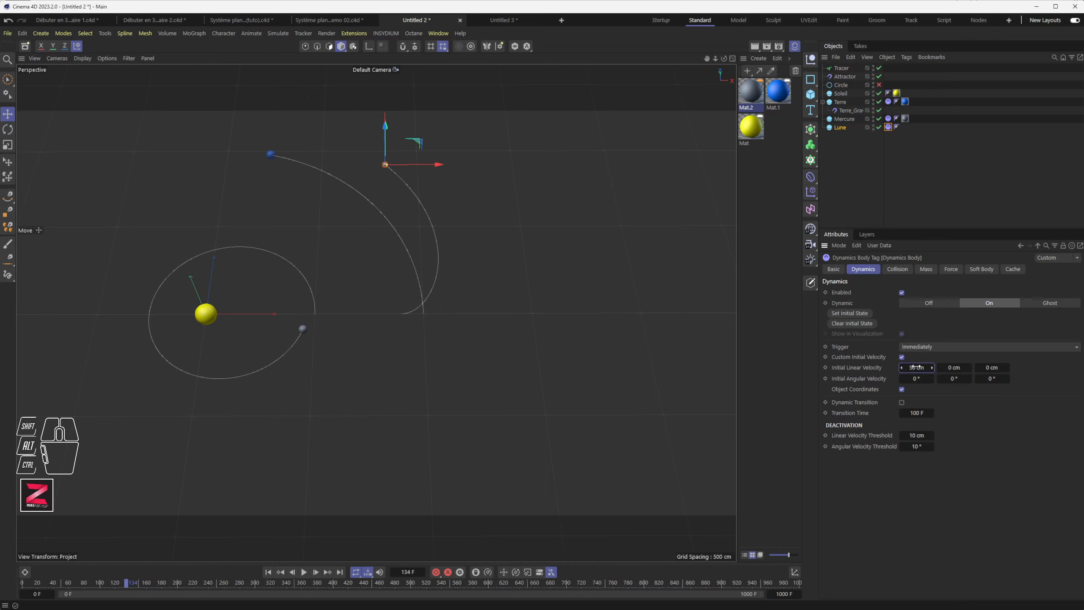
Step: Try an initial X linear velocity of 50 cm for Lune, replay the simulation, and return to the first frame
click(268, 572)
click(304, 572)
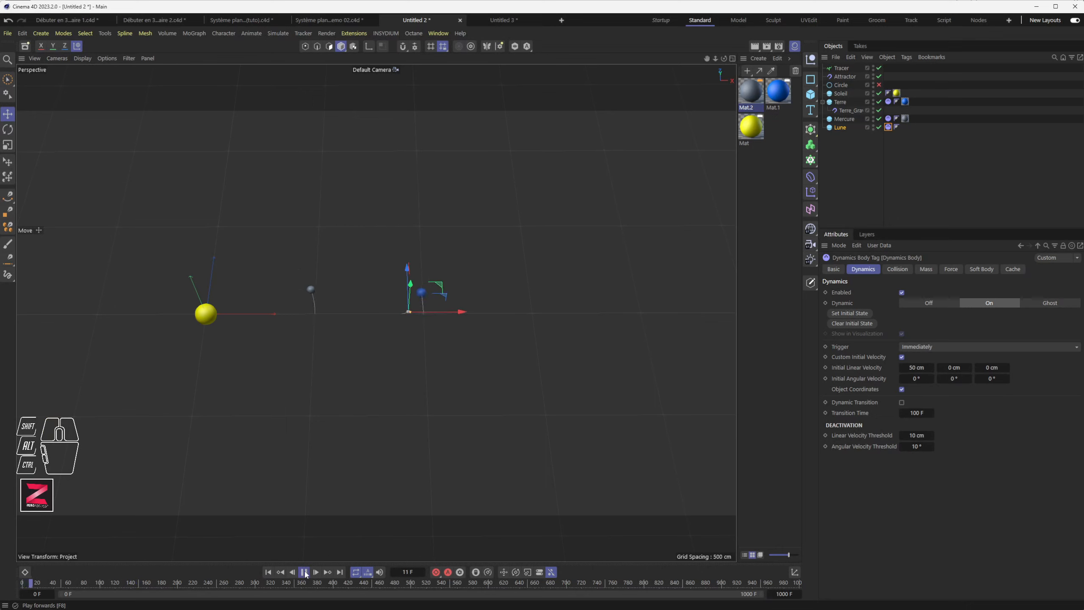
click(304, 572)
click(271, 573)
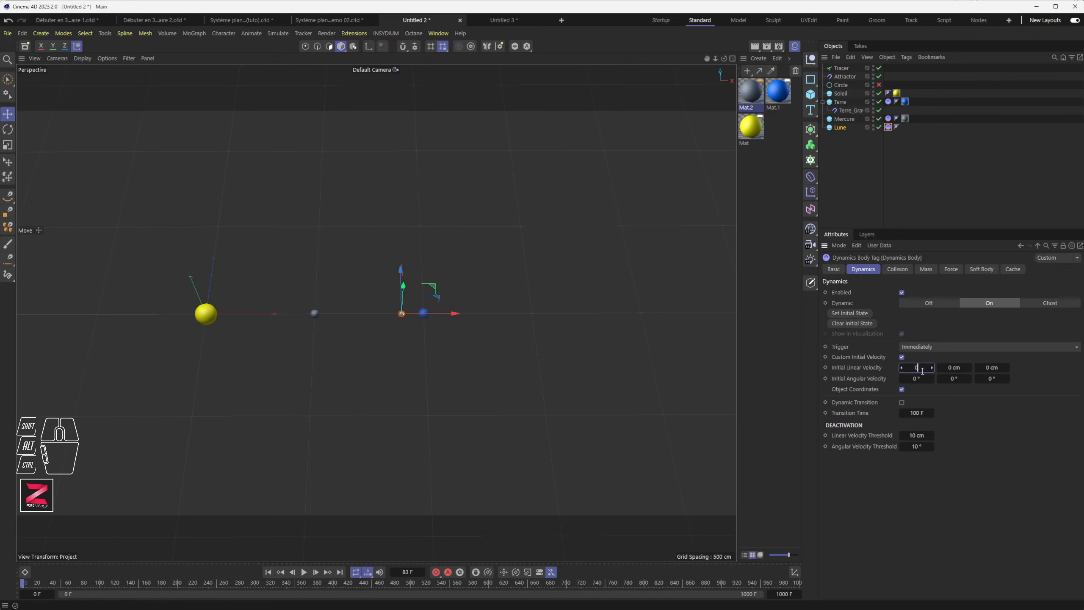
Step: Set Lune's initial X linear velocity to 0 cm, replay the simulation, and return to the first frame
key(Return)
click(268, 572)
click(303, 572)
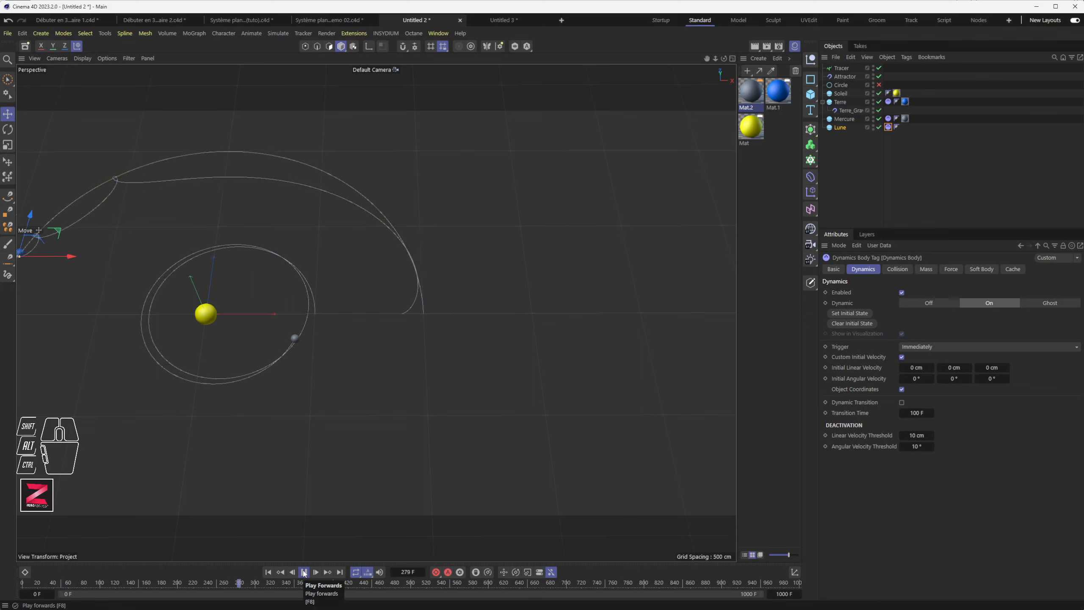
alt+middle_drag(344, 448, 424, 431)
click(304, 572)
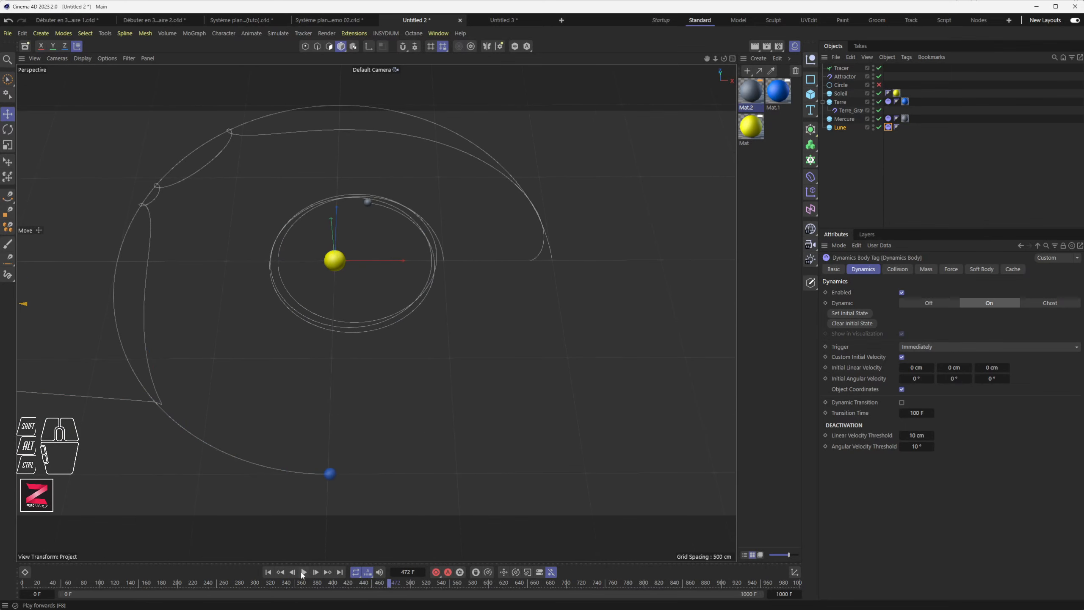
click(268, 572)
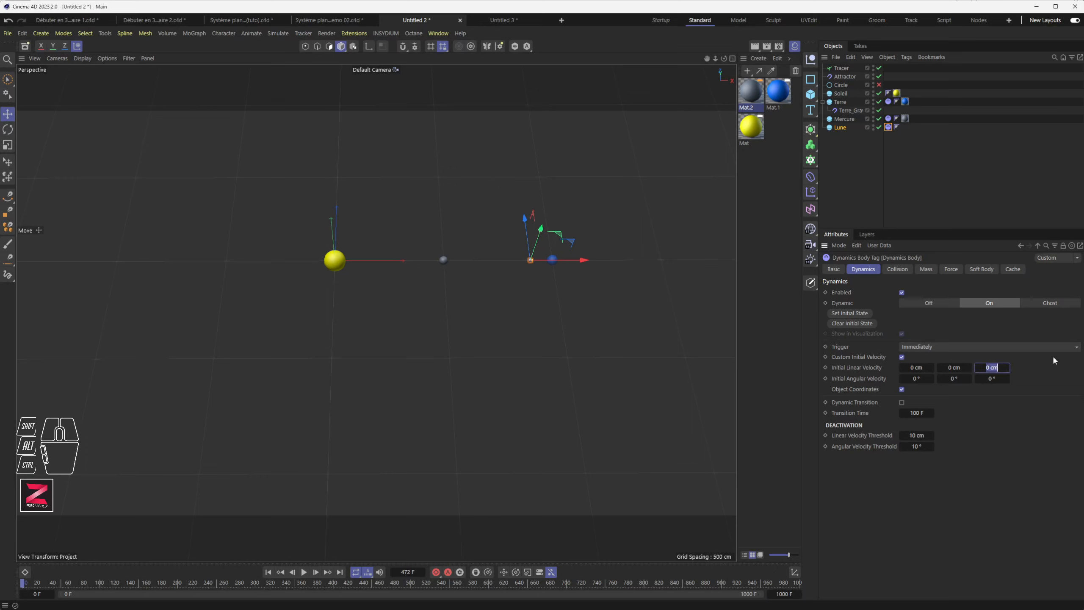
Step: Set Lune's initial Z linear velocity to 300 cm and replay the simulation from the first frame to check its loops around Terre
text(300)
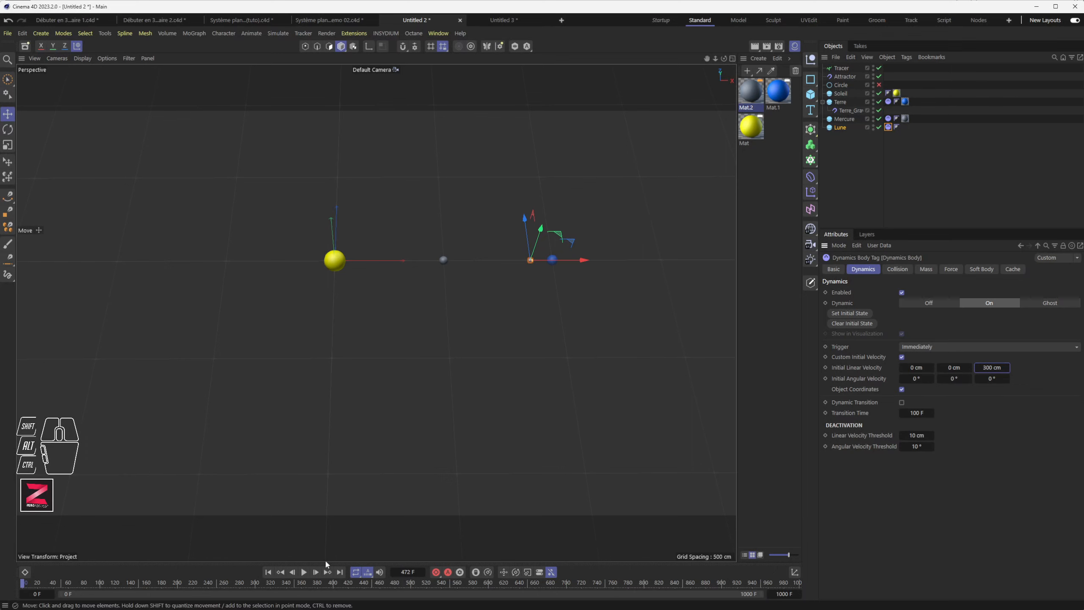
click(268, 572)
click(304, 571)
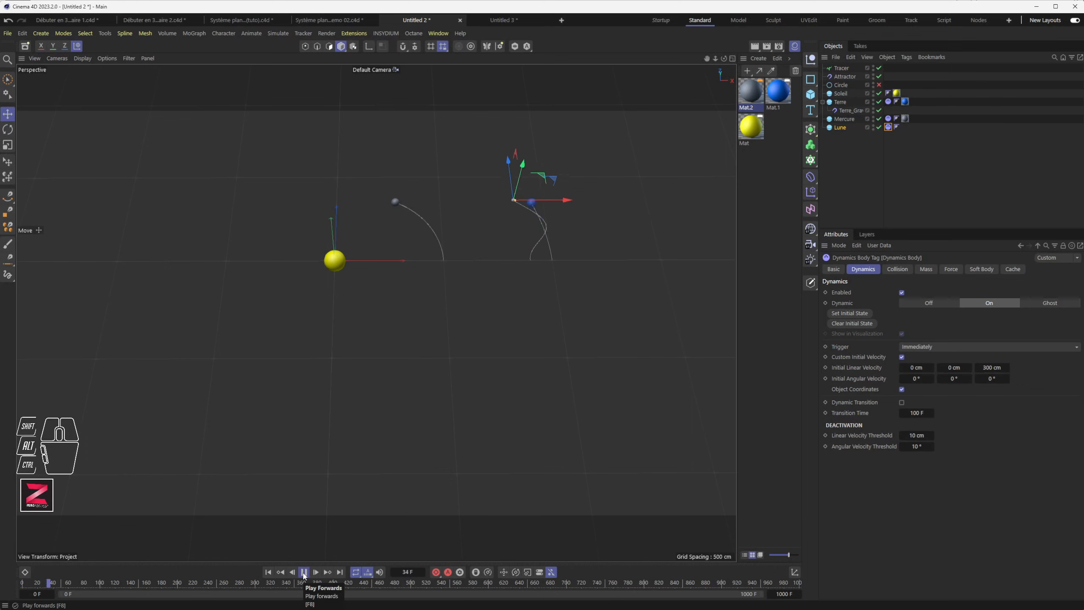
alt+middle_drag(322, 316, 360, 423)
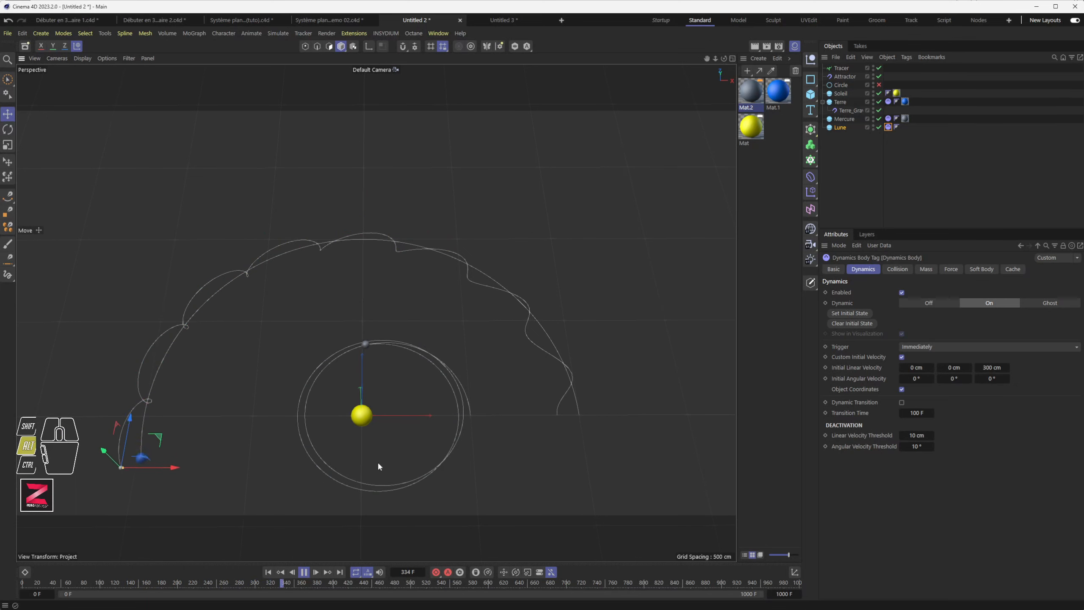
alt+middle_drag(377, 461, 375, 302)
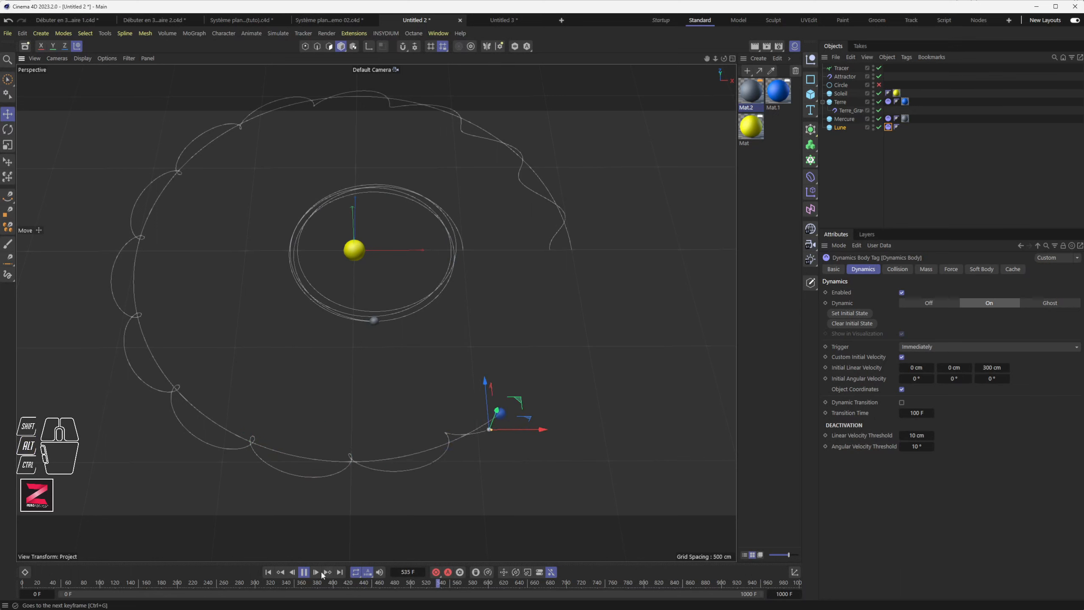
click(304, 572)
click(268, 572)
click(304, 572)
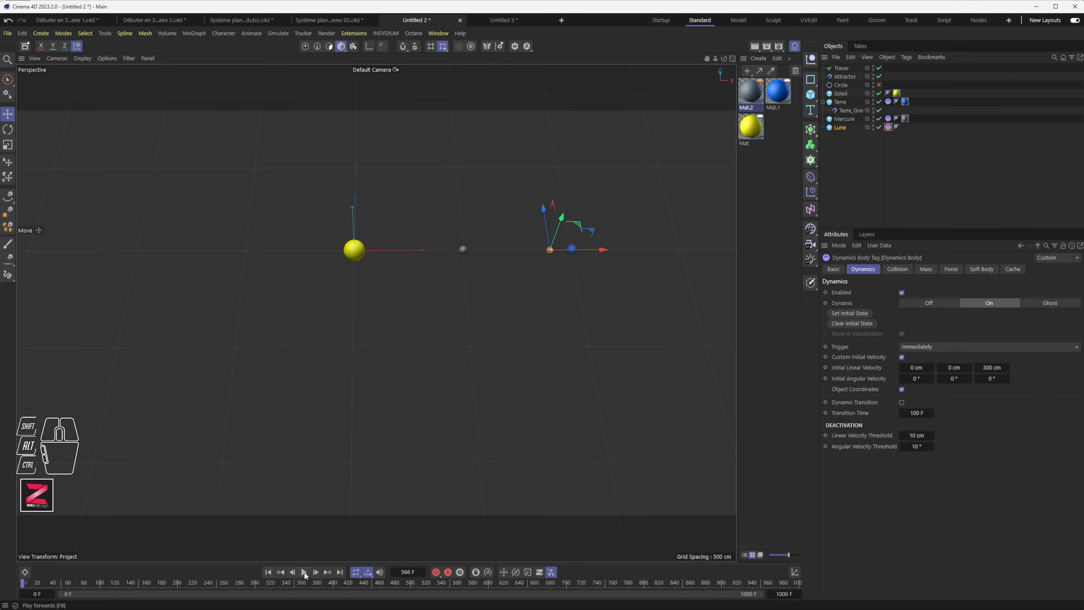
click(304, 572)
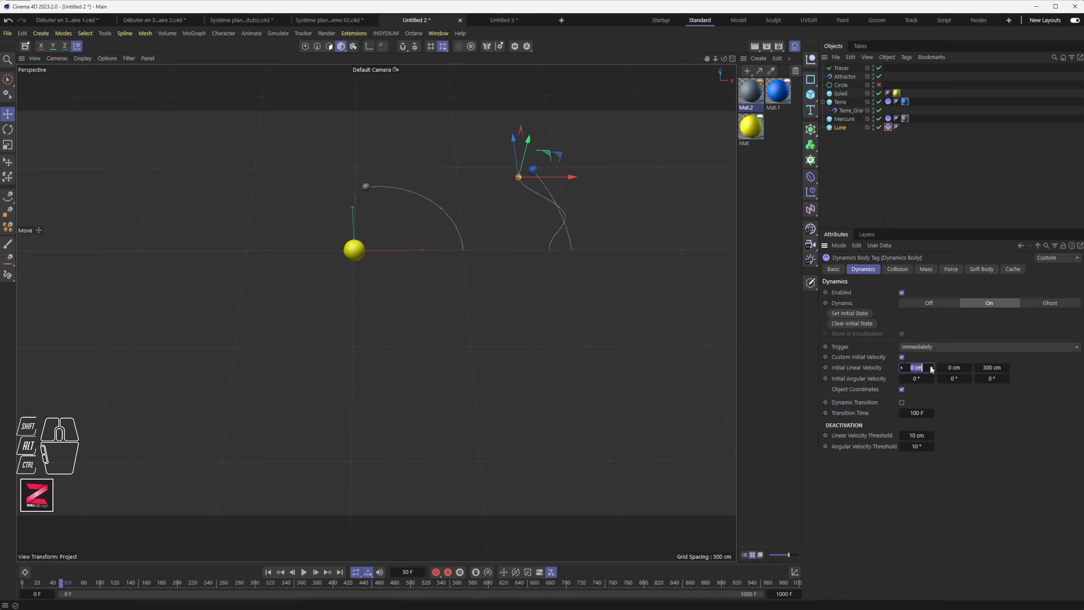
Step: Set Lune's initial X linear velocity to 50 cm and replay the simulation from the first frame in a top view
click(268, 572)
click(304, 572)
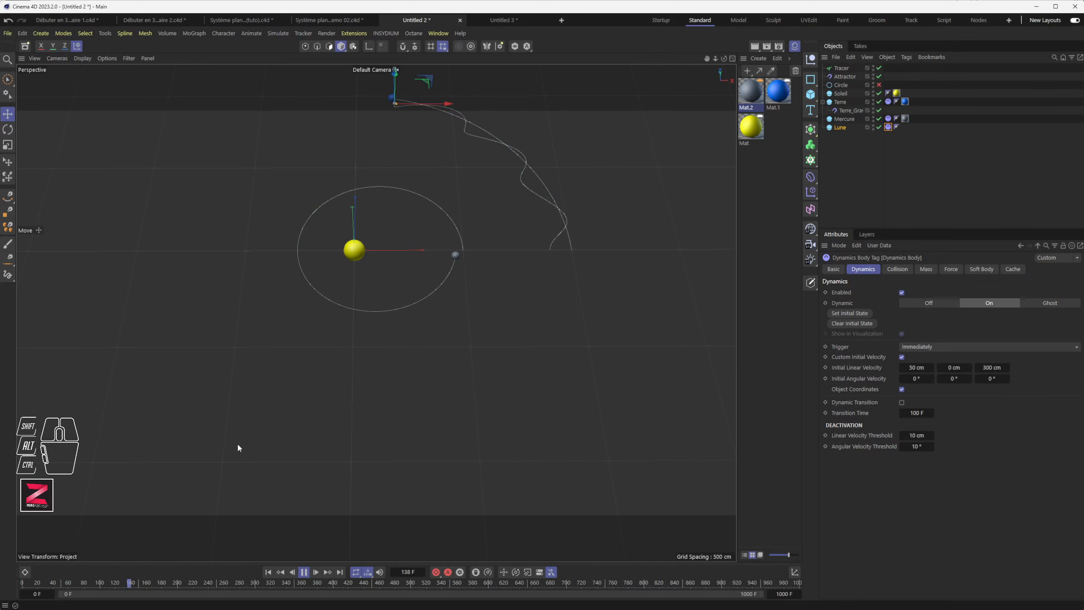
mouse_move(237, 443)
alt+mouse_down()
mouse_move(316, 348)
mouse_move(323, 412)
alt+mouse_up()
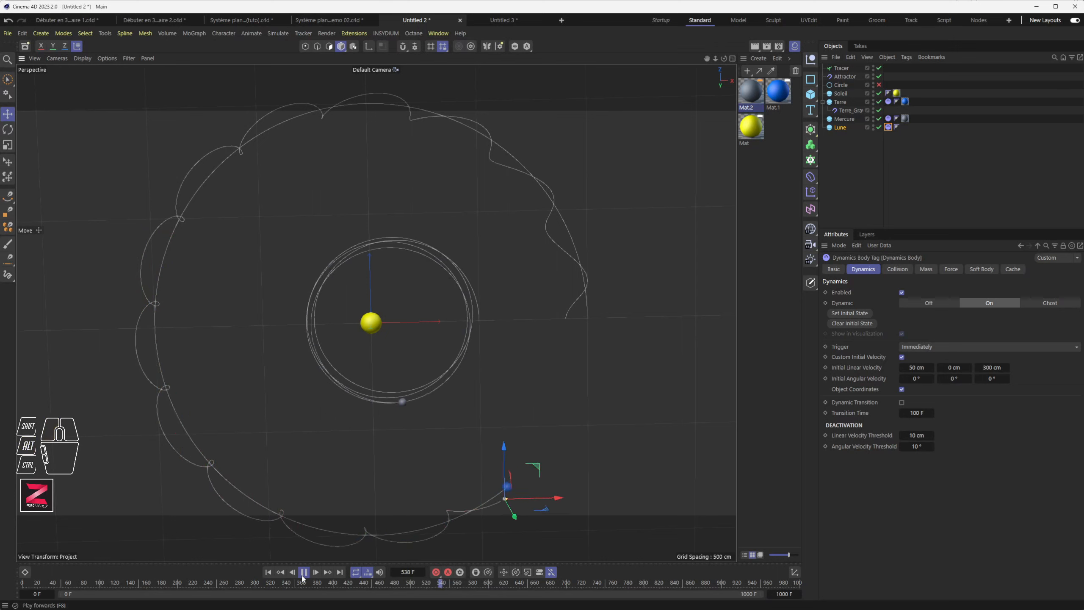
key(F8)
Step: Replay the simulation from the first frame to frame 809 and examine the traced orbits of Mercure, Terre and Lune
mouse_move(466, 394)
alt+mouse_down()
mouse_move(449, 339)
mouse_move(479, 341)
mouse_move(478, 318)
mouse_move(487, 358)
mouse_move(473, 347)
mouse_move(442, 382)
mouse_move(453, 399)
alt+mouse_up()
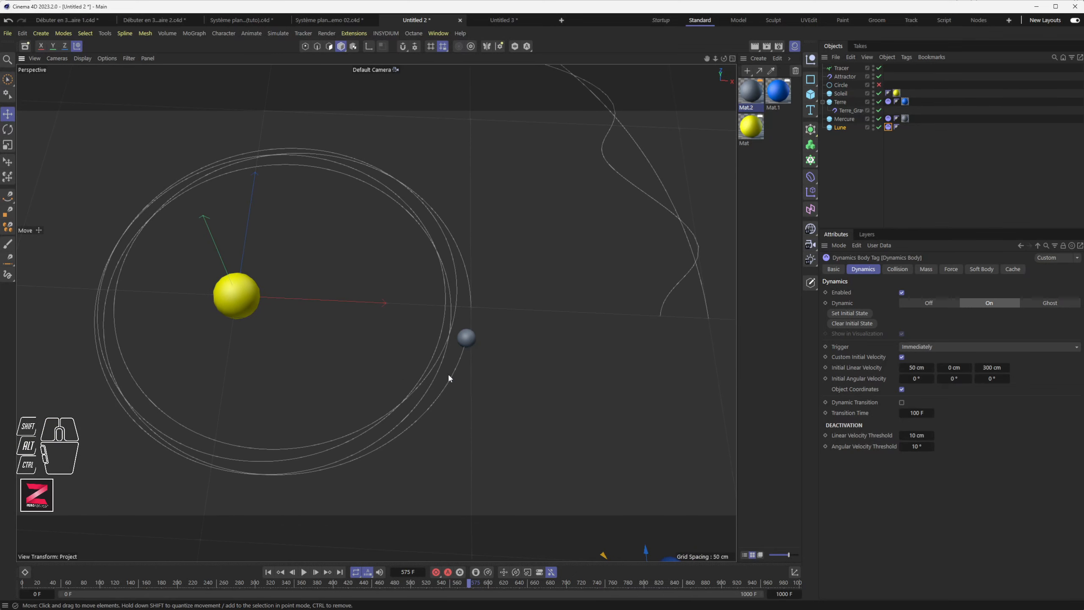
click(268, 572)
click(304, 571)
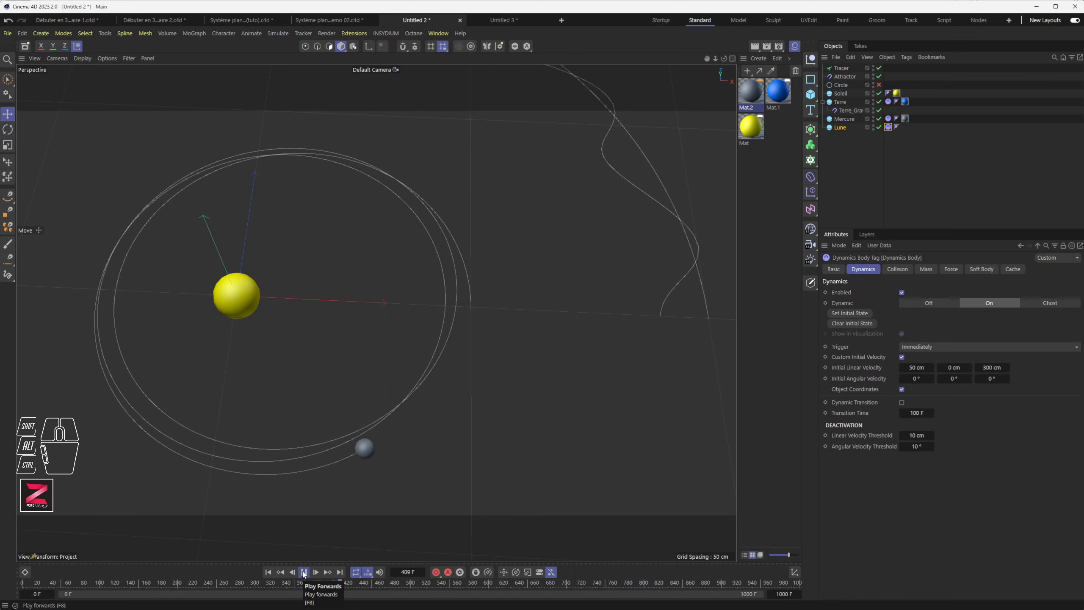
alt+middle_drag(403, 364, 442, 329)
scroll(444, 328, down, 2)
scroll(445, 333, down, 3)
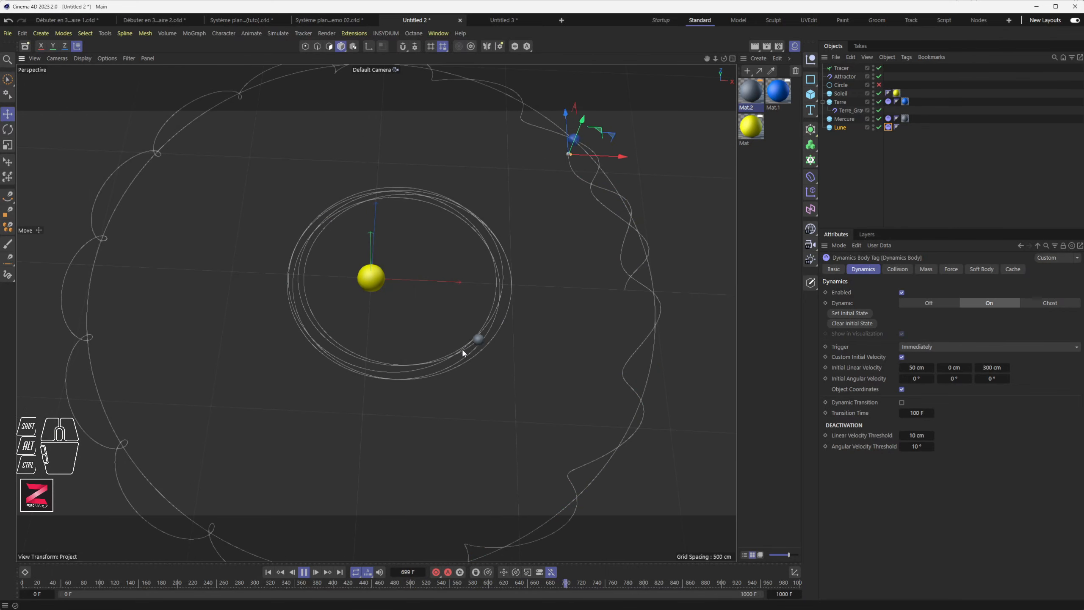
click(304, 572)
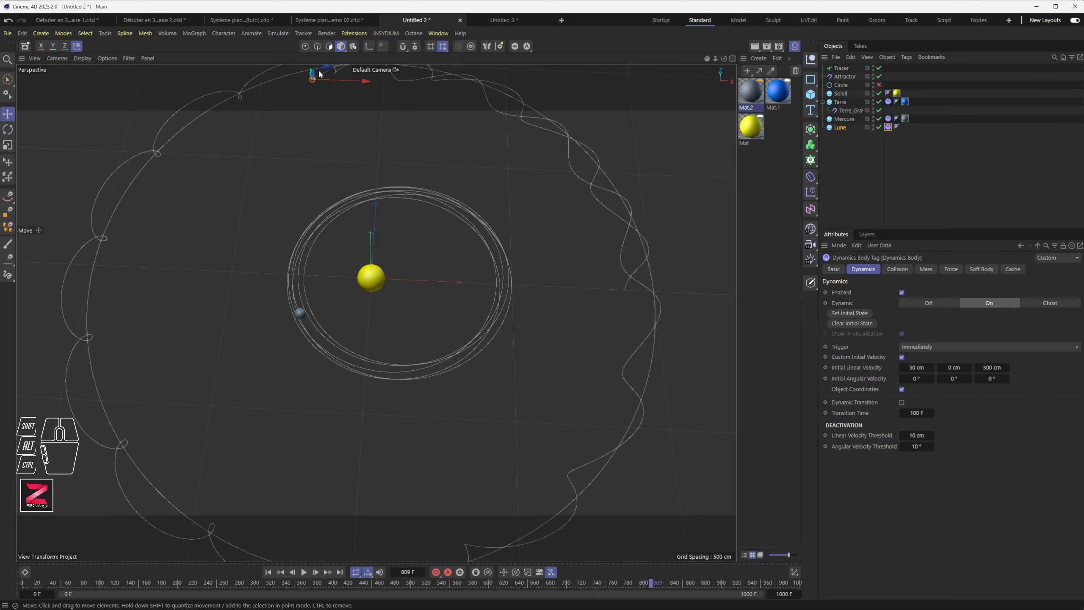
alt+middle_drag(438, 230, 442, 260)
scroll(442, 261, down, 3)
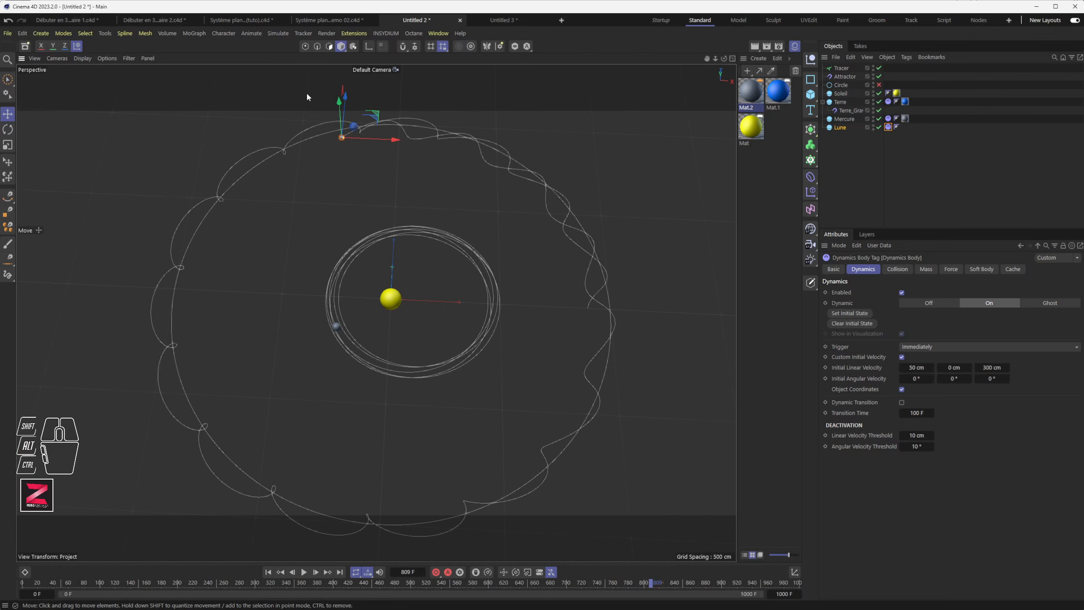
Step: Replay the simulation from the first frame to check the traced orbits, then return to the first frame
click(268, 572)
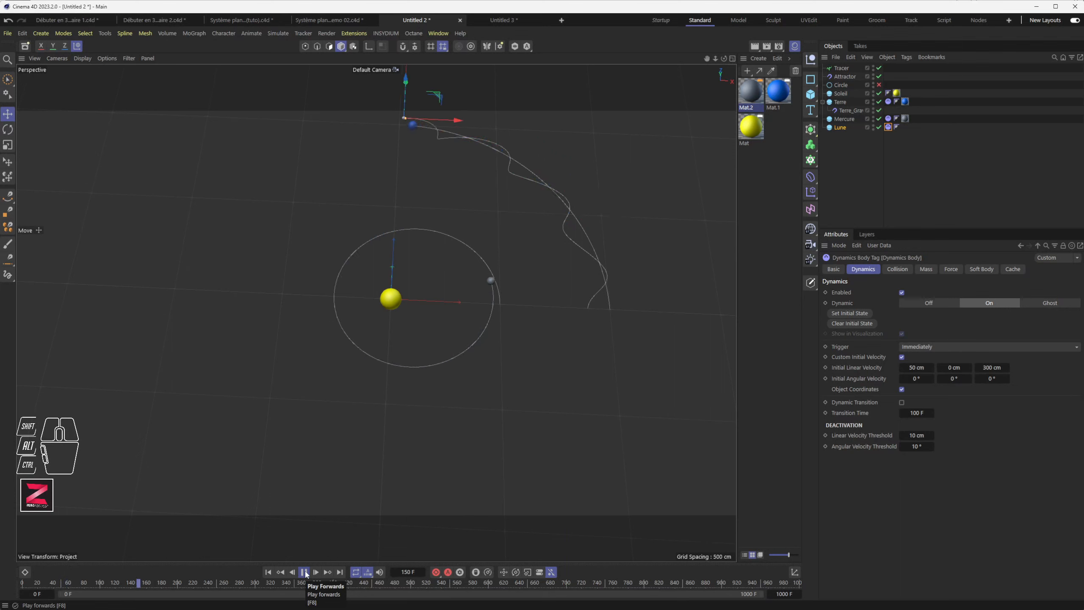
click(305, 572)
click(269, 572)
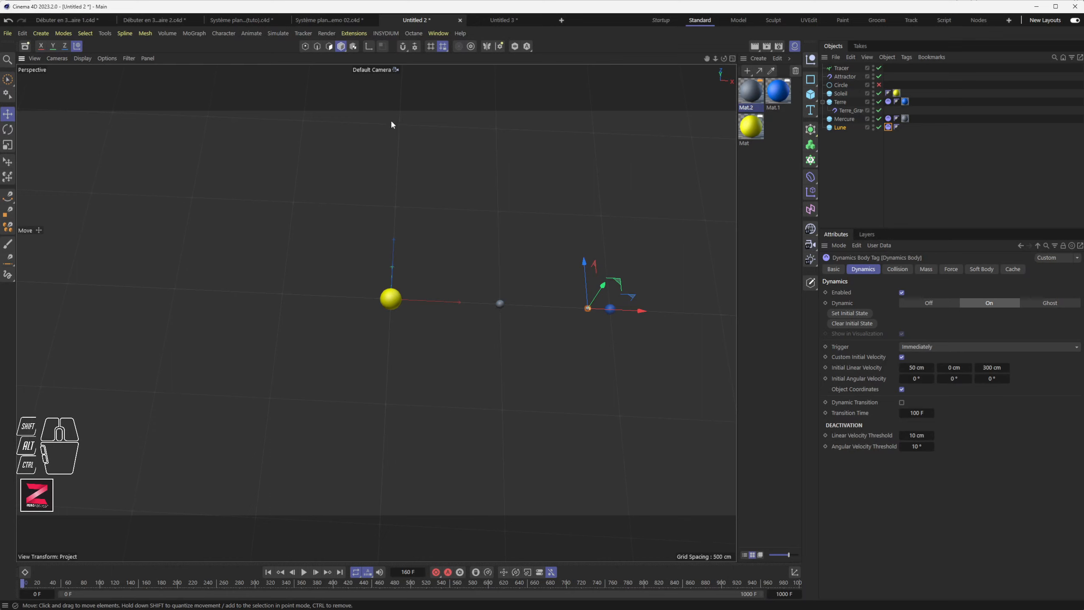
Step: Add a second Attractor force and position it on Mercure at X 500 cm
click(192, 35)
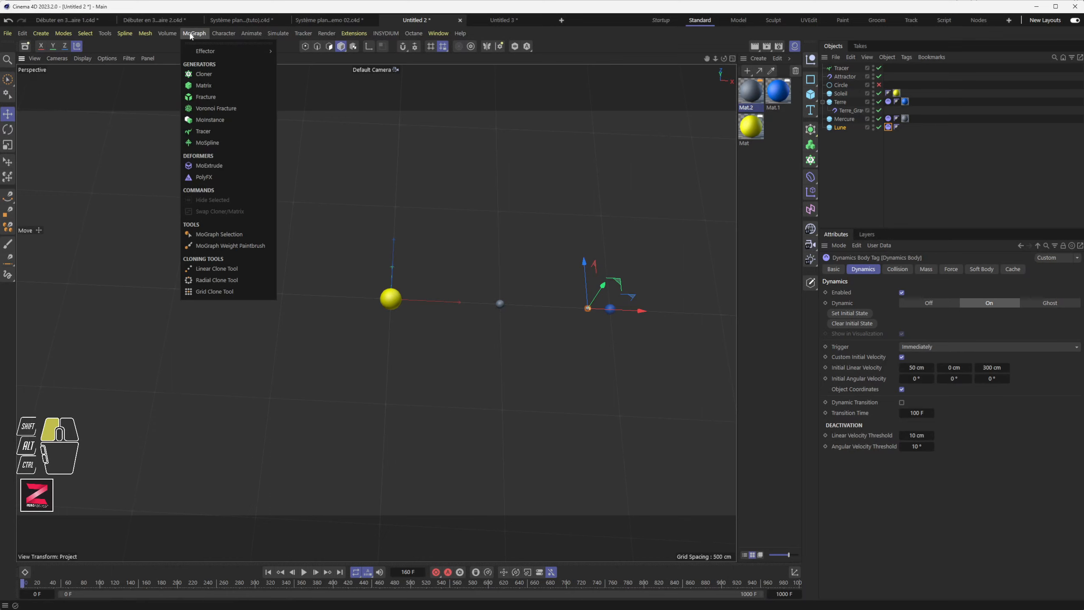
mouse_move(213, 52)
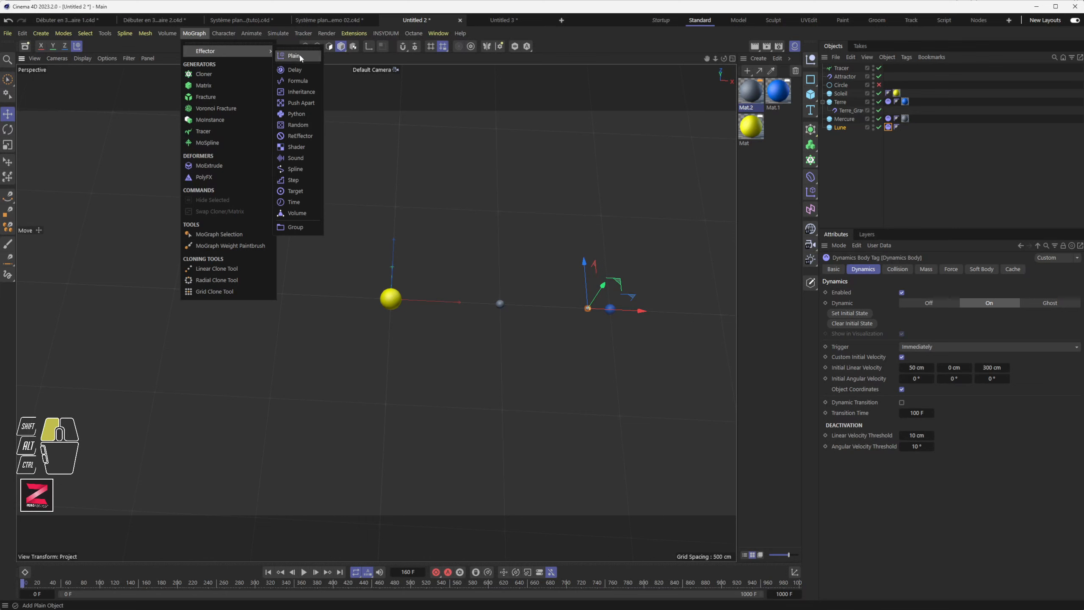
mouse_move(277, 34)
mouse_move(280, 55)
click(361, 58)
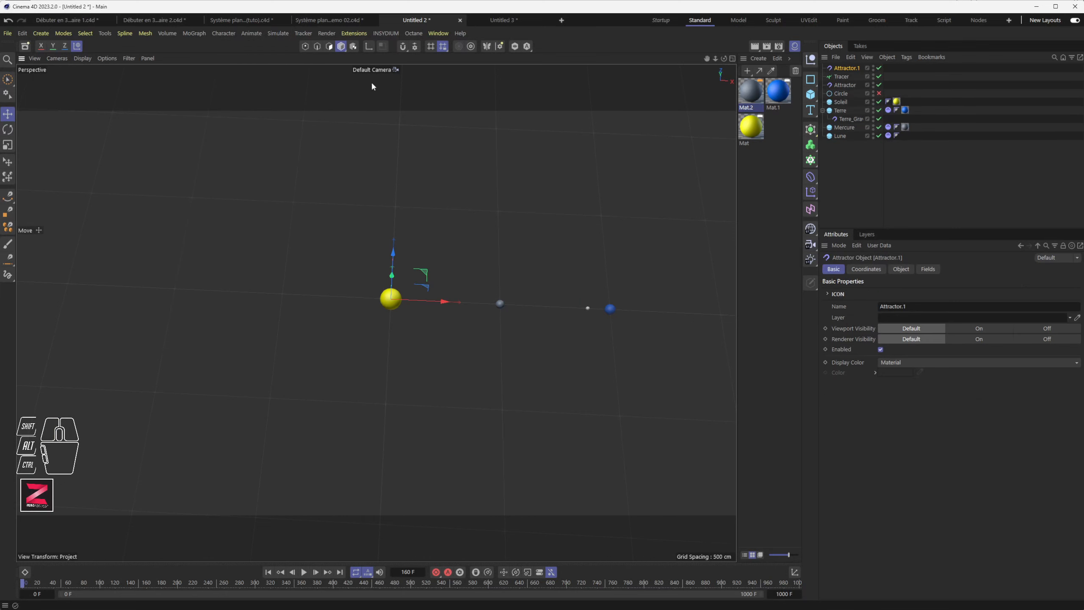
drag(444, 302, 549, 308)
click(867, 269)
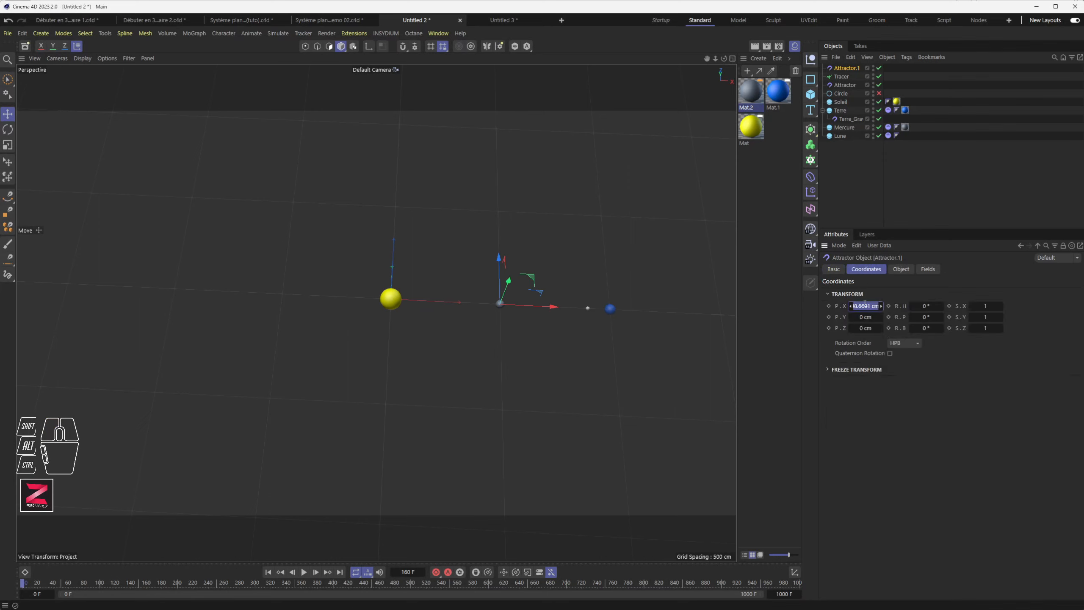
scroll(491, 301, up, 8)
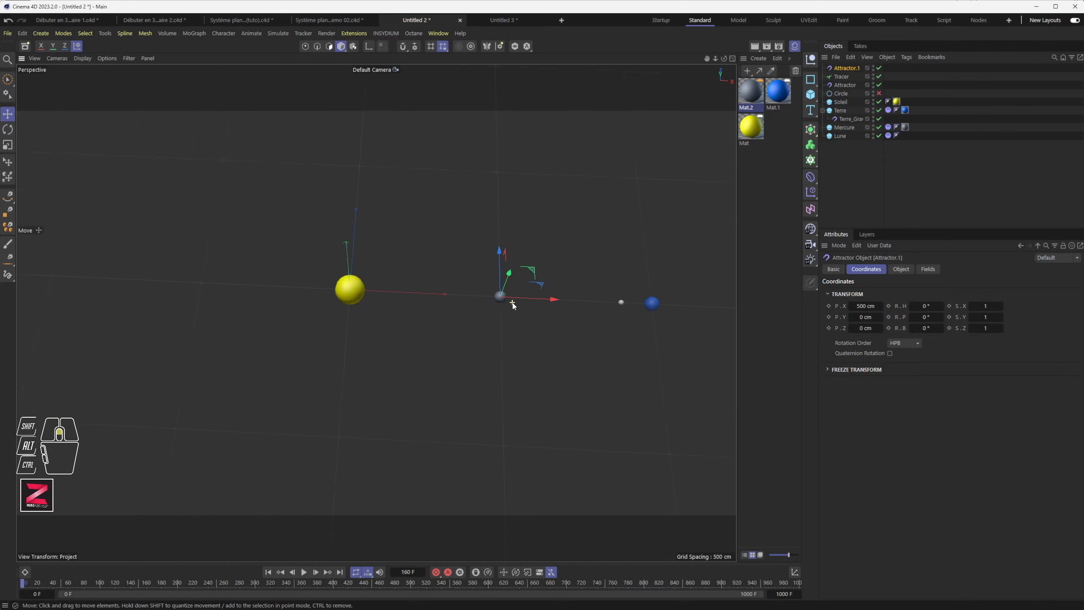
Step: Rename the new attractor as Gravity_Mercure and make it a child of Mercure
double_click(847, 69)
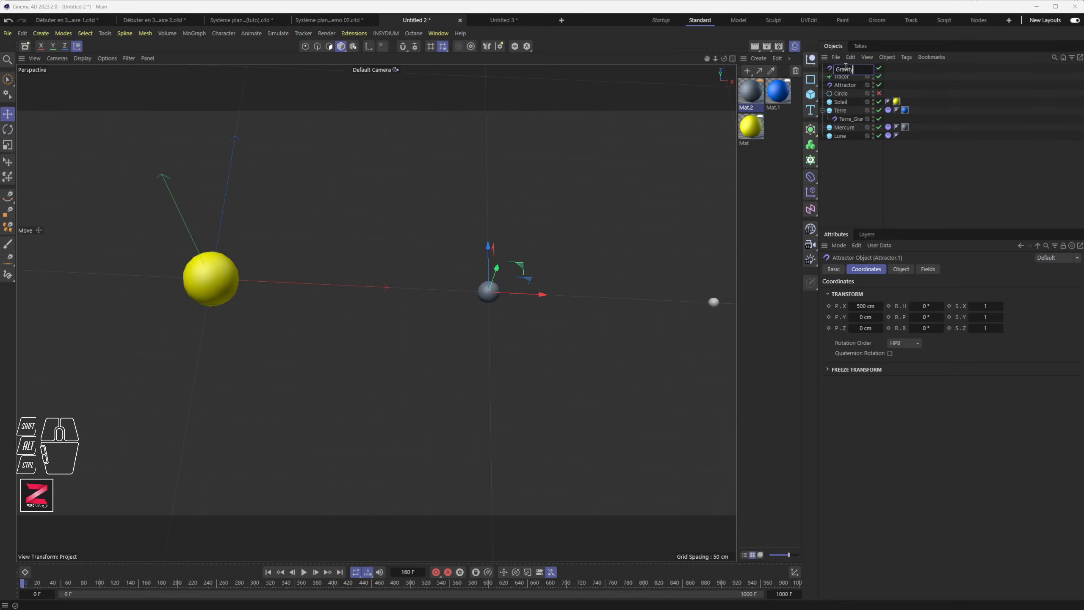
text(Gravity_Mercure)
key(Return)
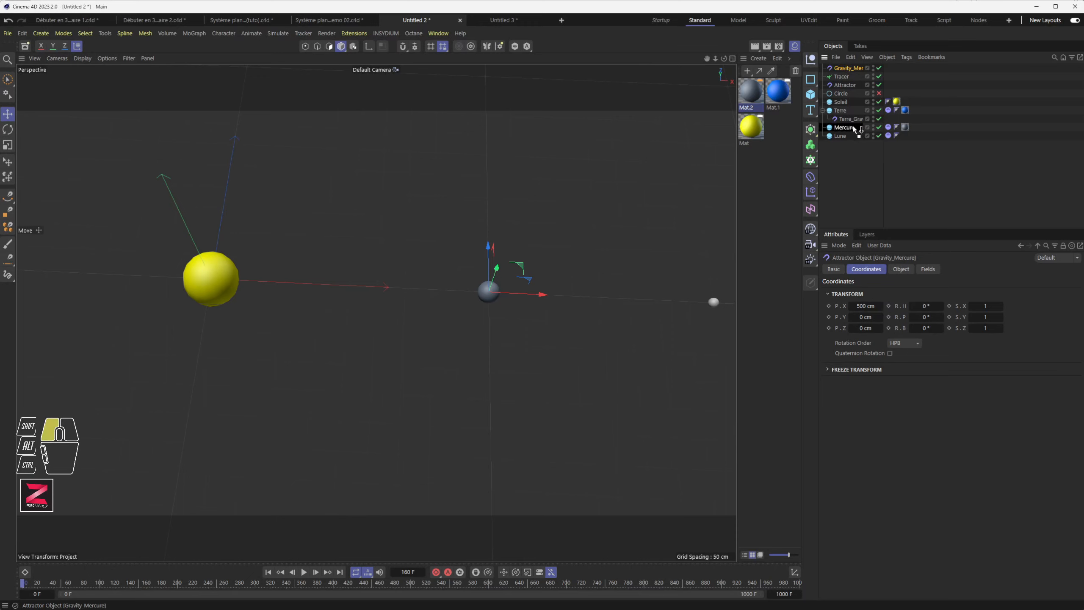
drag(850, 129, 849, 130)
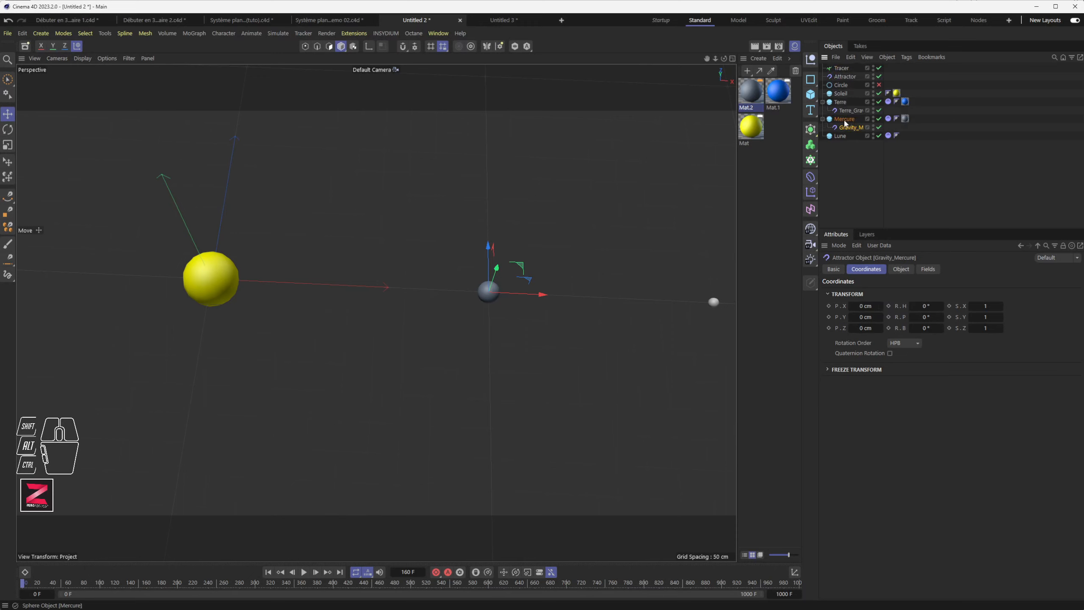
Step: Exclude Gravity_Mercure from the forces acting on Mercure's Dynamics Body tag
click(844, 119)
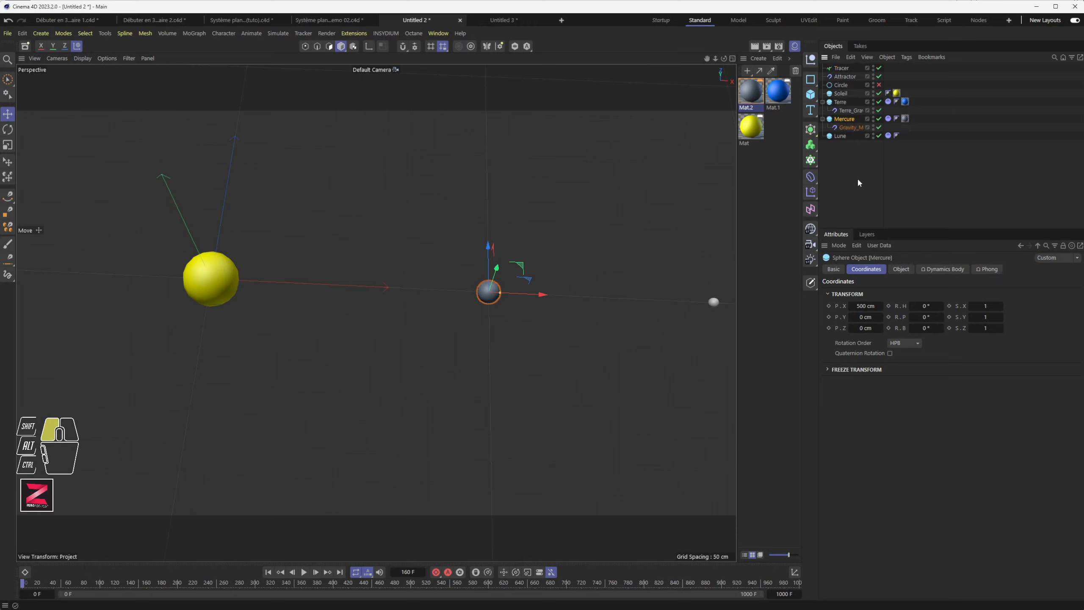
click(888, 119)
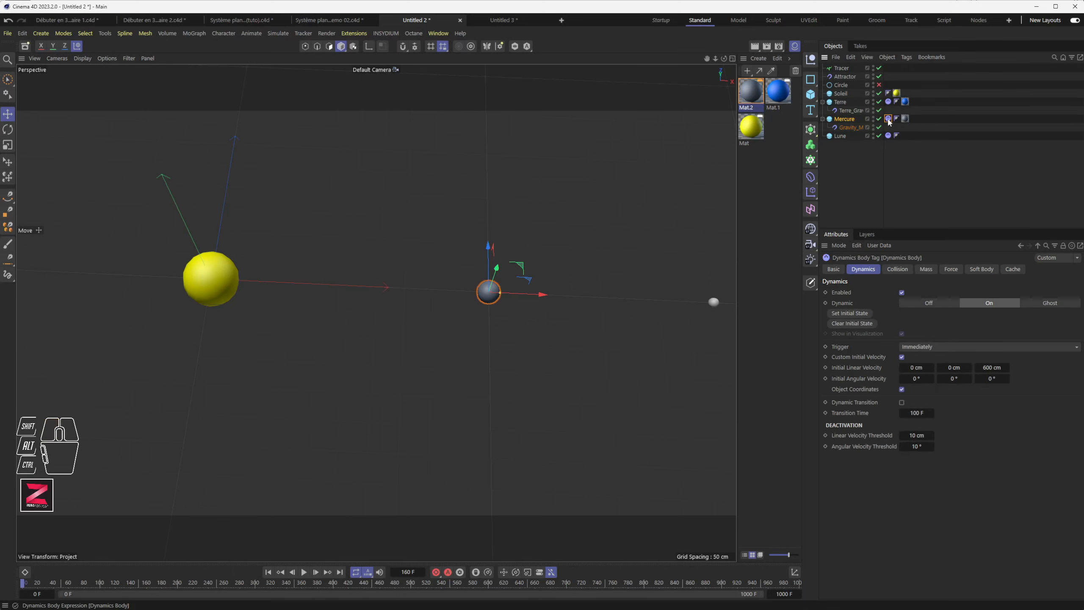
click(948, 269)
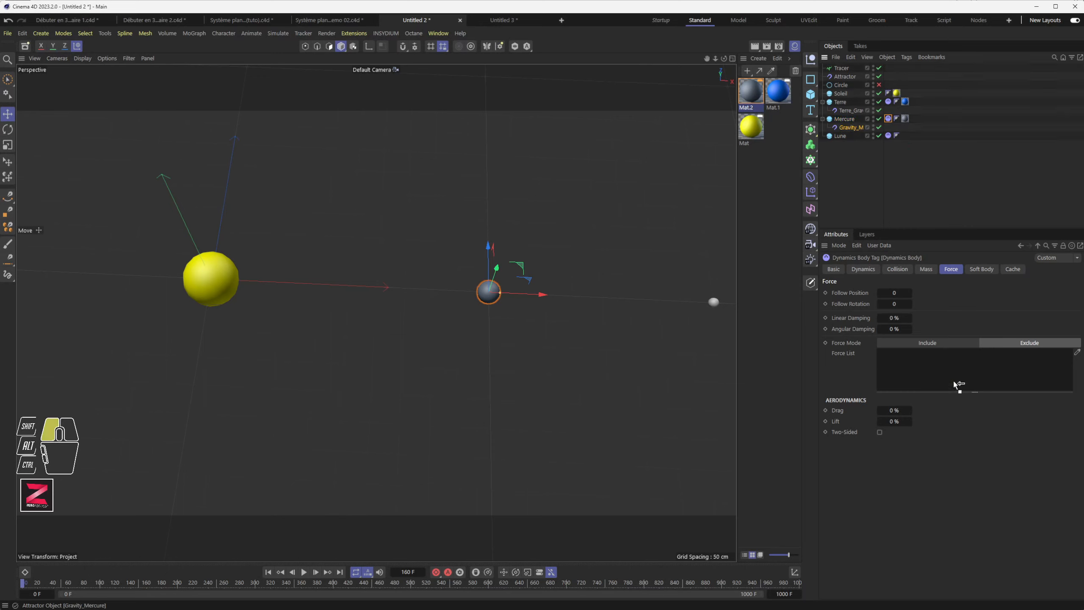
drag(956, 385, 951, 381)
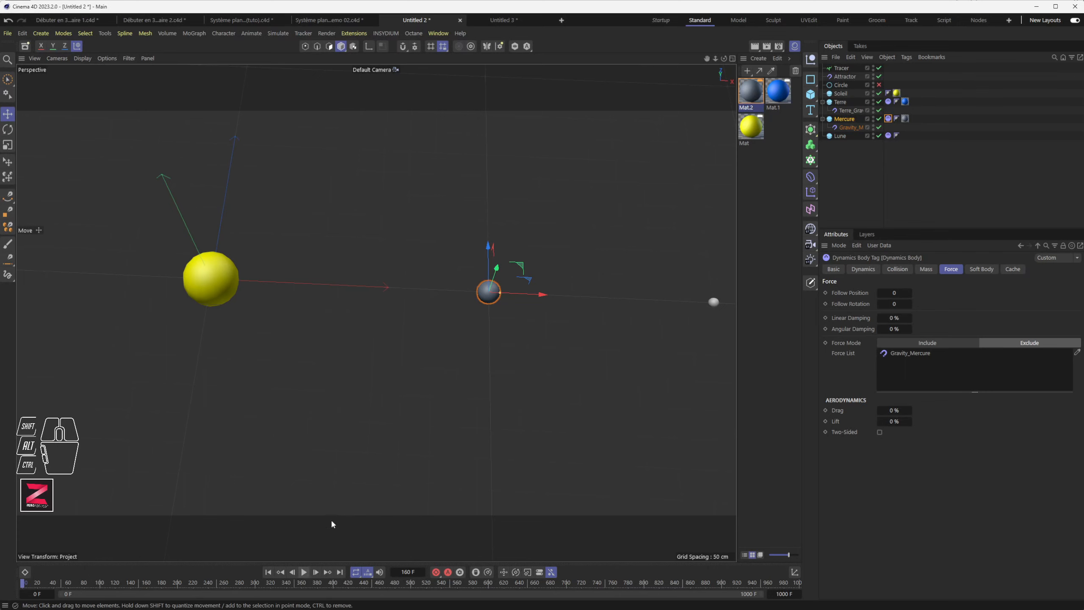
Step: Replay the simulation with Mercure's attractor active, stop at frame 283, and return to the first frame
scroll(389, 396, down, 5)
click(304, 571)
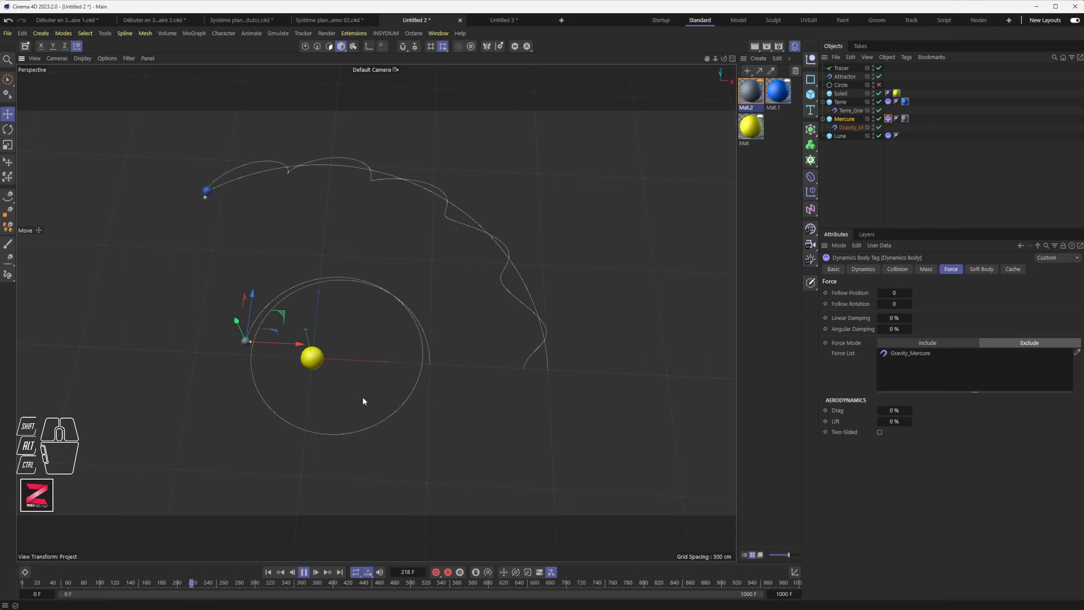
click(304, 574)
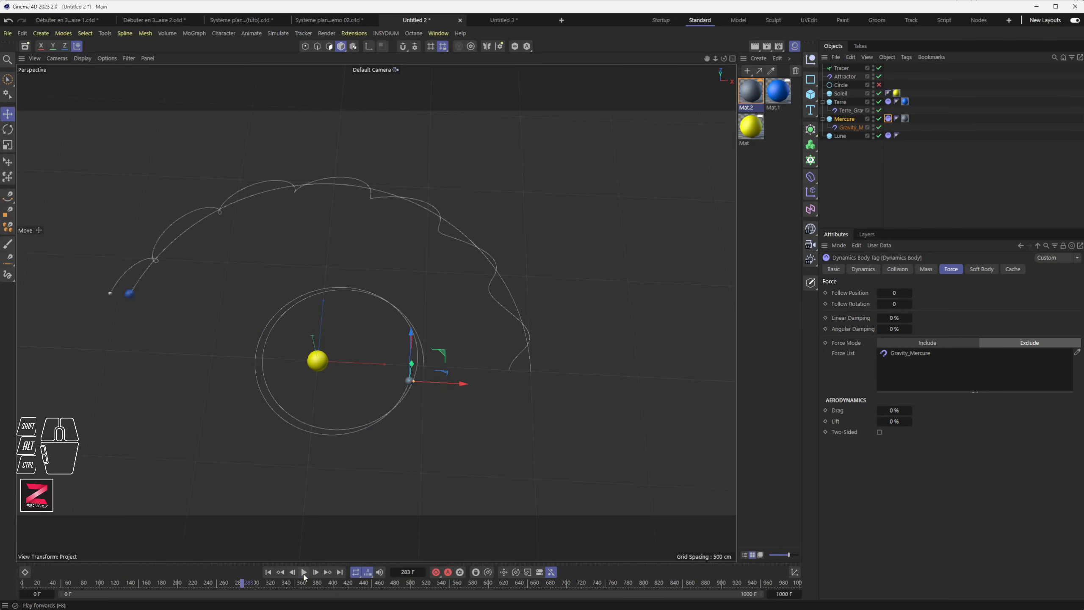
click(268, 572)
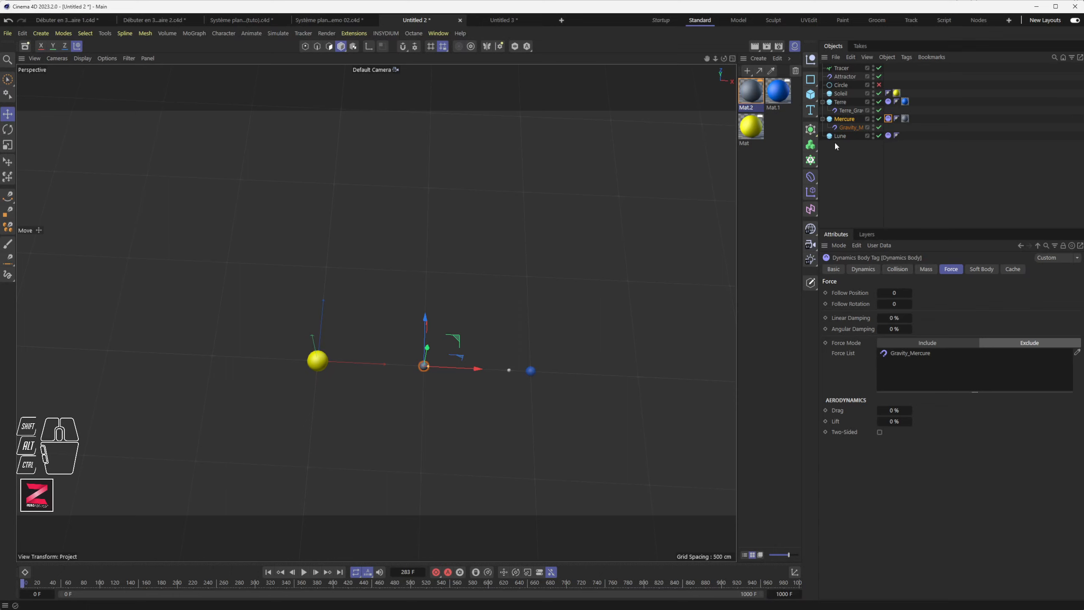
Step: Check Terre's dynamics and attractor settings, then set Gravity_Mercure's strength to 250
click(849, 128)
click(903, 269)
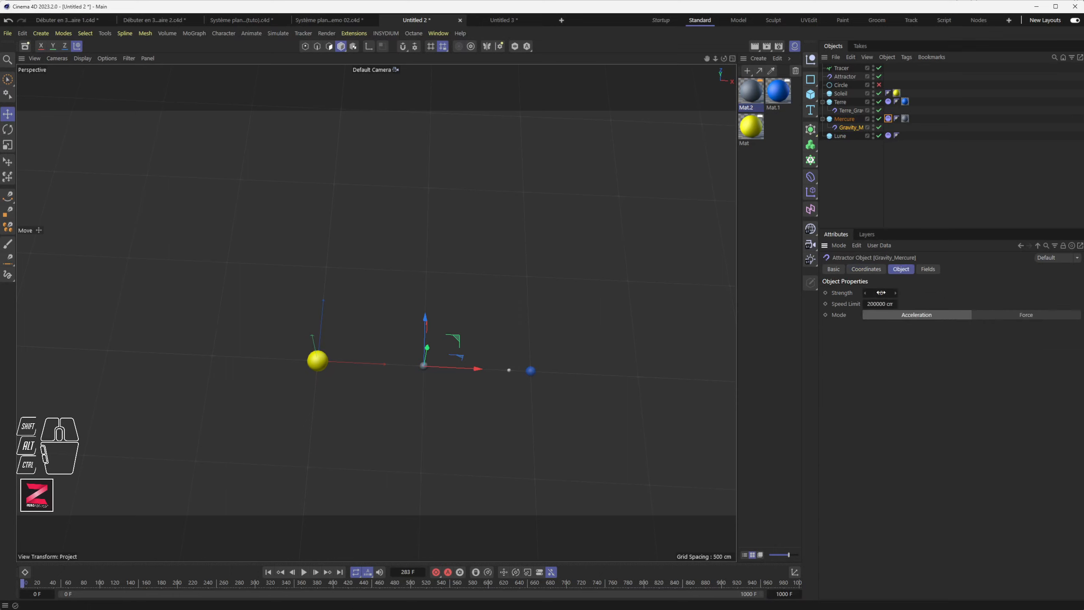
click(888, 102)
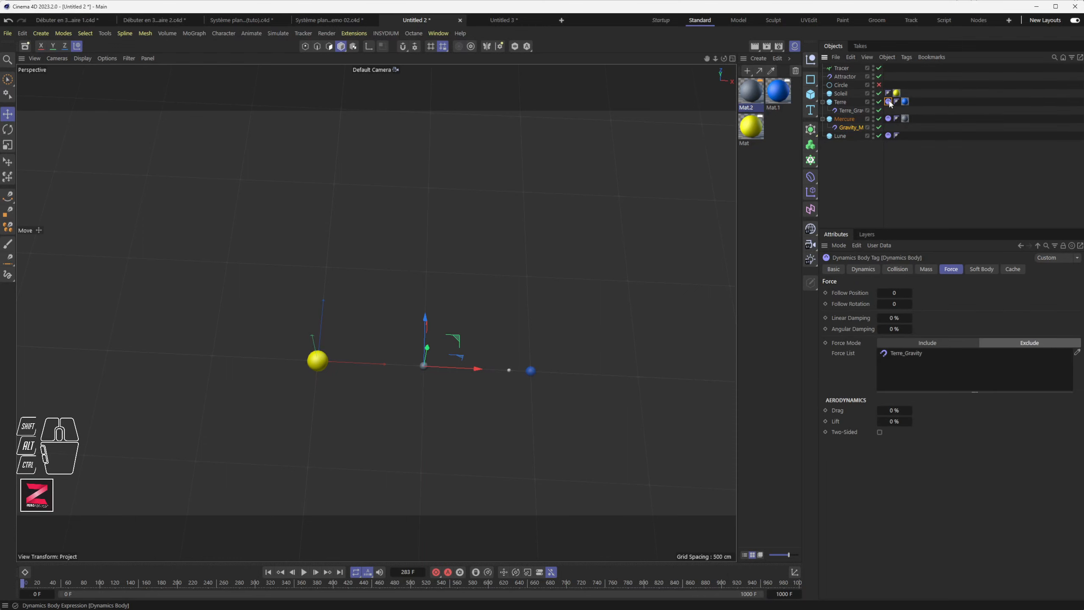
click(862, 269)
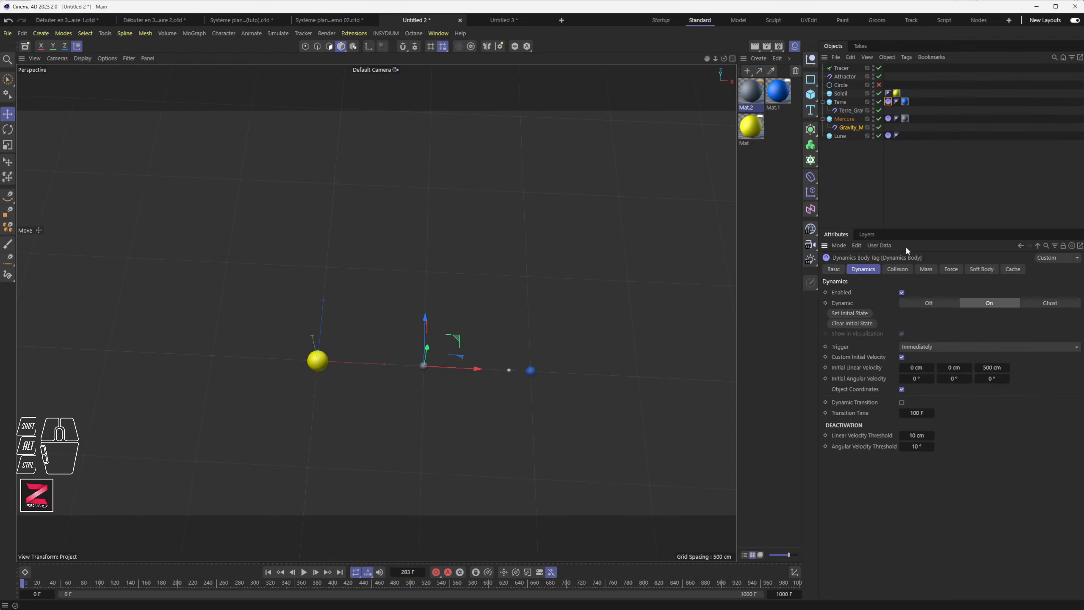
click(853, 110)
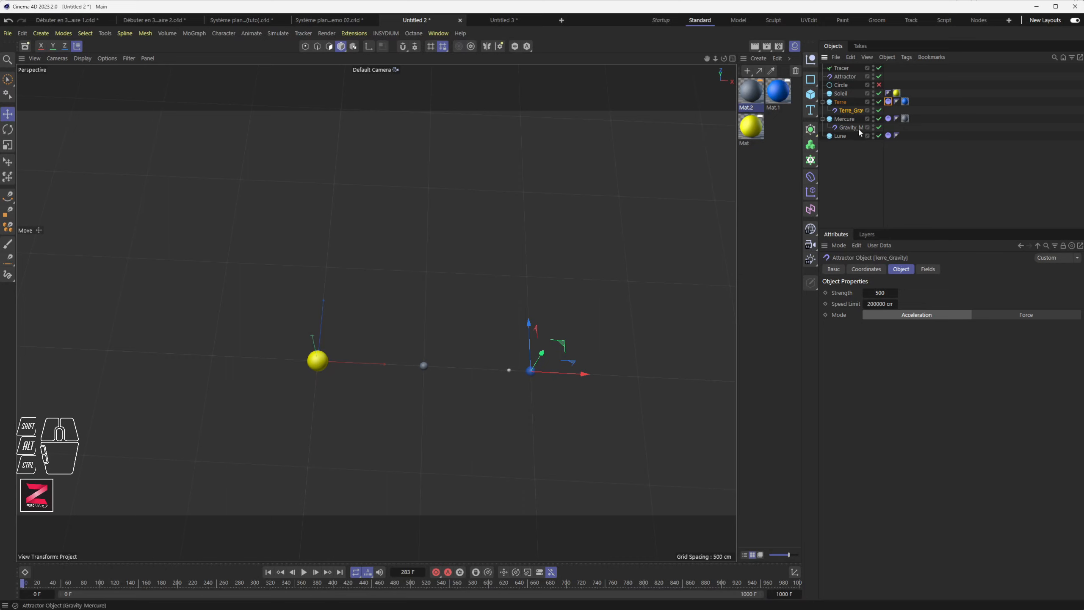
click(851, 128)
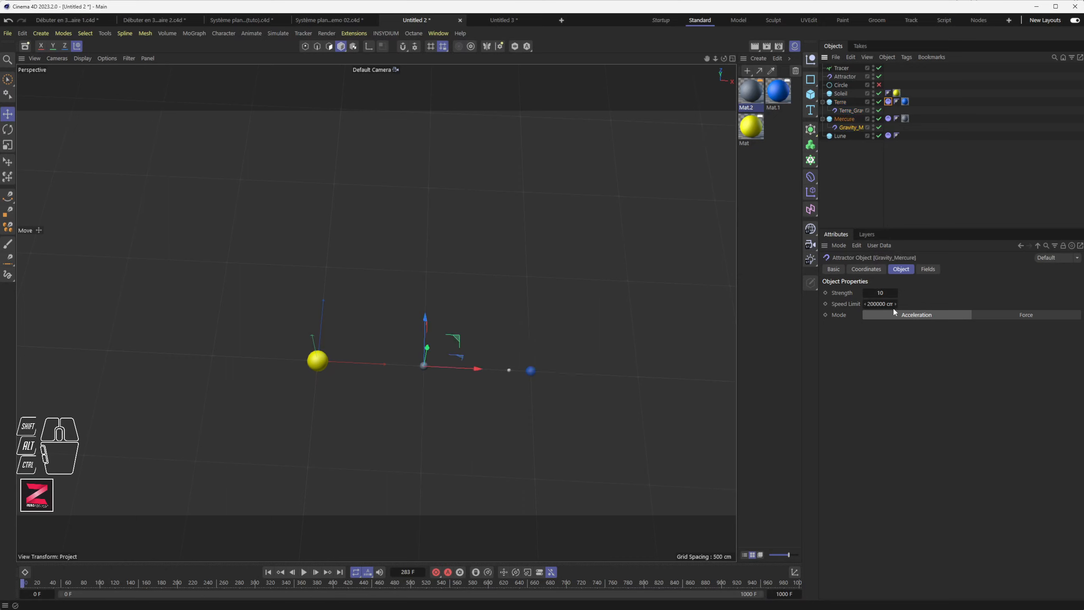
text(250)
key(Return)
Step: Replay the simulation with the new Gravity_Mercure strength and examine the traced orbits over the full timeline
click(304, 572)
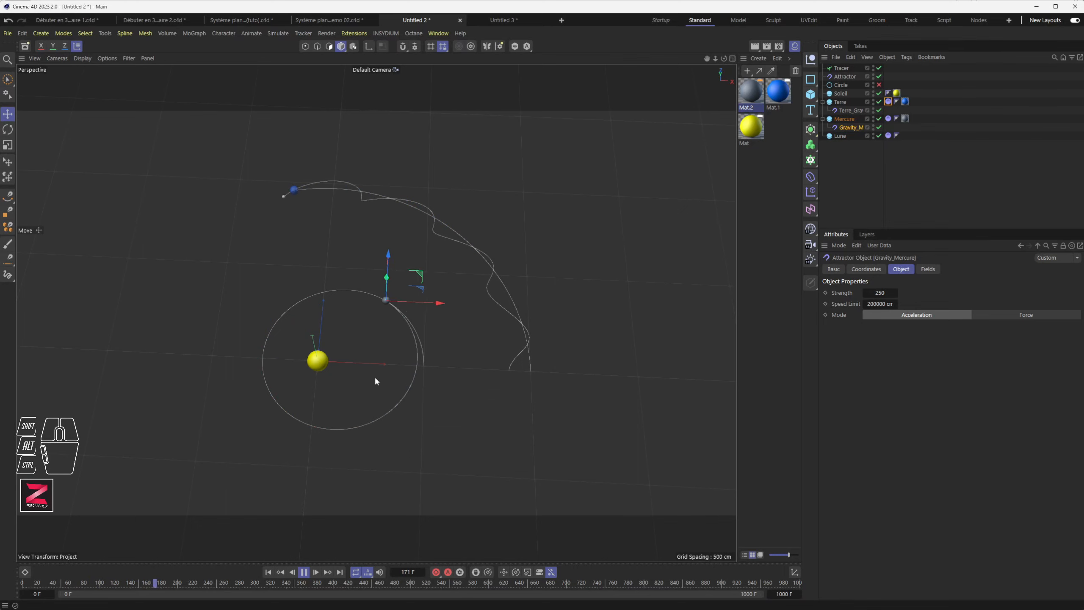
scroll(376, 360, down, 2)
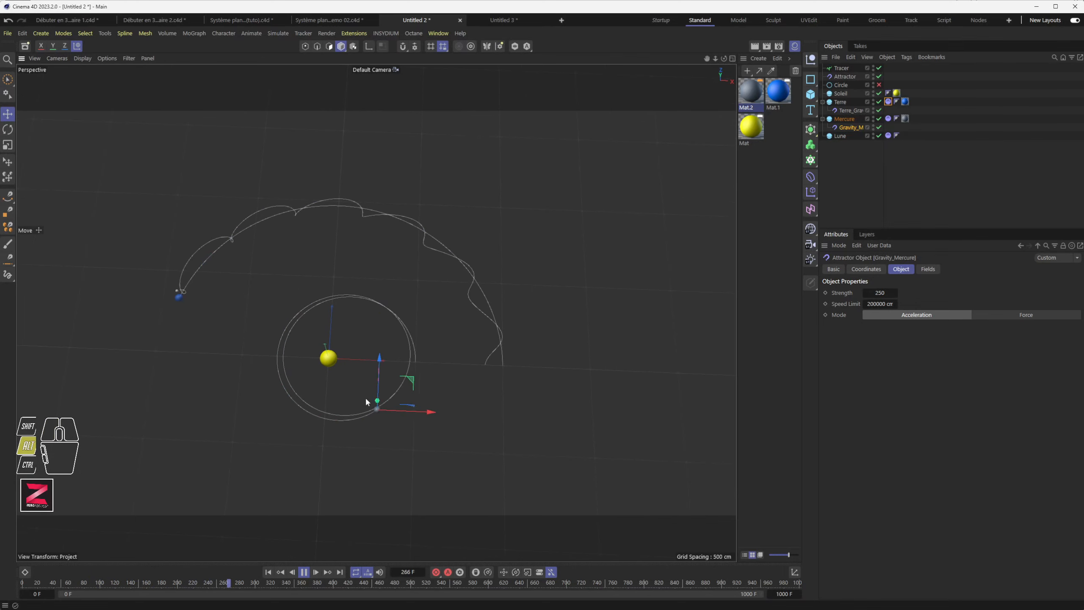
alt+drag(366, 344, 390, 295)
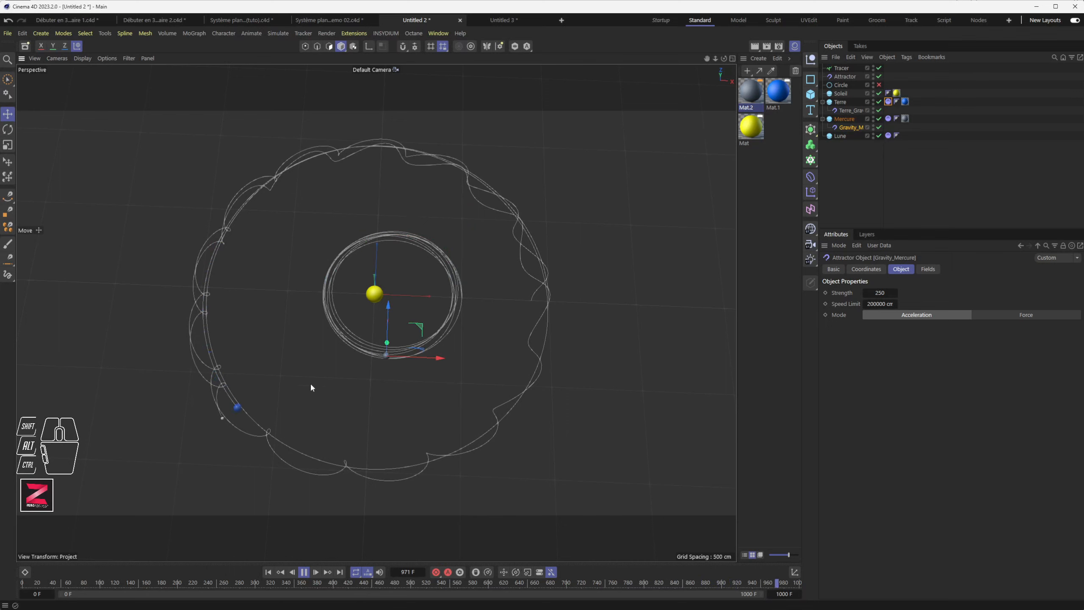
click(304, 571)
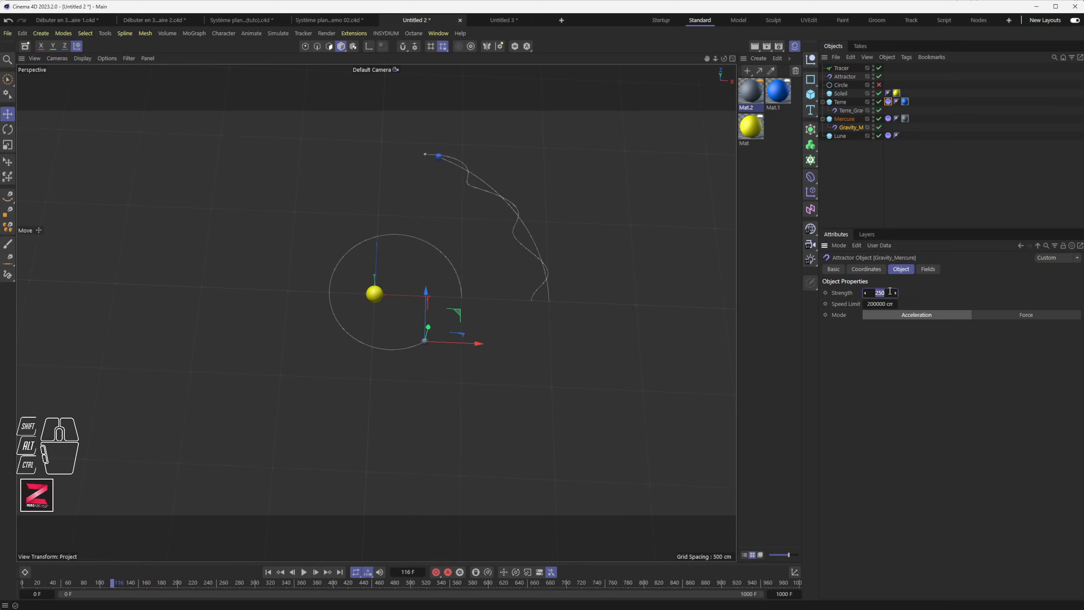
Step: Set Gravity_Mercure's strength to 500 and replay the simulation from the first frame in a top view
click(268, 571)
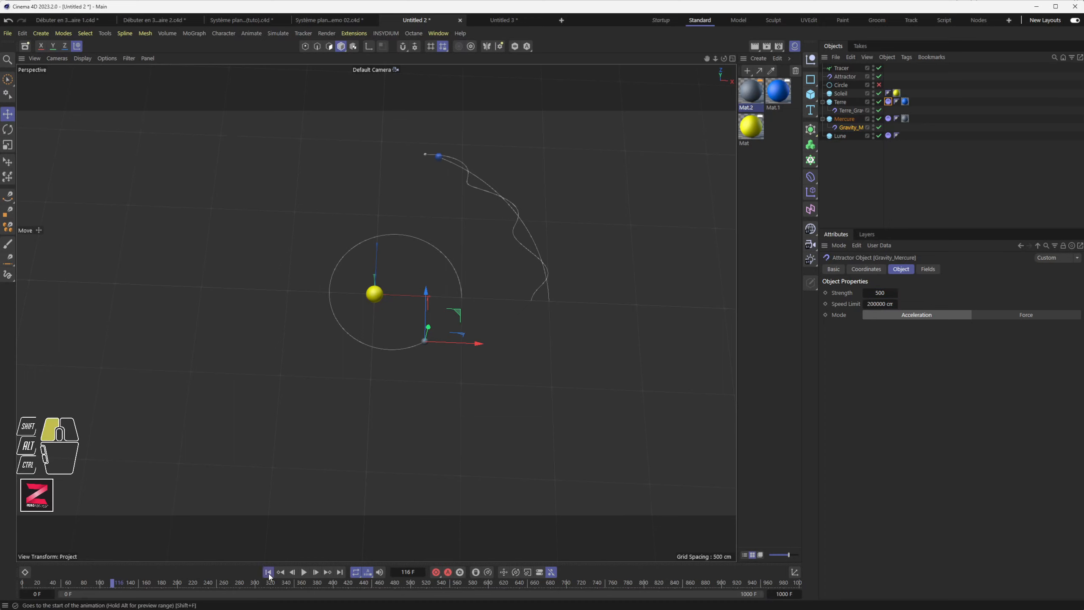
click(304, 572)
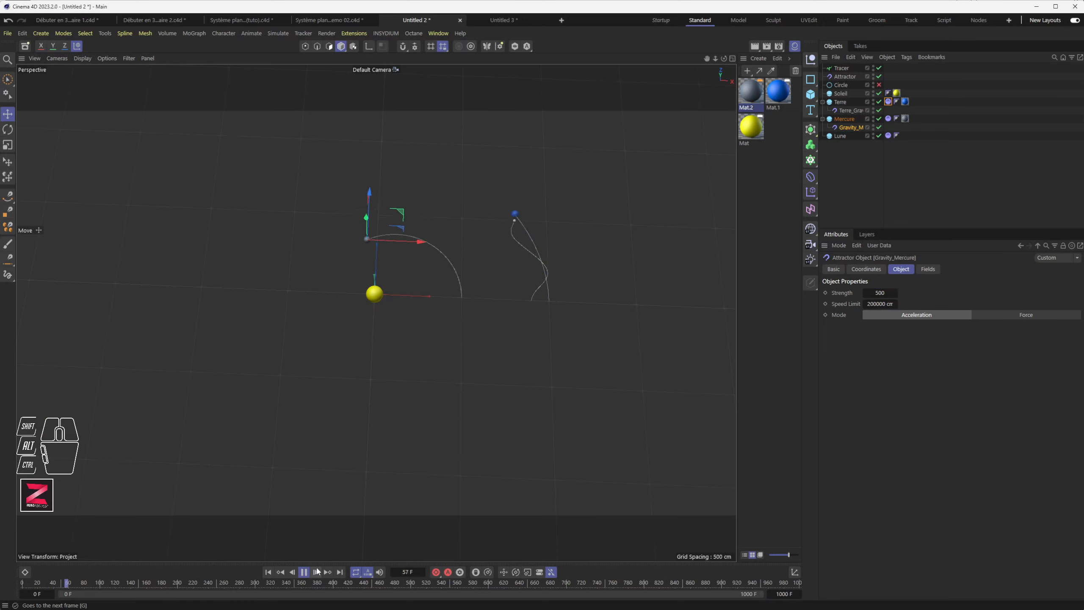
alt+drag(375, 312, 391, 388)
alt+scroll(401, 378, down, 2)
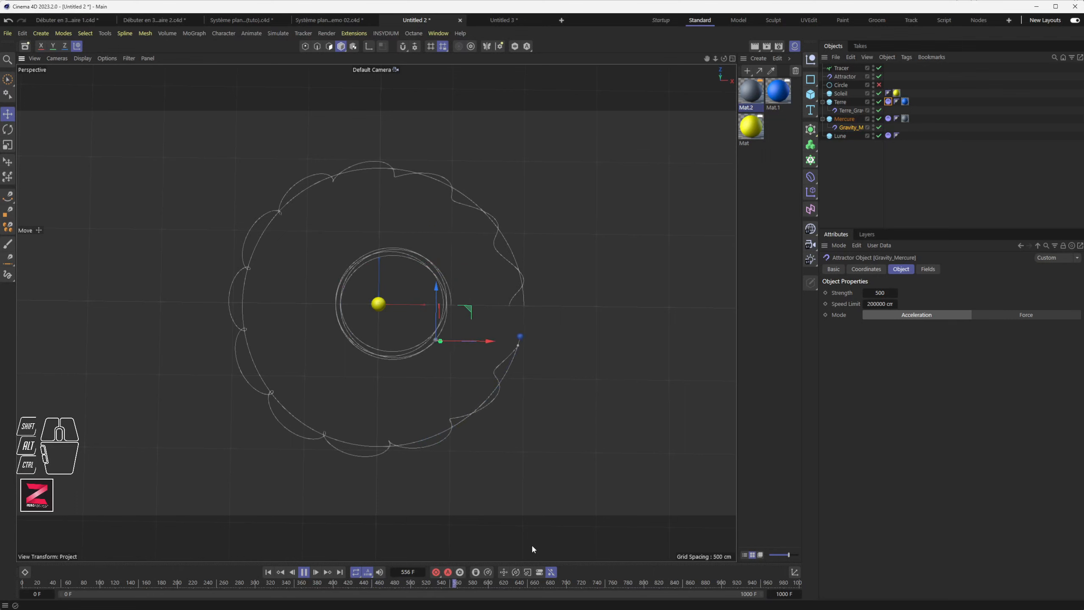
Step: Extend the timeline's end to frame 3000
click(784, 594)
text(3000)
key(Return)
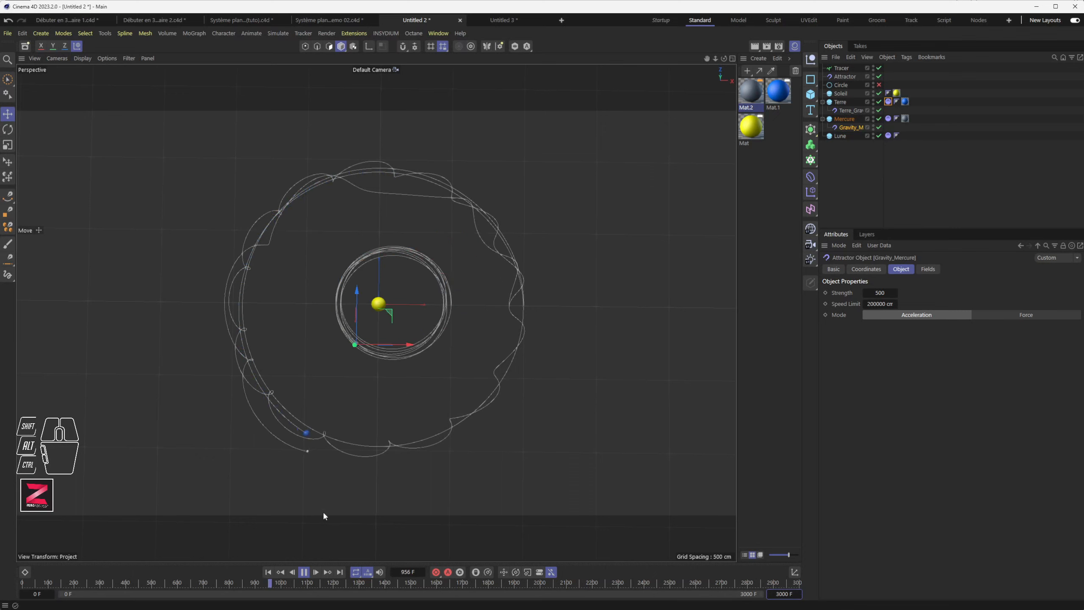
Step: Replay the simulation from the first frame in a closer top view and pause at frame 382
click(268, 572)
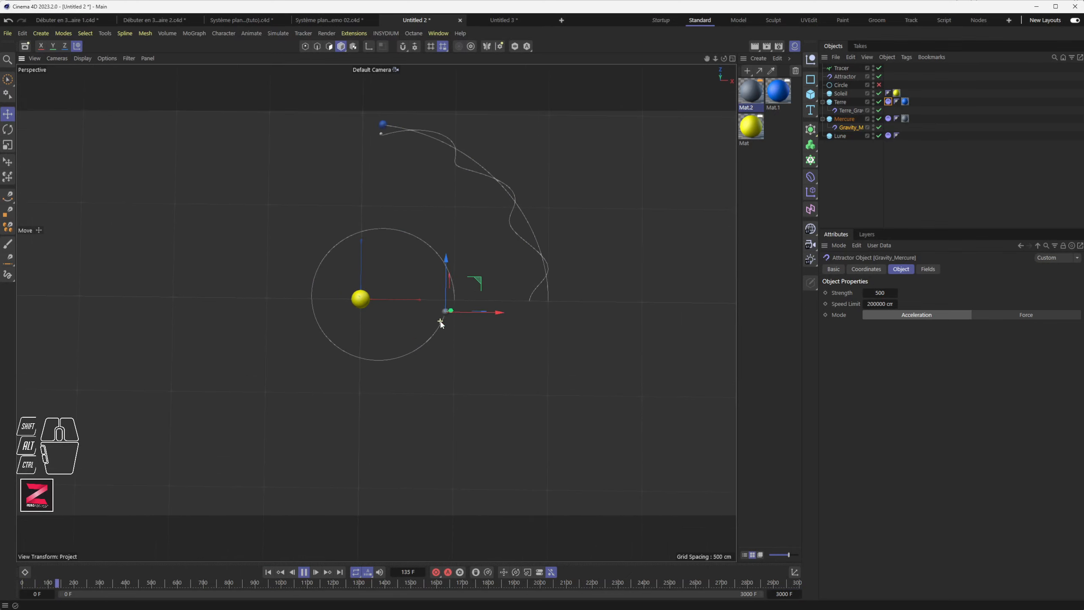
alt+drag(438, 377, 427, 395)
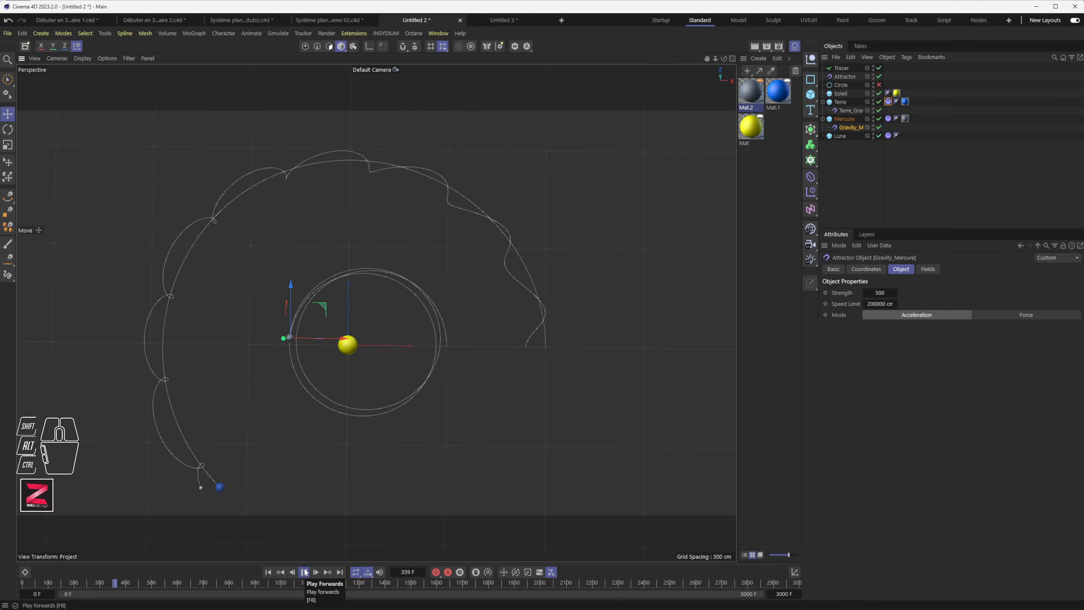
click(305, 572)
alt+middle_drag(331, 416, 325, 346)
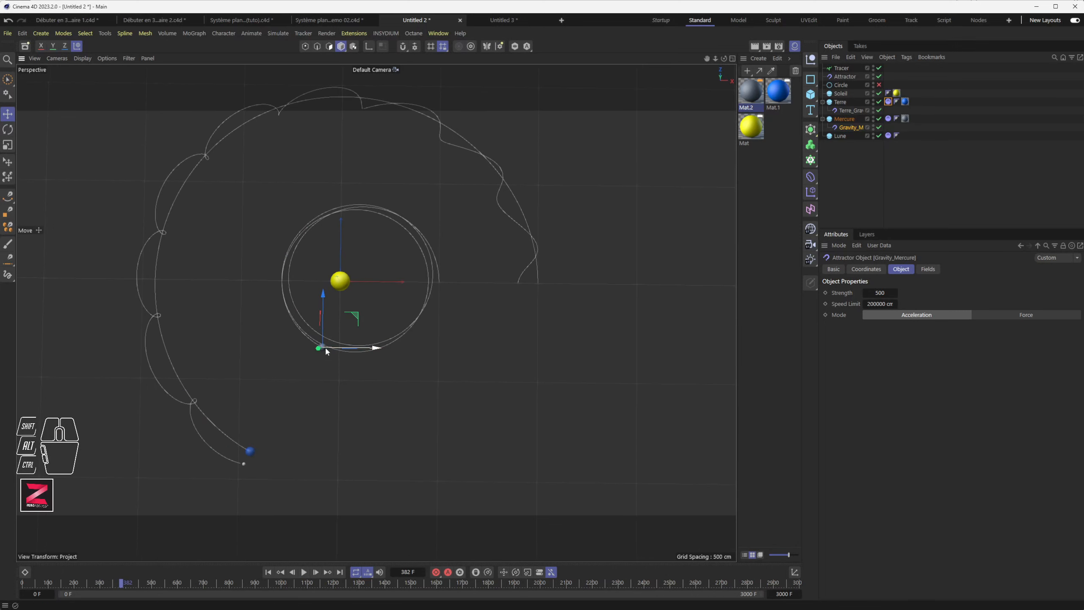
Step: Resume the simulation and advance frame by frame to frame 574 to examine Terre and Mercure completing their orbits
click(306, 572)
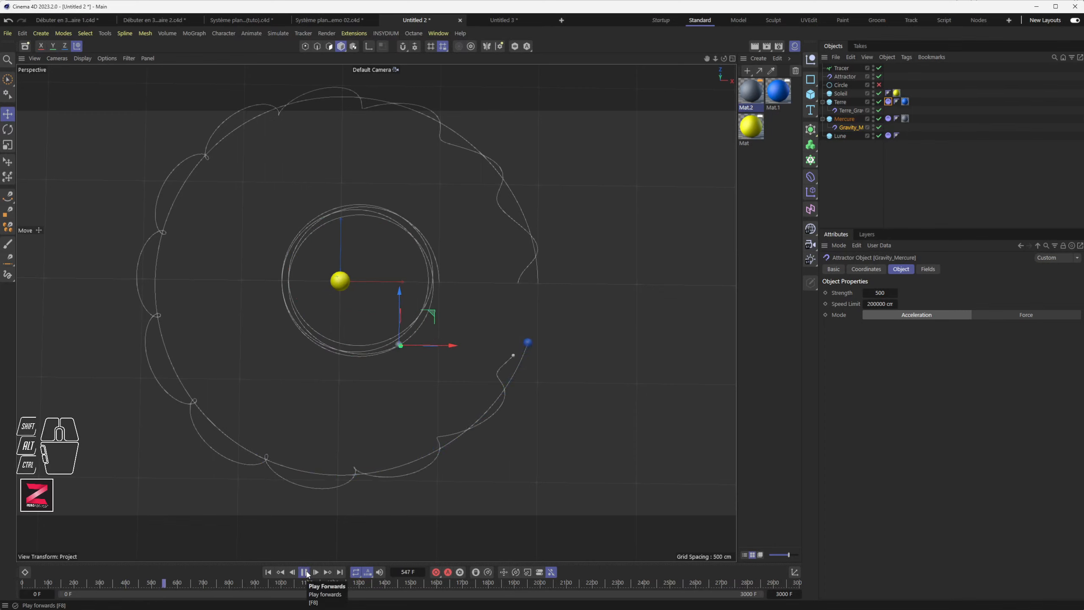
click(305, 572)
click(316, 572)
click(316, 572)
click(316, 572)
click(316, 572)
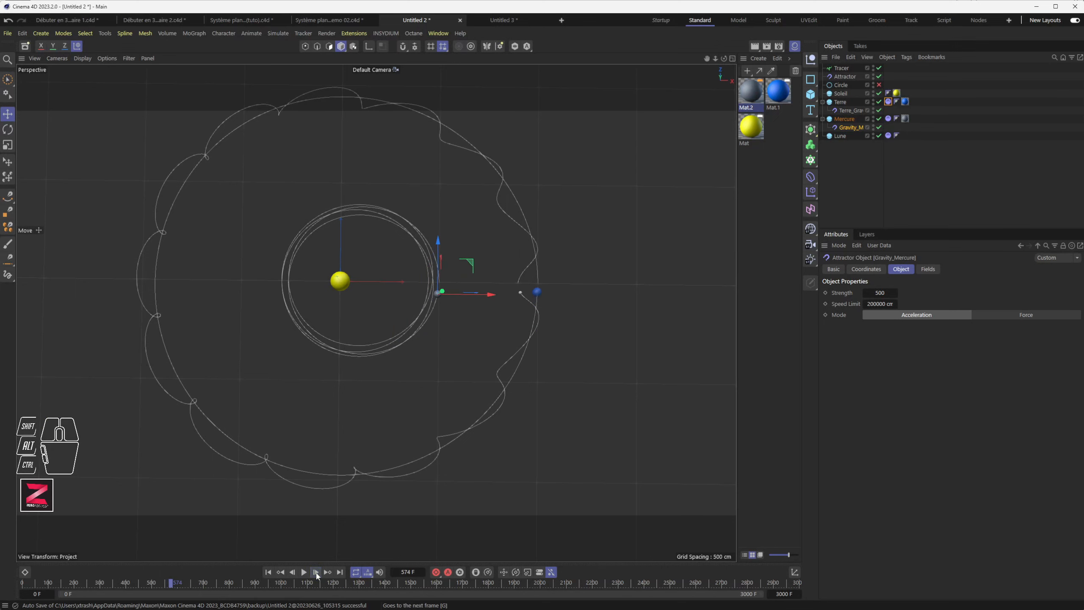
Step: Advance the simulation to frame 679, pausing at frames 581 and 612, to examine Lune's path around Terre up close
click(317, 572)
scroll(508, 295, up, 4)
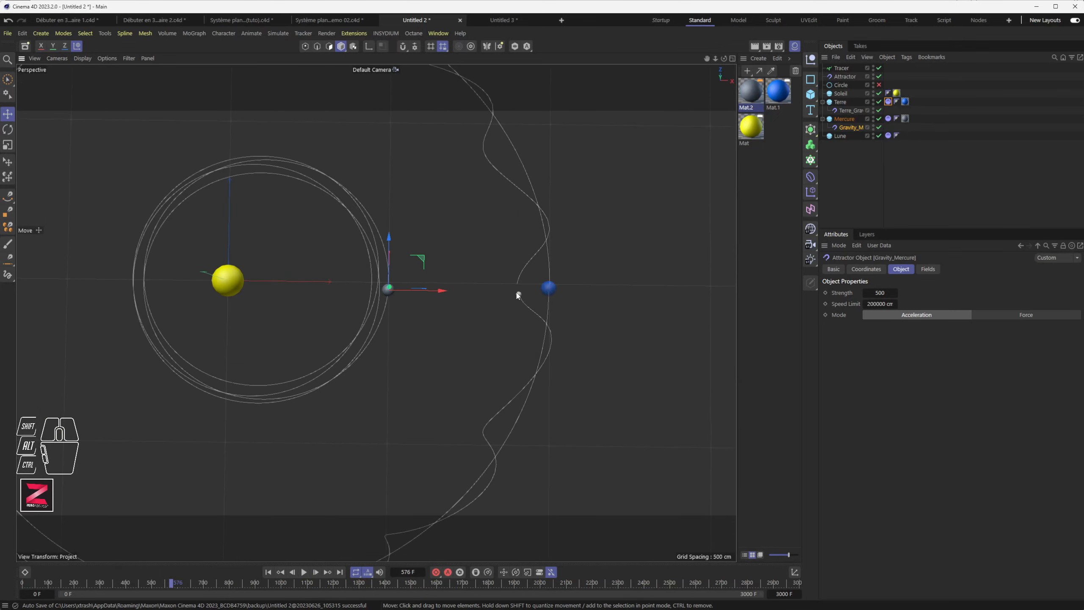
click(304, 572)
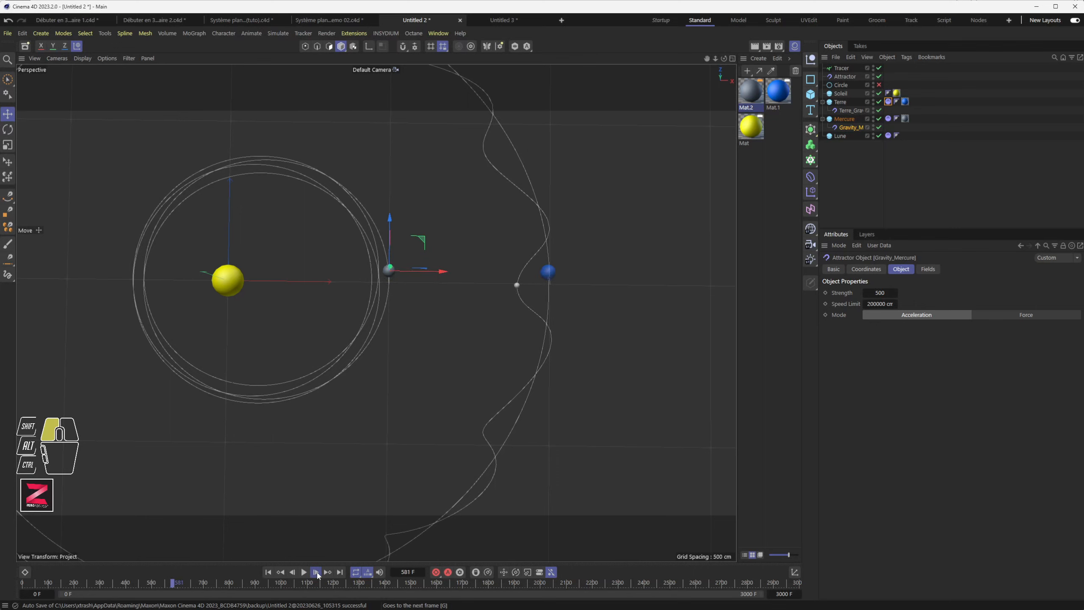
click(304, 572)
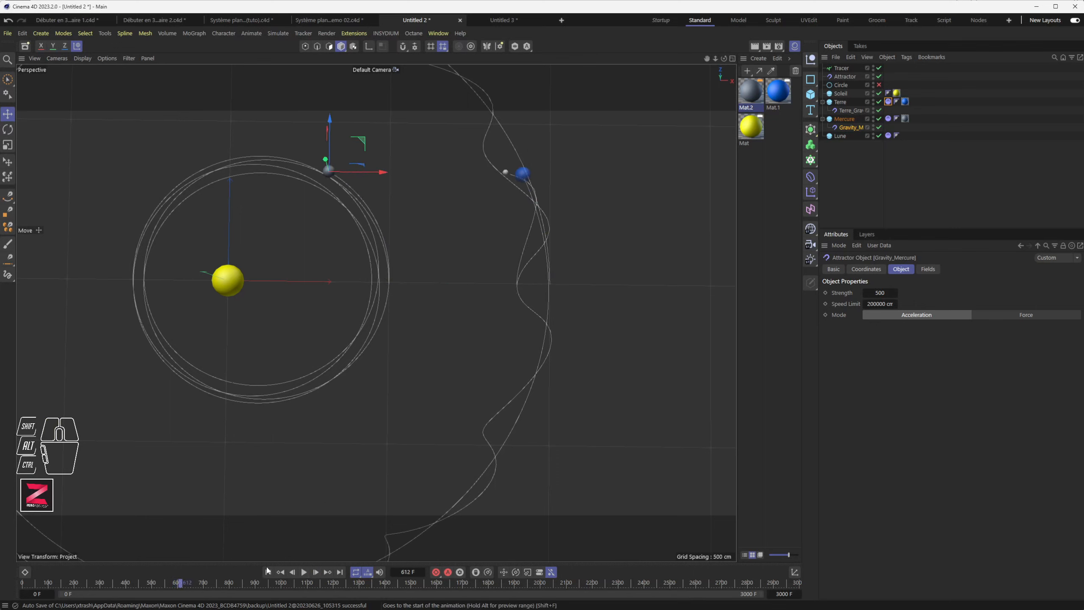
click(304, 572)
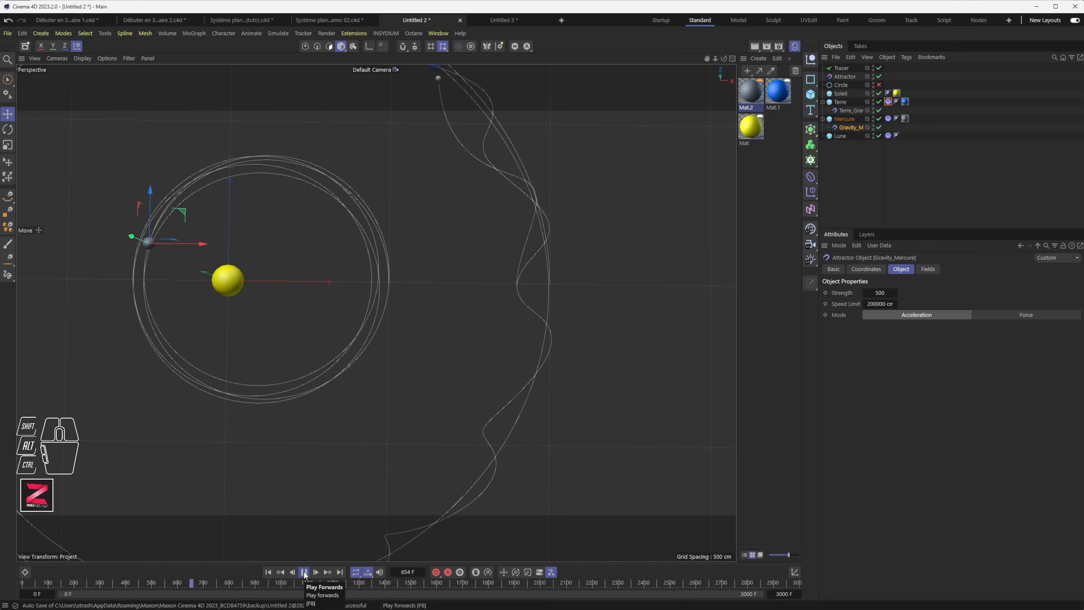
click(304, 572)
scroll(403, 299, down, 6)
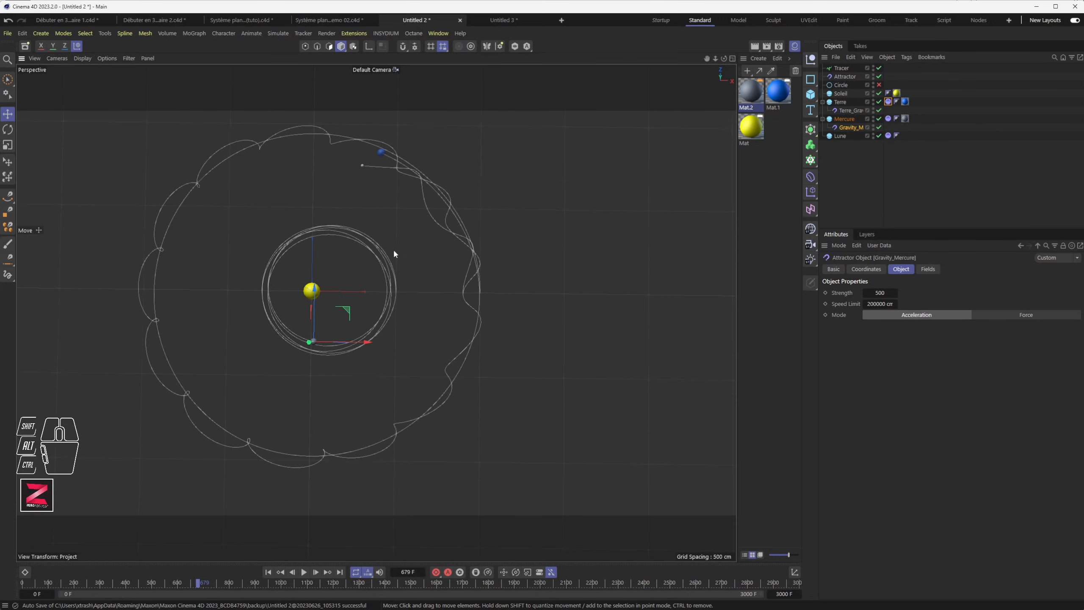
Step: Play the simulation on to about frame 1120, pausing at frames 799 and 907, to examine the shift in the traced orbits
click(305, 572)
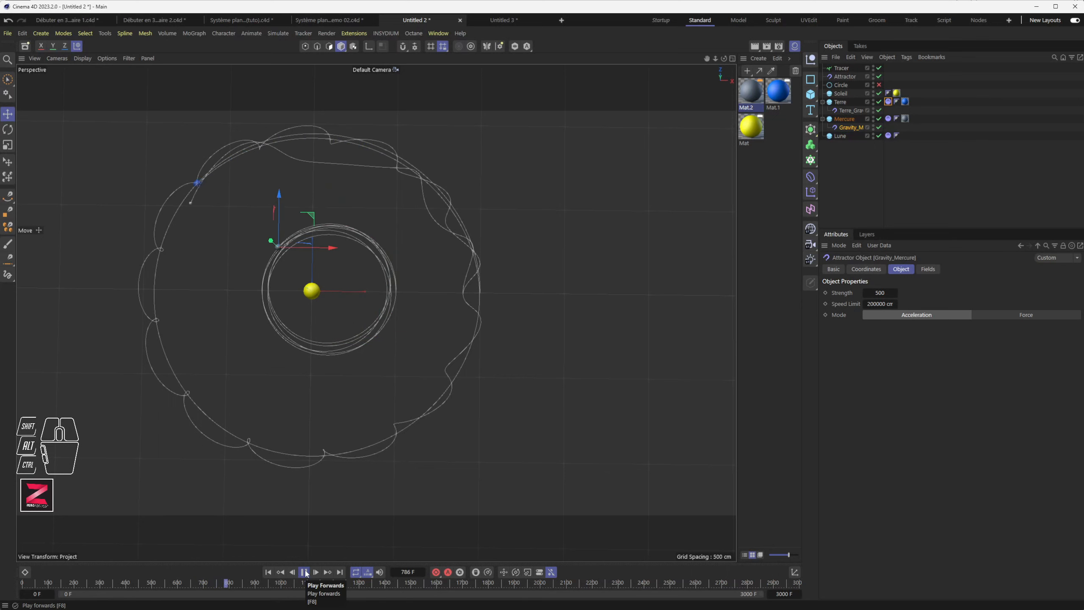
click(304, 572)
alt+middle_drag(232, 250, 285, 268)
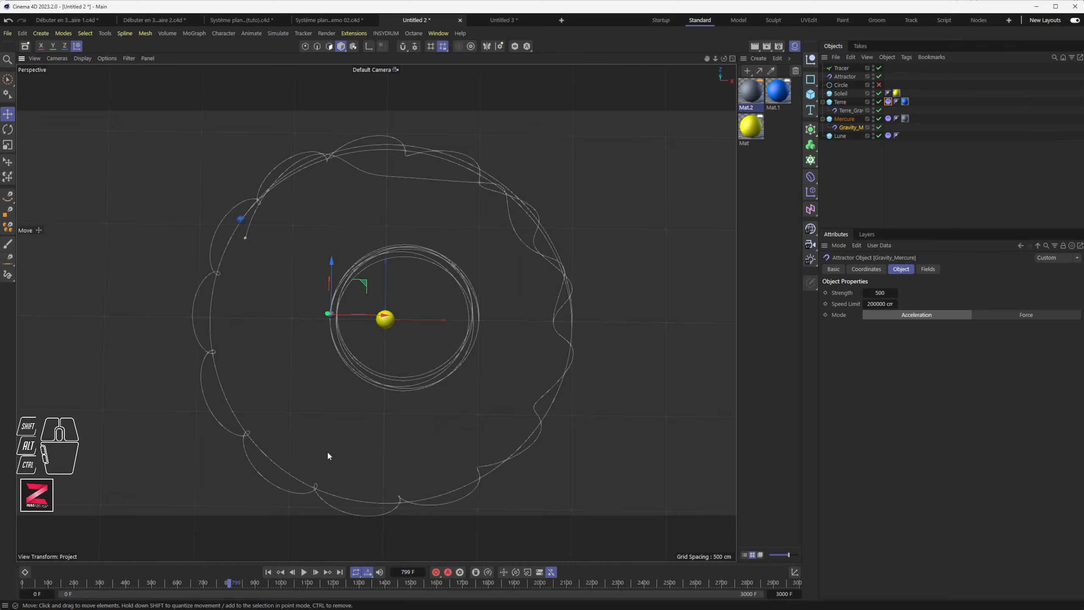
click(304, 571)
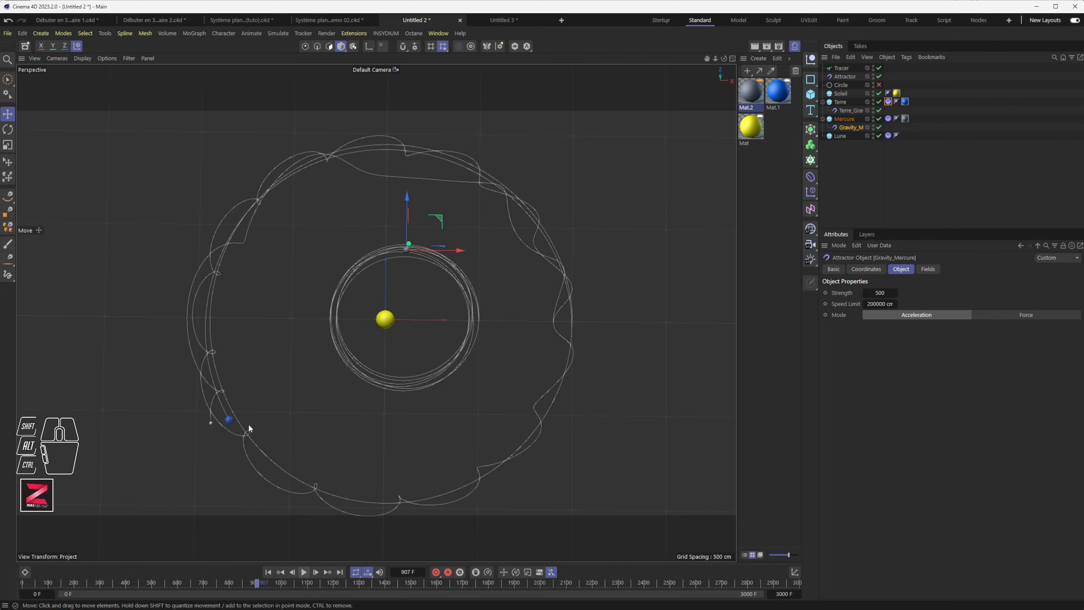
click(304, 572)
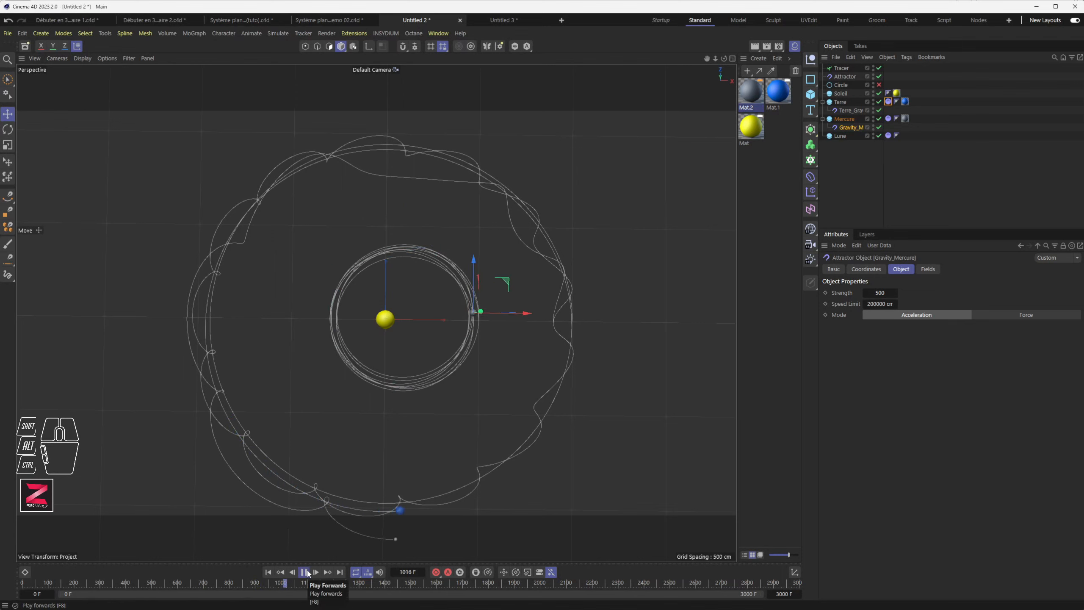
click(304, 572)
Step: Advance frame by frame to frame 1147 to examine Lune's path as Mercure passes close to Terre
click(316, 572)
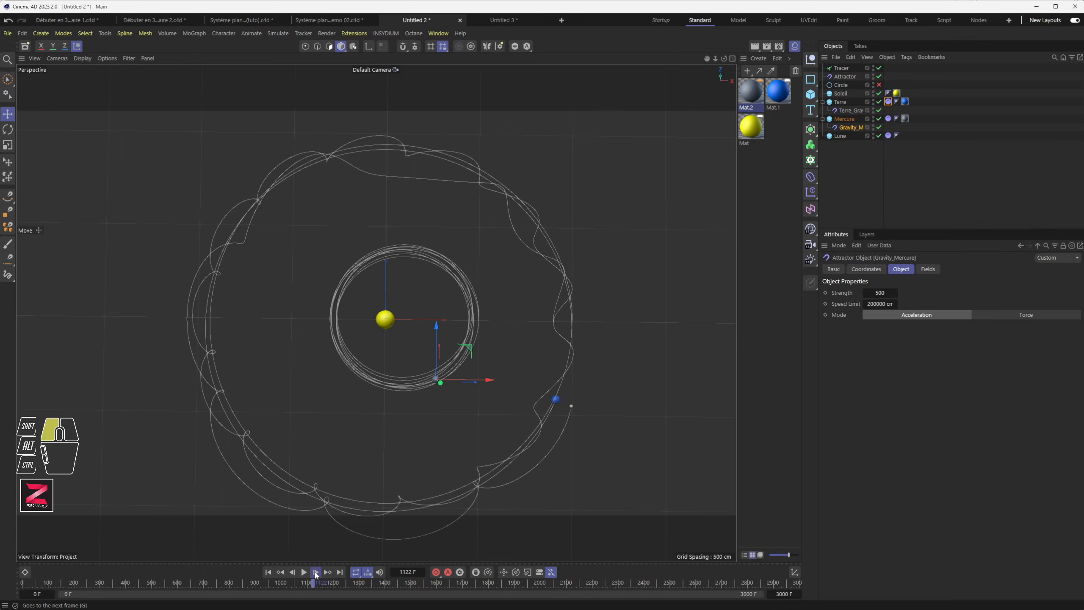
click(316, 572)
click(316, 572)
click(314, 574)
click(315, 573)
click(314, 573)
click(315, 574)
scroll(552, 387, up, 5)
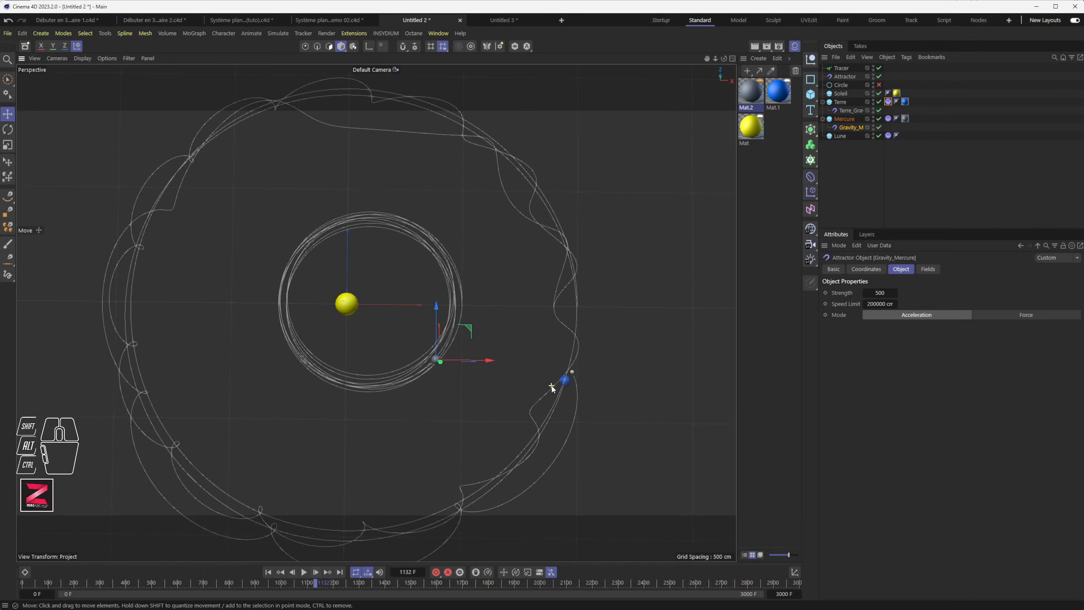
click(316, 573)
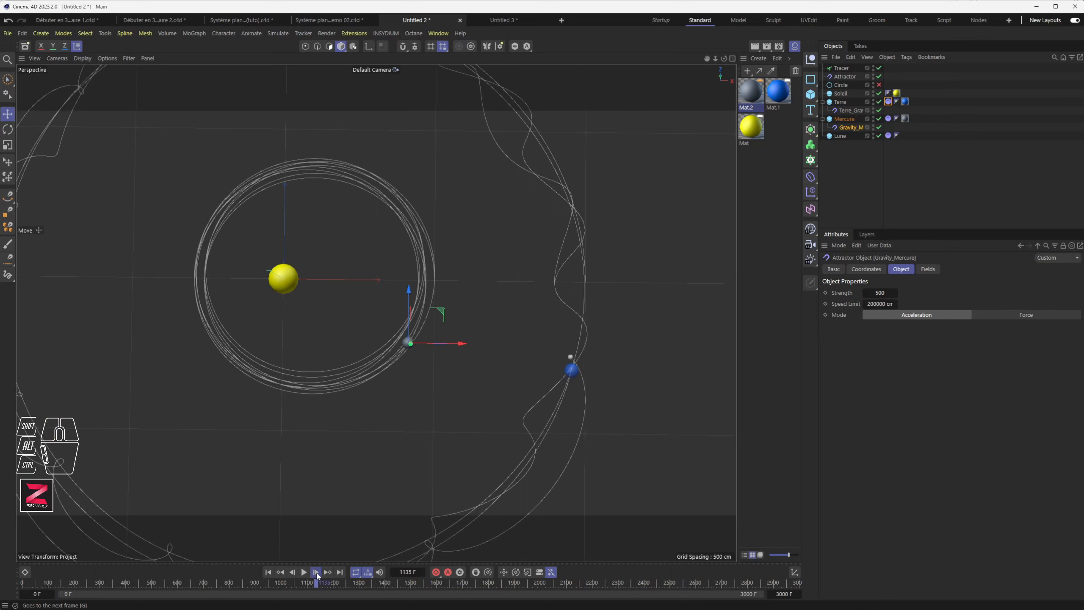
click(316, 573)
click(316, 572)
click(316, 572)
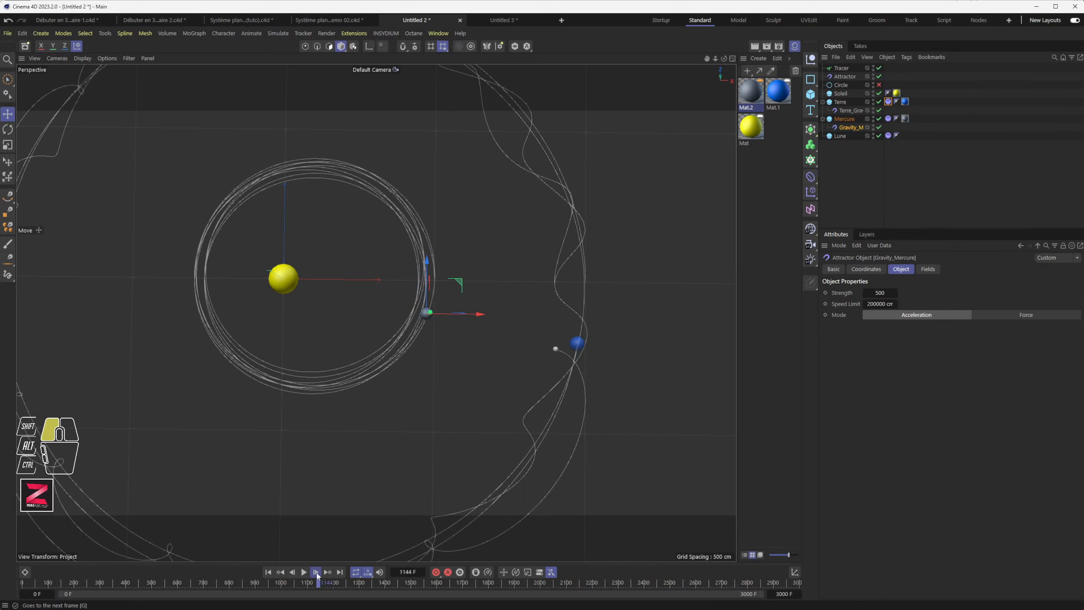
click(316, 572)
click(316, 572)
click(316, 572)
scroll(570, 350, up, 3)
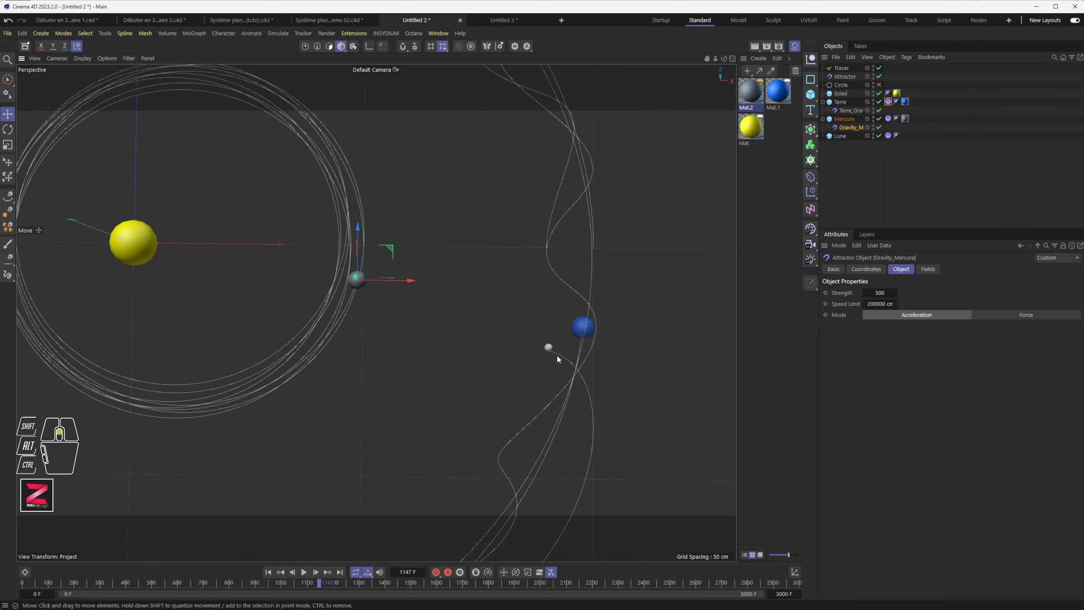
Step: Play the simulation on to frame 1362, pausing at frames 1203 and 1281, to examine how Lune's trajectory deviates
click(305, 572)
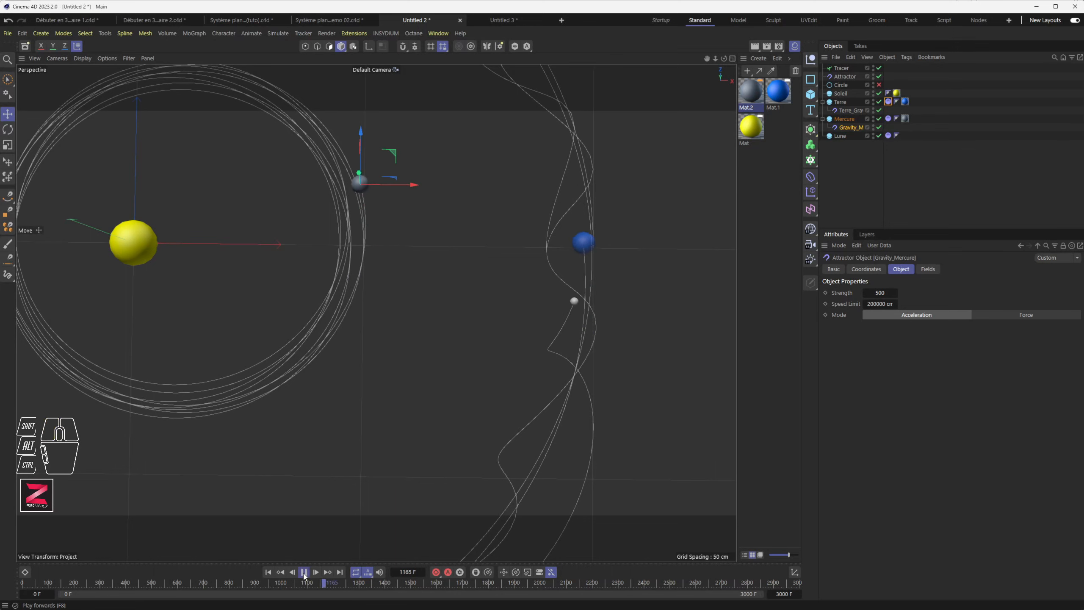
scroll(432, 316, down, 6)
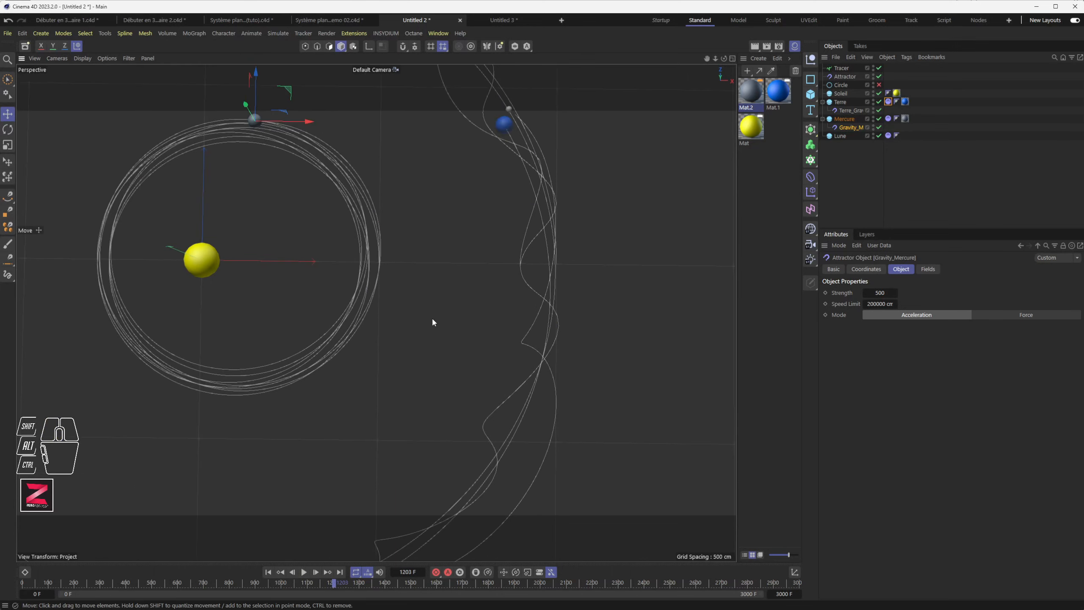
click(304, 572)
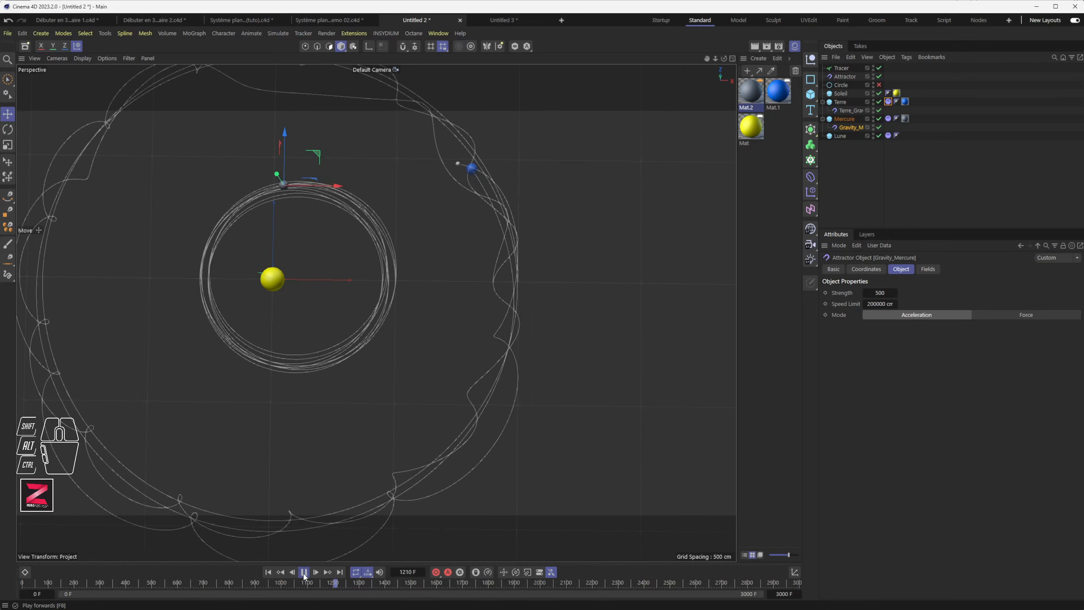
click(304, 572)
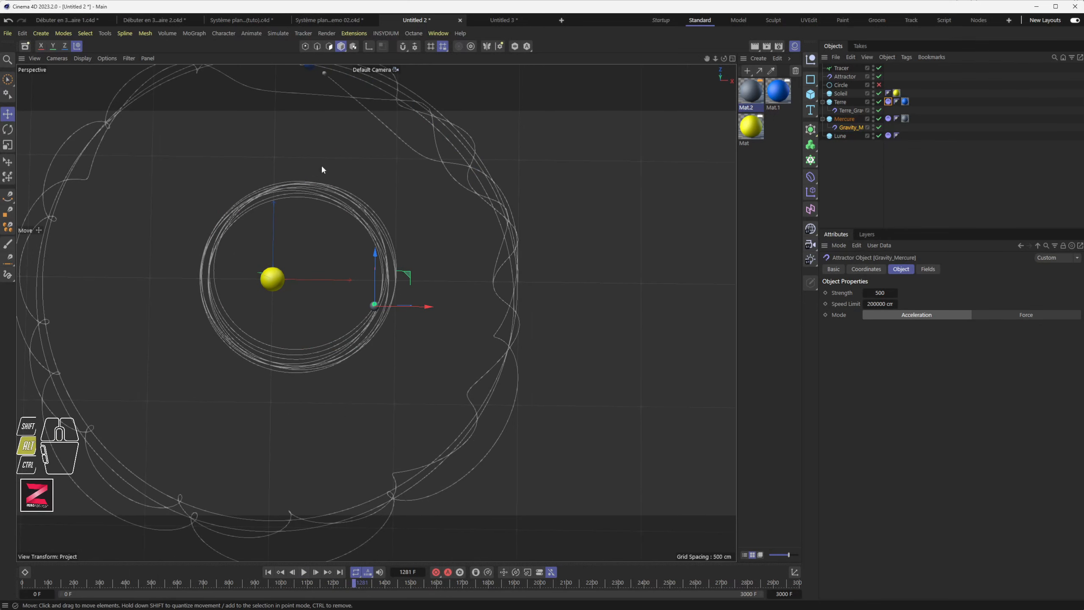
alt+middle_drag(321, 164, 377, 252)
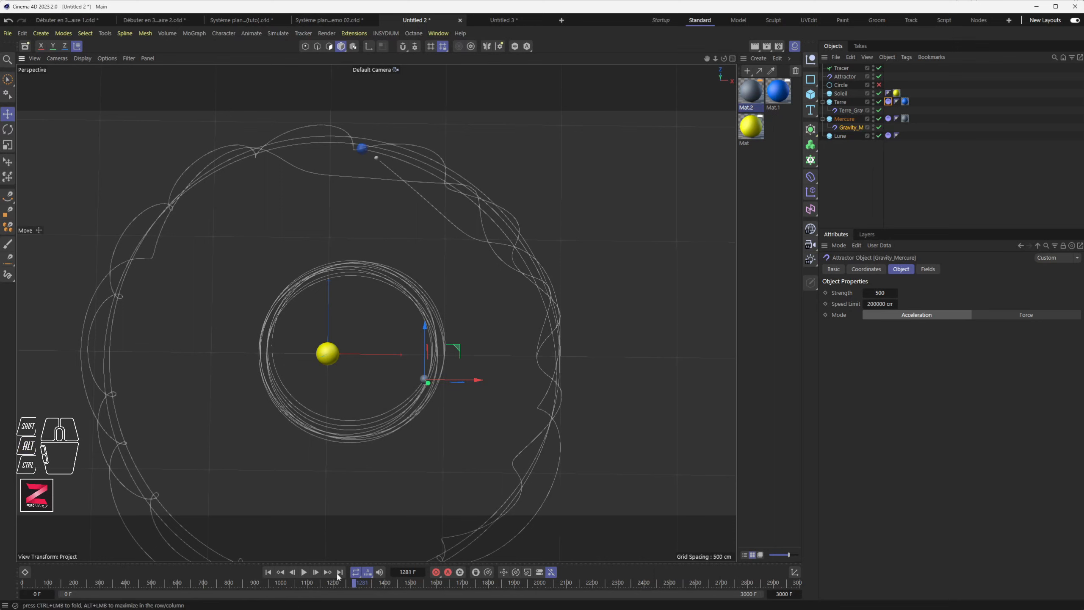
click(302, 573)
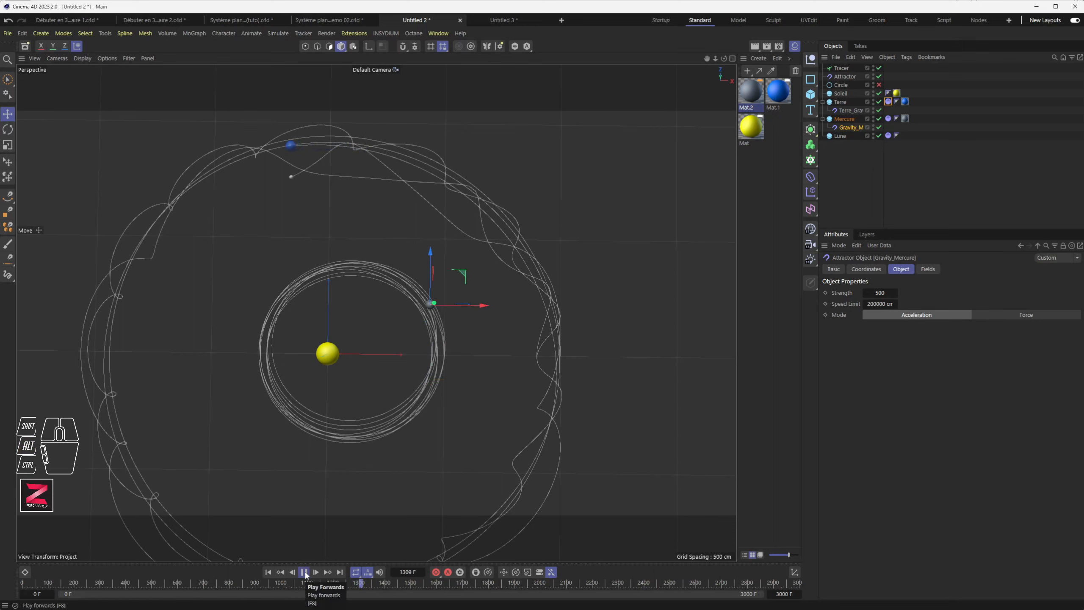
click(305, 572)
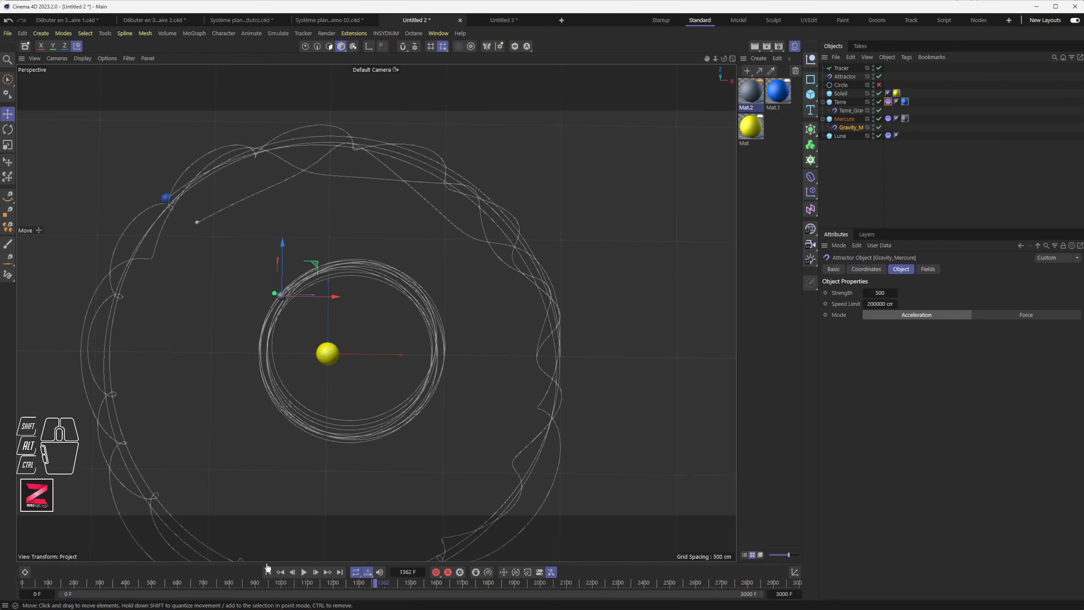
Step: Play the simulation on to frame 2864, pausing at frame 1557 to fit the full traced orbits in view
click(304, 572)
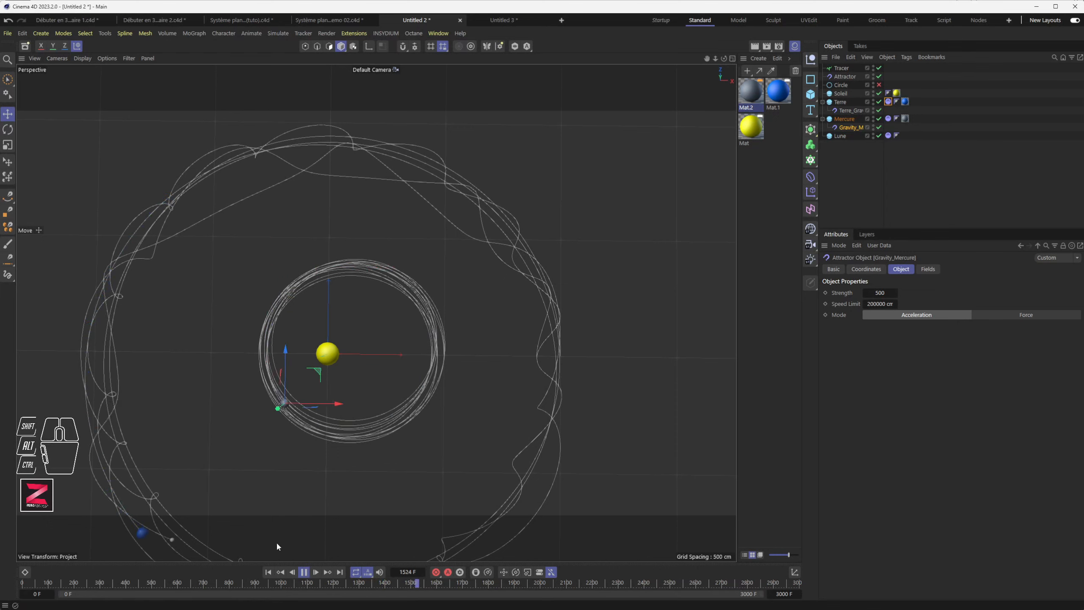
click(304, 572)
alt+middle_drag(376, 516, 398, 442)
alt+scroll(400, 448, down, 2)
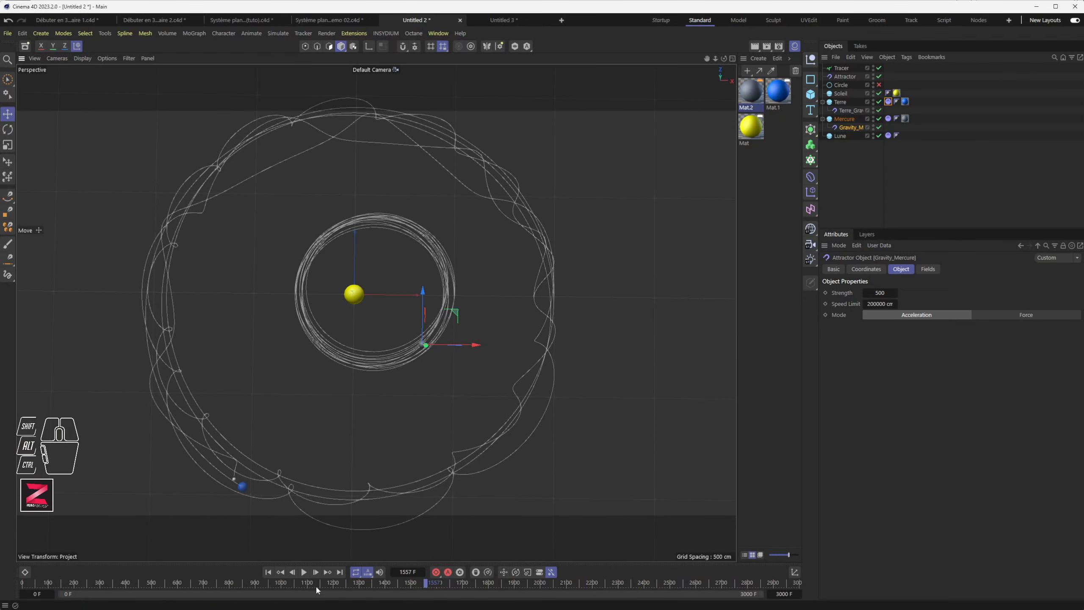
click(304, 571)
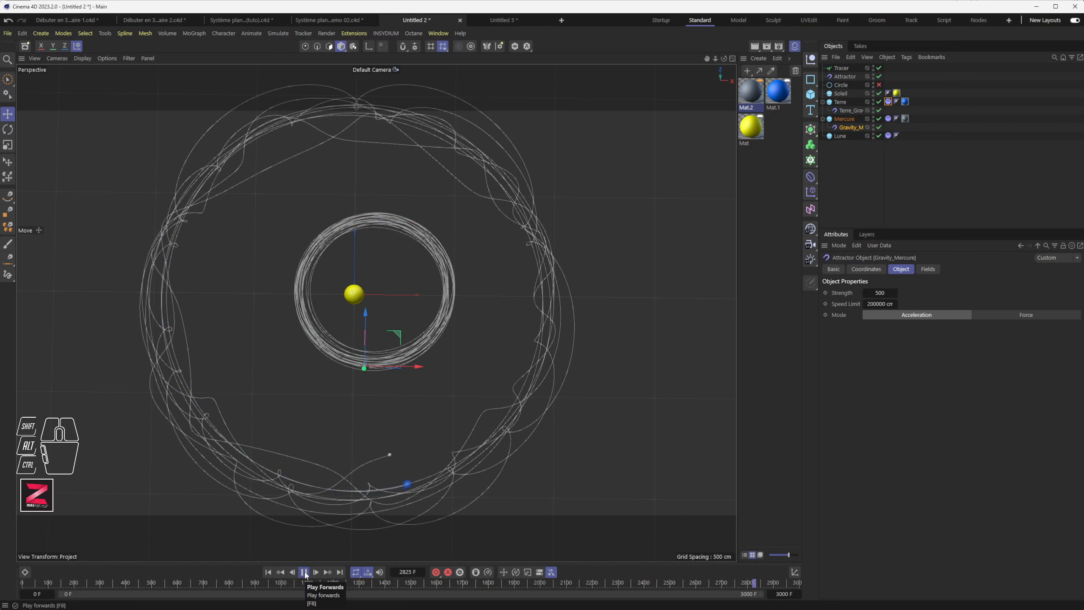
click(305, 572)
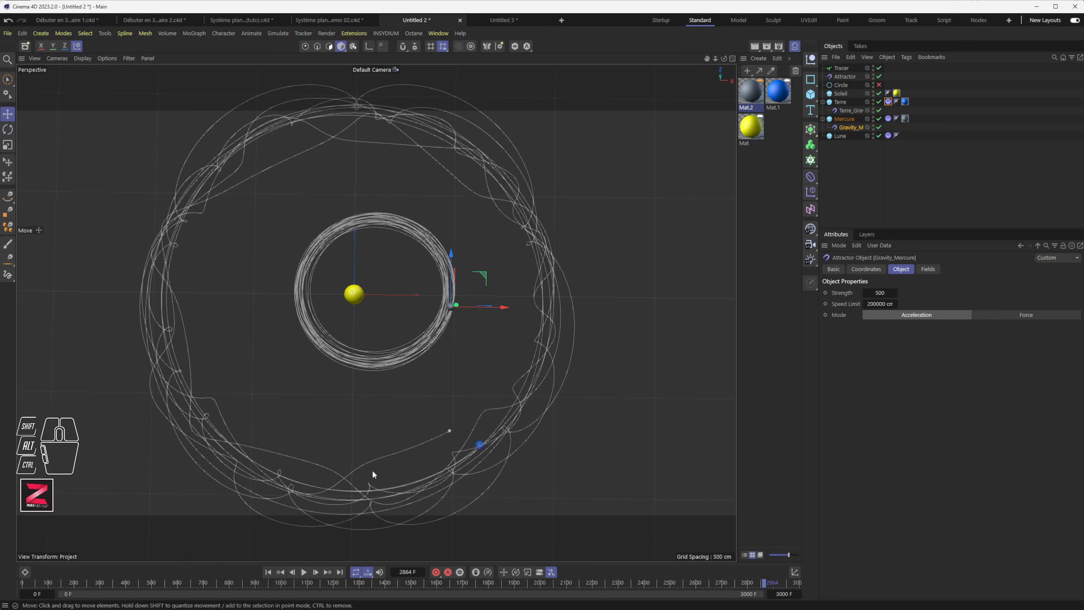
Step: Return to the first frame and duplicate Mercure with its child attractor, renaming the copied sphere Mars
click(268, 572)
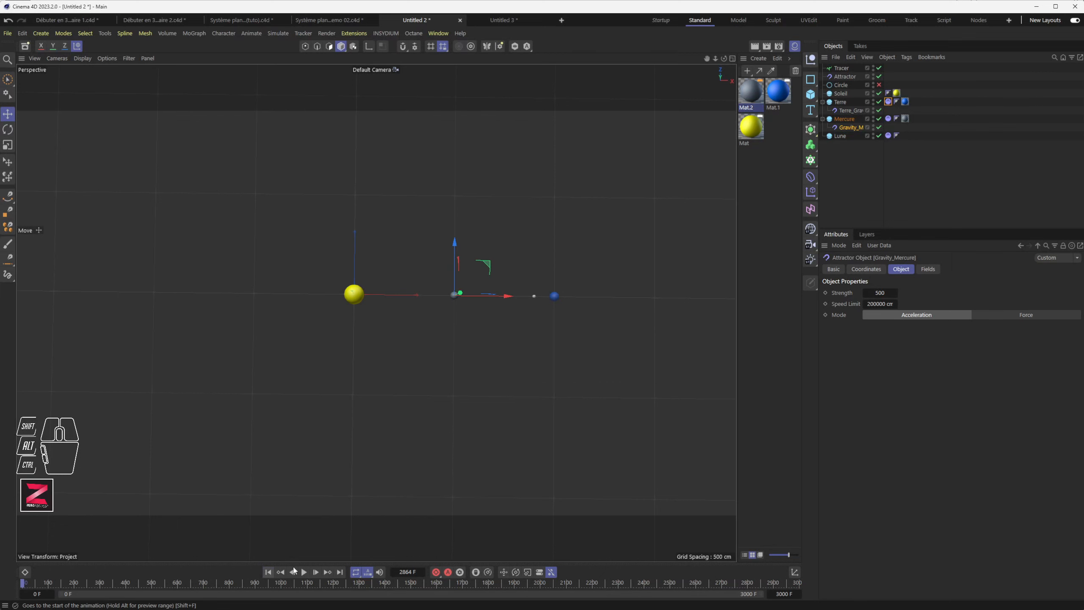
alt+drag(442, 394, 442, 303)
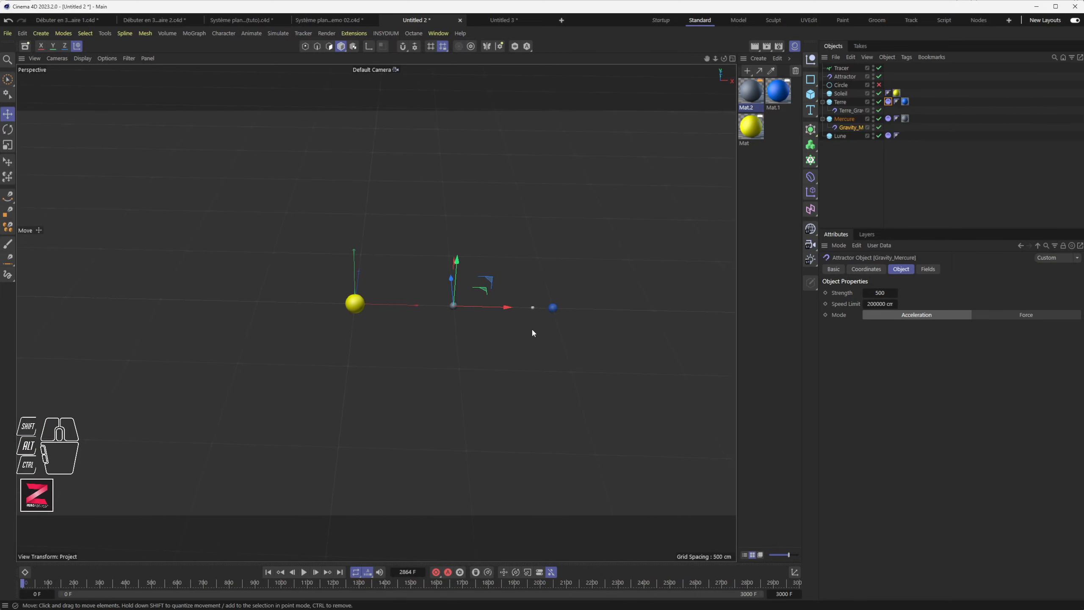
alt+middle_drag(508, 358, 428, 359)
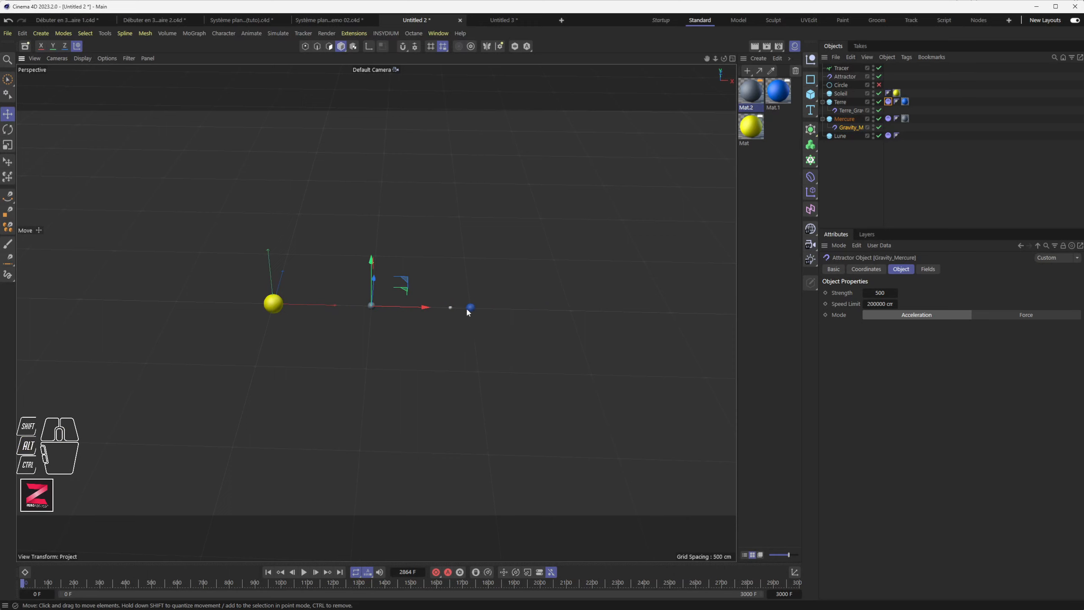
click(844, 119)
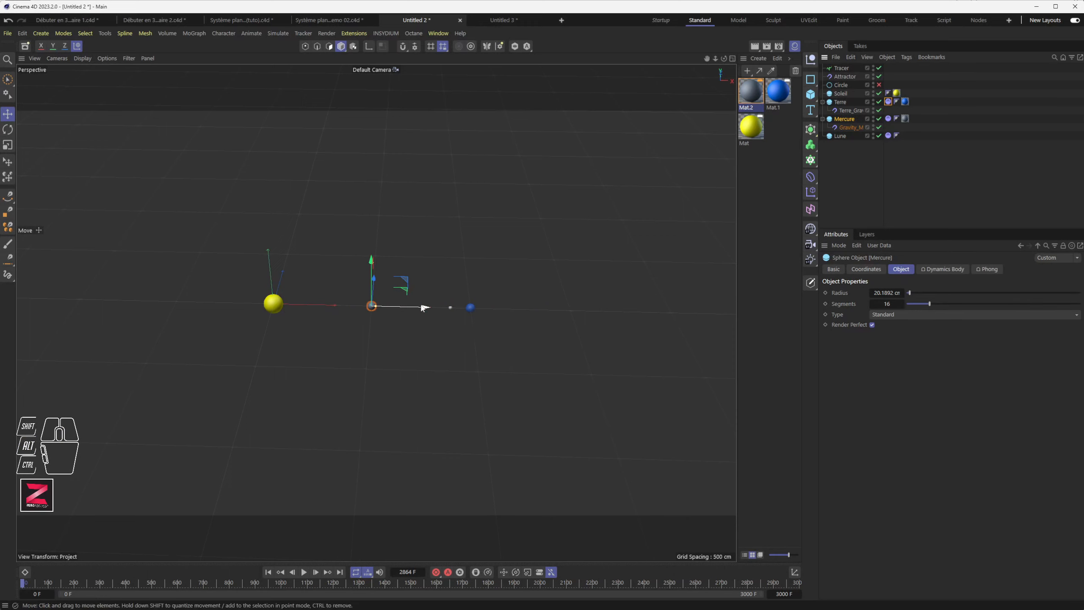
ctrl+drag(858, 175, 837, 173)
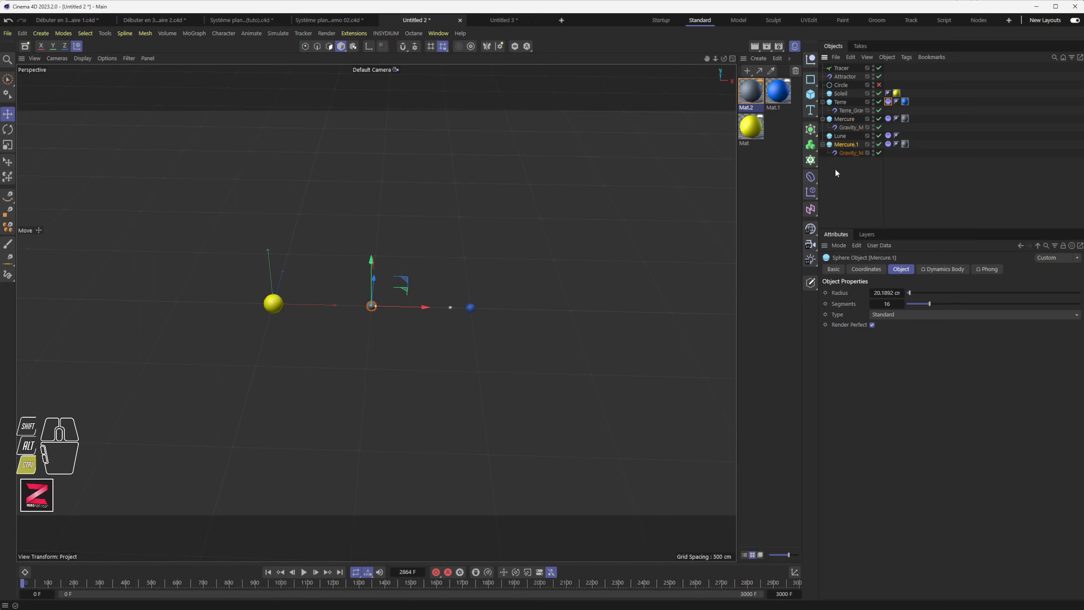
double_click(848, 146)
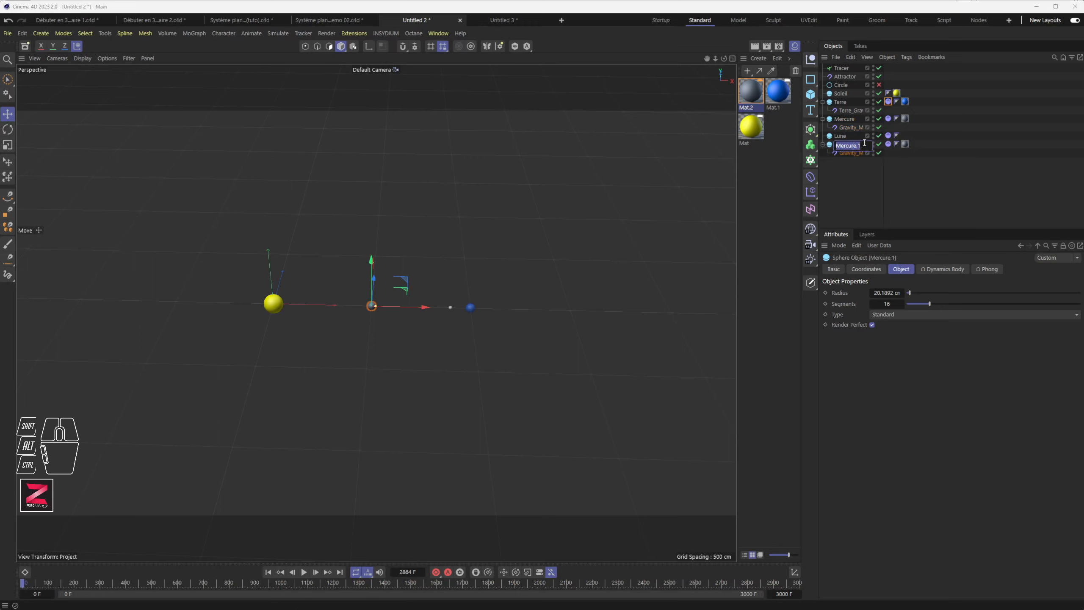
key(Return)
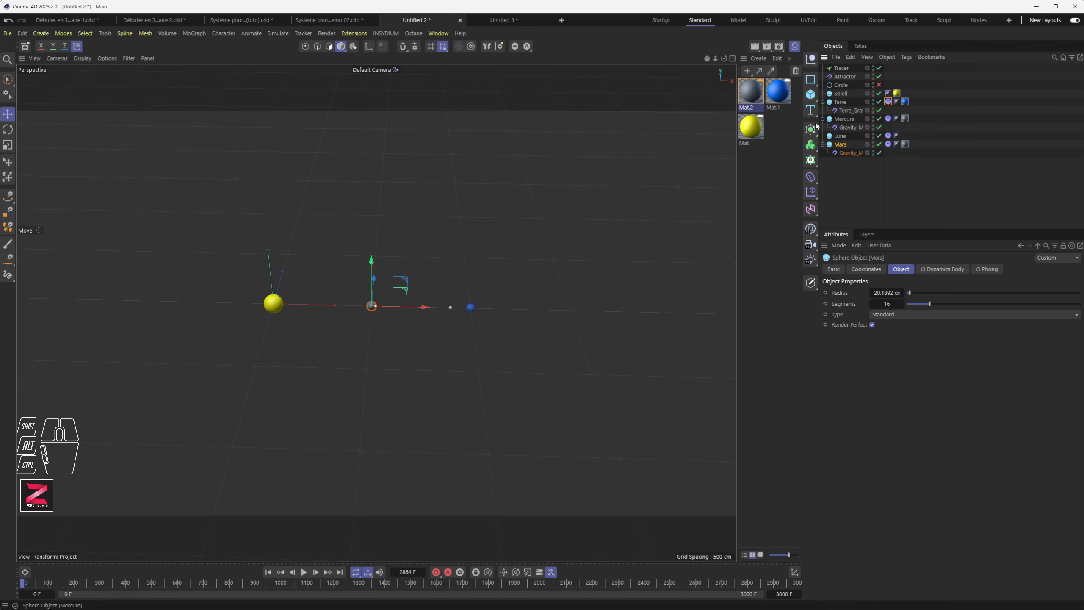
Step: Create a red material with H 360°, S 100% and V 79%, and use it to replace Mars's grey material
double_click(797, 130)
drag(1051, 370, 1077, 382)
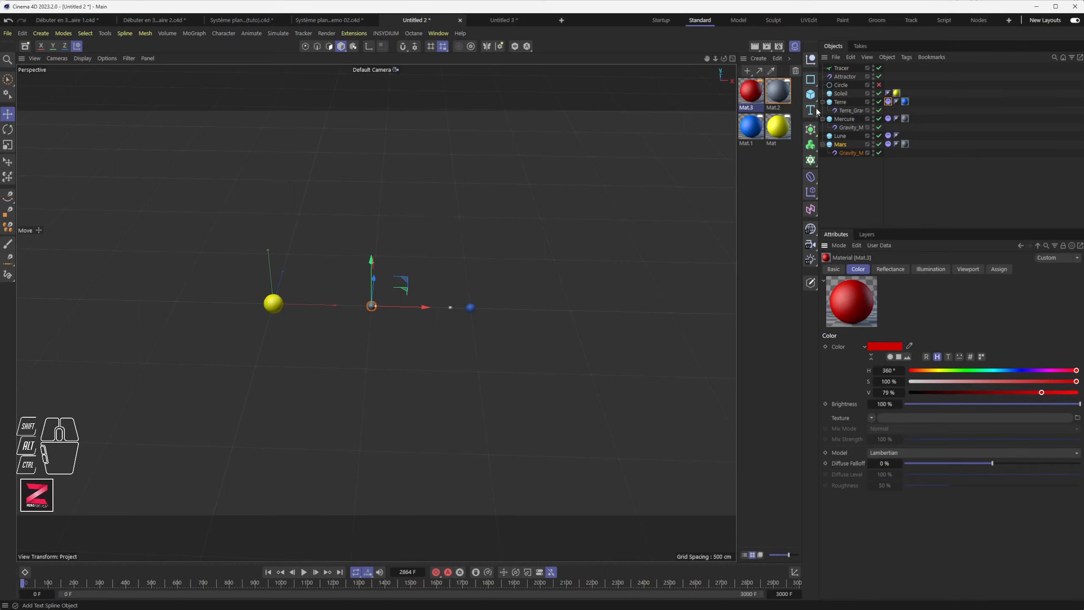
drag(908, 148, 906, 146)
Step: Rename the attractor under Mars as Gravity_Mars
double_click(851, 154)
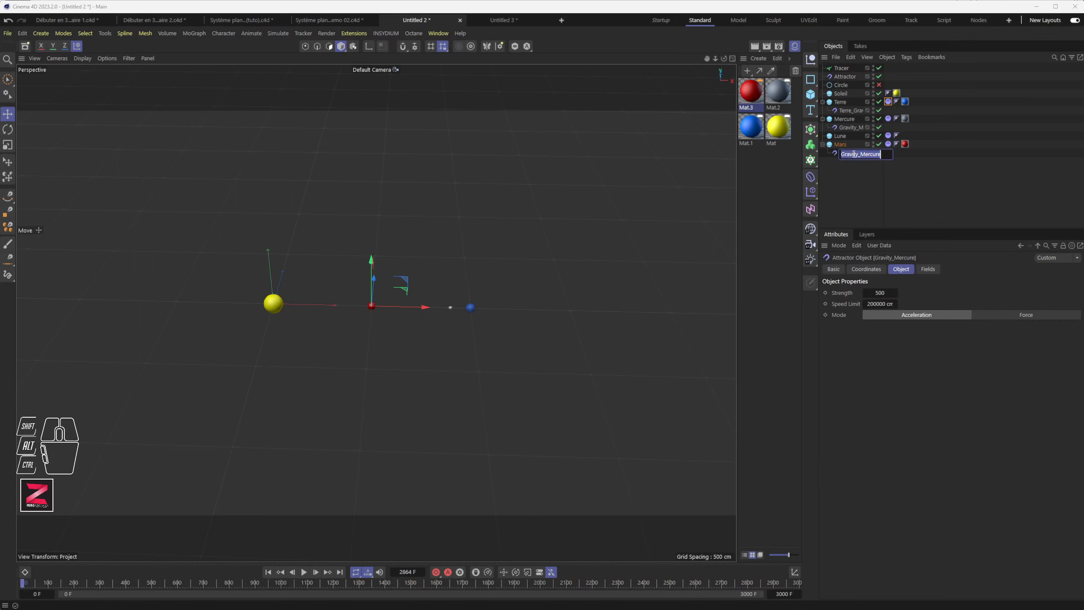
text(Mars)
key(Return)
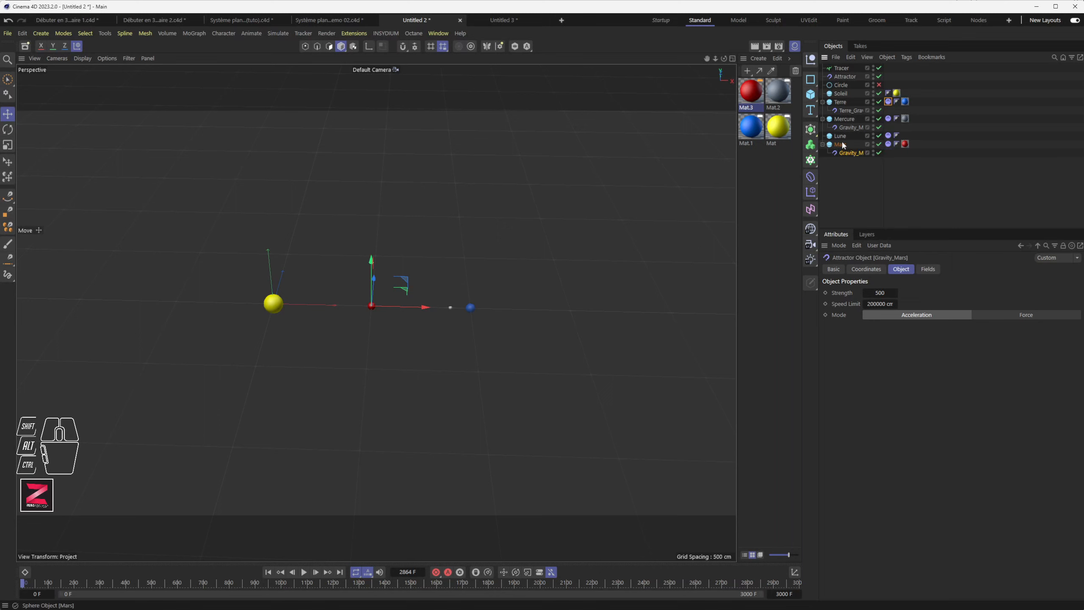
Step: Check the force list on Mars's dynamics body, and move Mars along X to just outside Terre's orbit
click(888, 144)
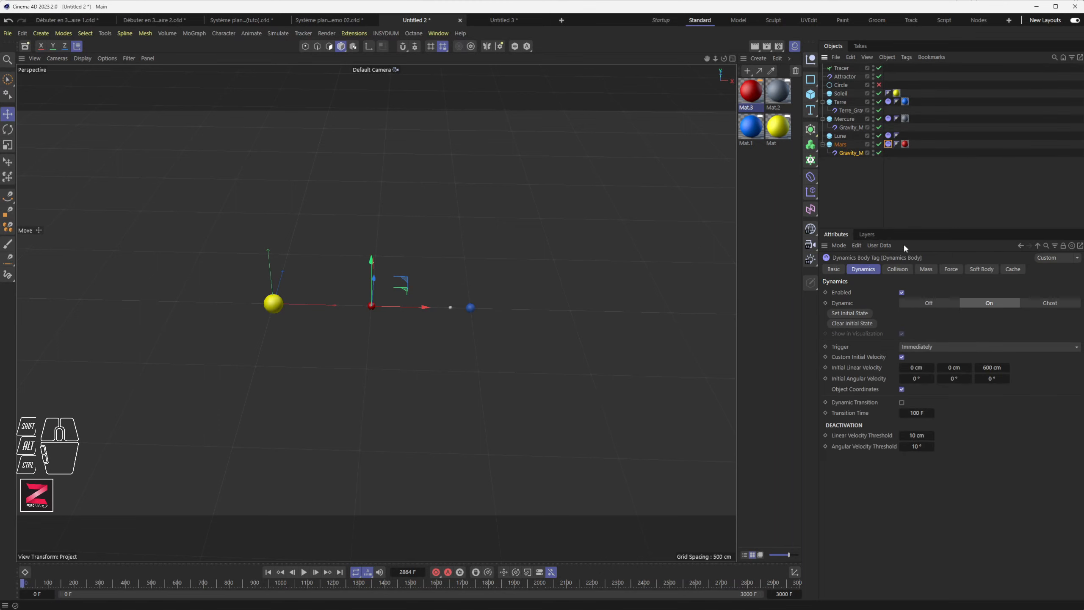
click(952, 269)
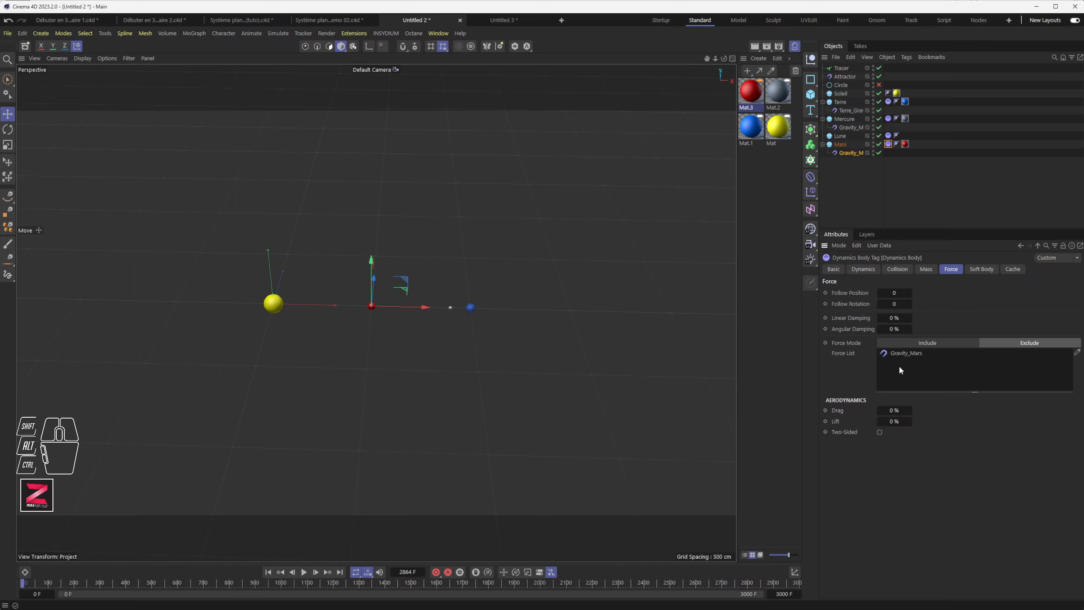
click(841, 145)
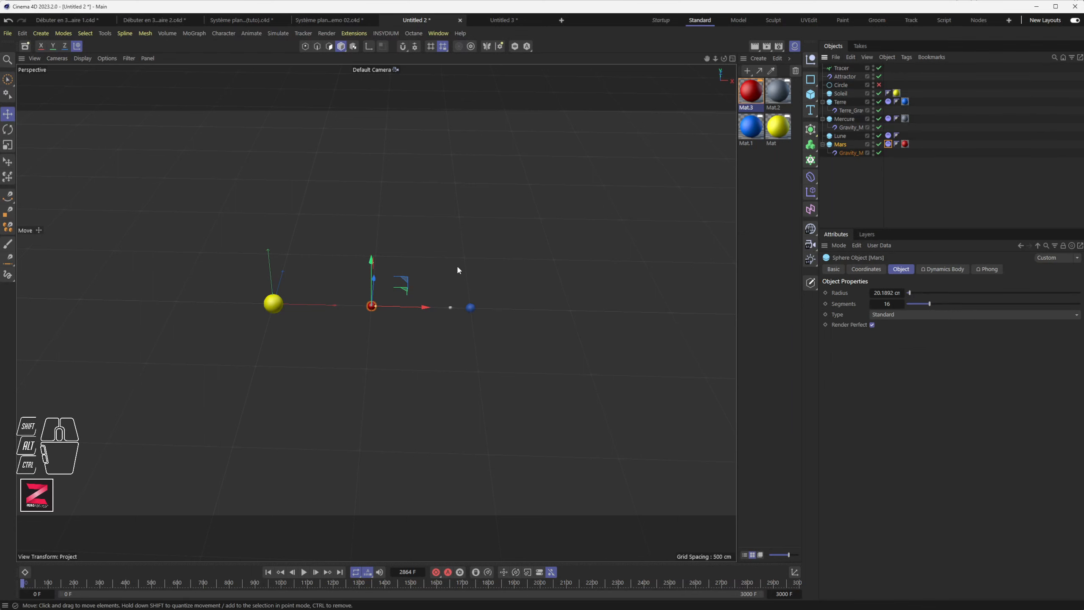
drag(407, 309, 641, 312)
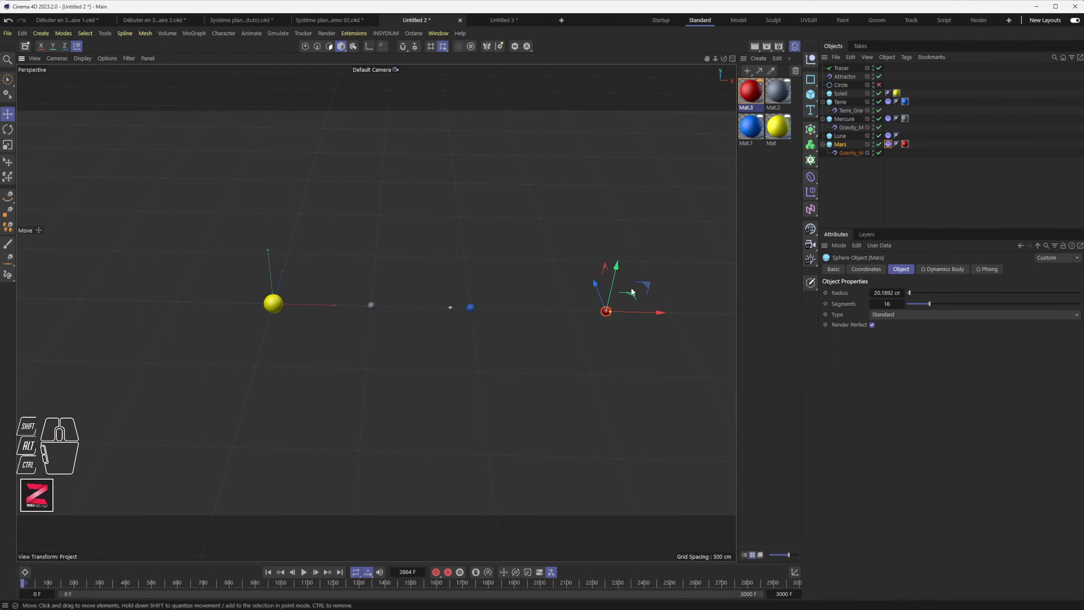
drag(634, 312, 596, 315)
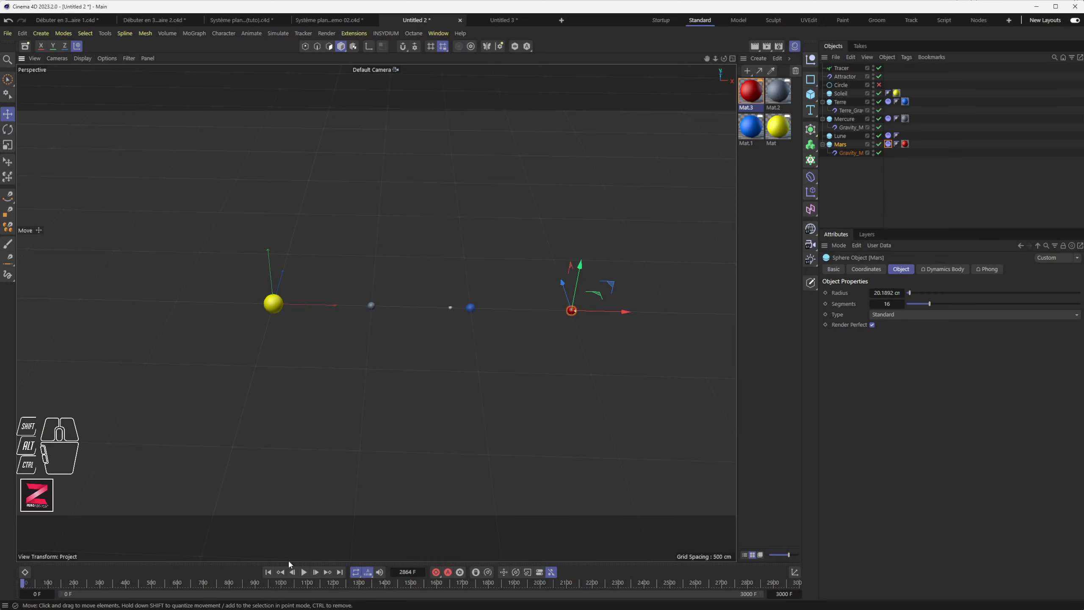
Step: Add Mars to the Tracer's trace links while the simulation plays, and return to the first frame
scroll(441, 386, down, 3)
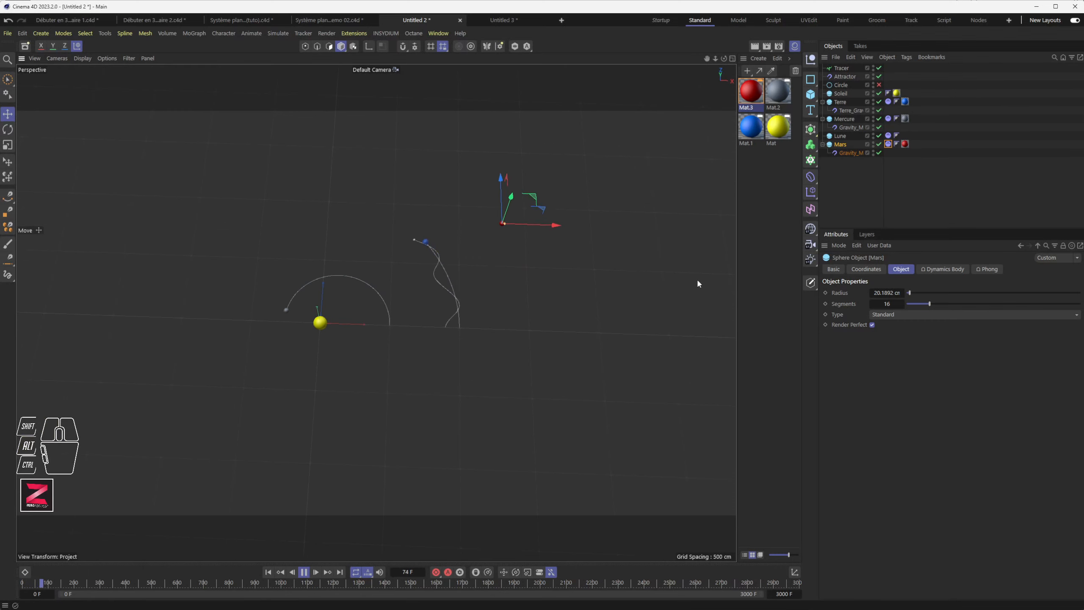
click(846, 69)
drag(842, 146, 921, 324)
alt+scroll(562, 338, down, 4)
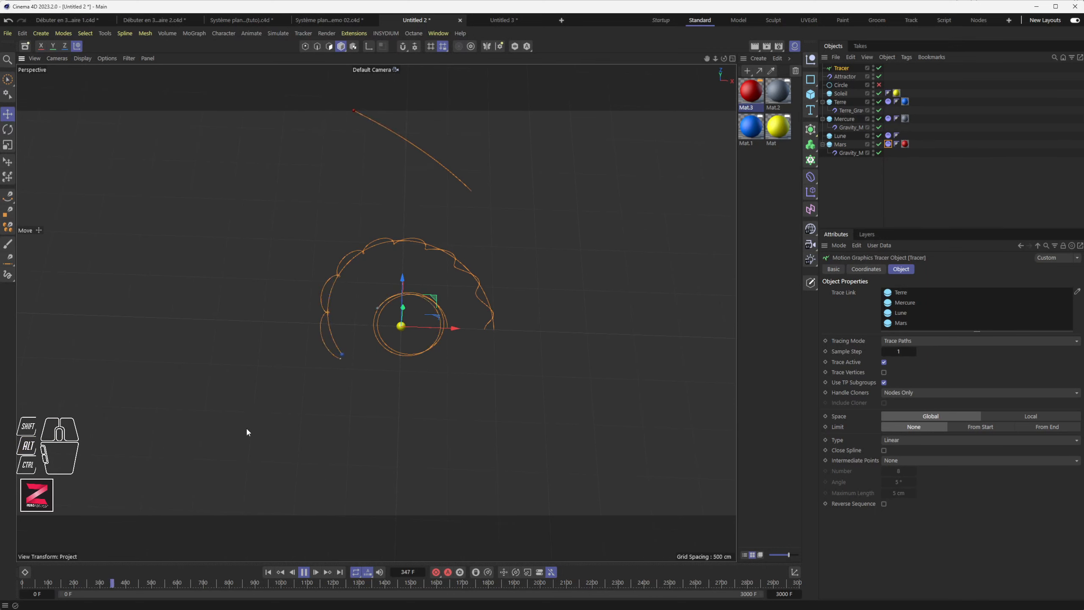
scroll(389, 415, down, 2)
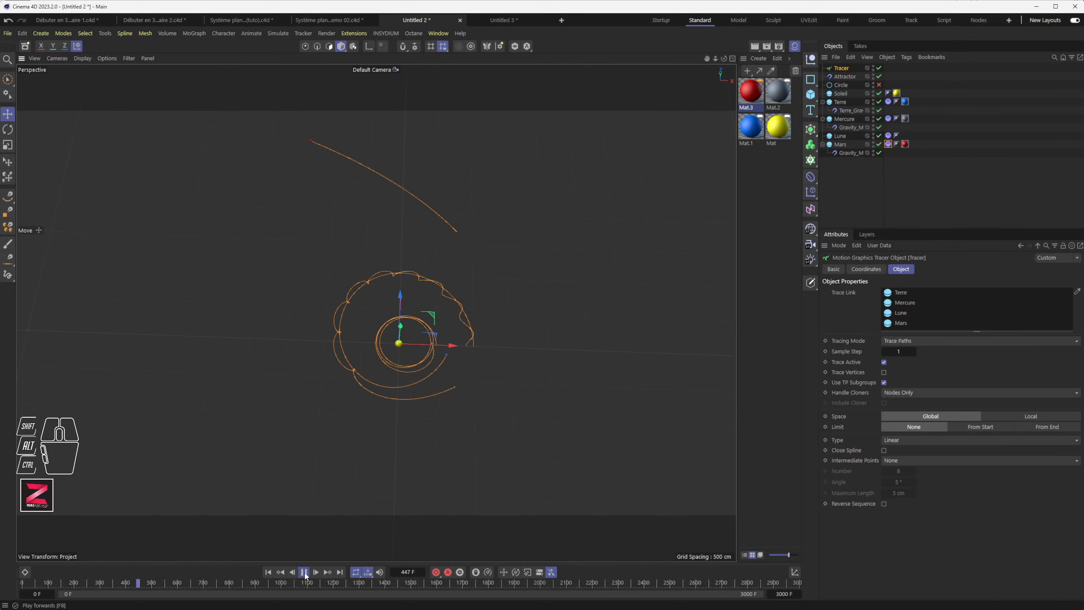
click(304, 572)
click(268, 571)
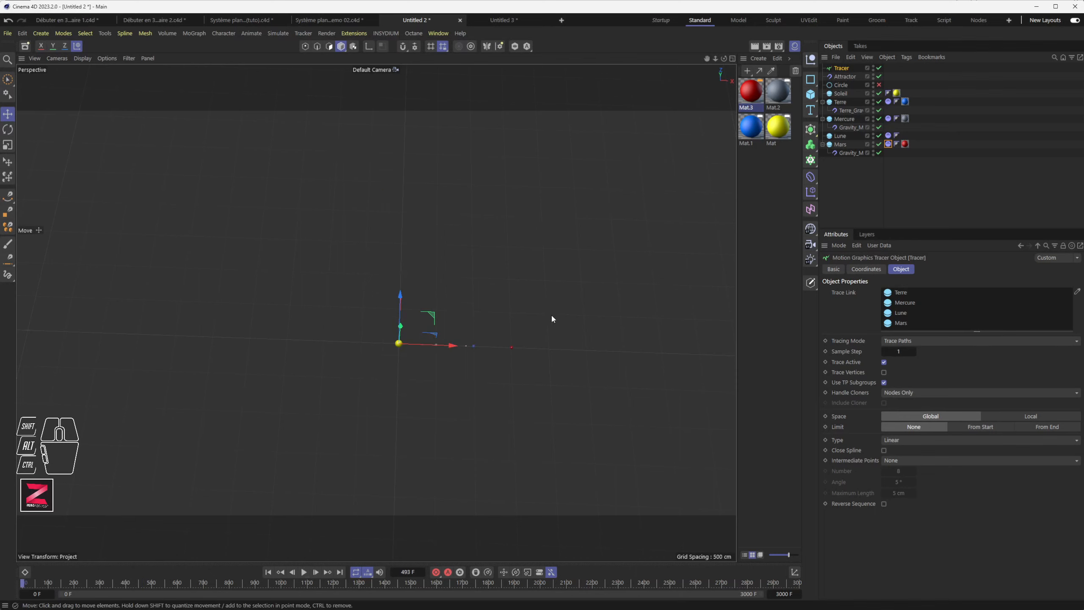
Step: Set Mars's initial linear velocity to 300 cm along Z and play the simulation to frame 429
scroll(511, 353, up, 1)
scroll(509, 348, up, 1)
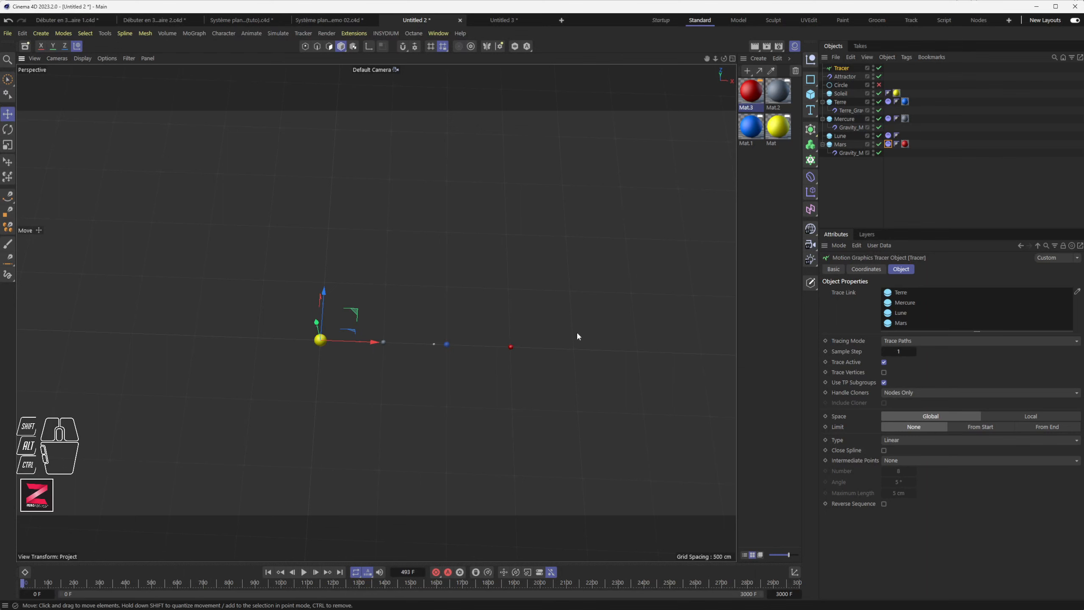
click(888, 144)
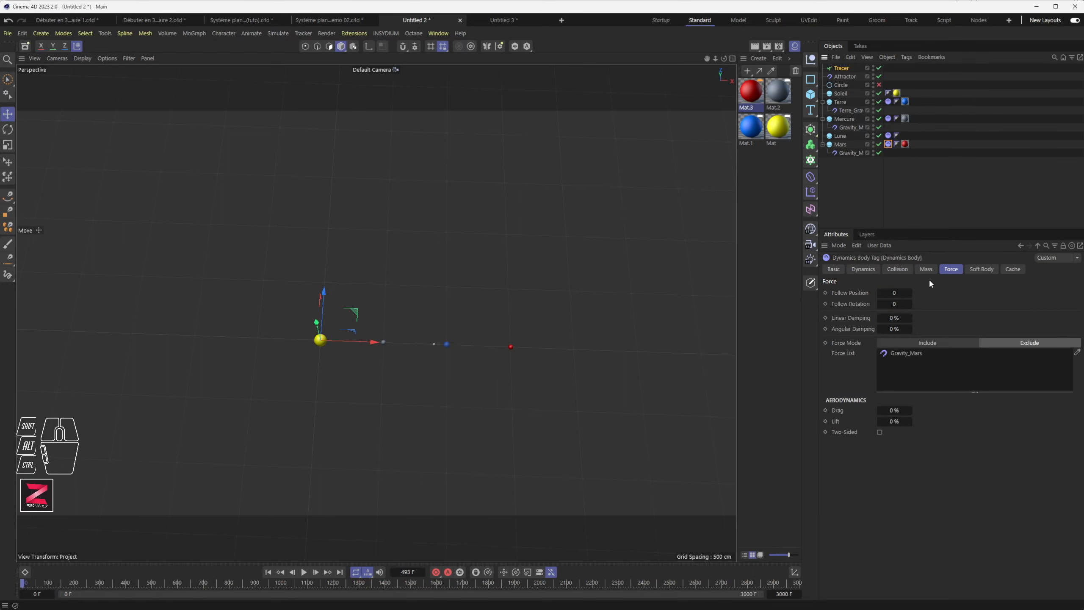
click(874, 269)
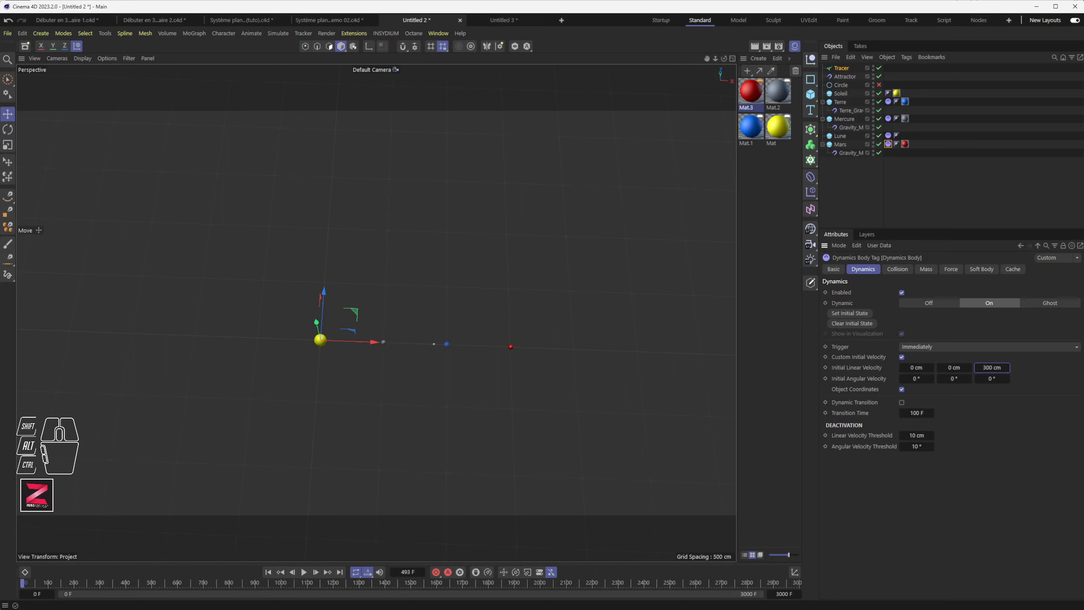
click(273, 574)
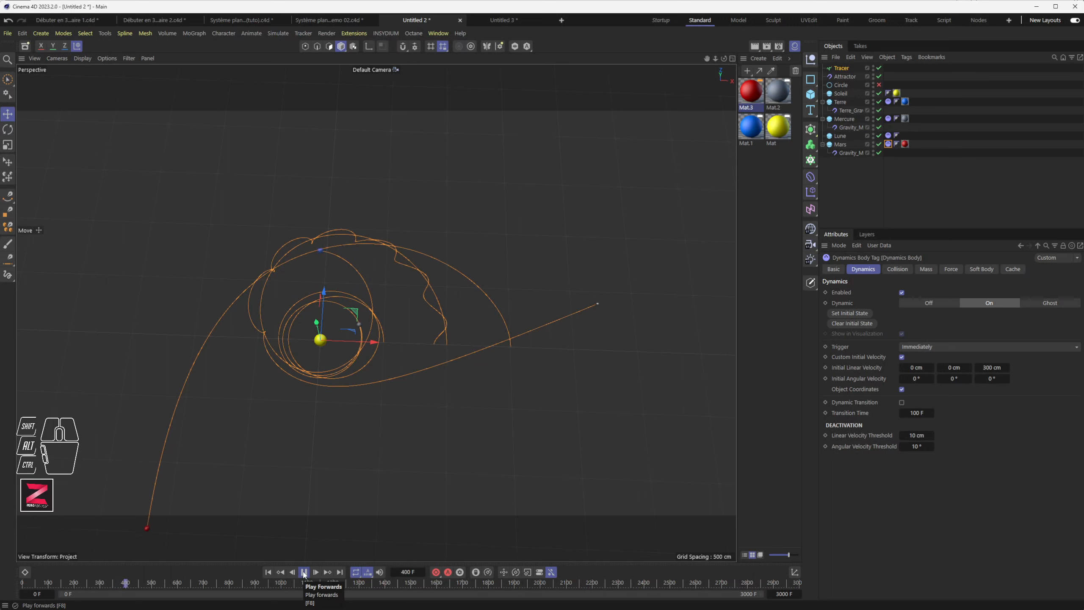
click(304, 572)
alt+middle_drag(370, 423, 353, 263)
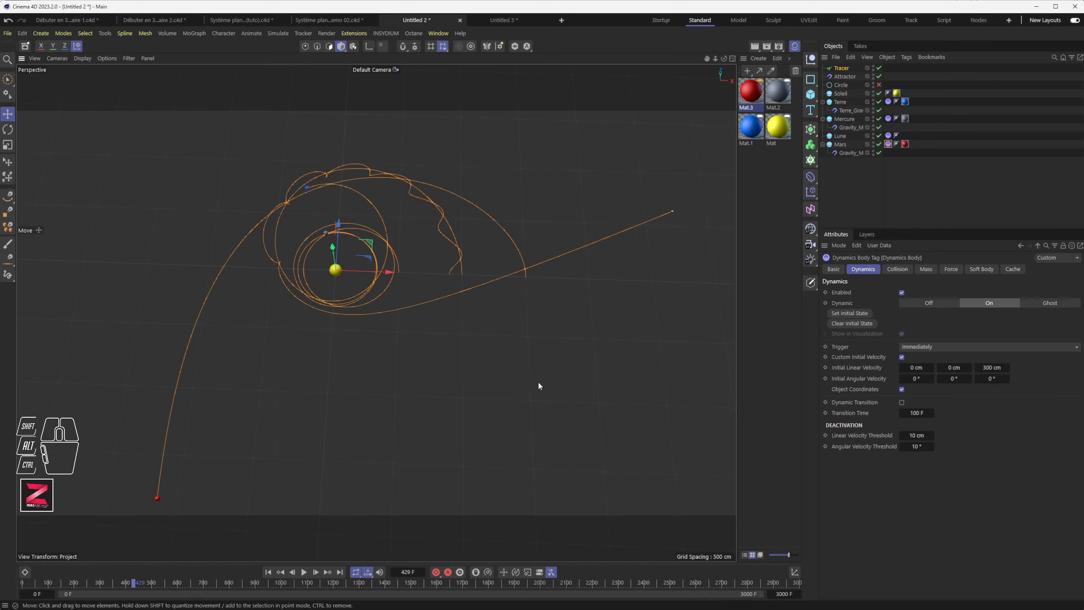
Step: Set Mars's initial linear velocity to 400 cm along Z and replay the simulation from the start to frame 786
click(993, 369)
text(400)
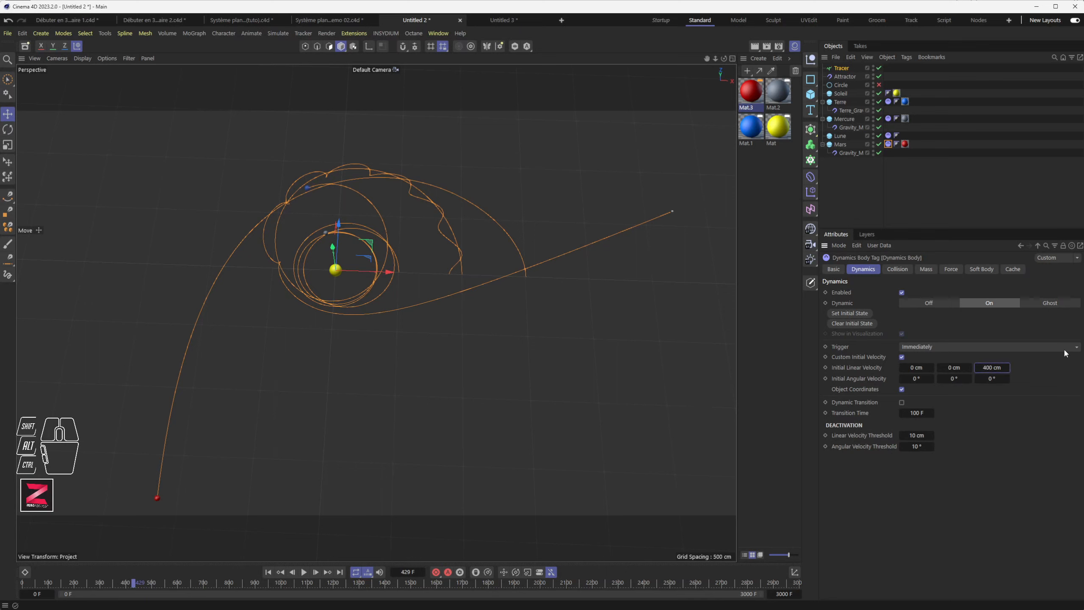
click(268, 571)
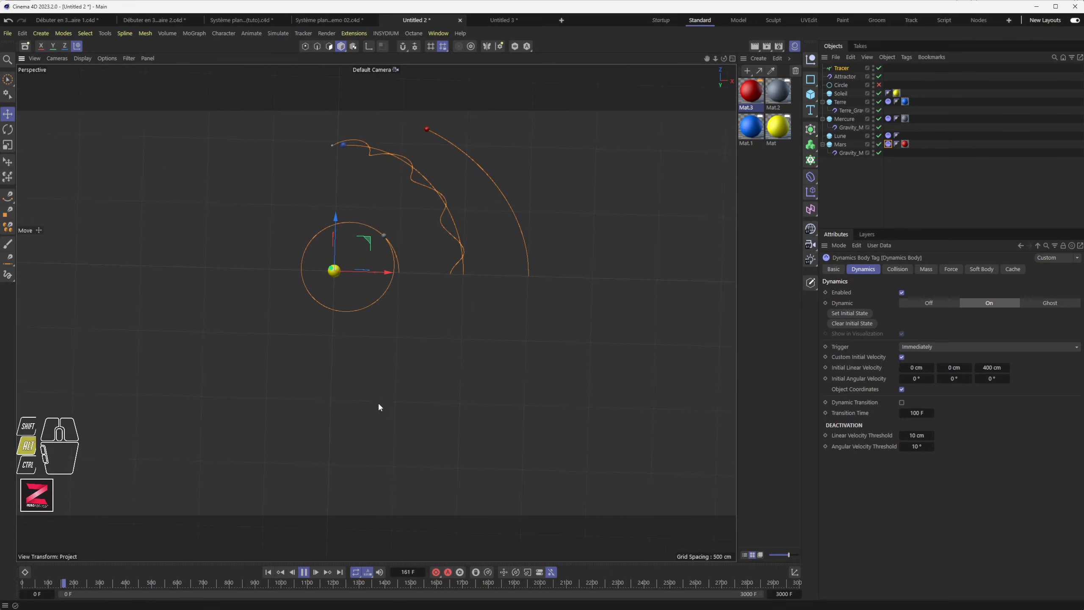
alt+middle_drag(378, 402, 385, 419)
alt+drag(387, 420, 383, 419)
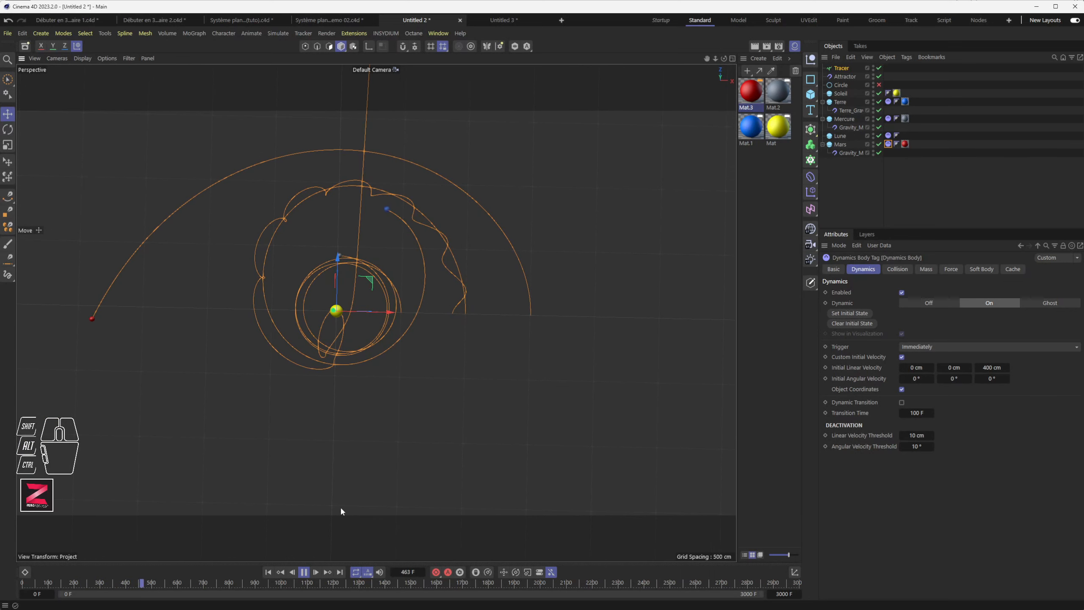
scroll(331, 360, up, 3)
scroll(330, 361, up, 2)
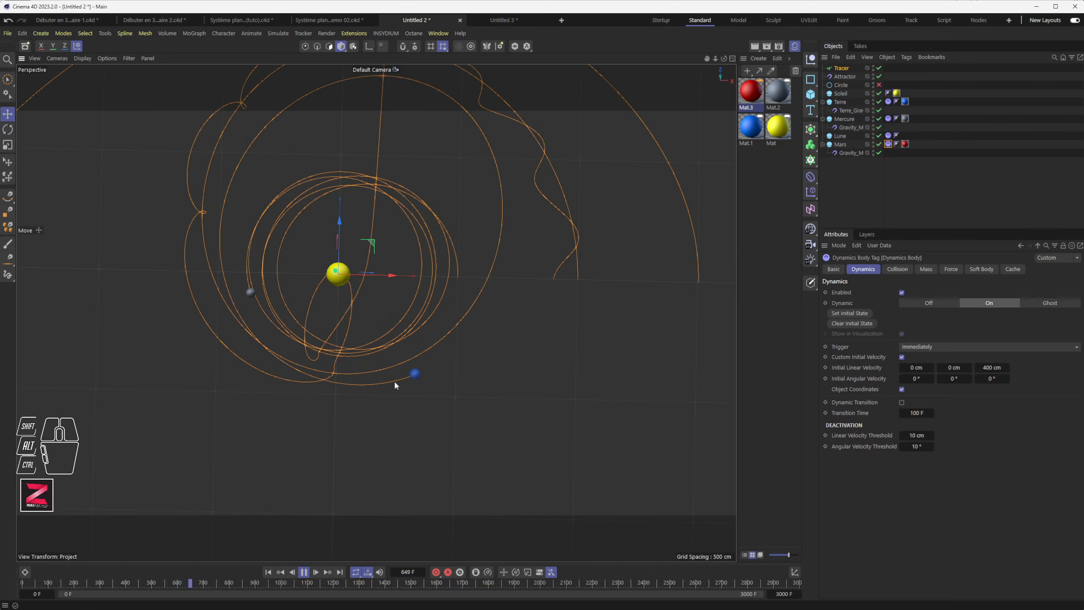
scroll(402, 395, down, 4)
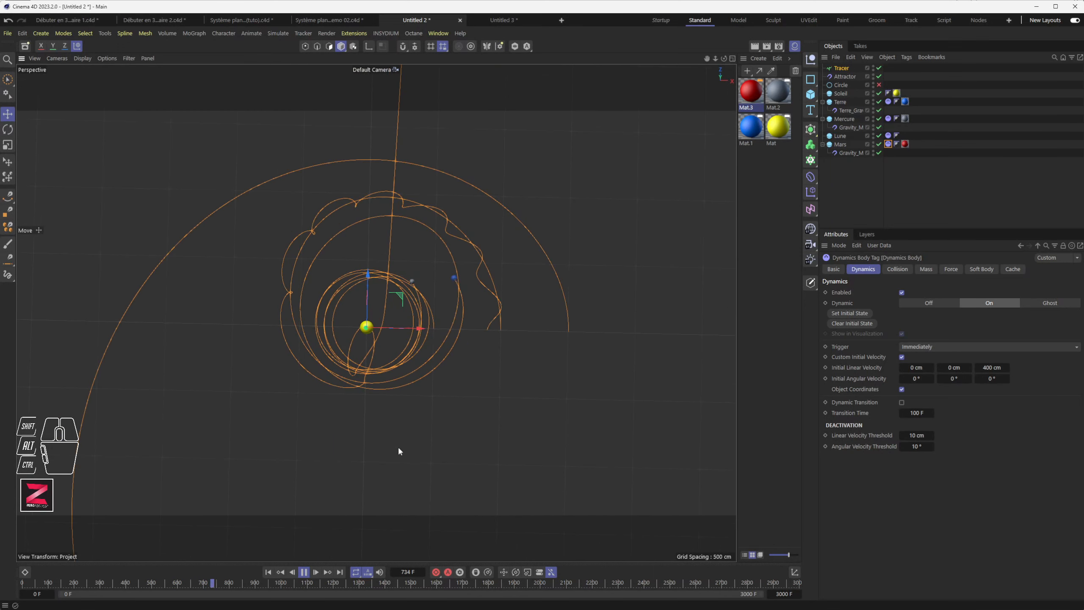
click(306, 571)
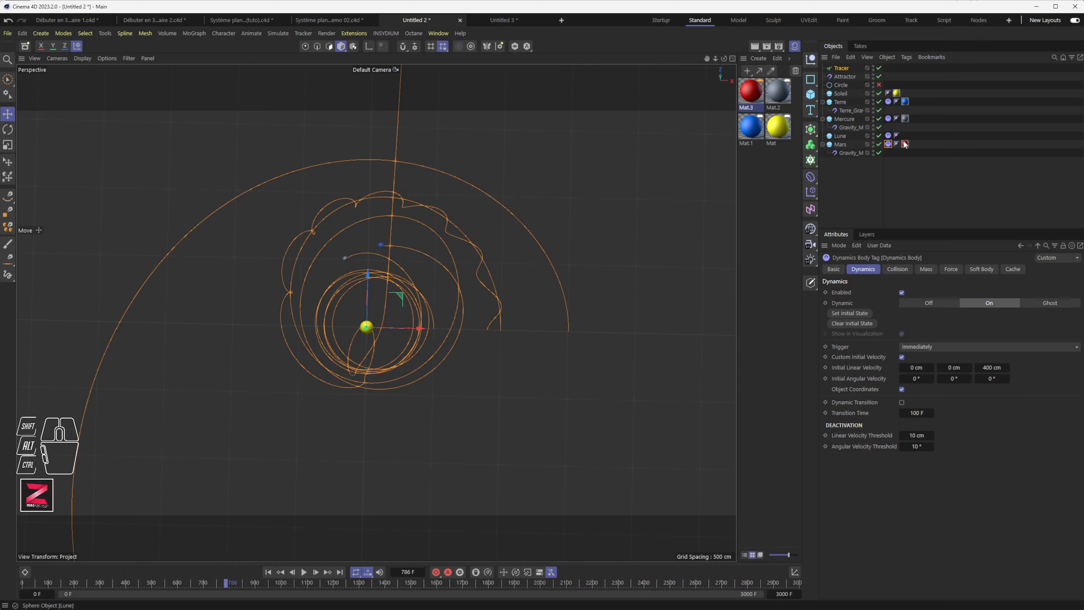
Step: Check the Gravity_Mars attractor's strength, and set Mars's initial linear velocity to 450 cm along Z
click(851, 152)
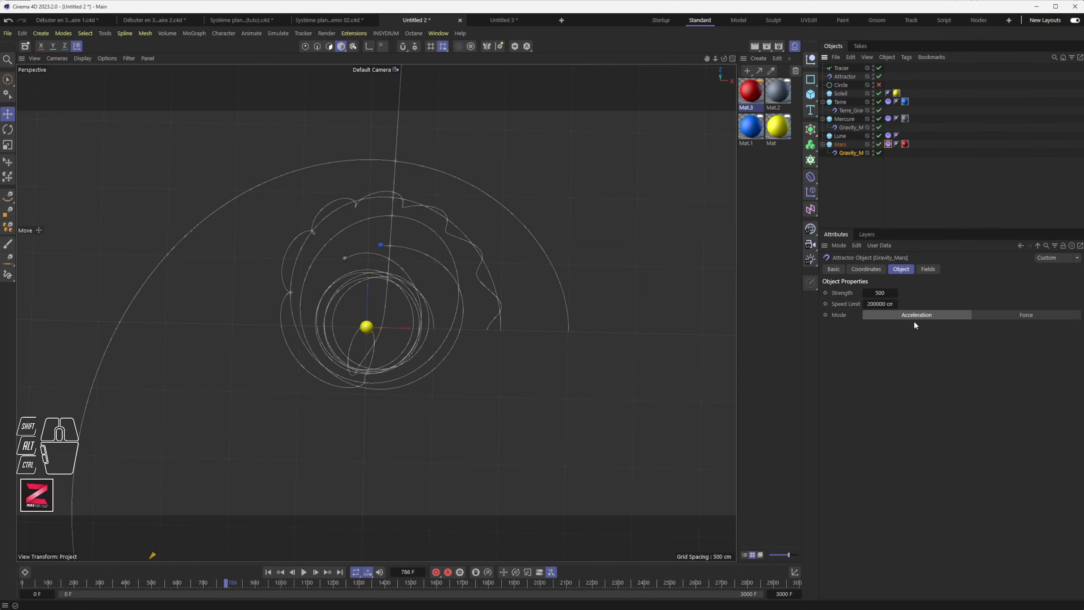
click(891, 293)
click(839, 145)
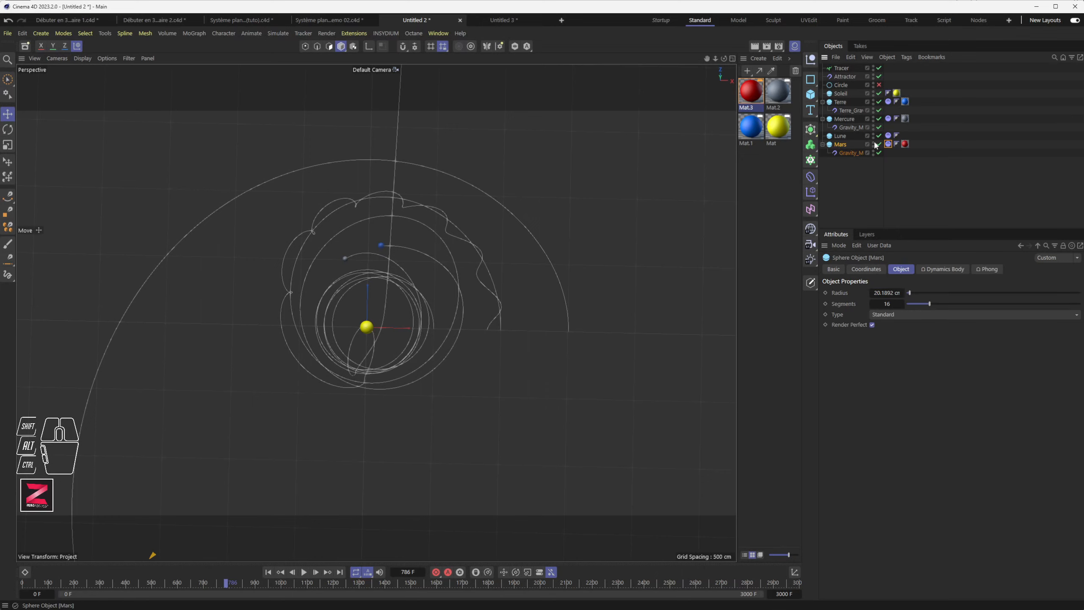
click(888, 144)
click(986, 368)
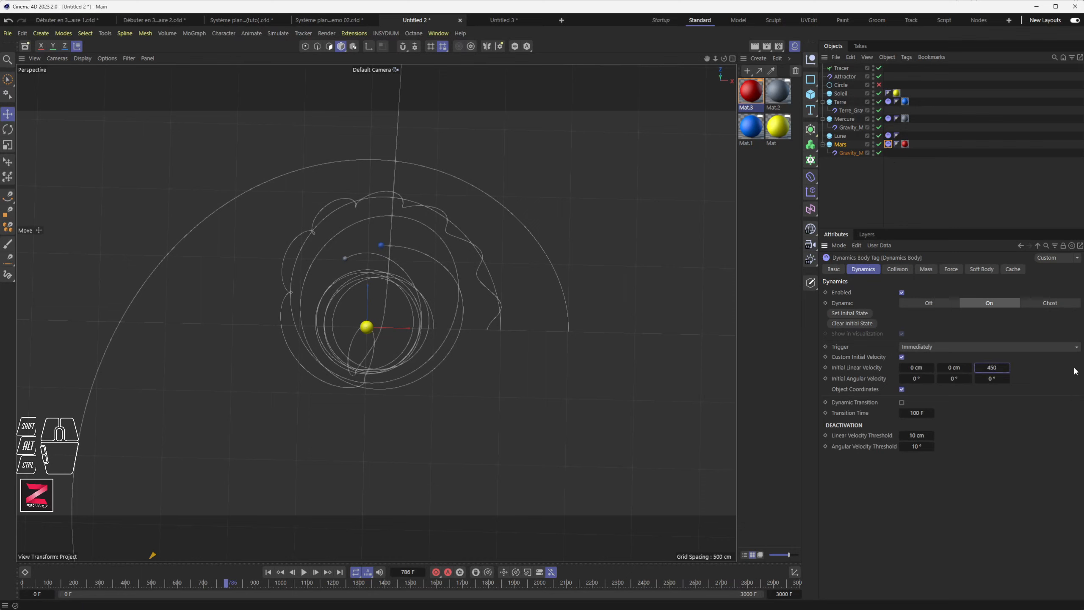
Step: Replay the simulation from the first frame and stop it at frame 562 to inspect the traced orbits
click(267, 571)
click(305, 572)
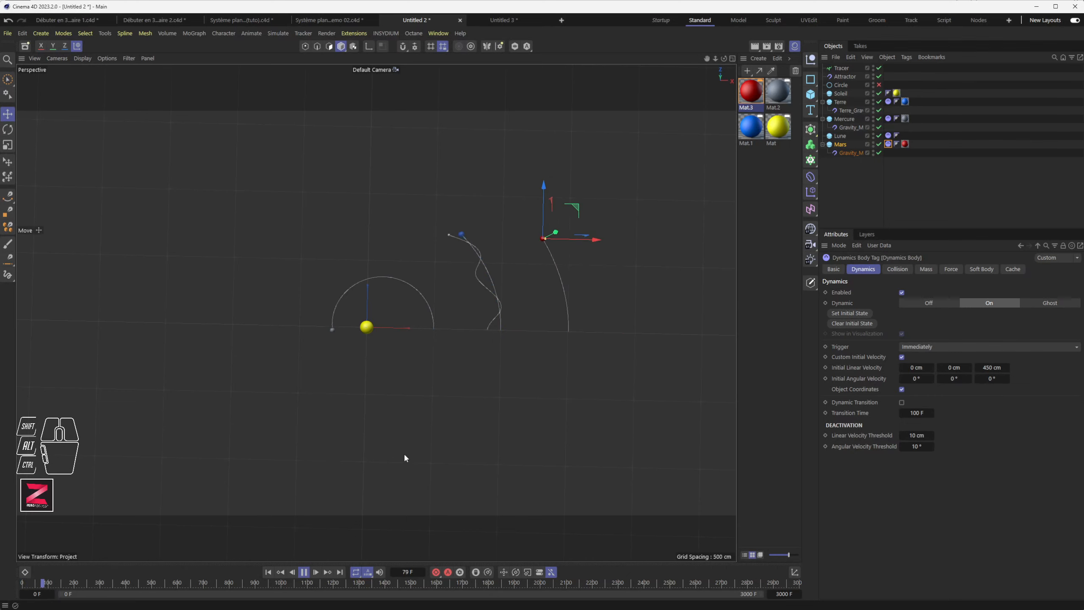
mouse_move(423, 436)
alt+mouse_down()
mouse_move(420, 407)
mouse_move(399, 485)
mouse_move(418, 405)
alt+mouse_up()
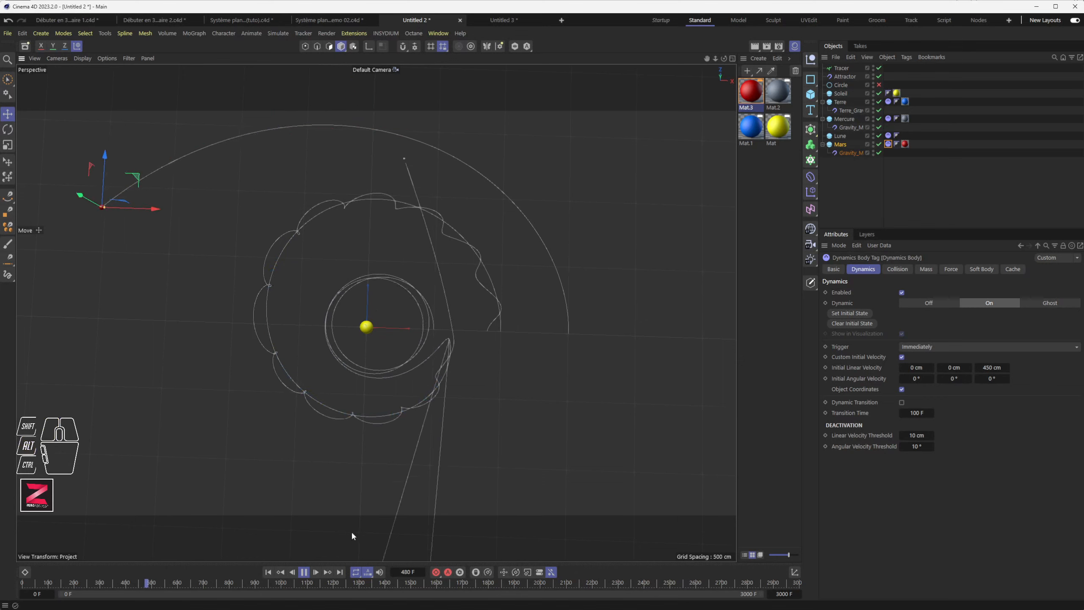
key(F8)
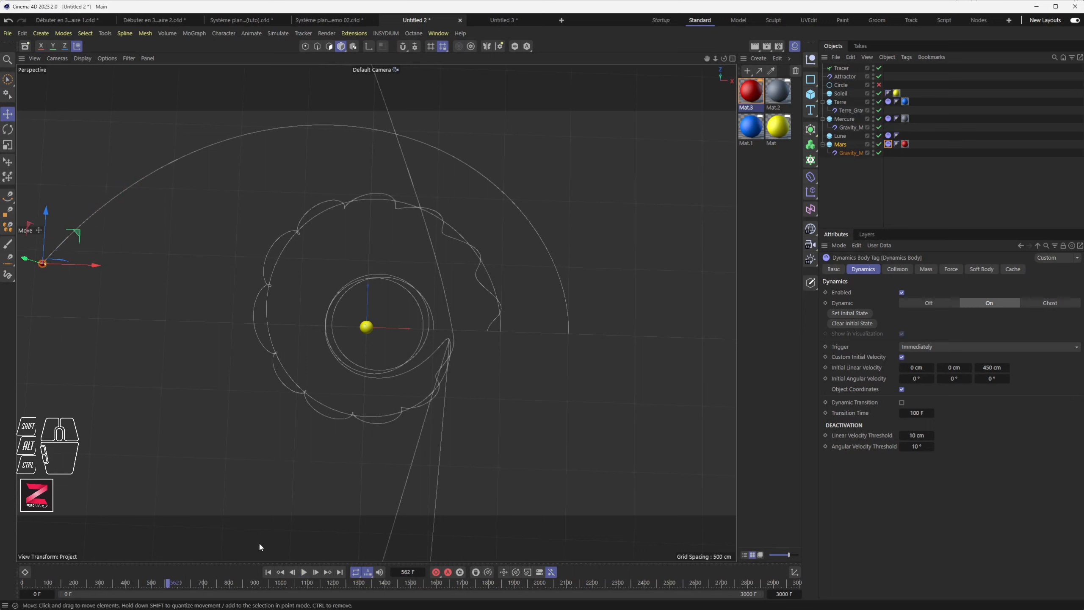
Step: Scrub back and forth along the timeline, ending at frame 902, to examine how the dynamics respond to skipped frames
drag(148, 583, 141, 583)
mouse_move(53, 578)
mouse_down()
mouse_move(40, 583)
mouse_move(421, 593)
mouse_up()
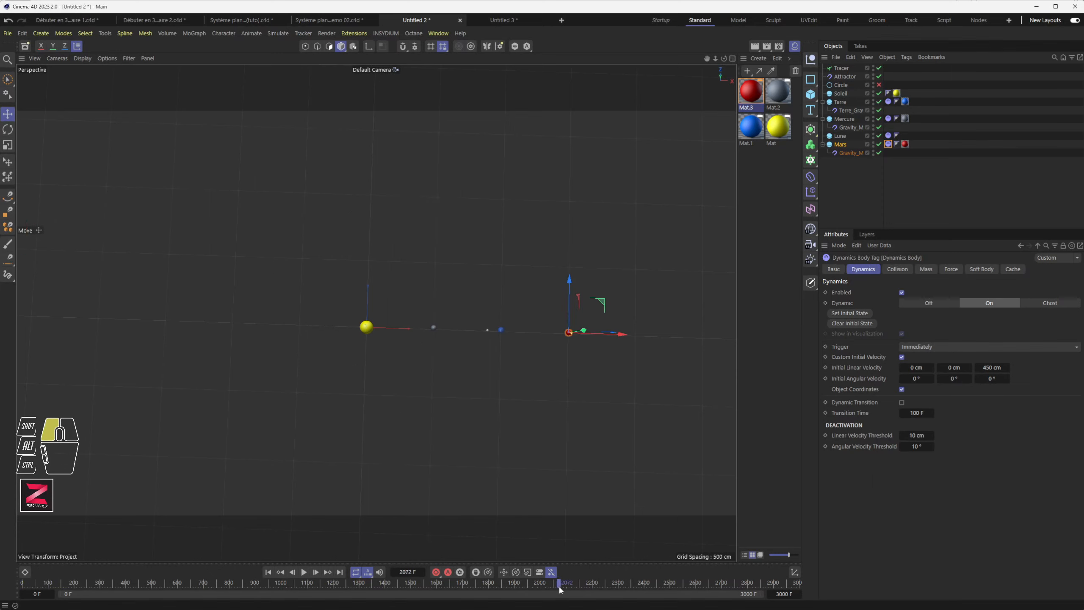
drag(560, 590, 255, 586)
drag(84, 586, 252, 574)
drag(159, 572, 207, 574)
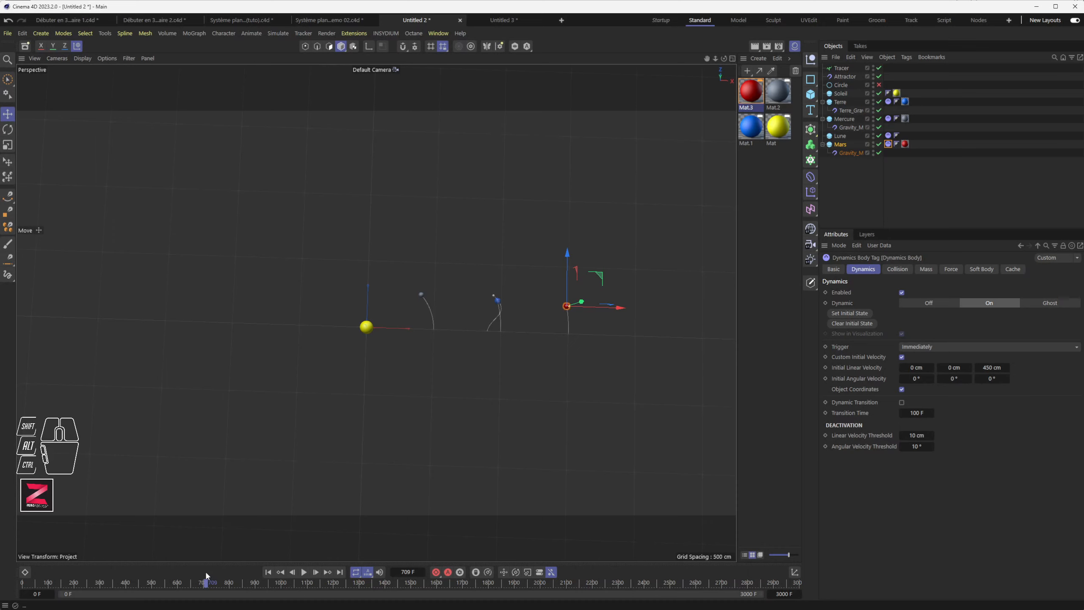
click(34, 589)
drag(34, 589, 256, 588)
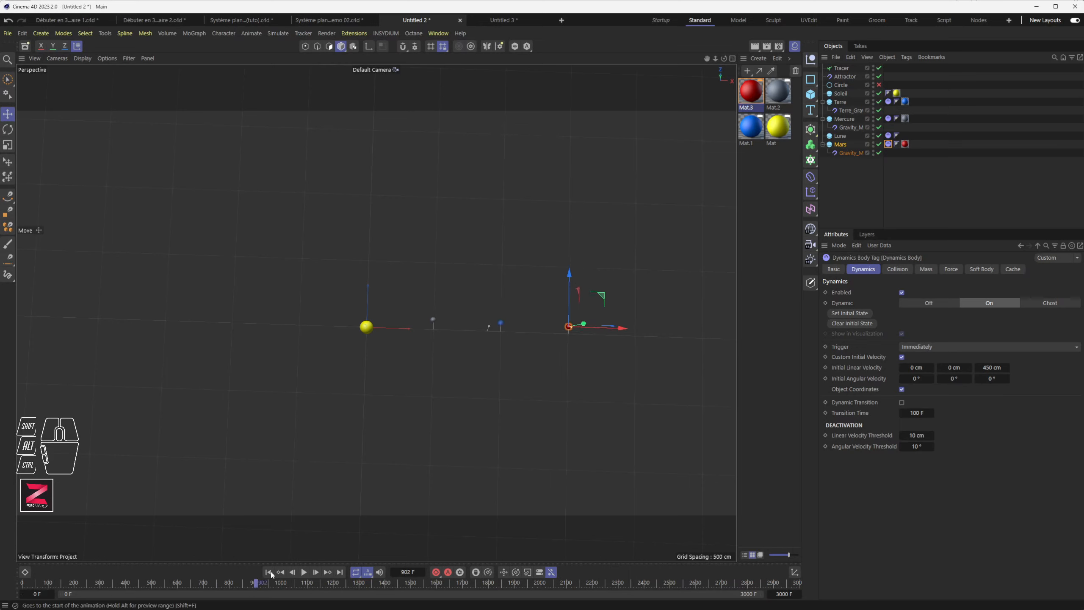